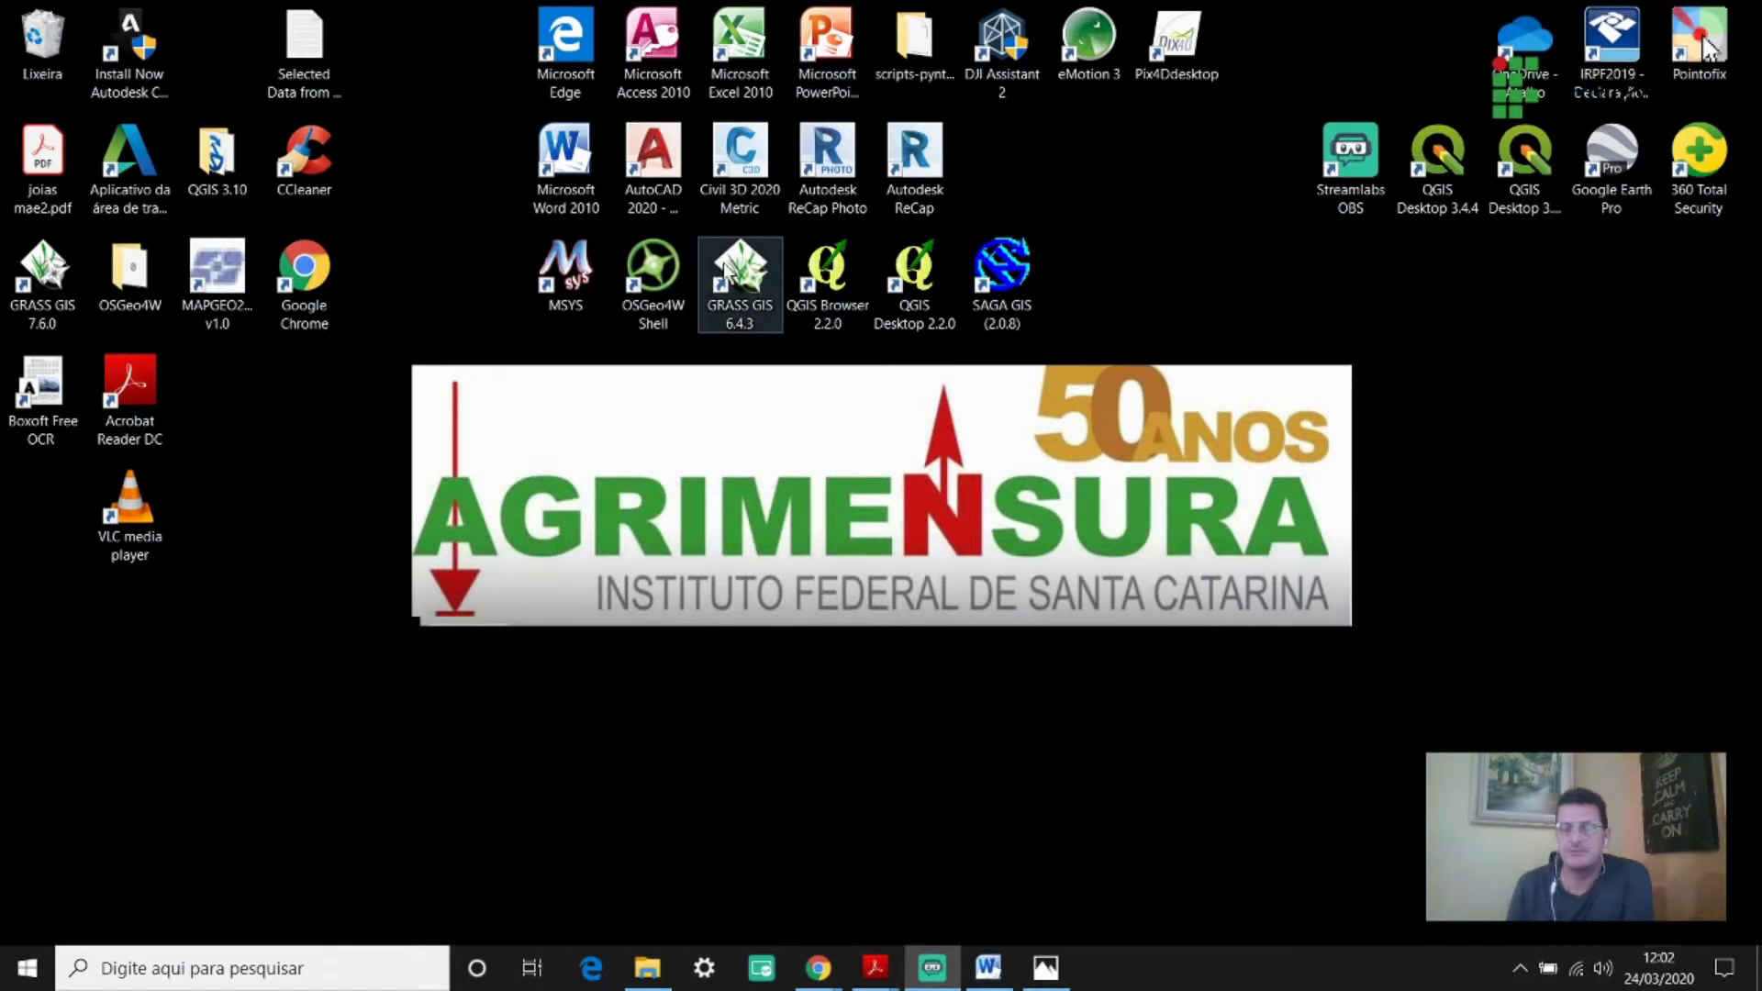
drag(1056, 349, 720, 292)
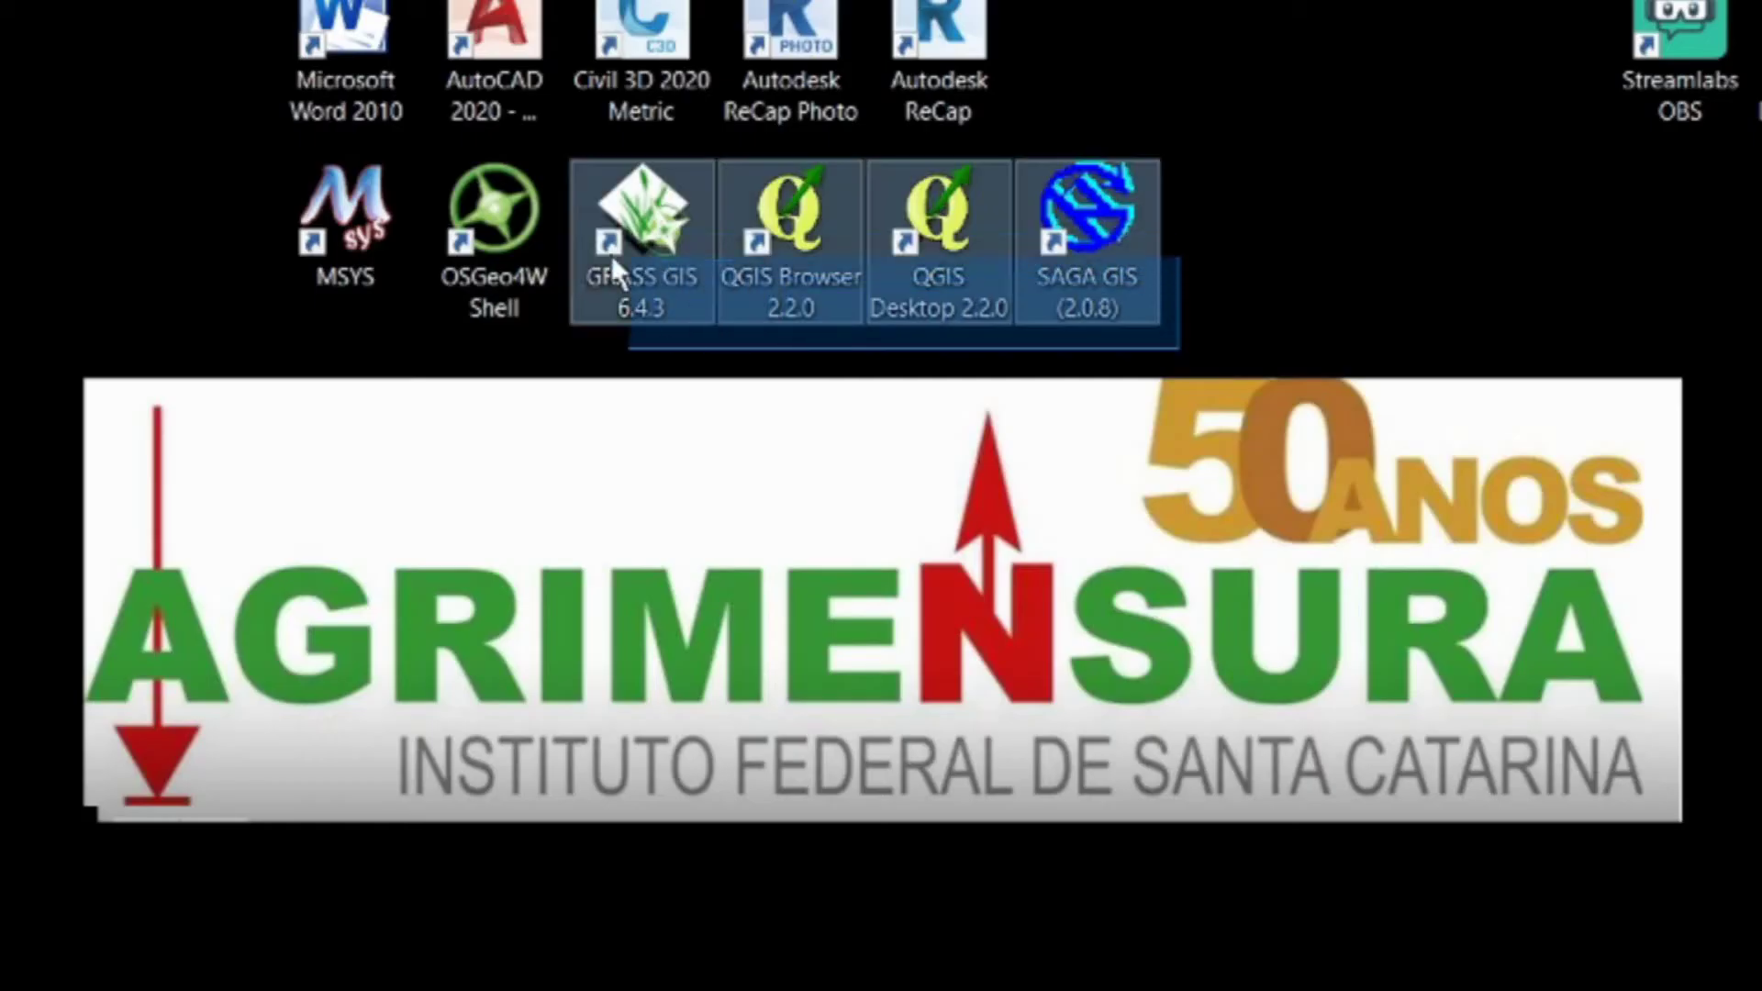
drag(609, 255, 253, 154)
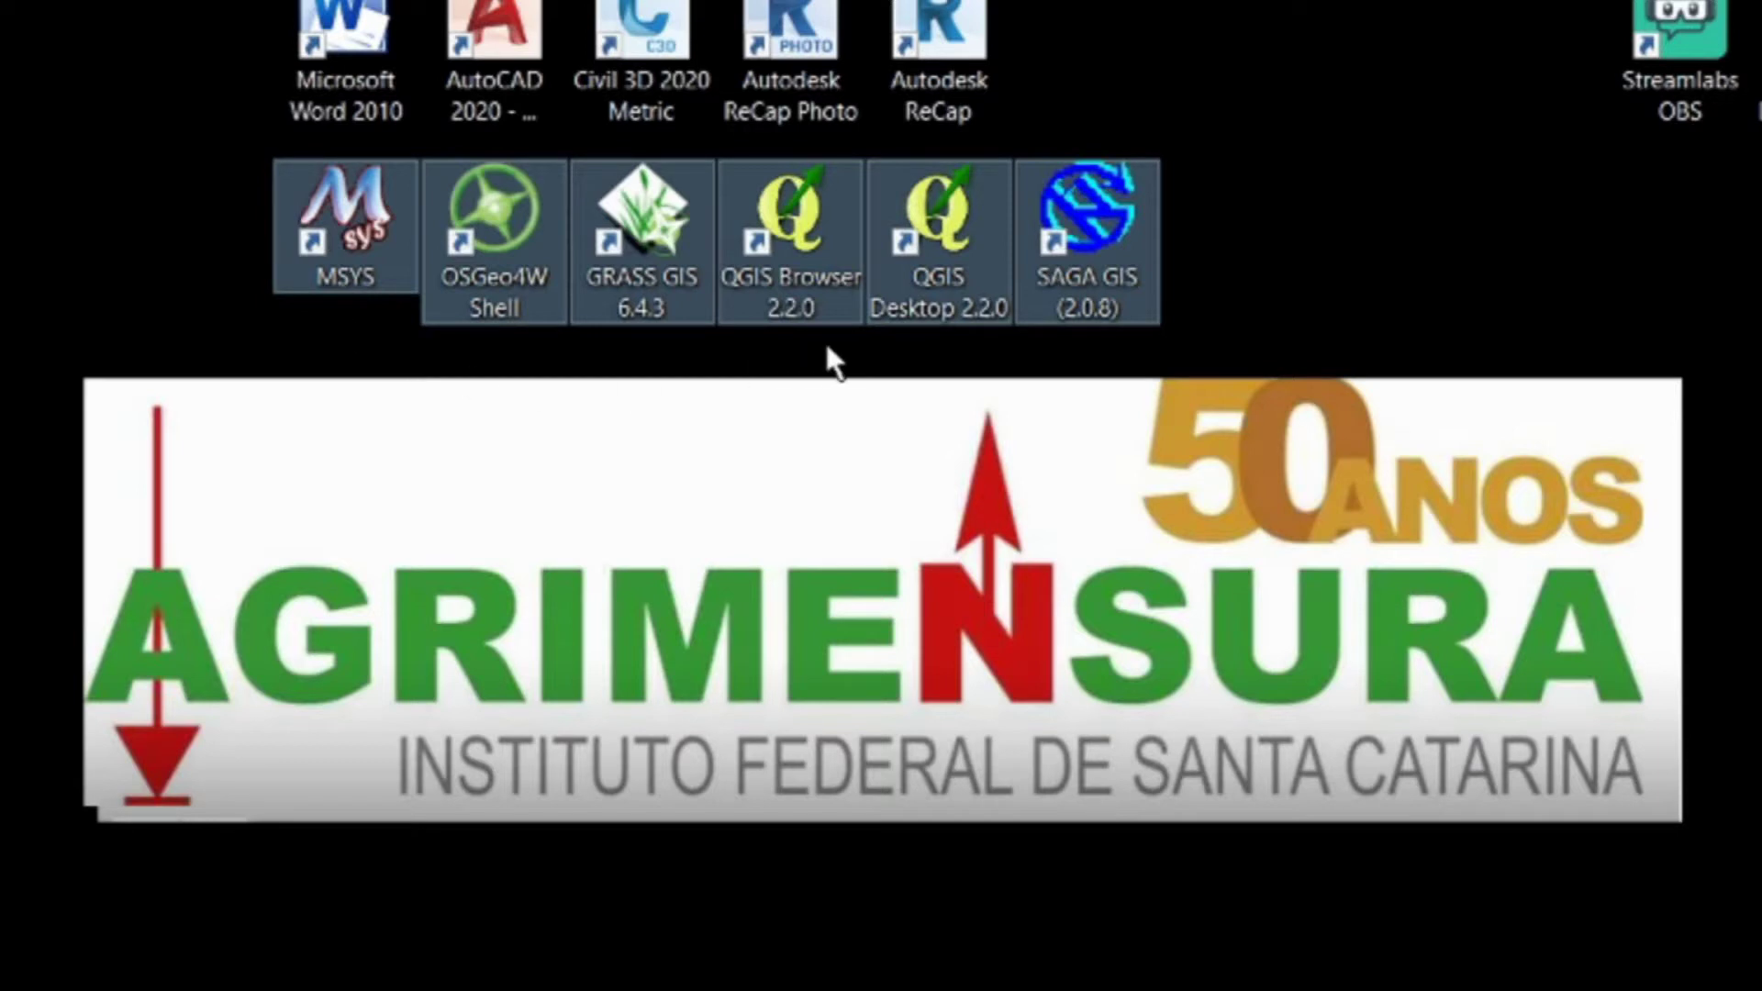
click(820, 255)
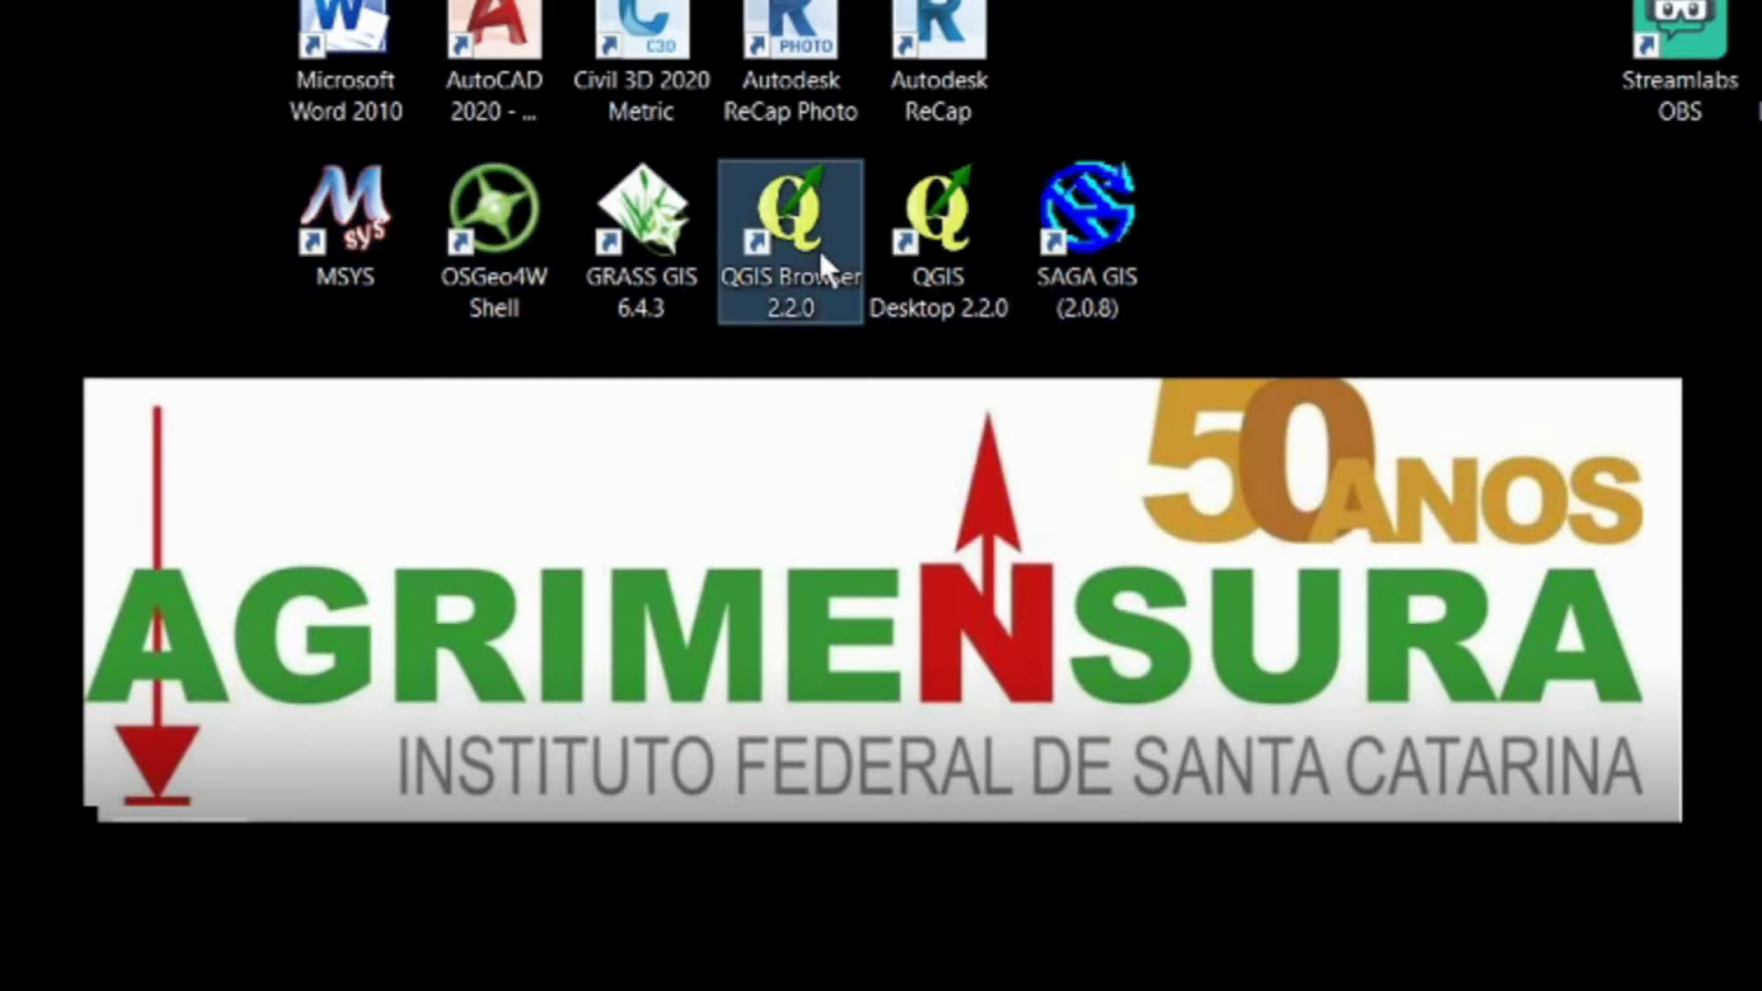
click(951, 265)
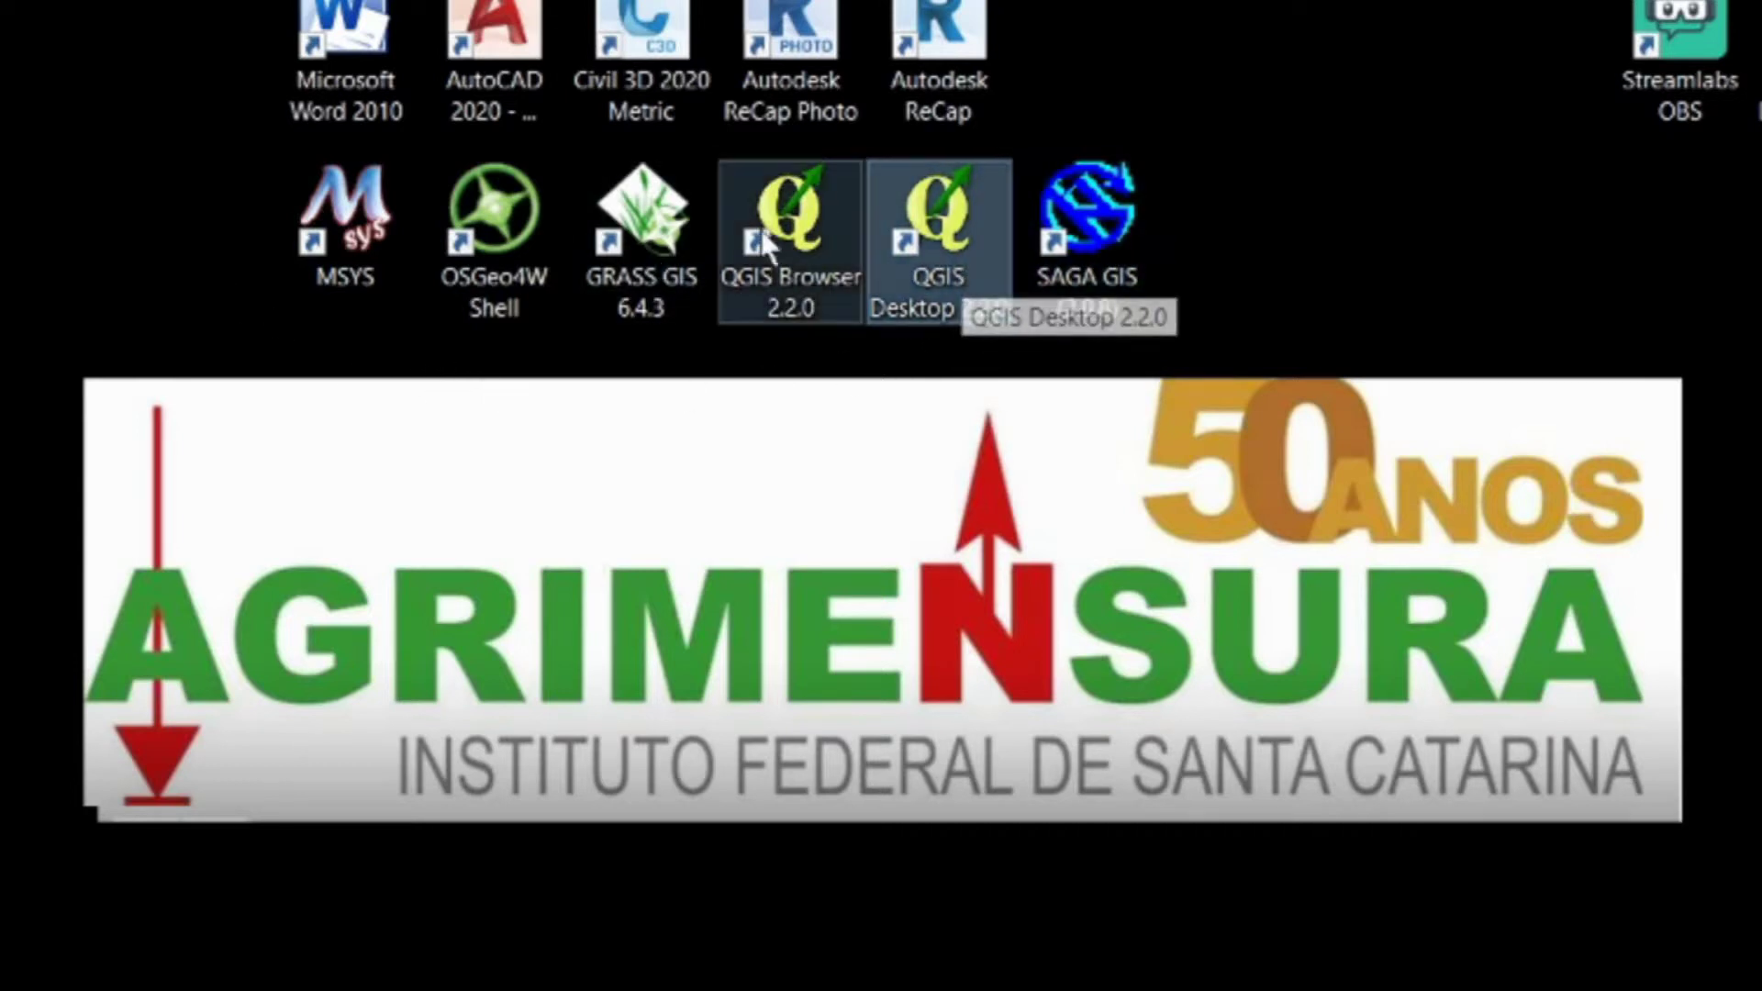
click(813, 275)
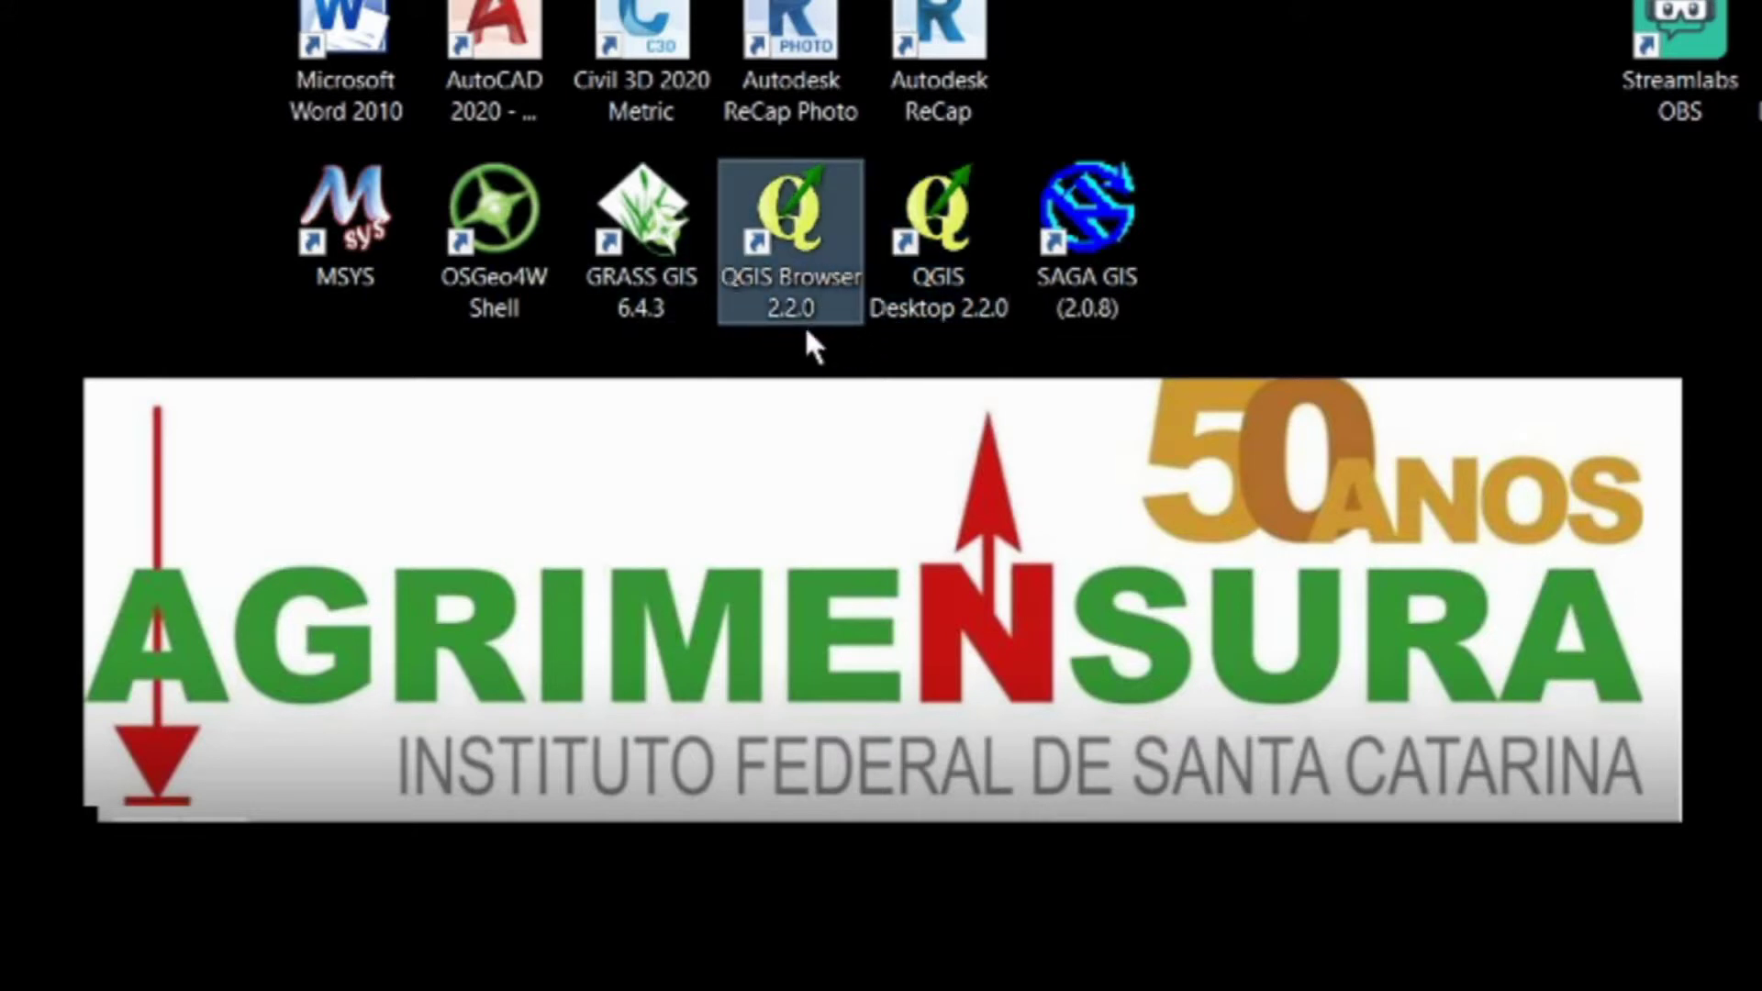
click(987, 226)
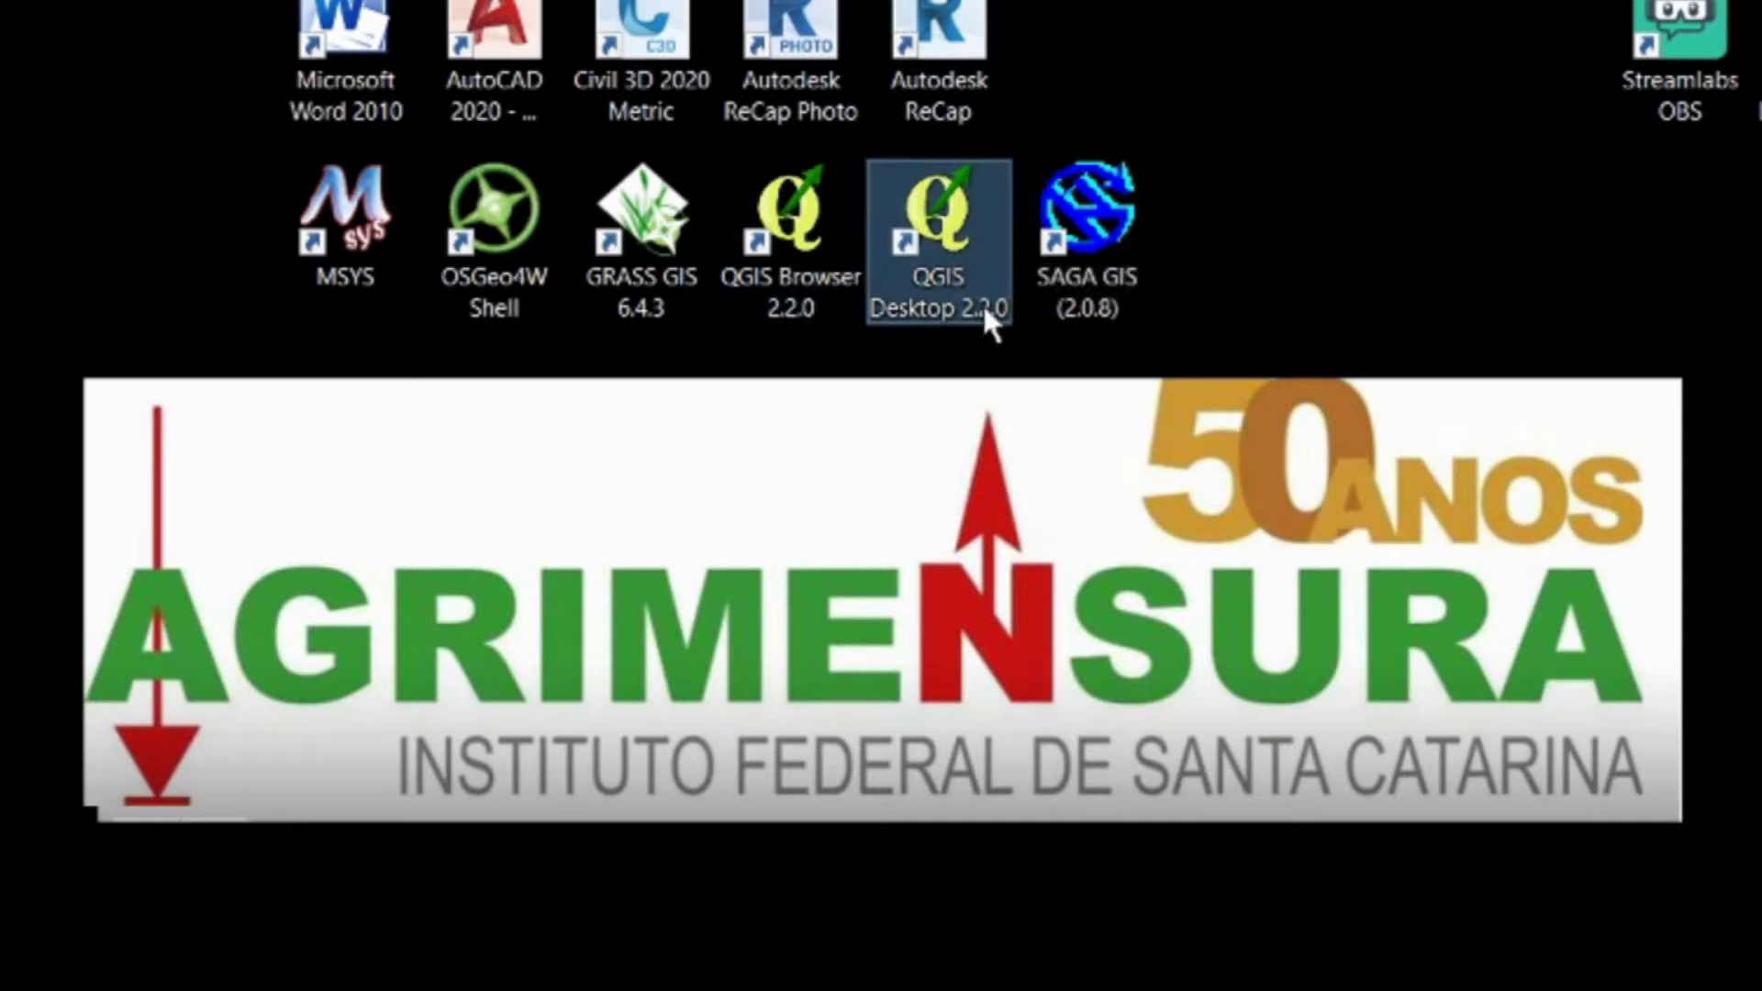
Launch QGIS Desktop 2.2.0 and dismiss the QGIS tips, turning off their display at startup.
double_click(978, 239)
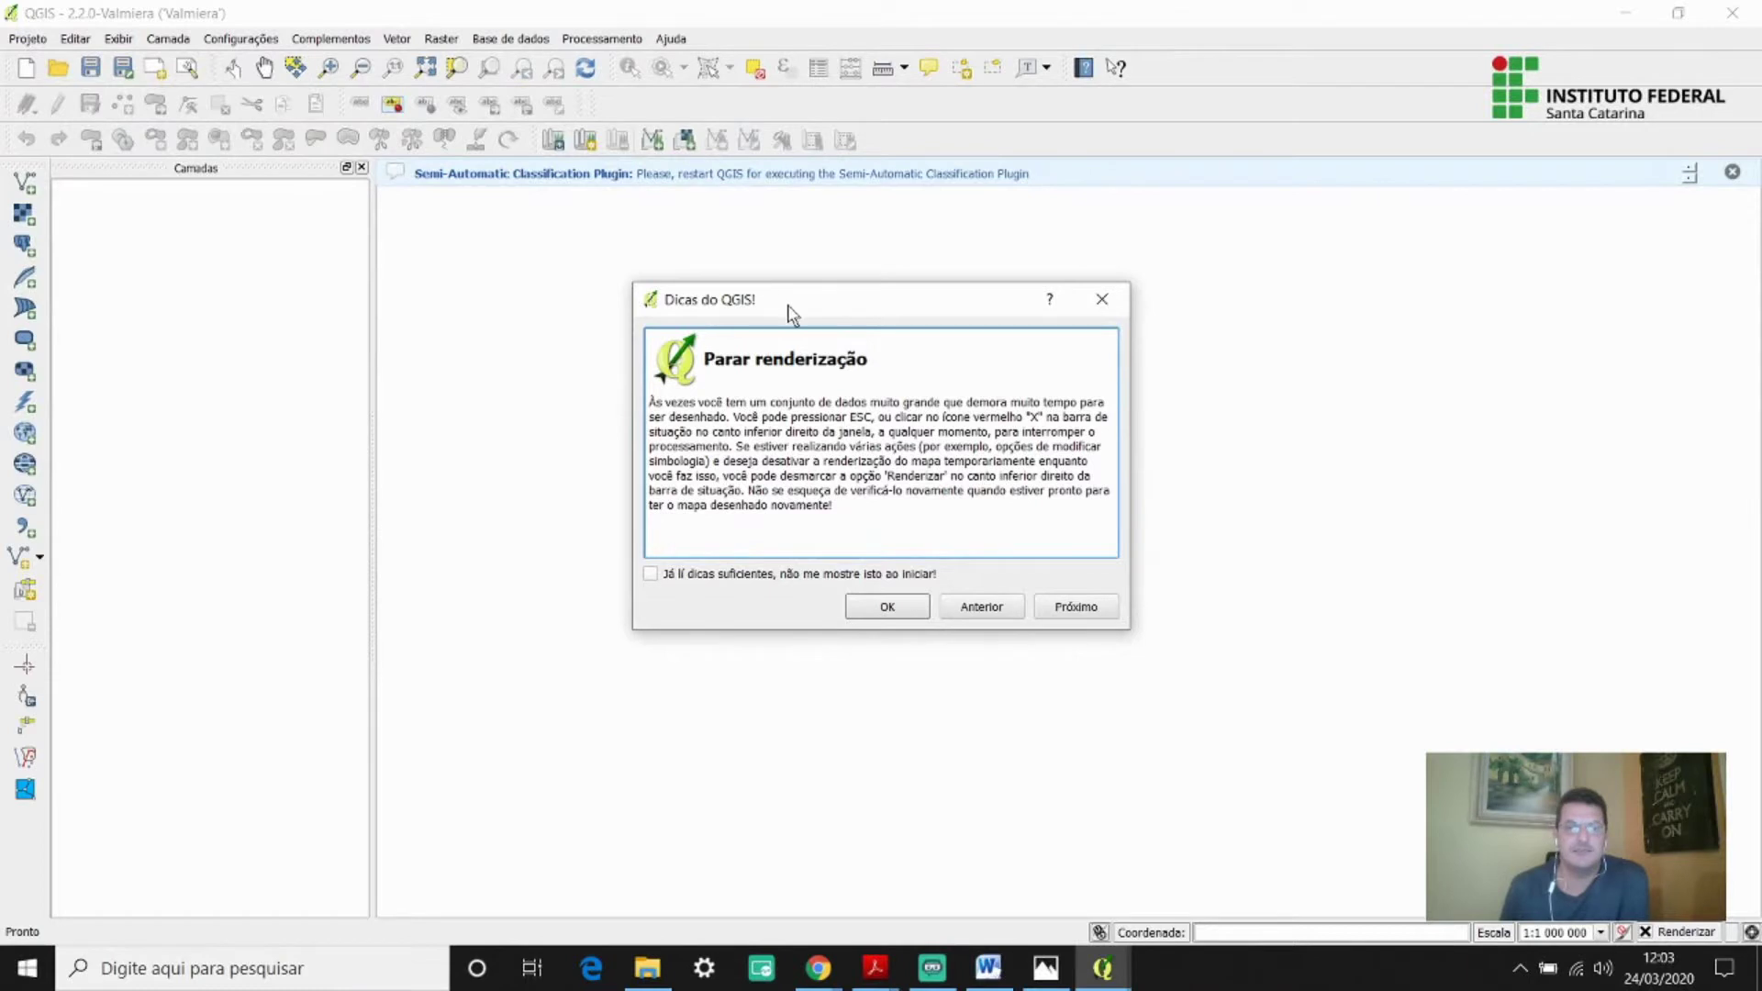
drag(792, 312, 746, 280)
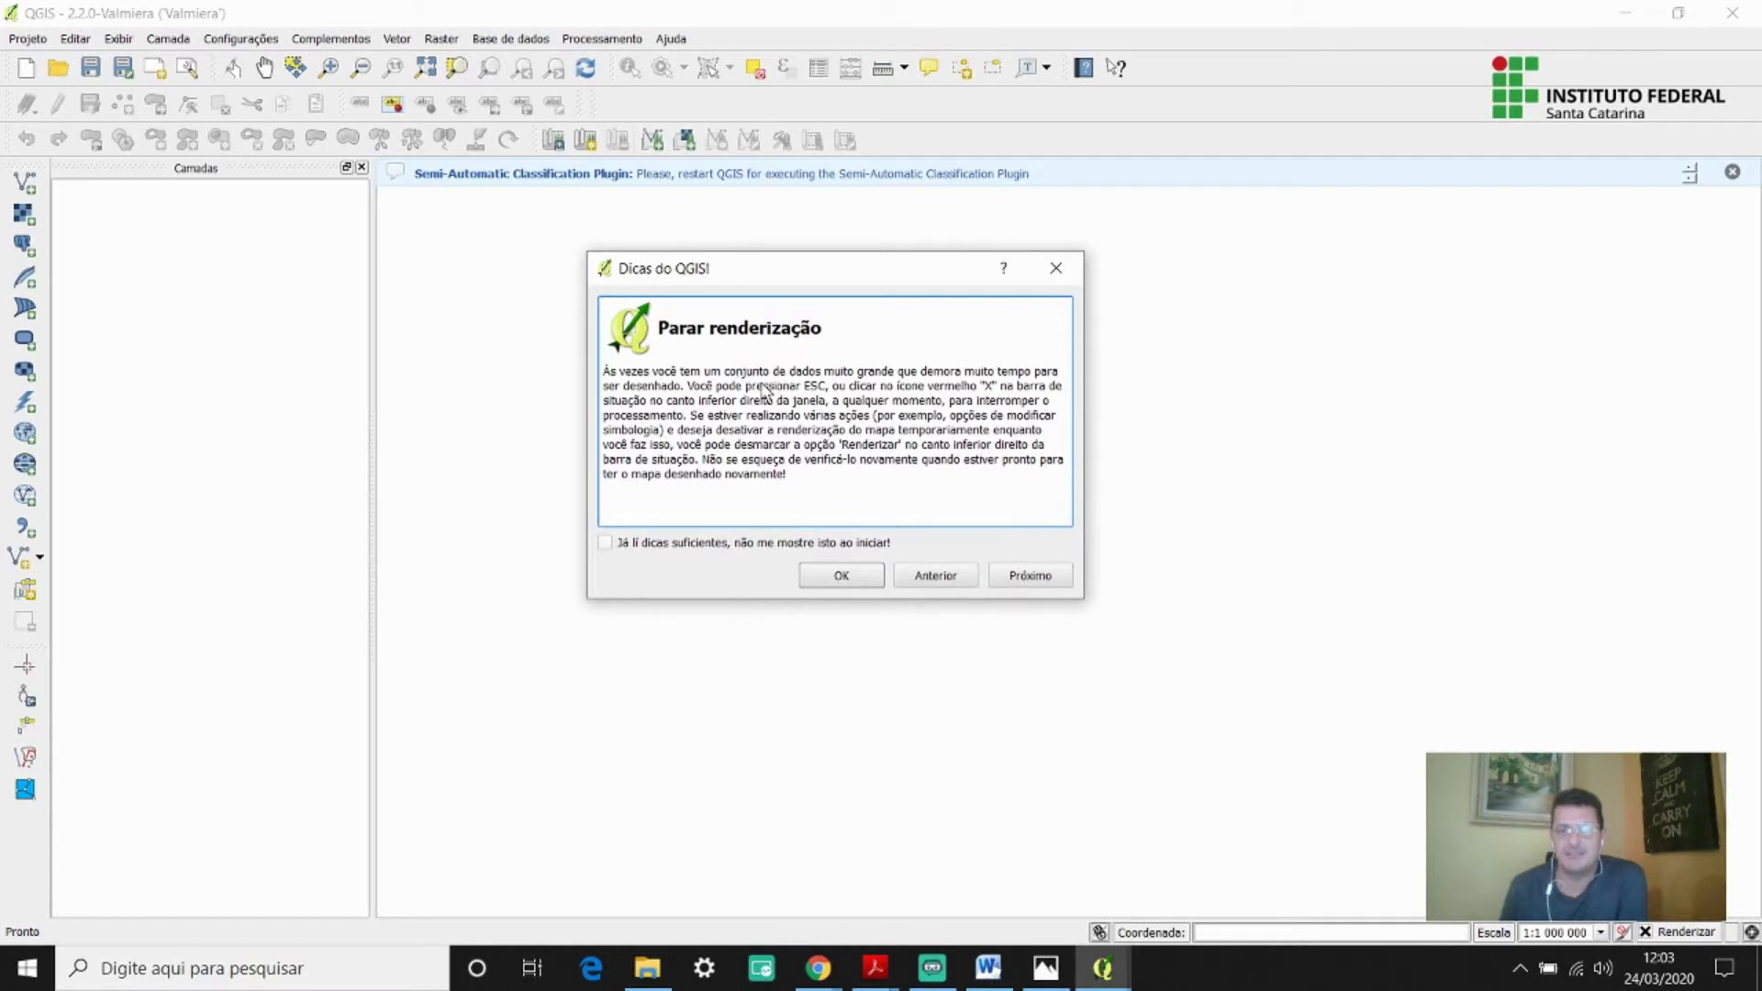
click(628, 543)
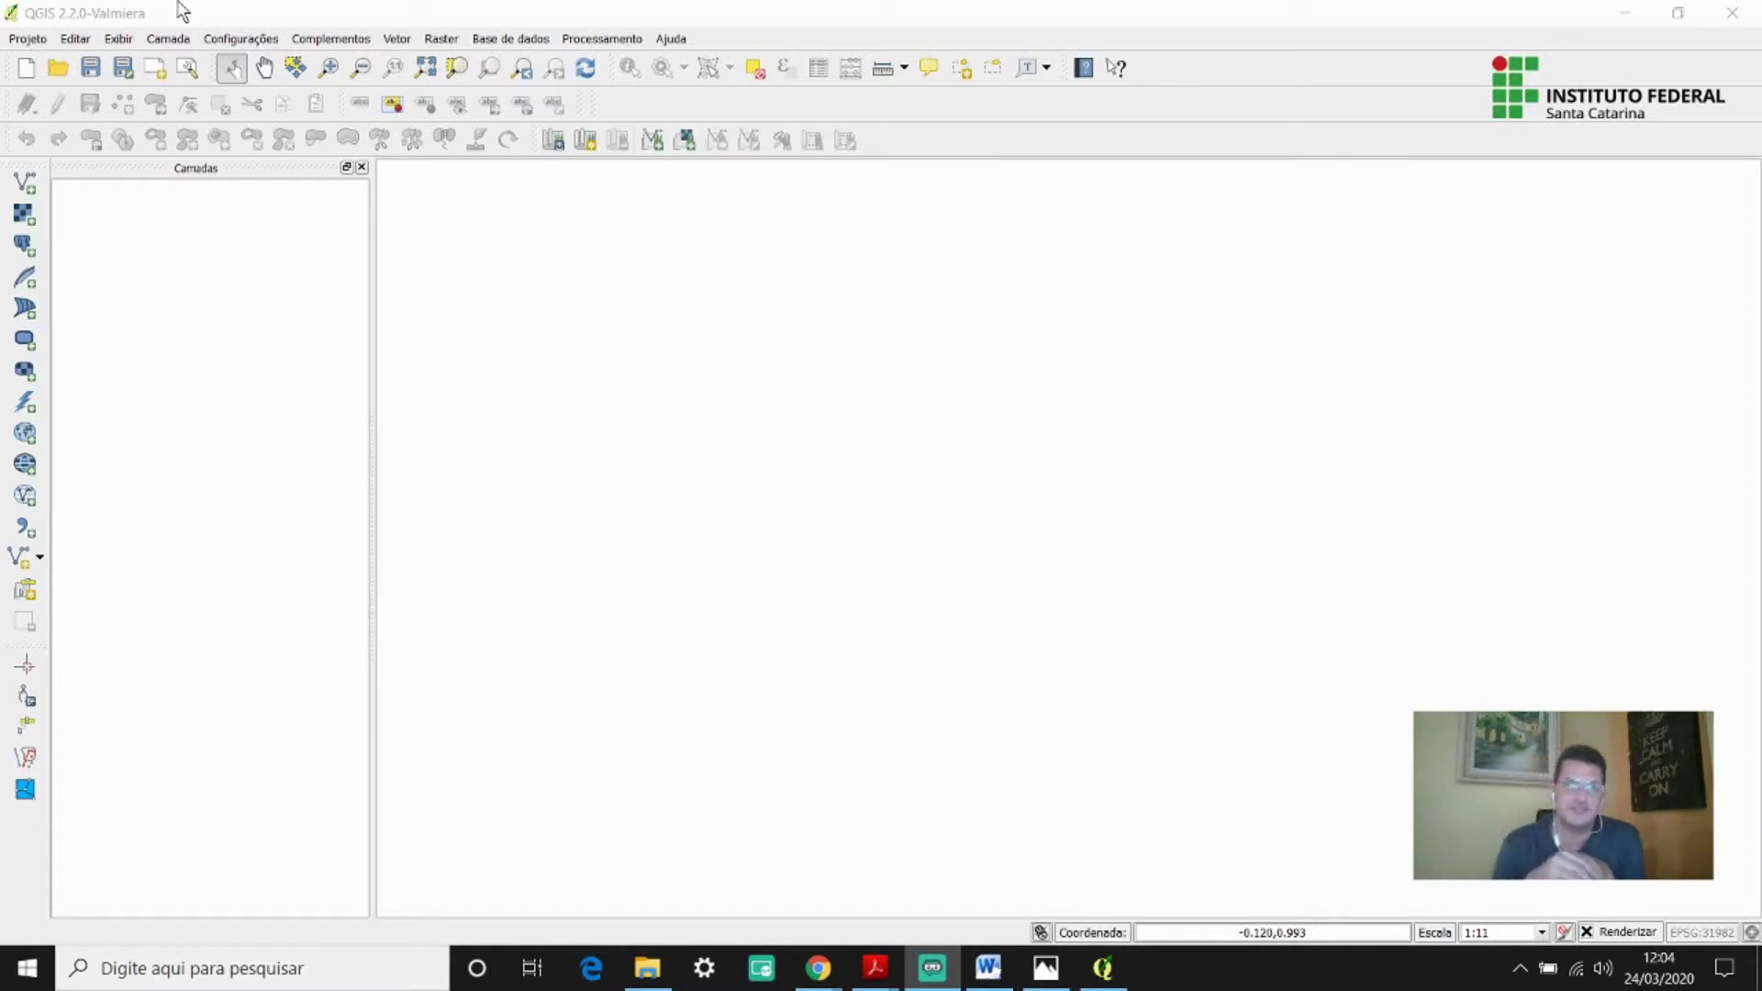
click(244, 11)
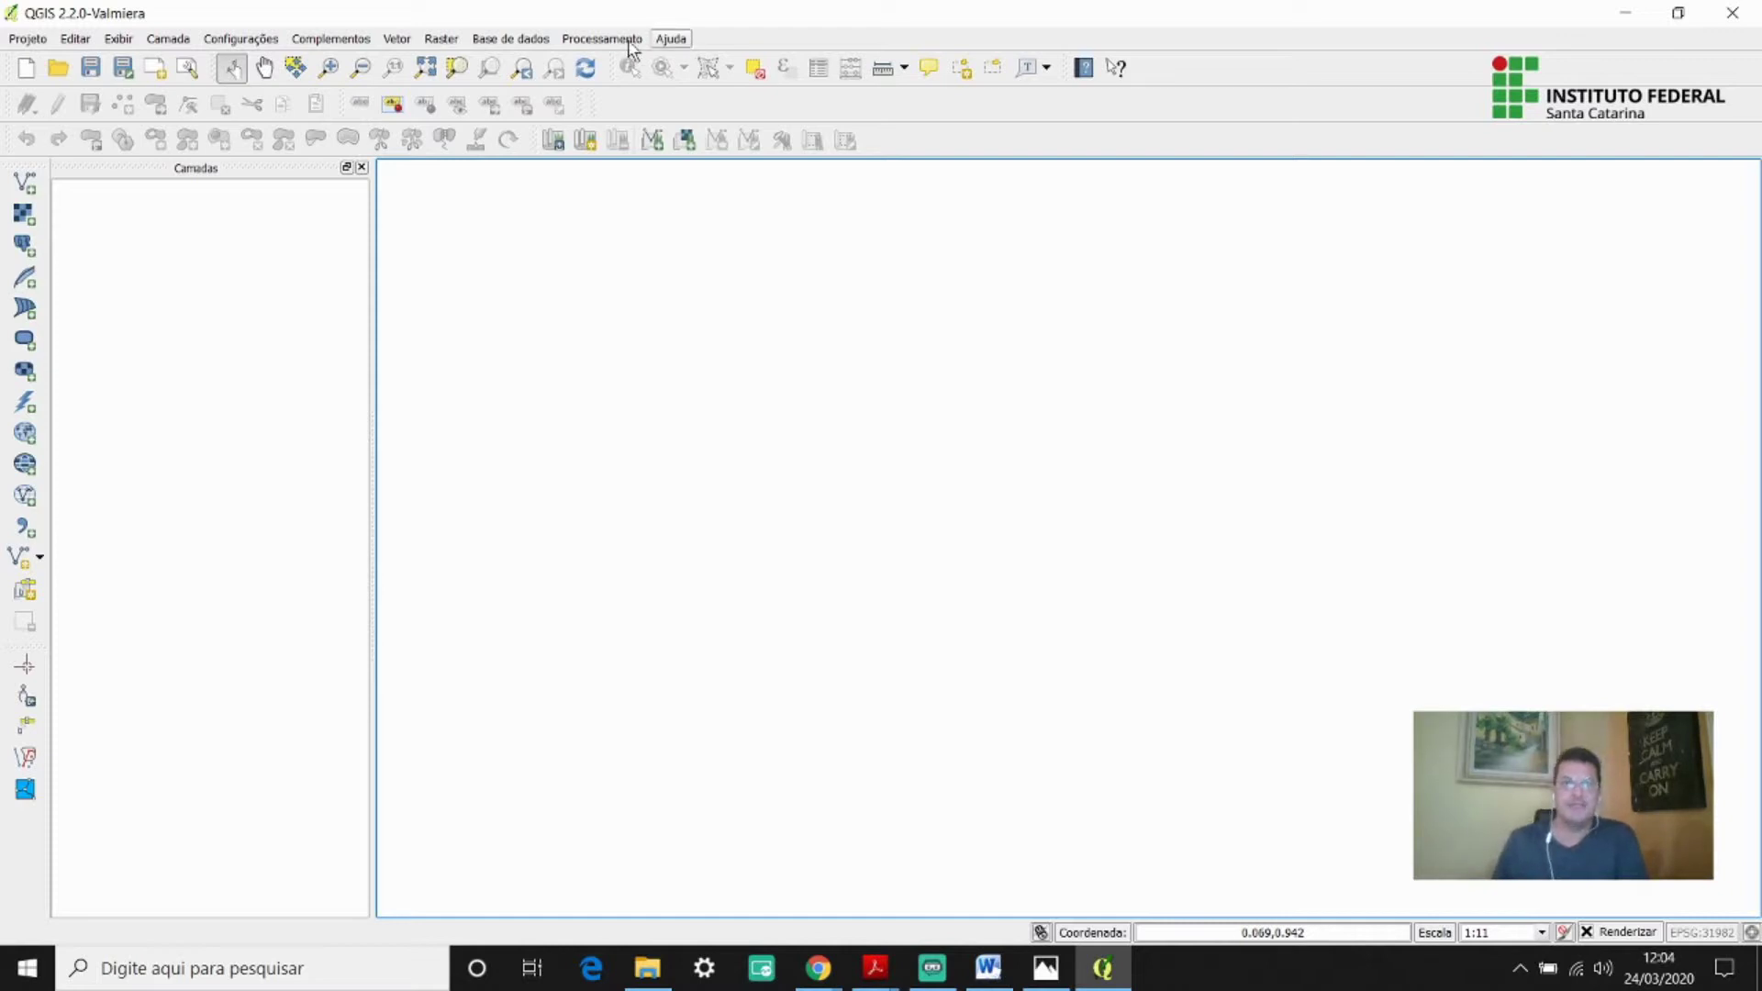
Examine the available project, view, layer, settings and plugin commands, including the OpenLayers and GRASS entries.
click(28, 39)
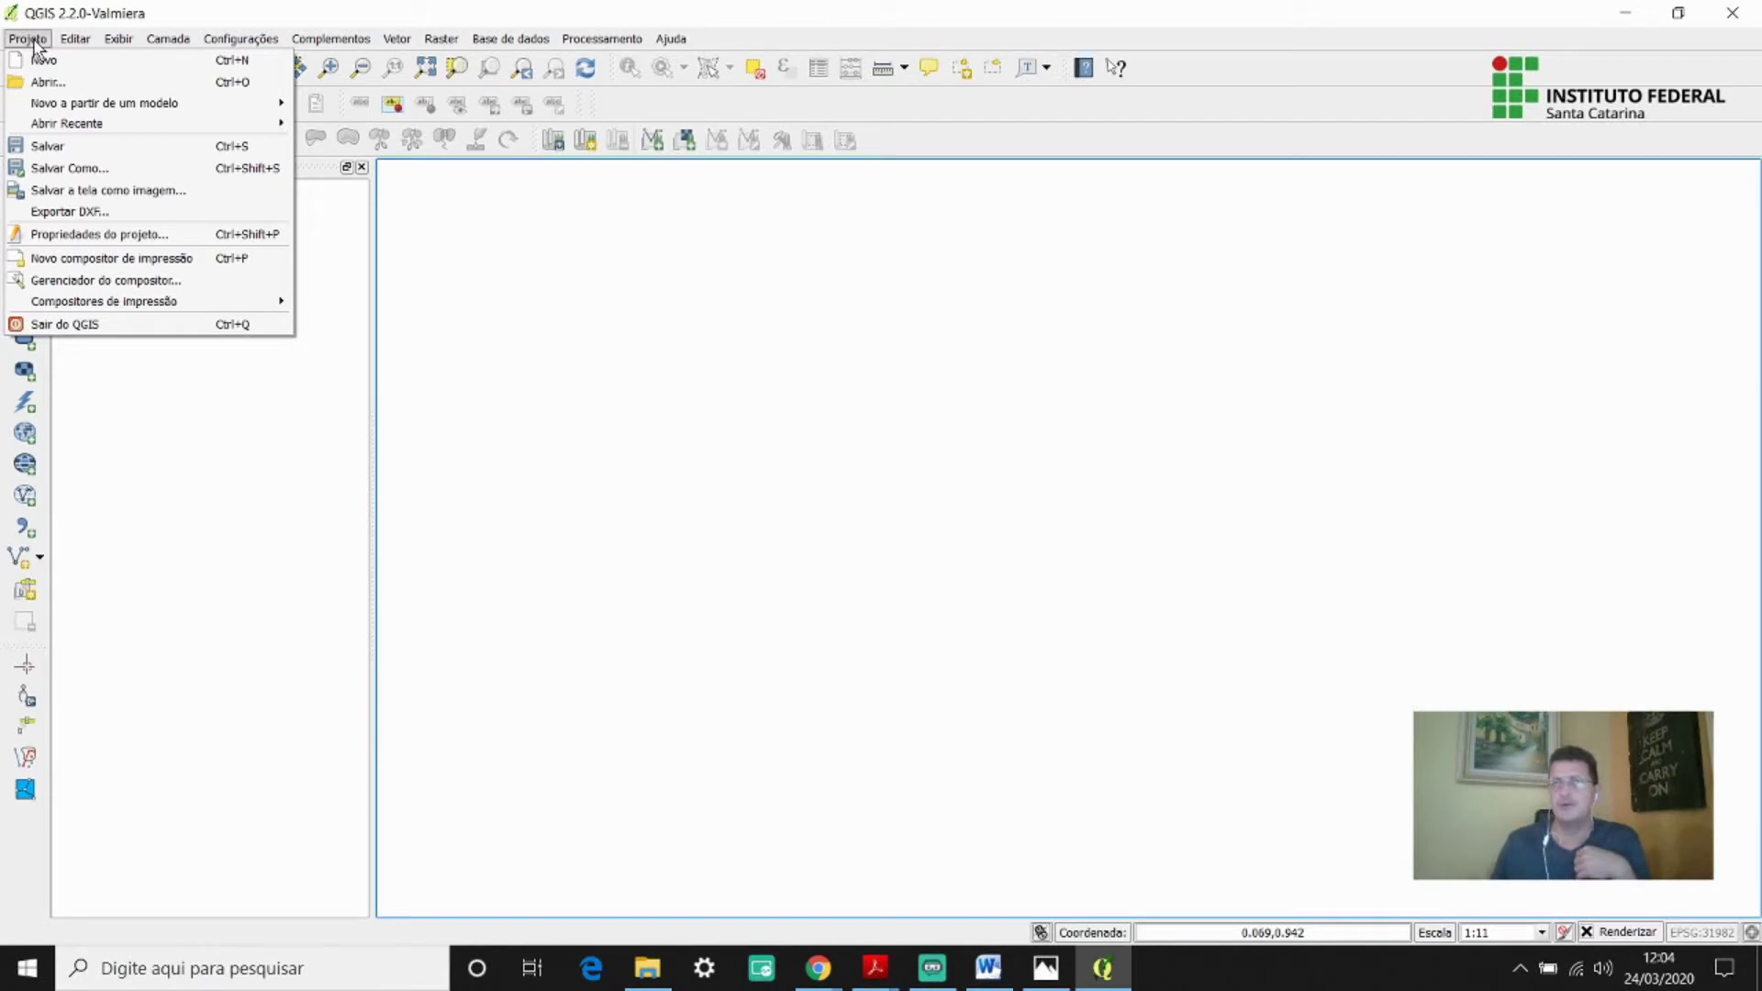
mouse_move(66, 46)
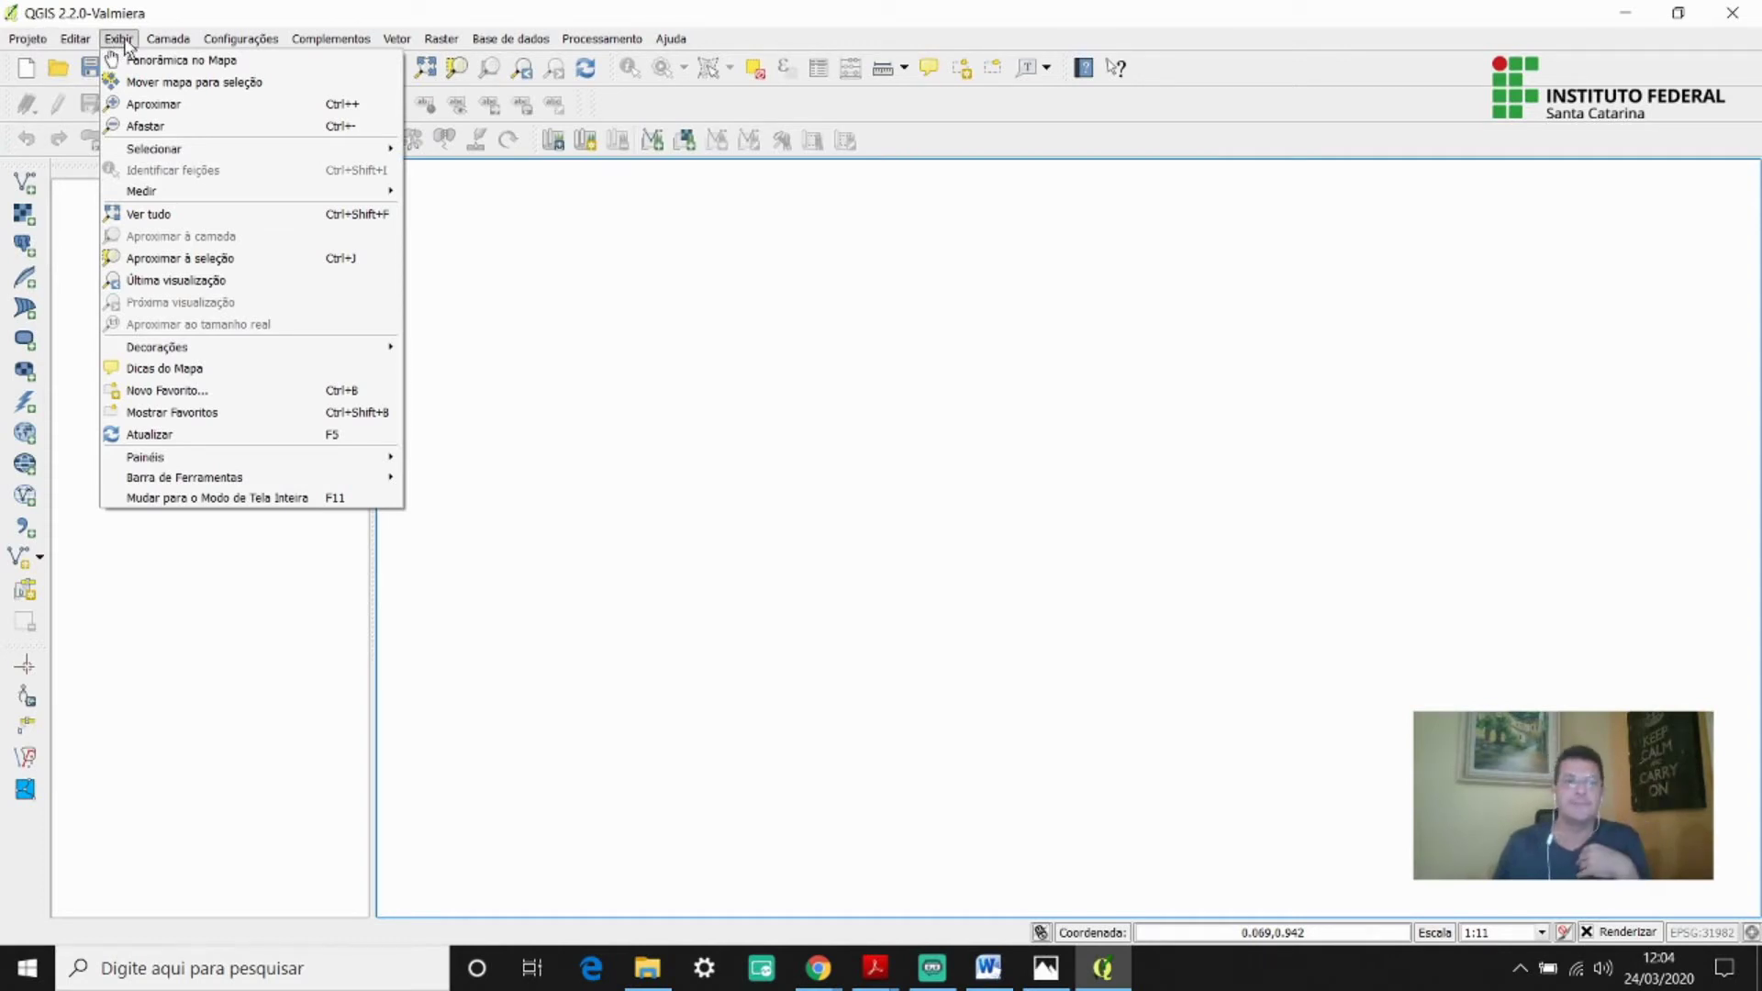
mouse_move(169, 44)
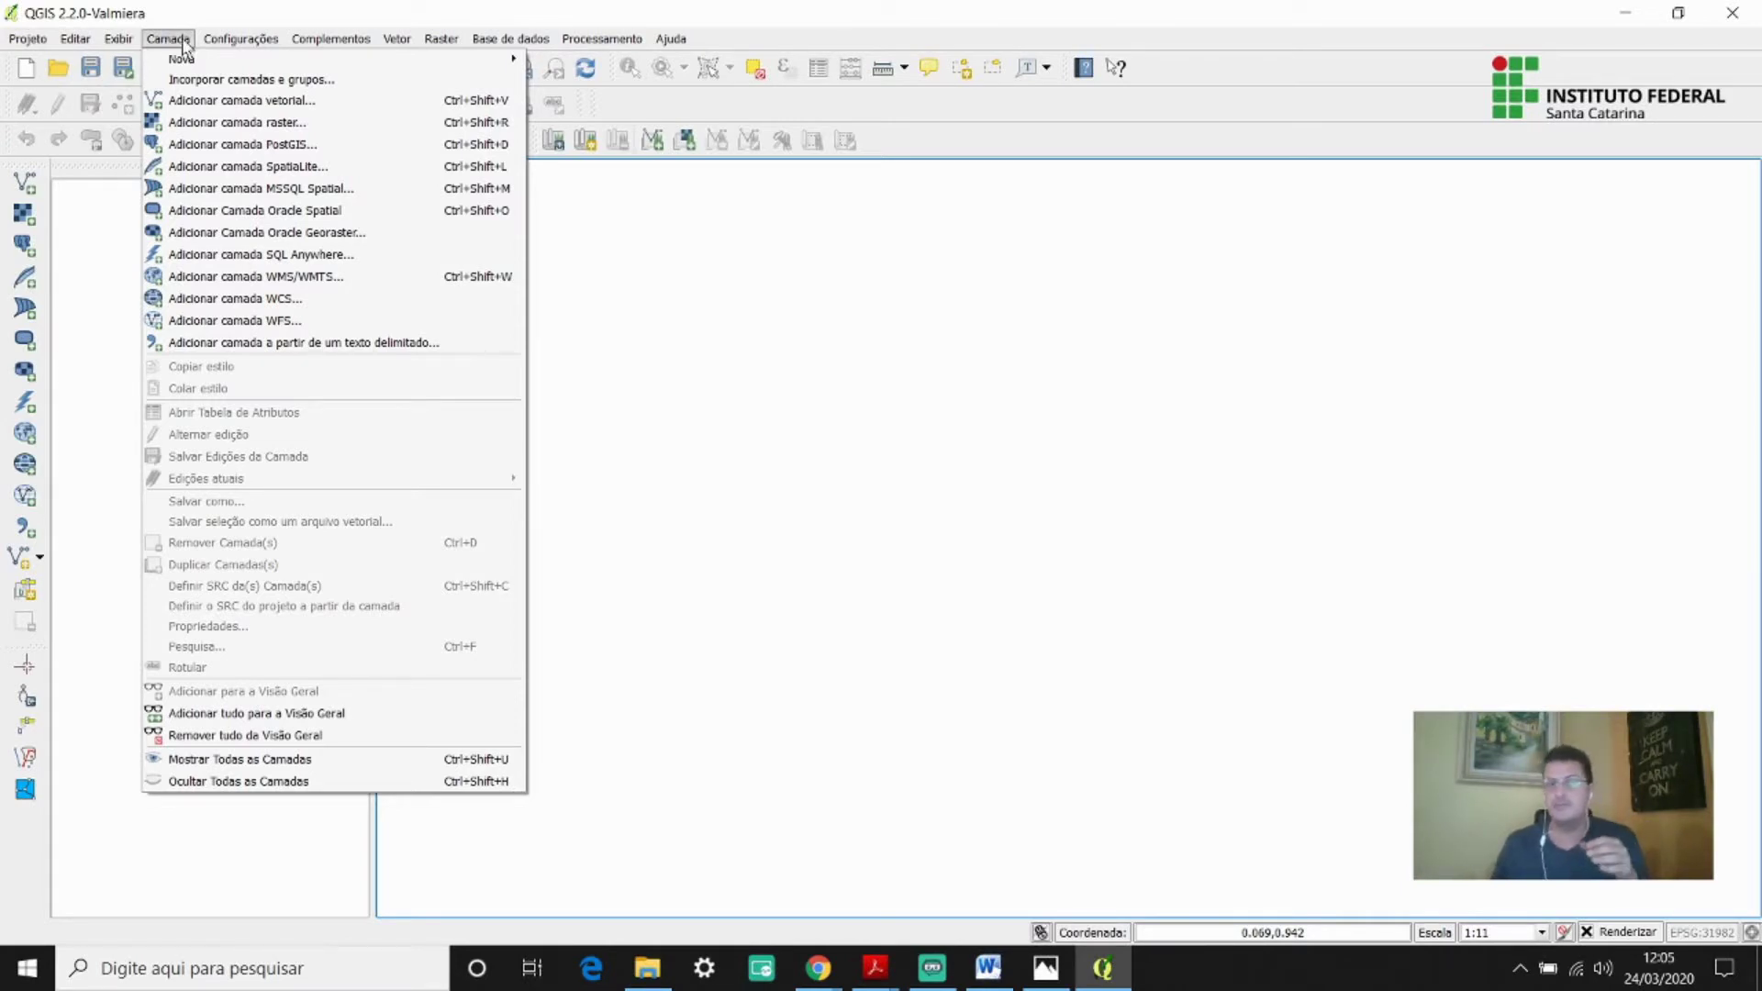
click(180, 44)
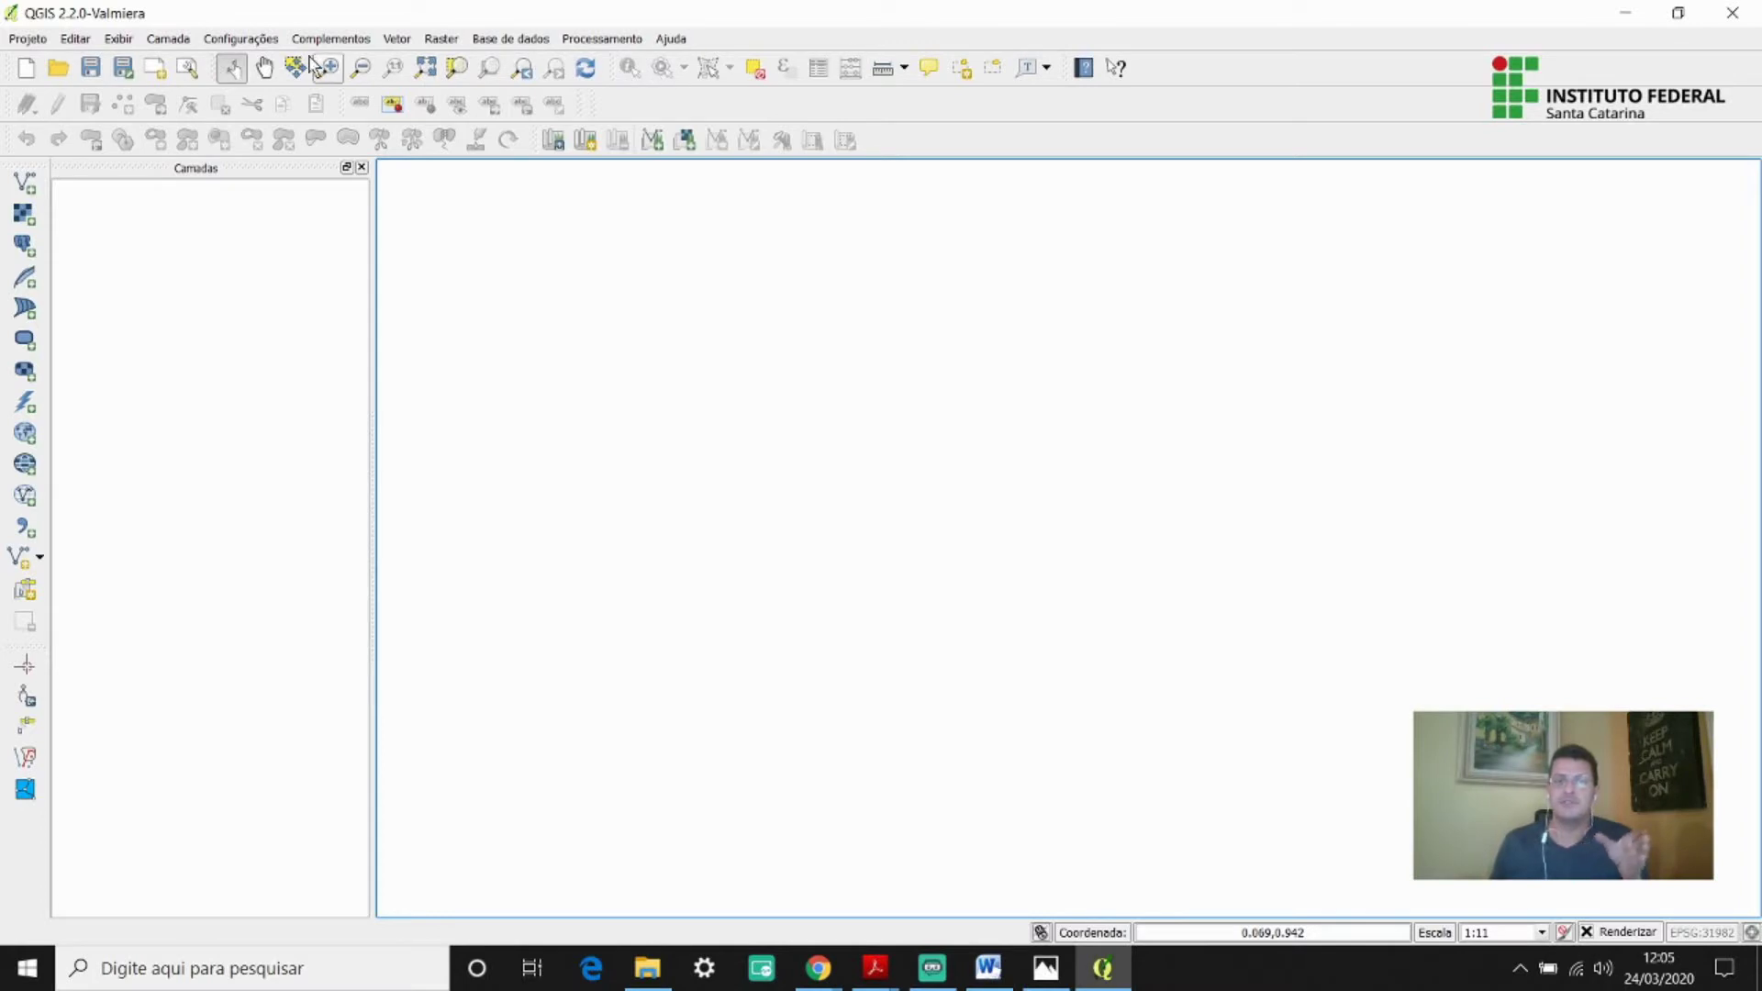
click(28, 39)
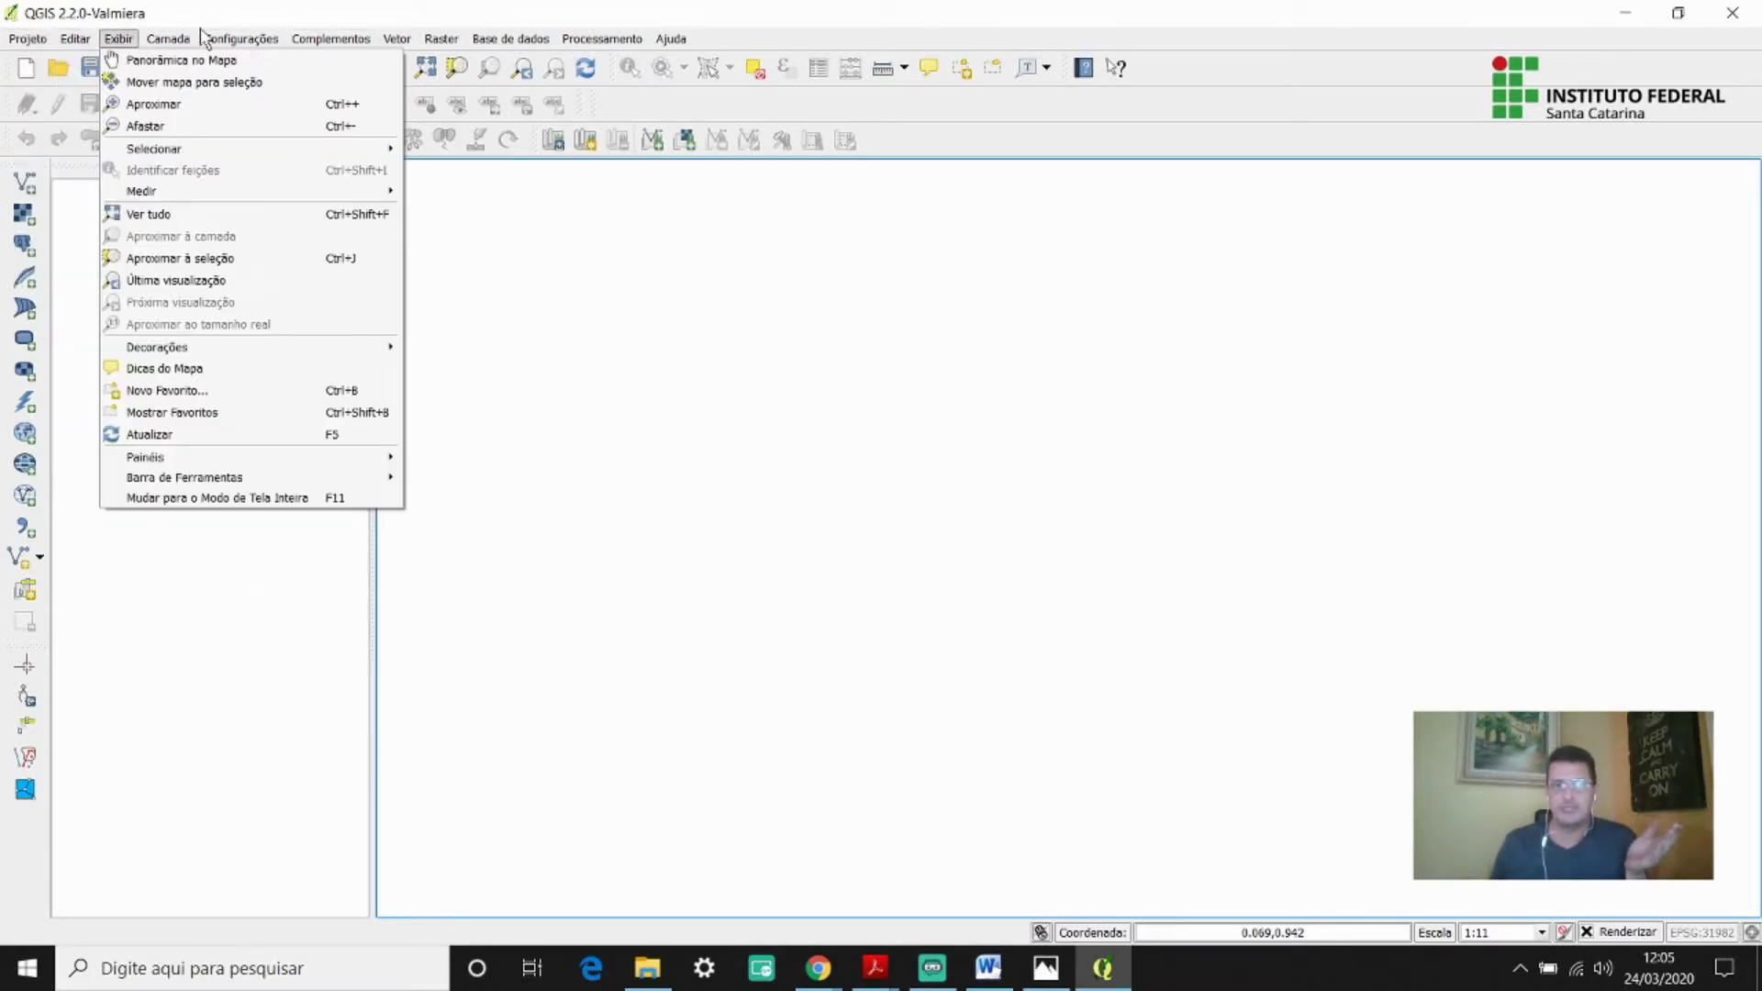
mouse_move(30, 41)
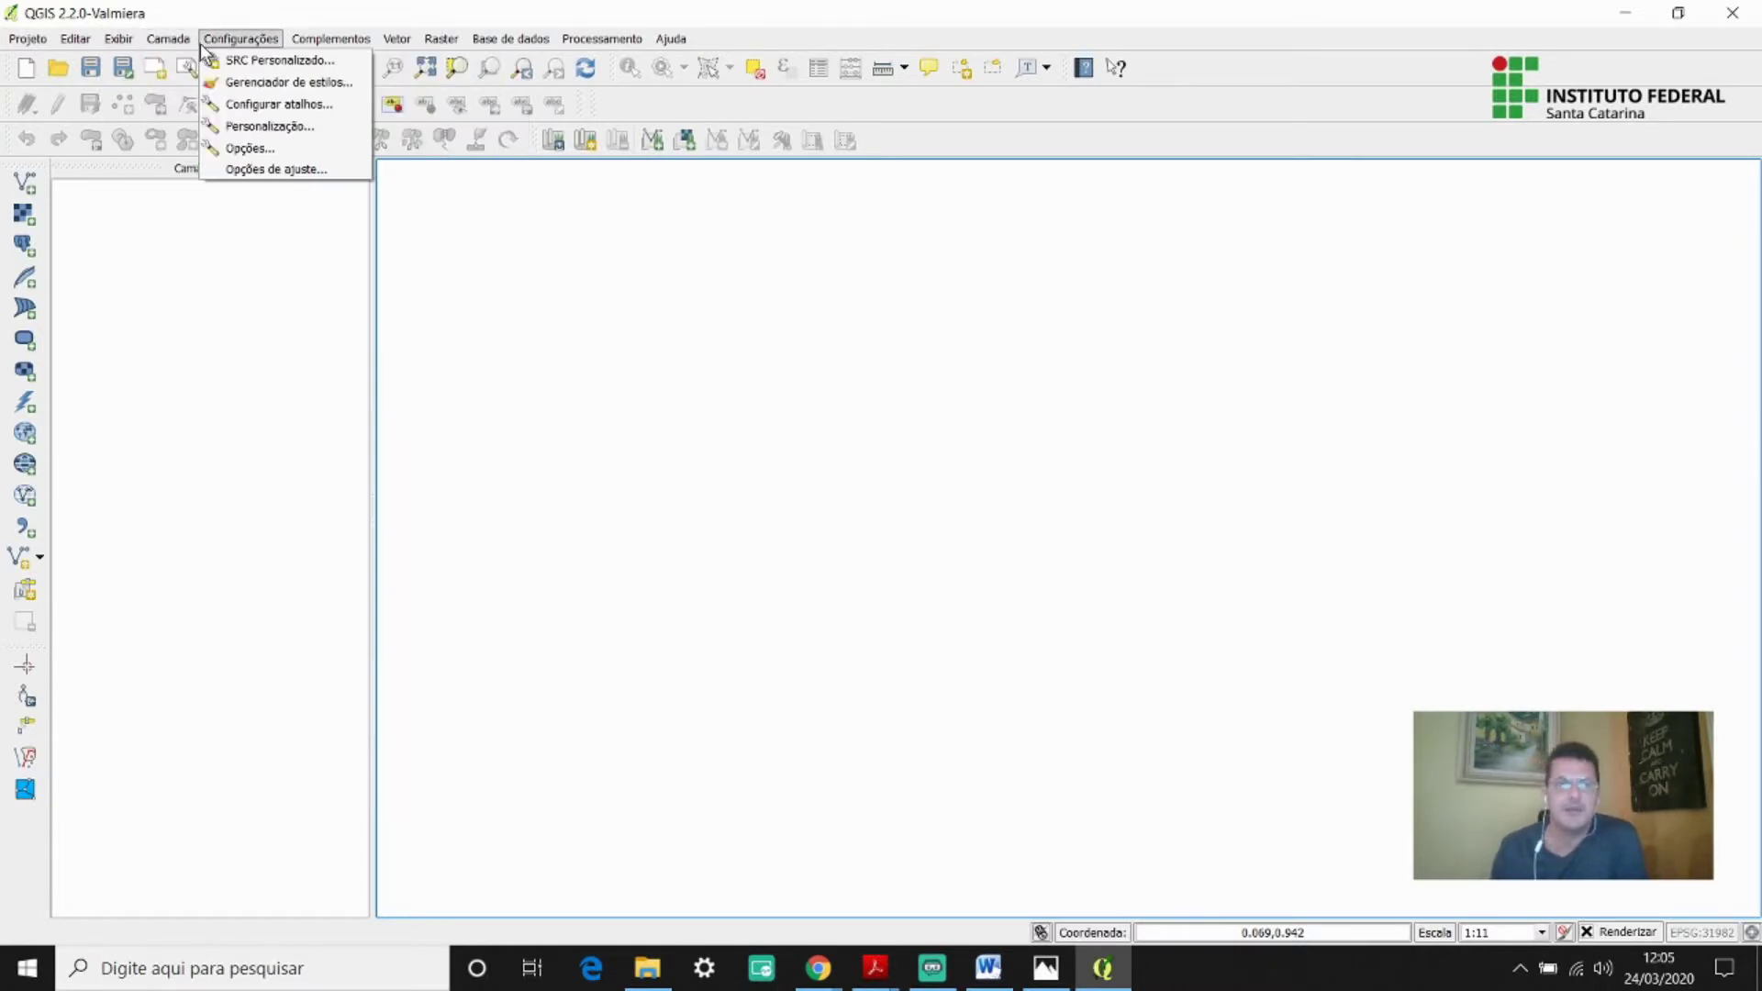
mouse_move(315, 48)
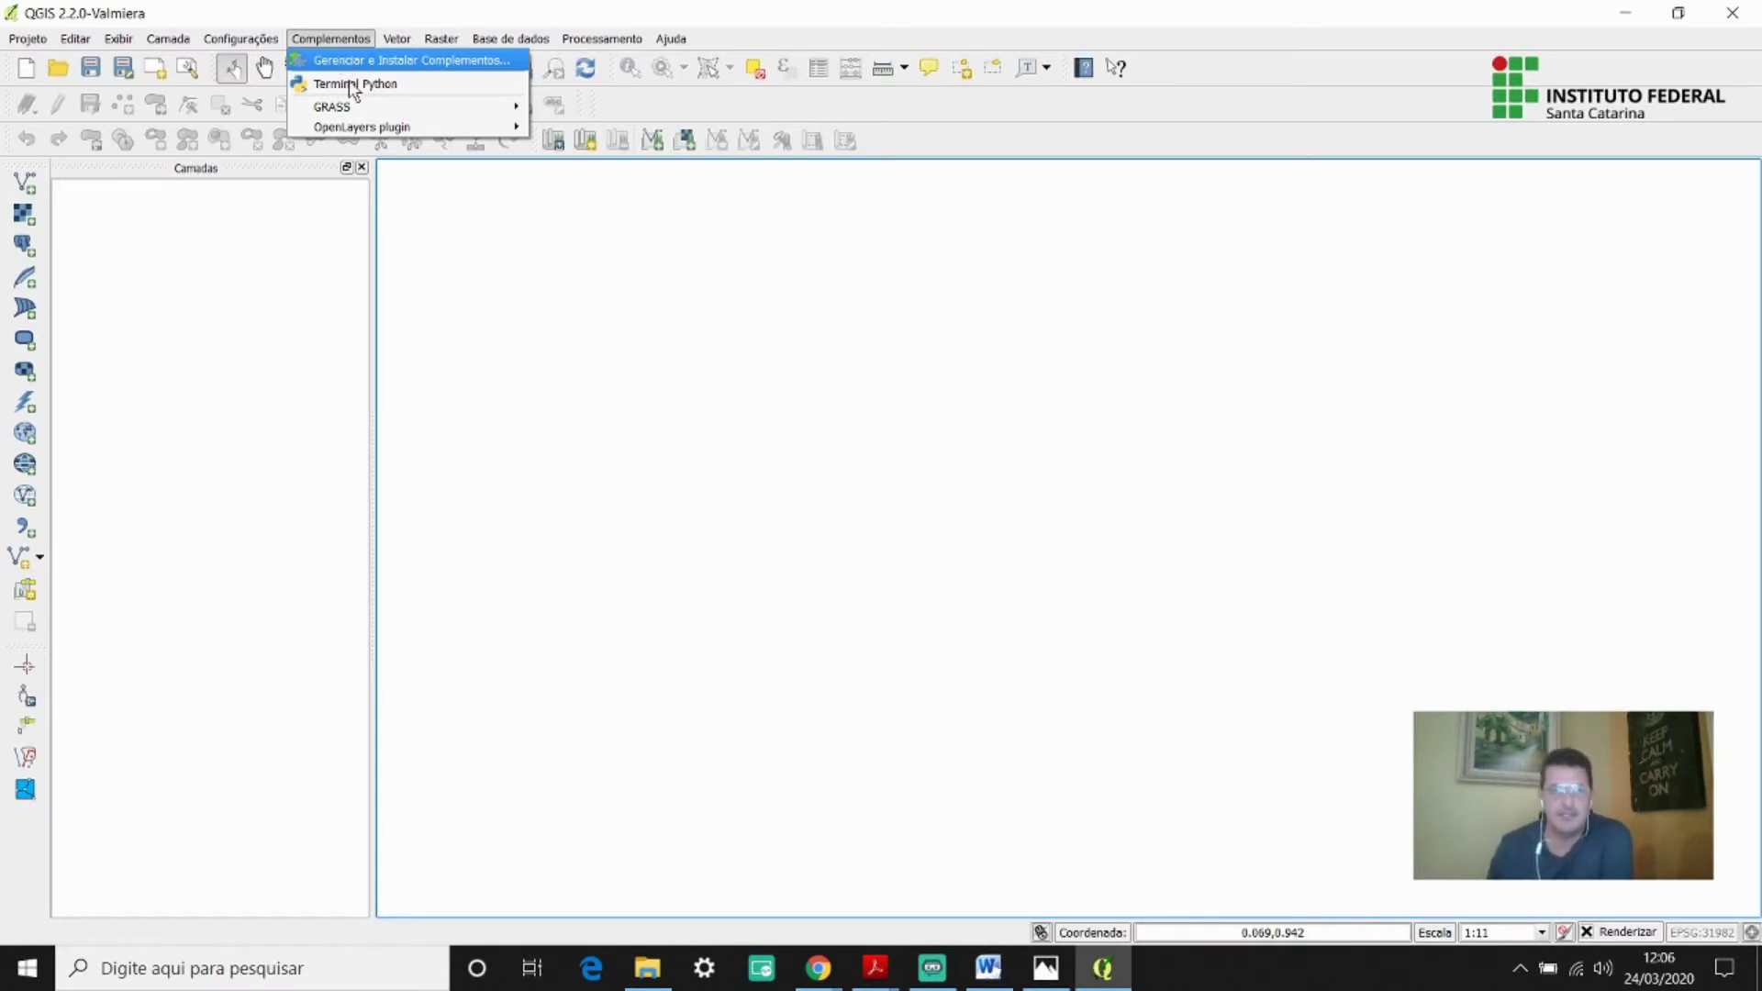
mouse_move(366, 117)
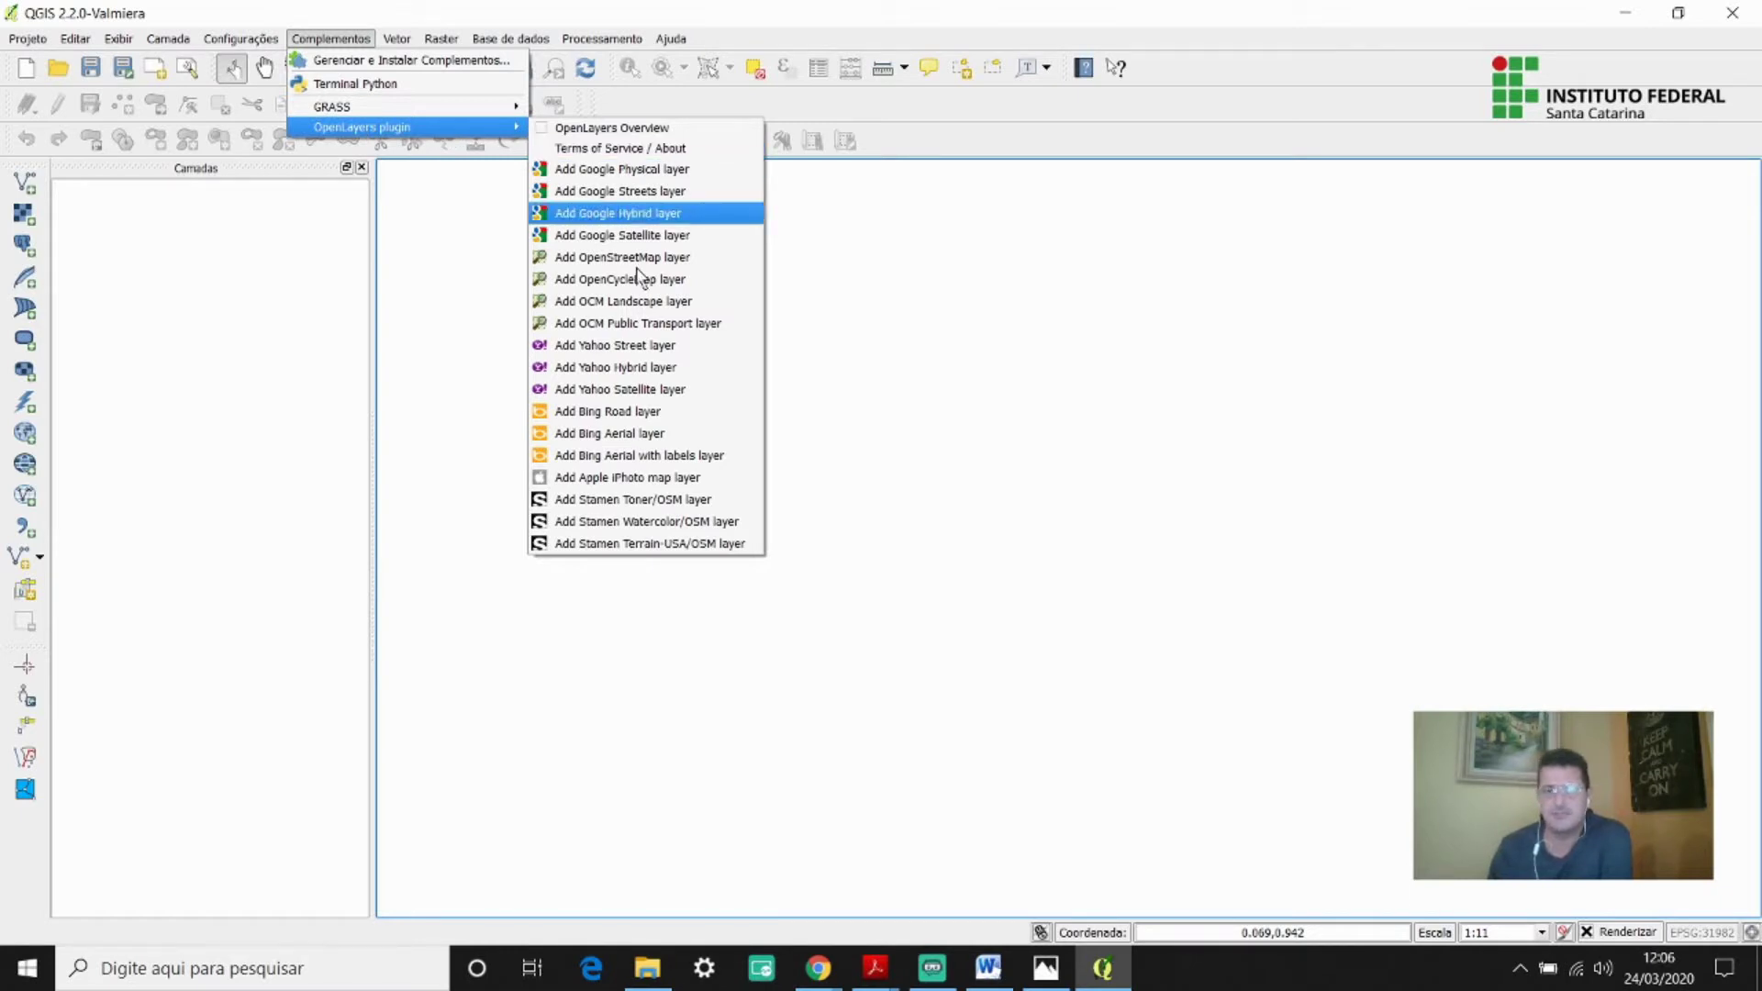
mouse_move(432, 113)
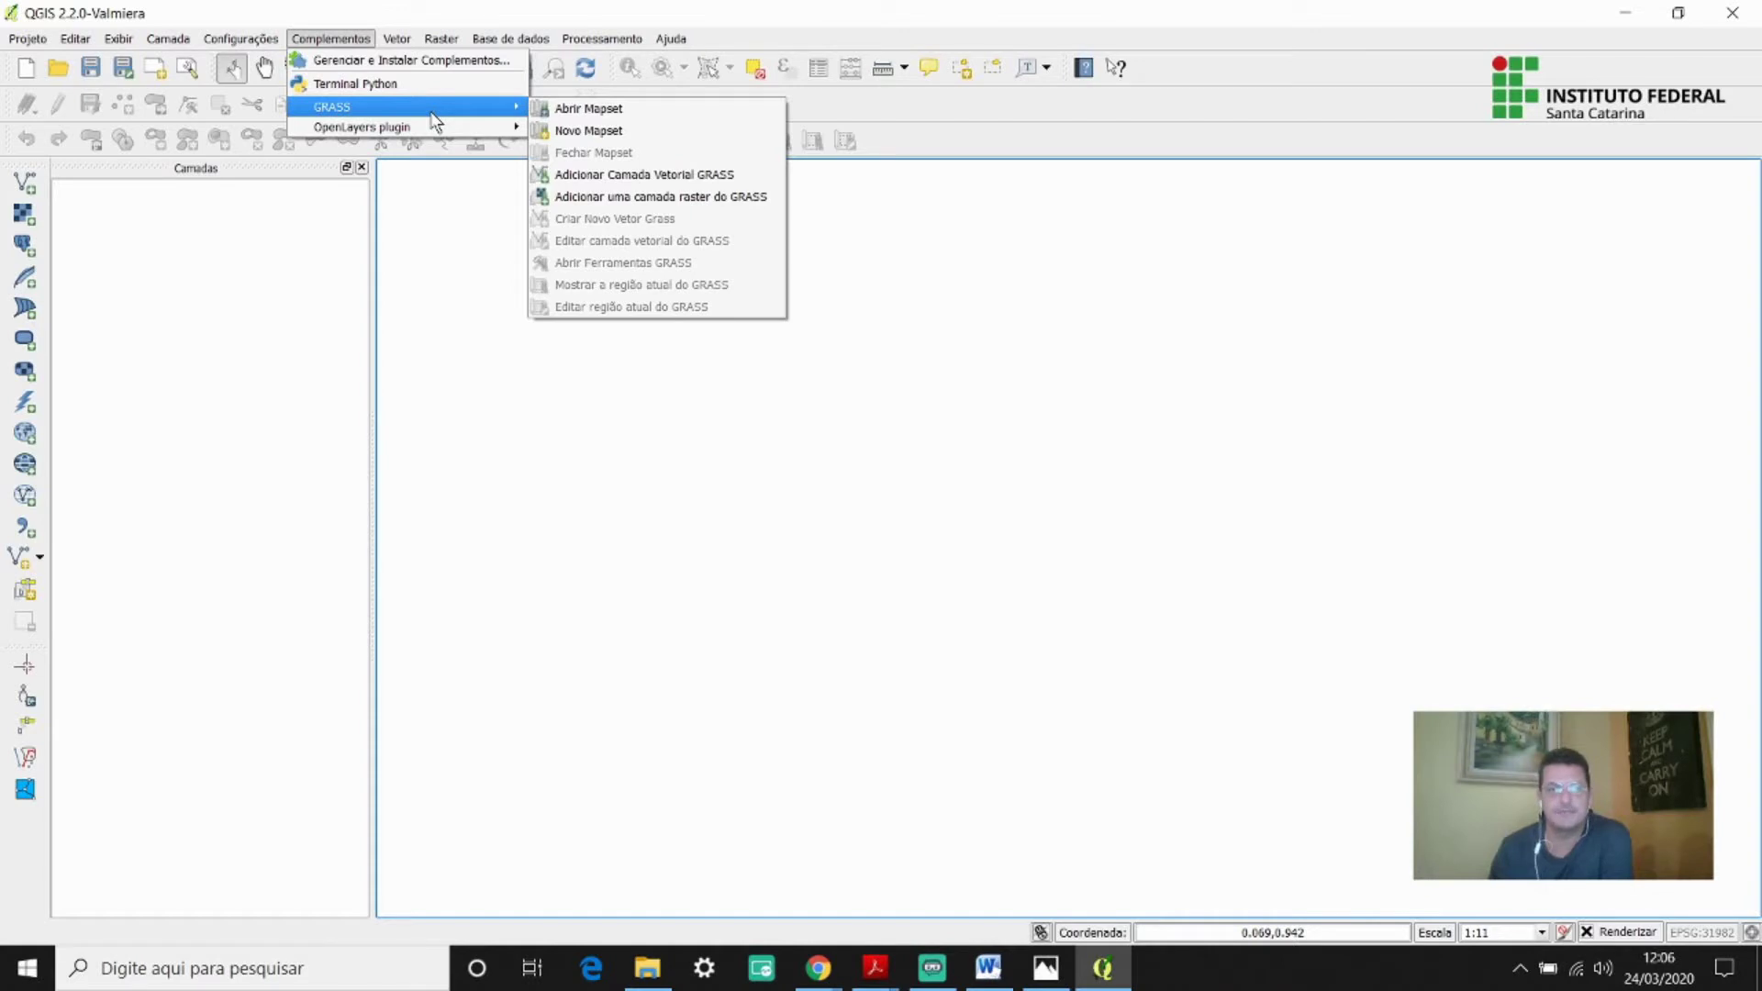
Browse the plugin manager's full list, view the Click-Fu, Clip Multiple Layers and Clarity and Rigour Redistricter descriptions, and close the manager.
click(325, 65)
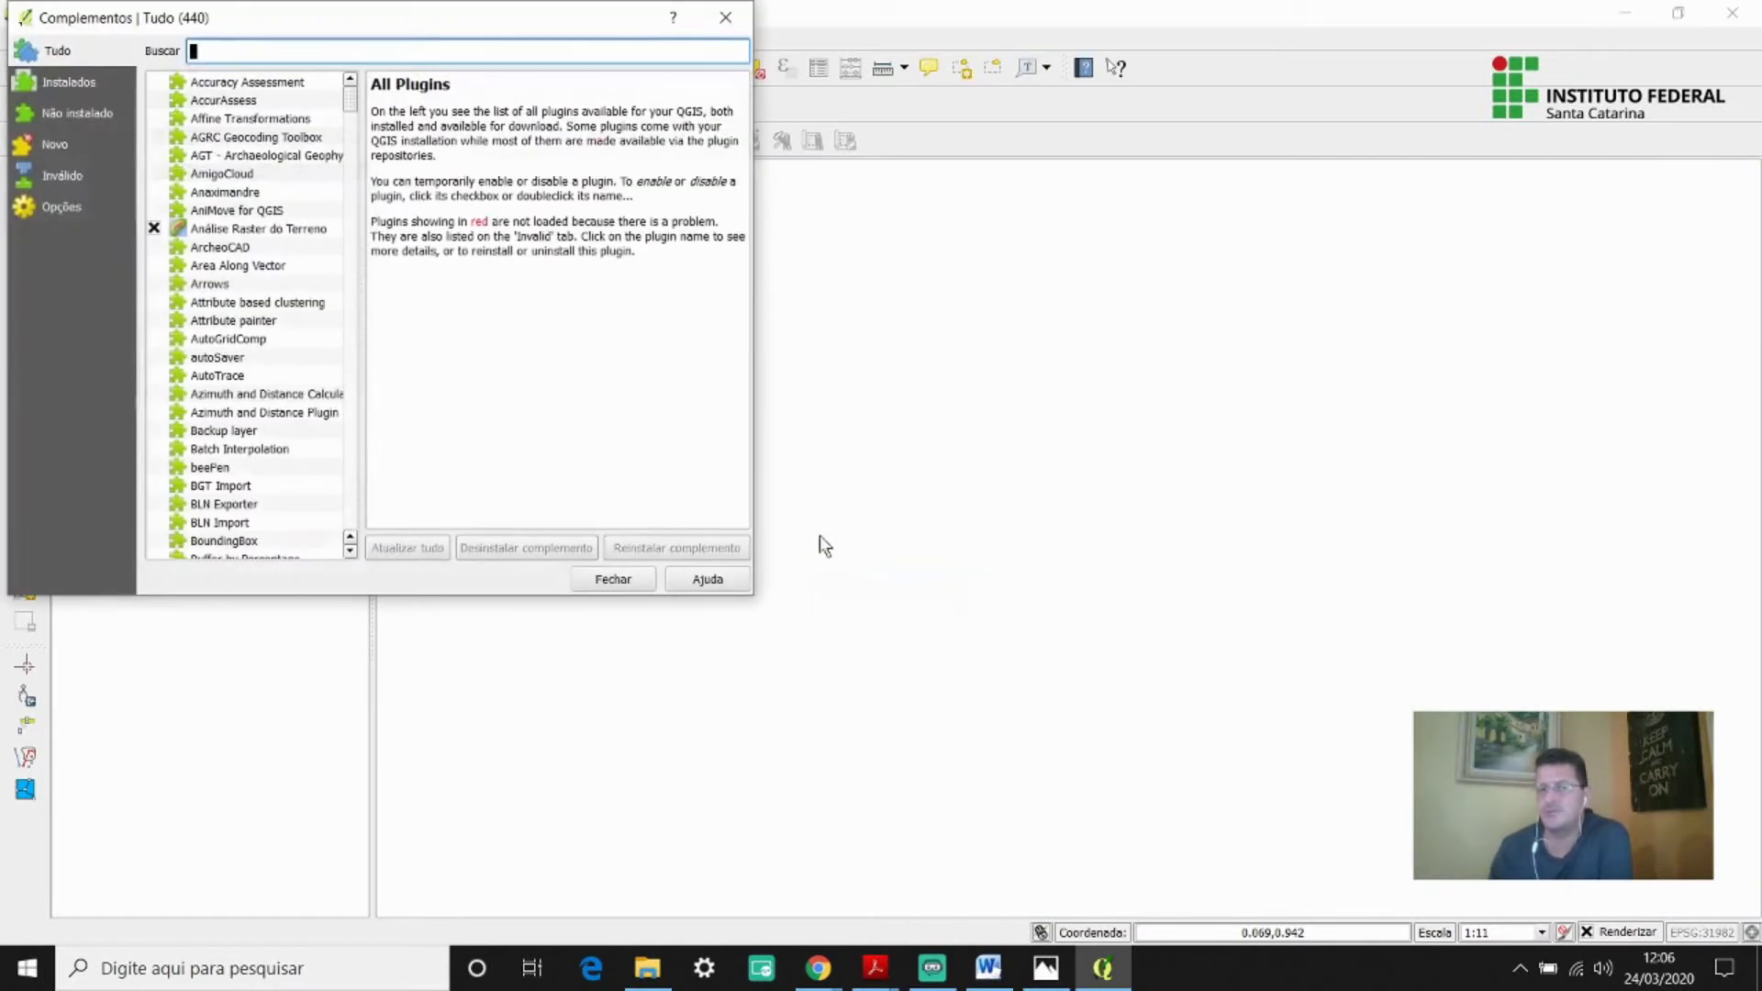
drag(434, 19, 568, 50)
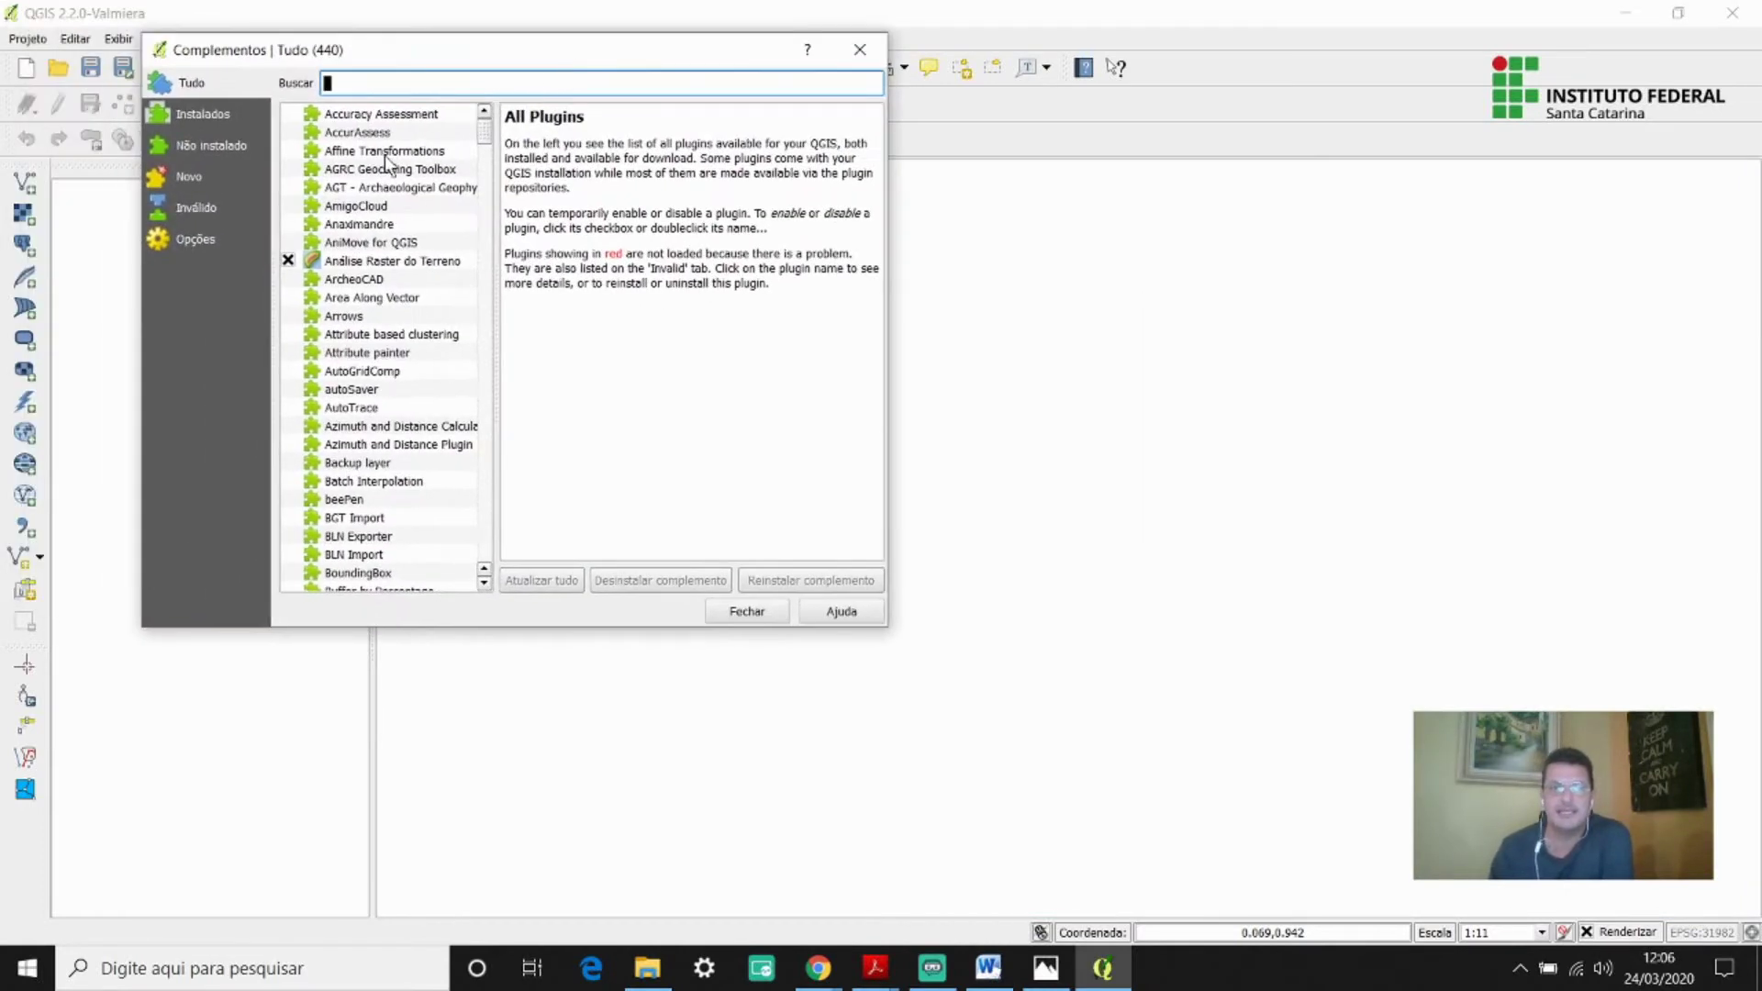
scroll(486, 165, down, 15)
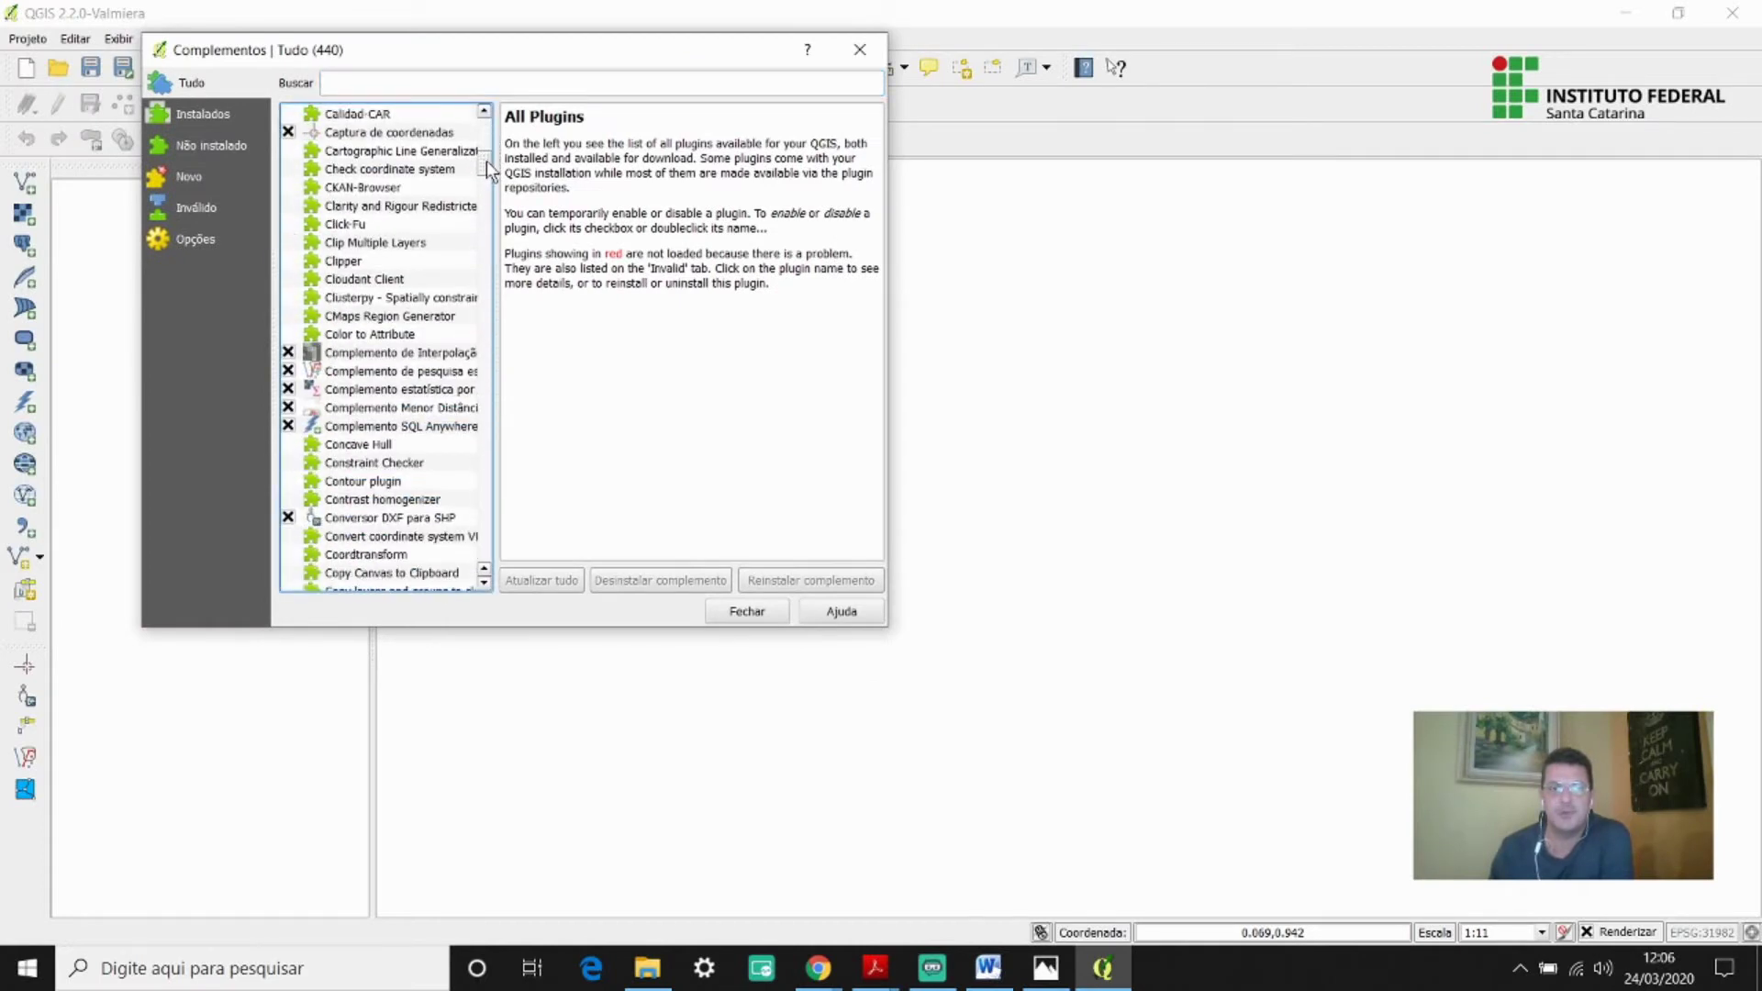
scroll(486, 161, down, 1)
click(401, 188)
click(391, 207)
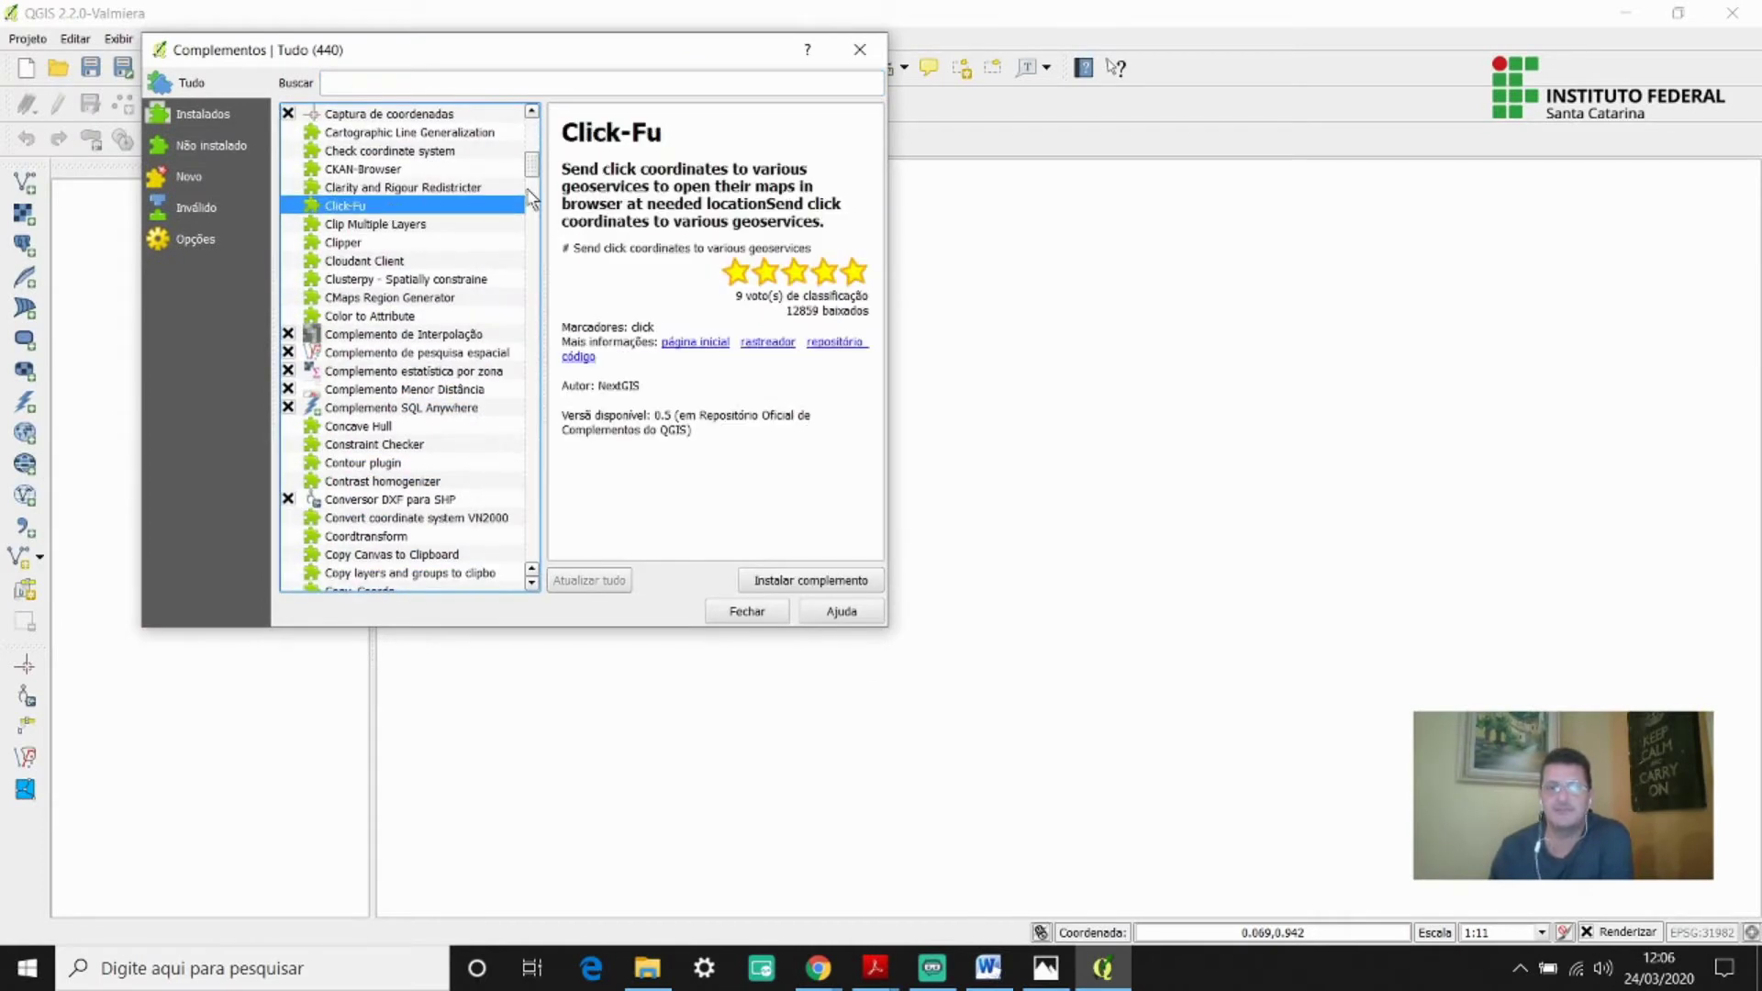
click(378, 225)
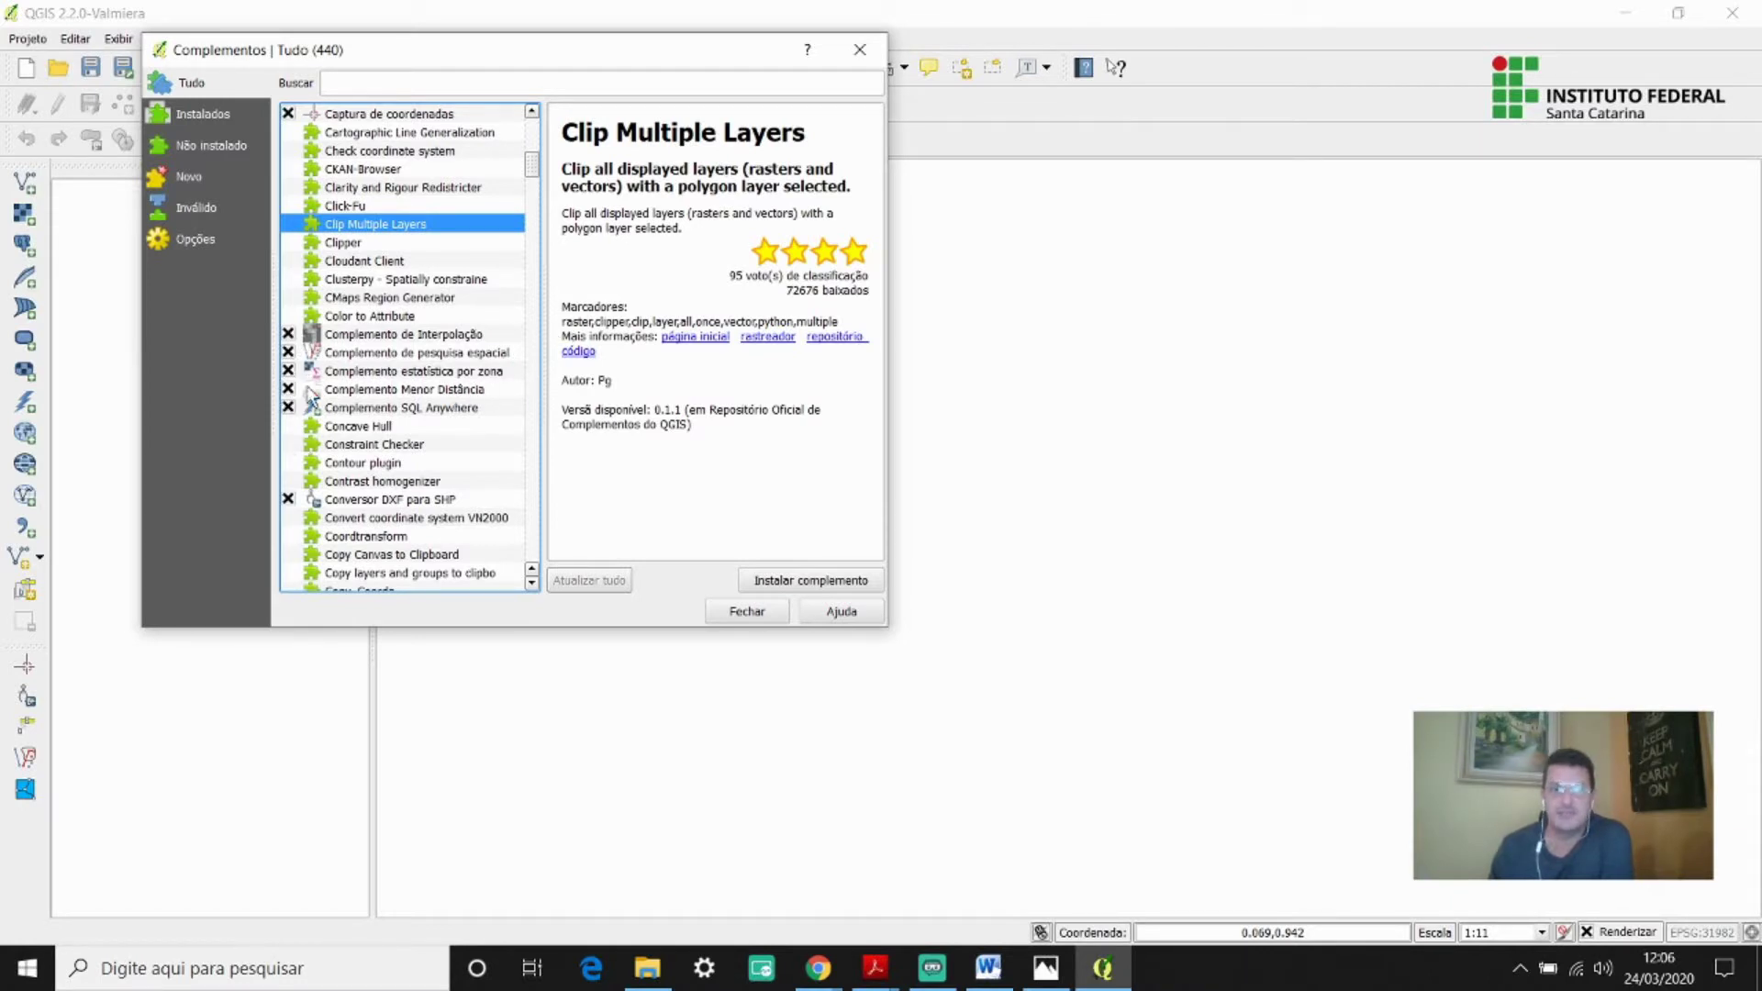
click(356, 248)
click(345, 188)
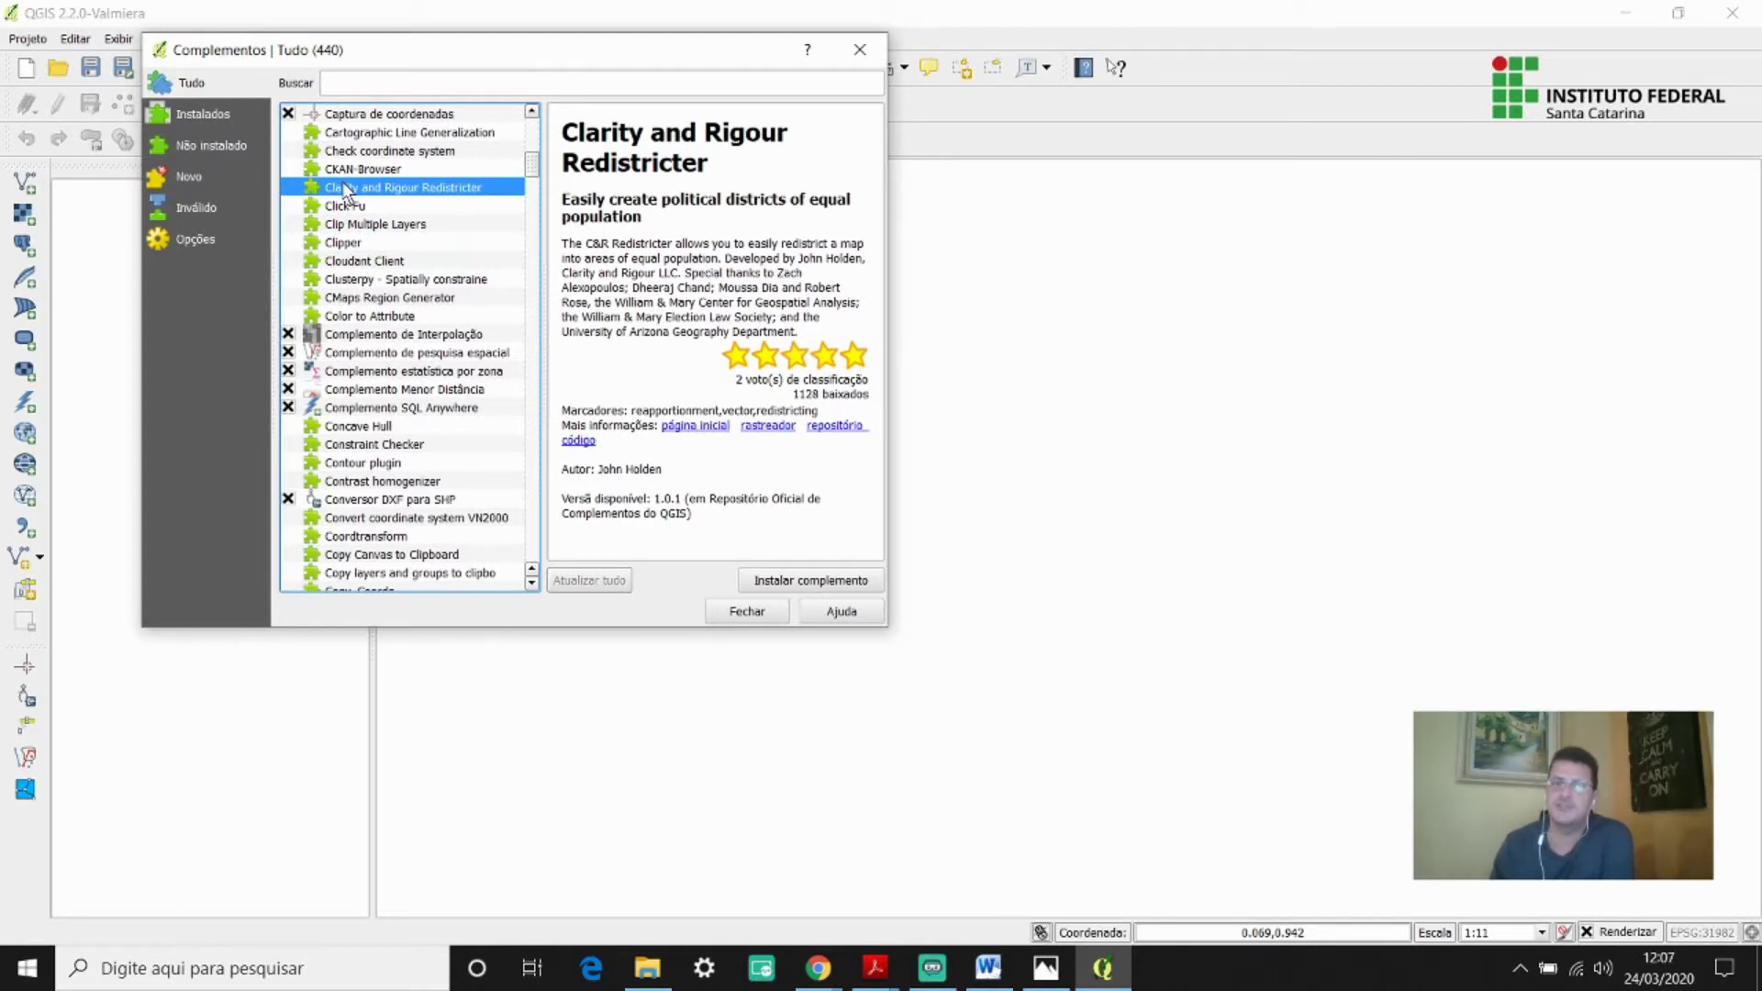
click(860, 49)
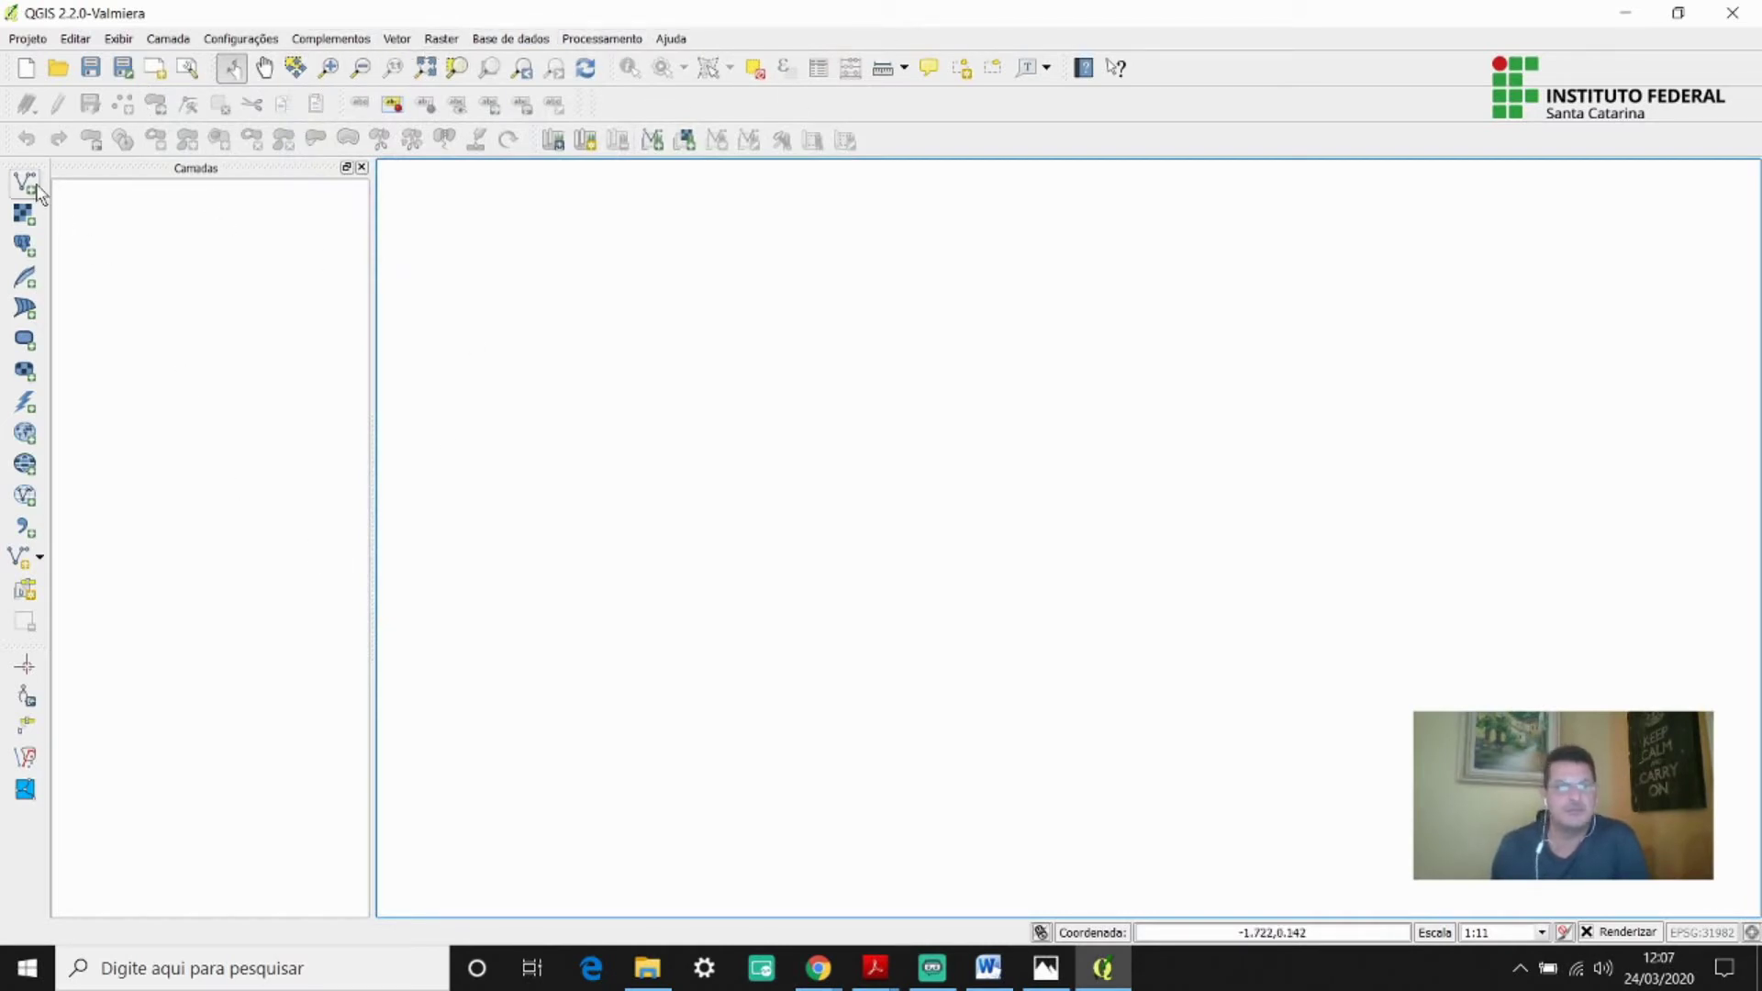
Dock the advanced digitizing toolbar vertically beside the map canvas and return it to its original row.
drag(11, 139, 1749, 312)
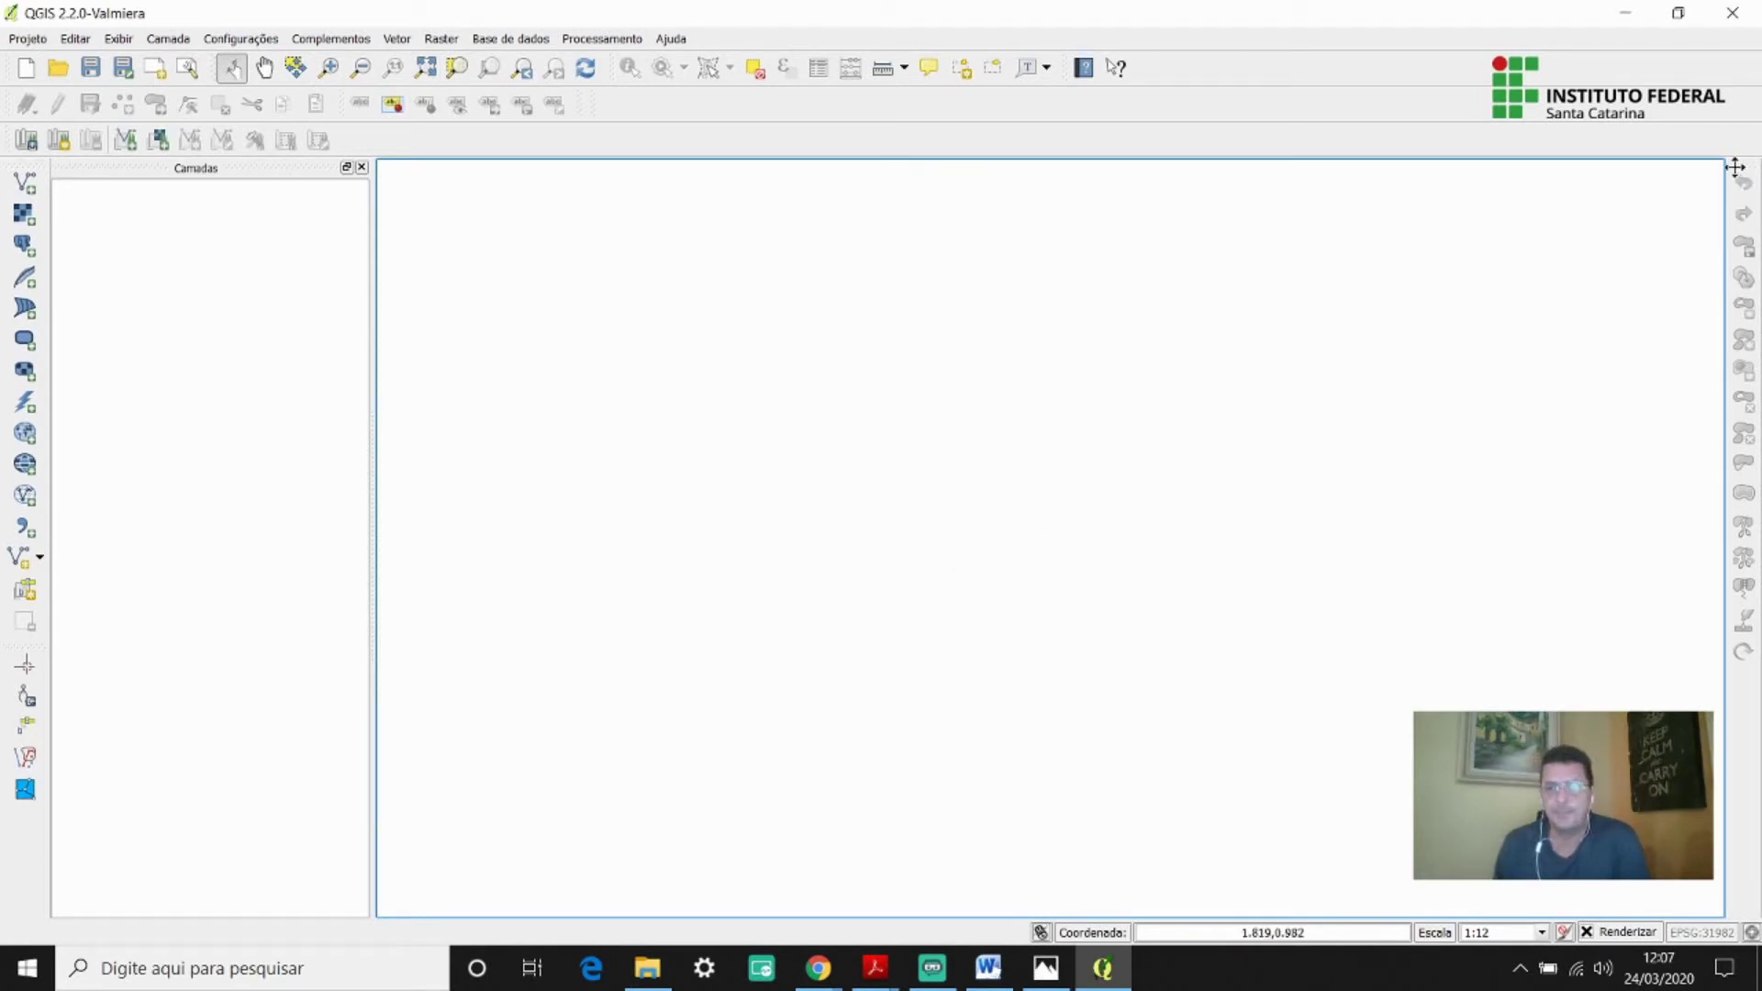
drag(1736, 166, 23, 145)
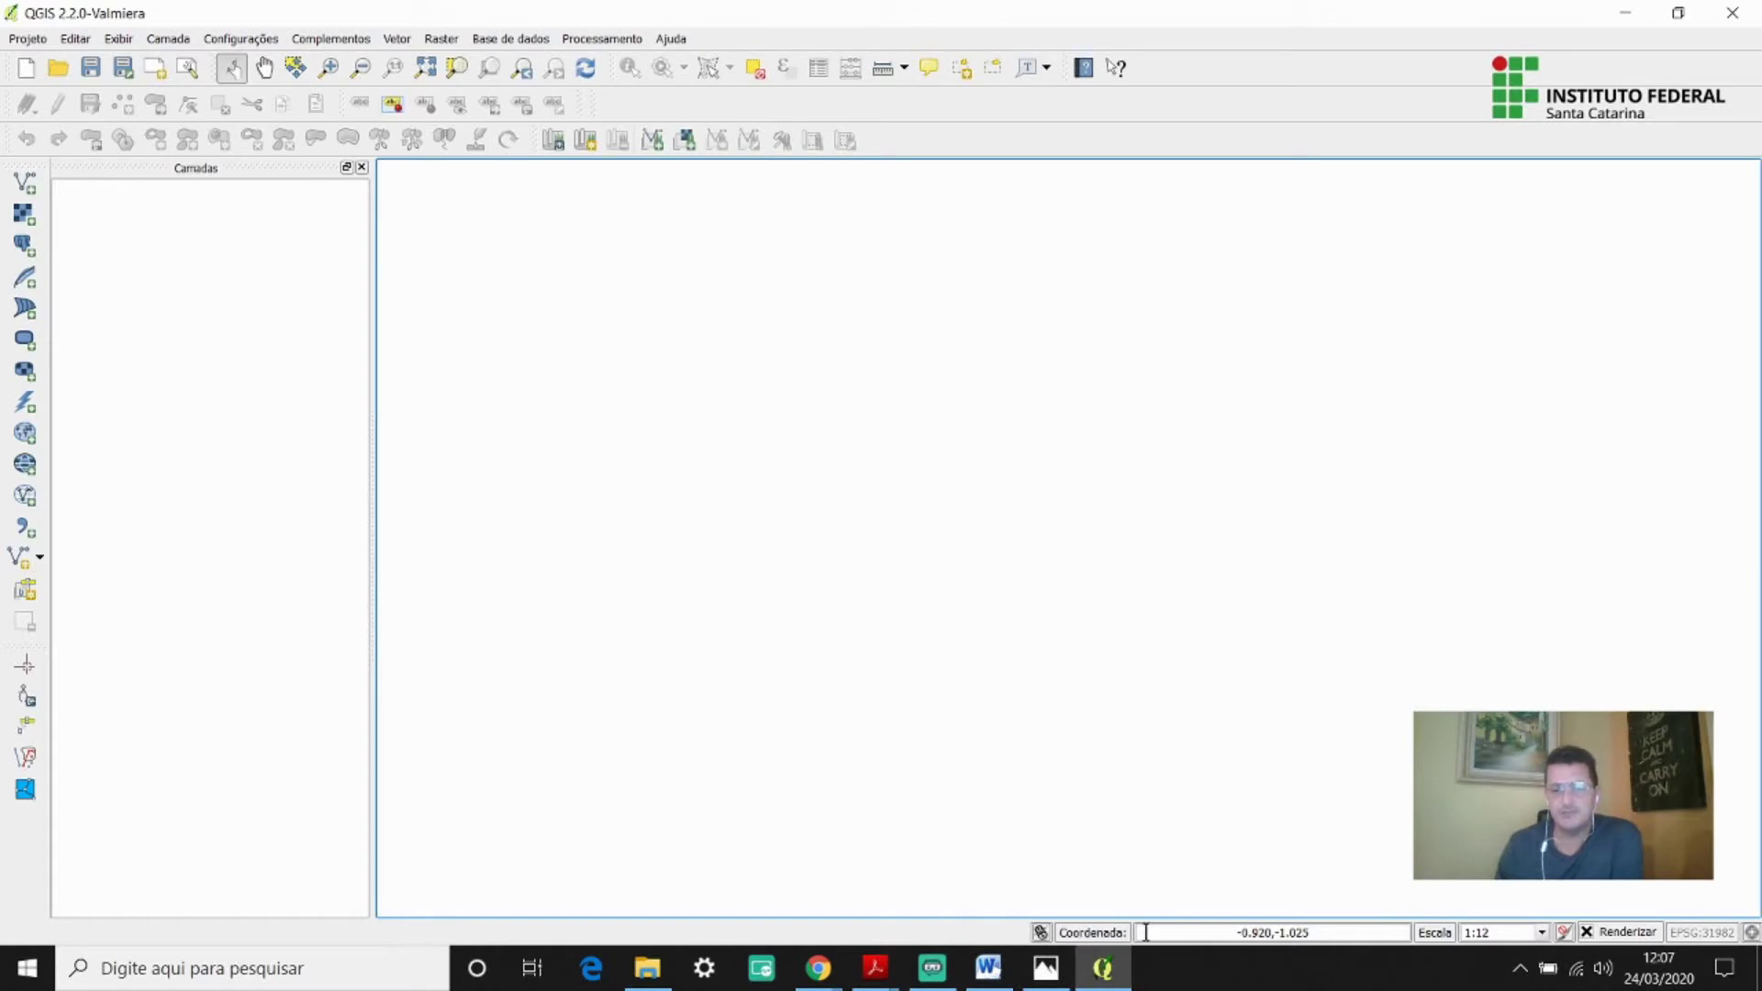
Examine the map's coordinate, scale and reference system fields and the list of panels and toolbars that can be shown.
drag(1328, 933, 1189, 934)
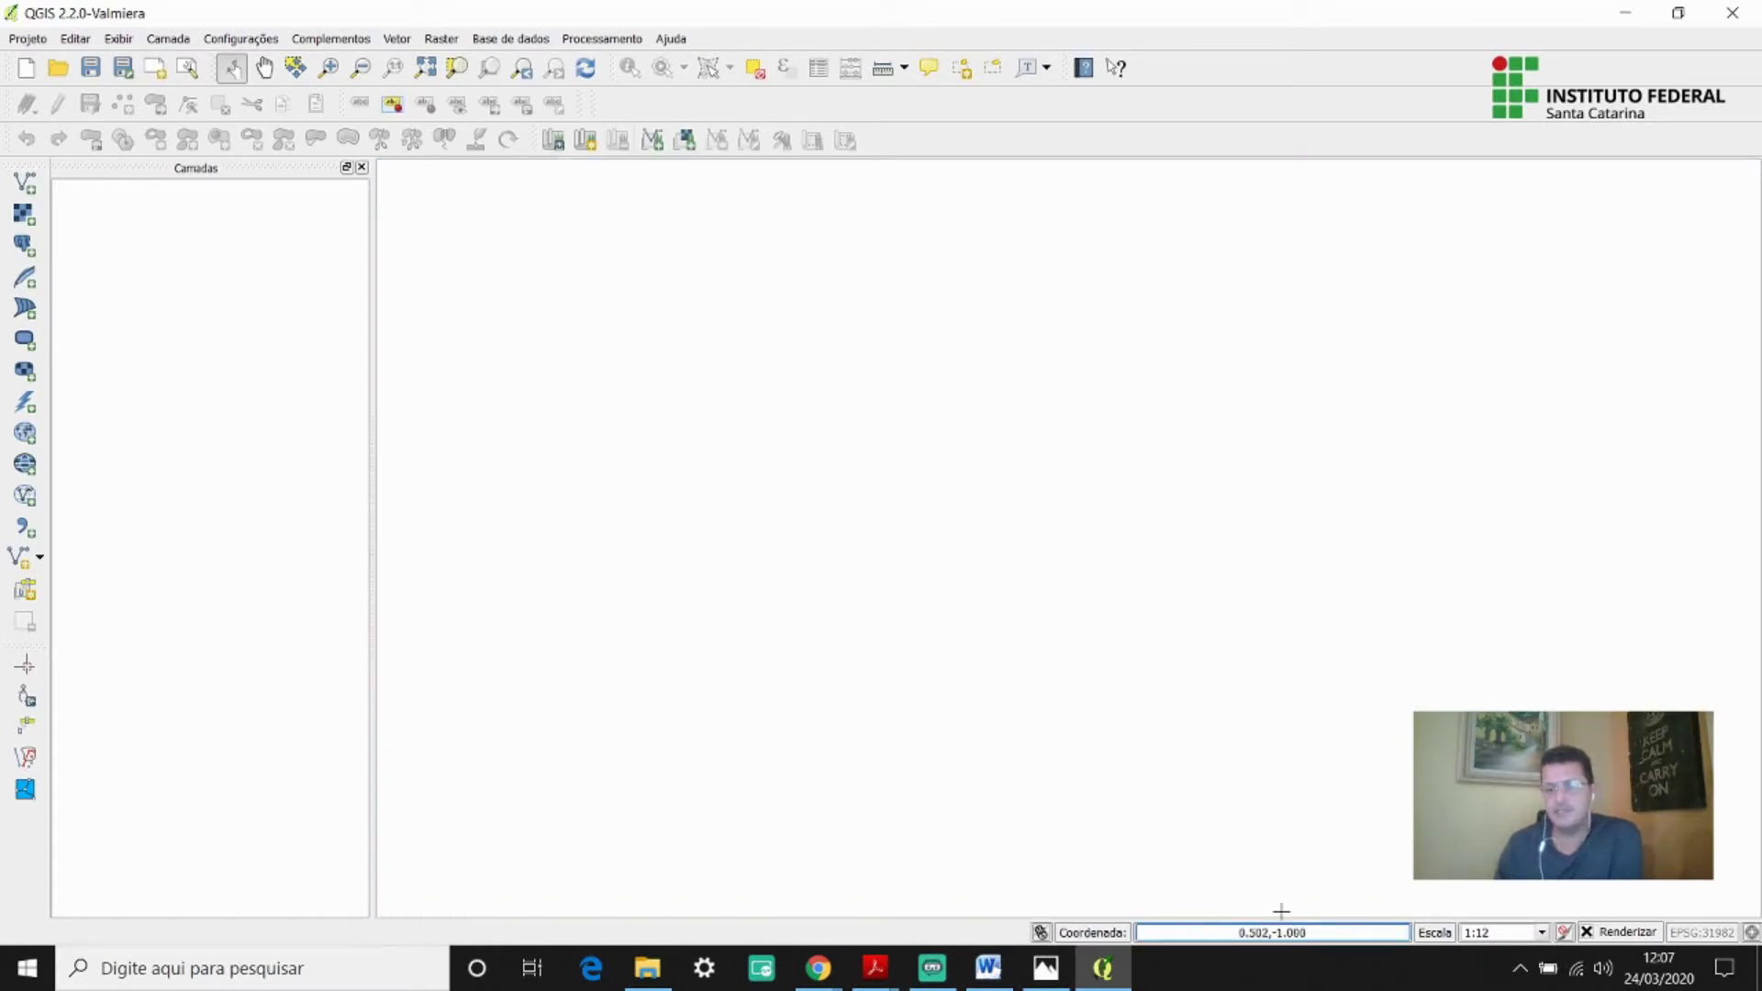
click(1491, 932)
click(1368, 504)
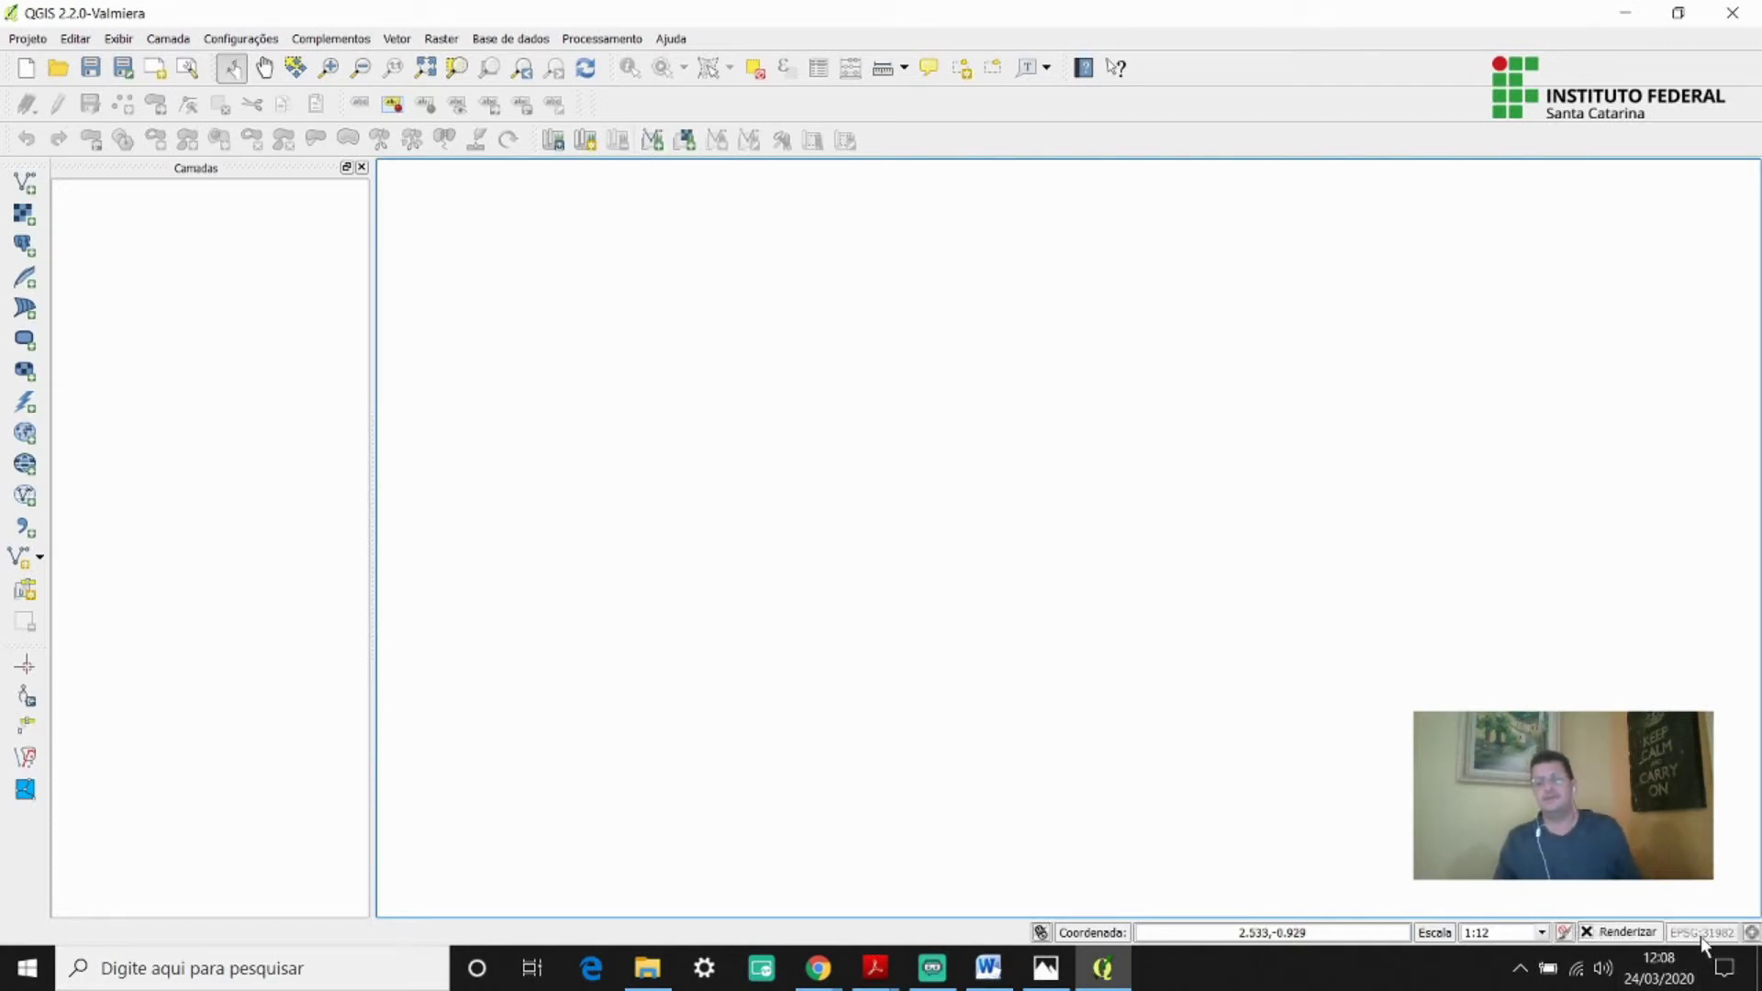
key(ctrl)
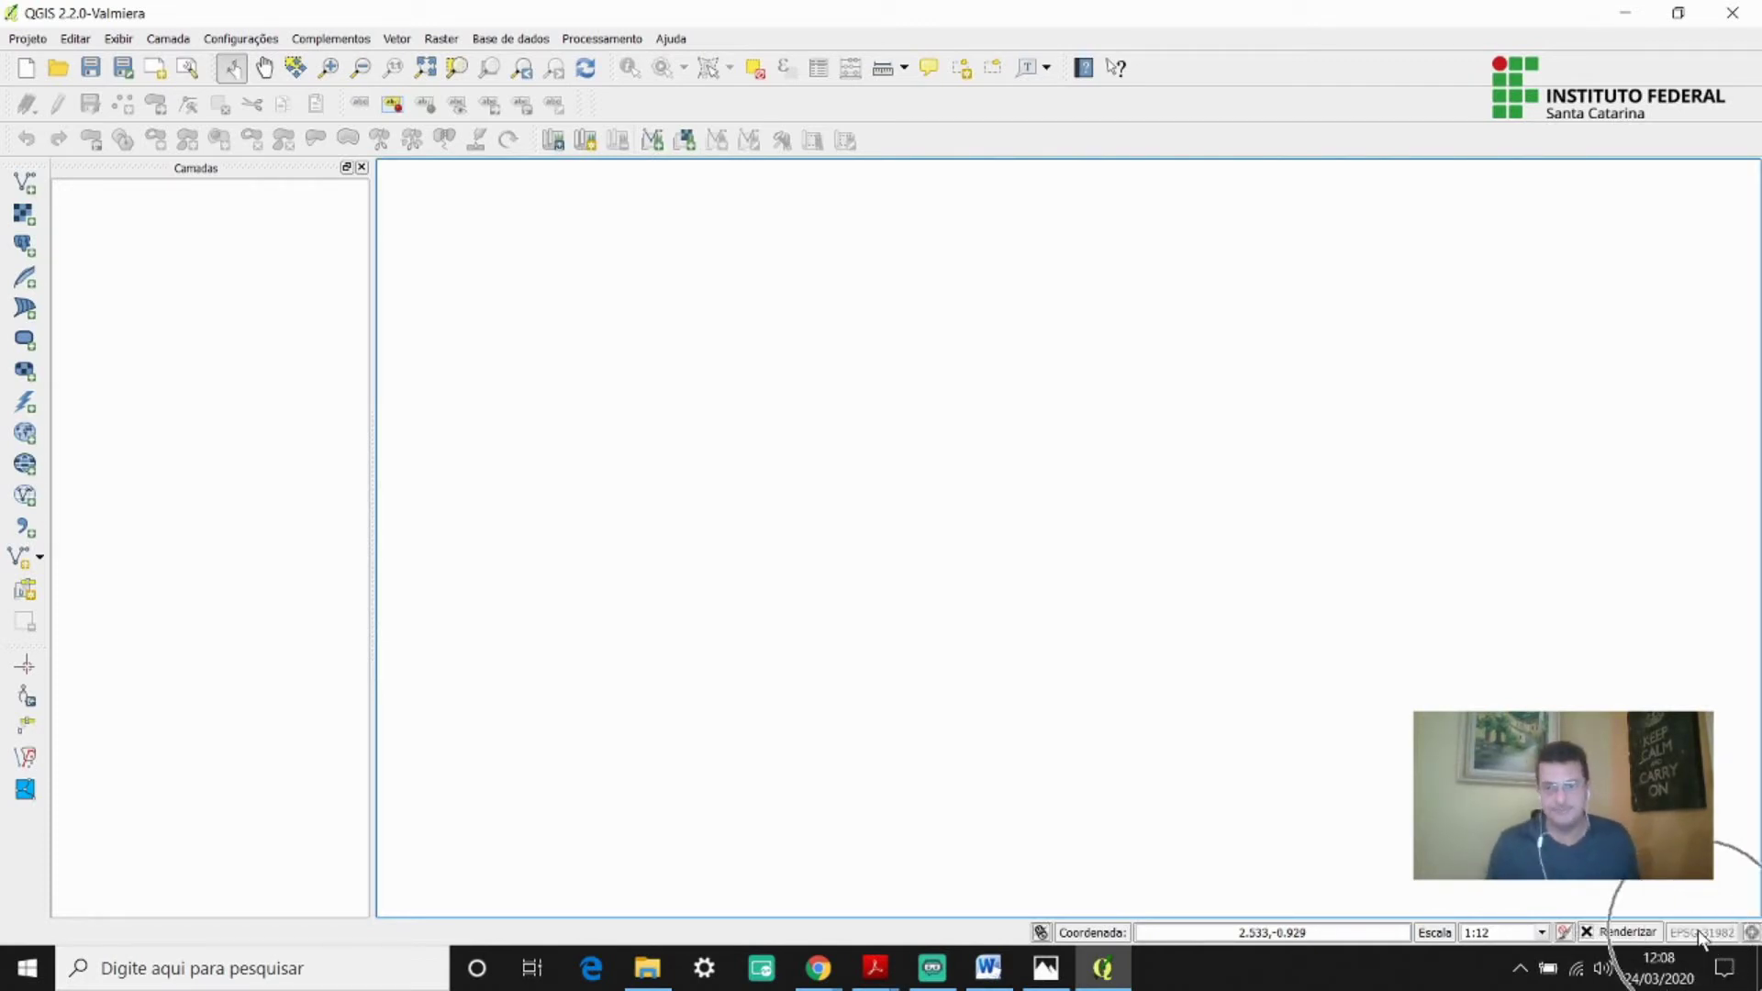
click(1752, 932)
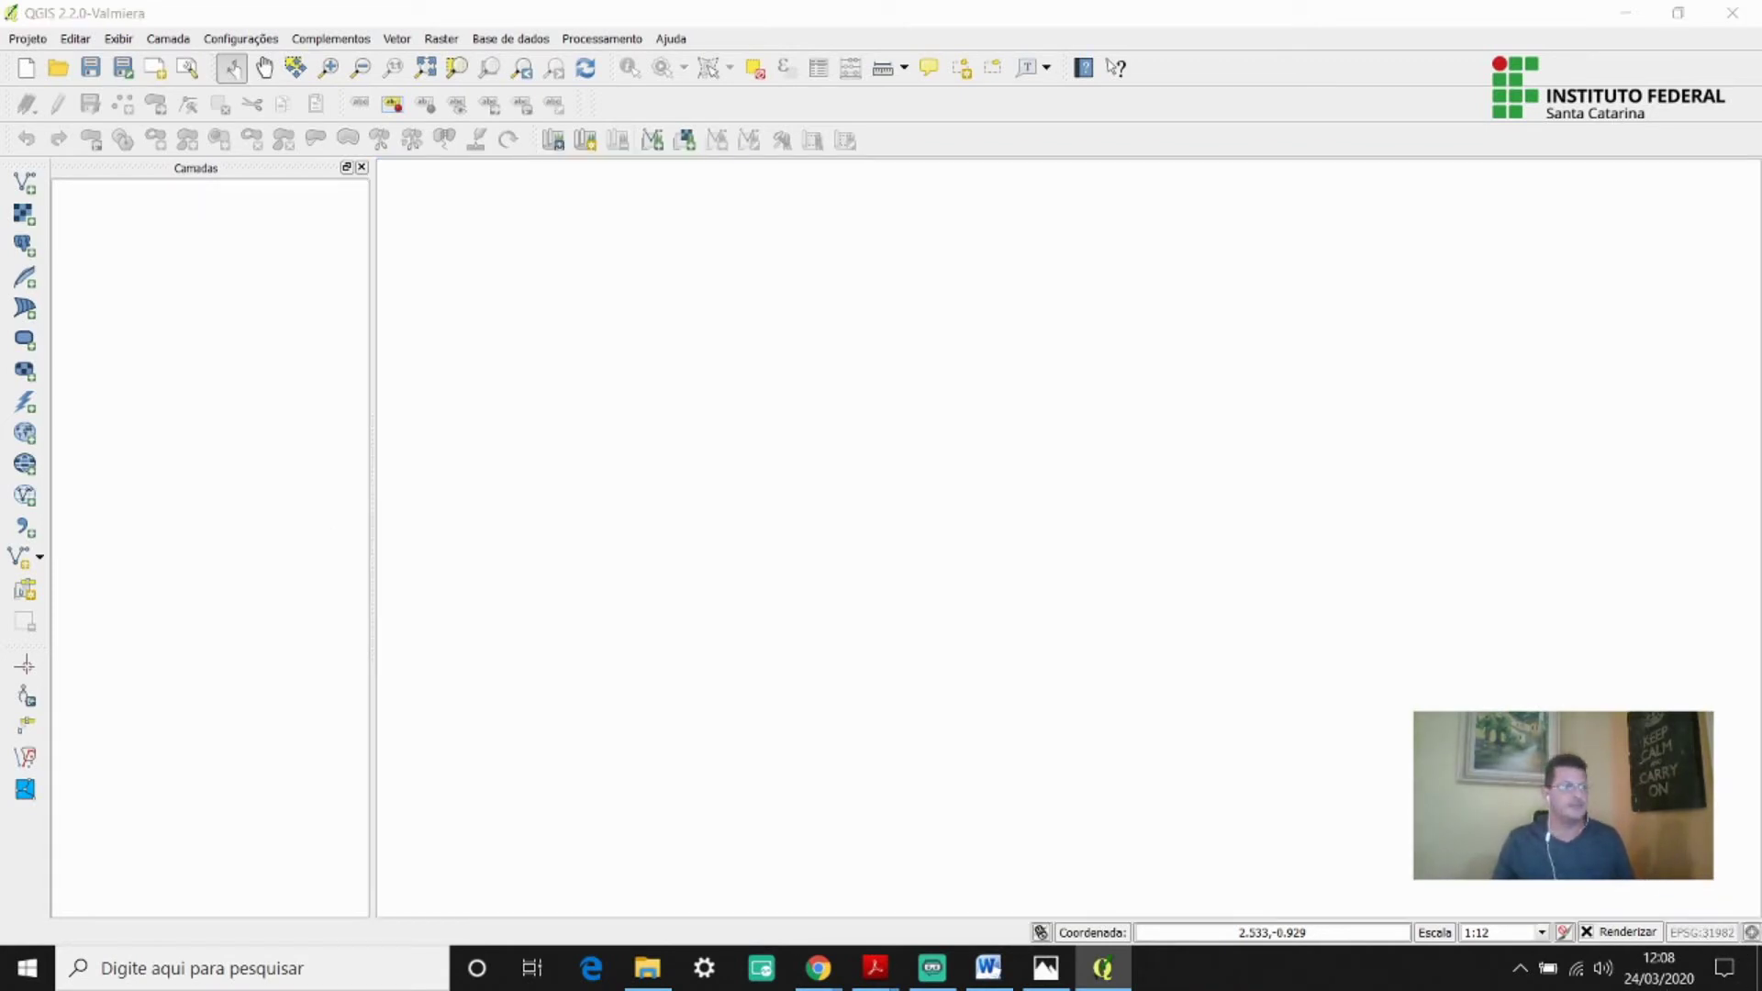
click(755, 322)
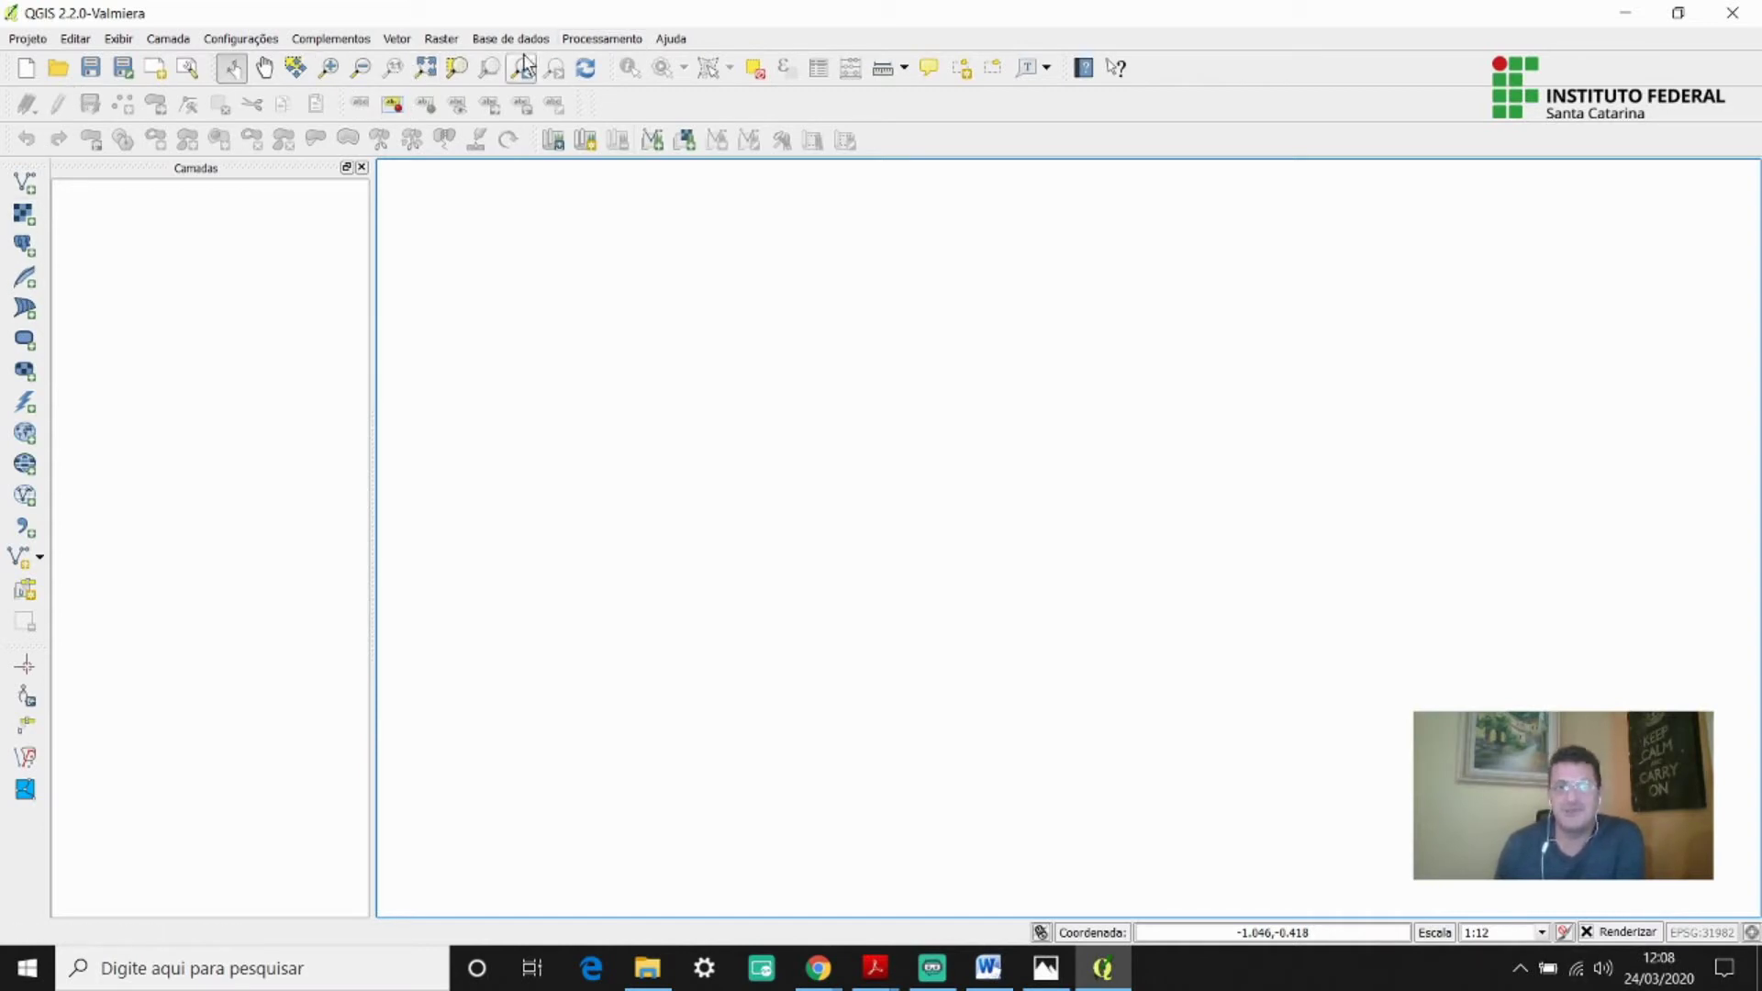
right_click(374, 73)
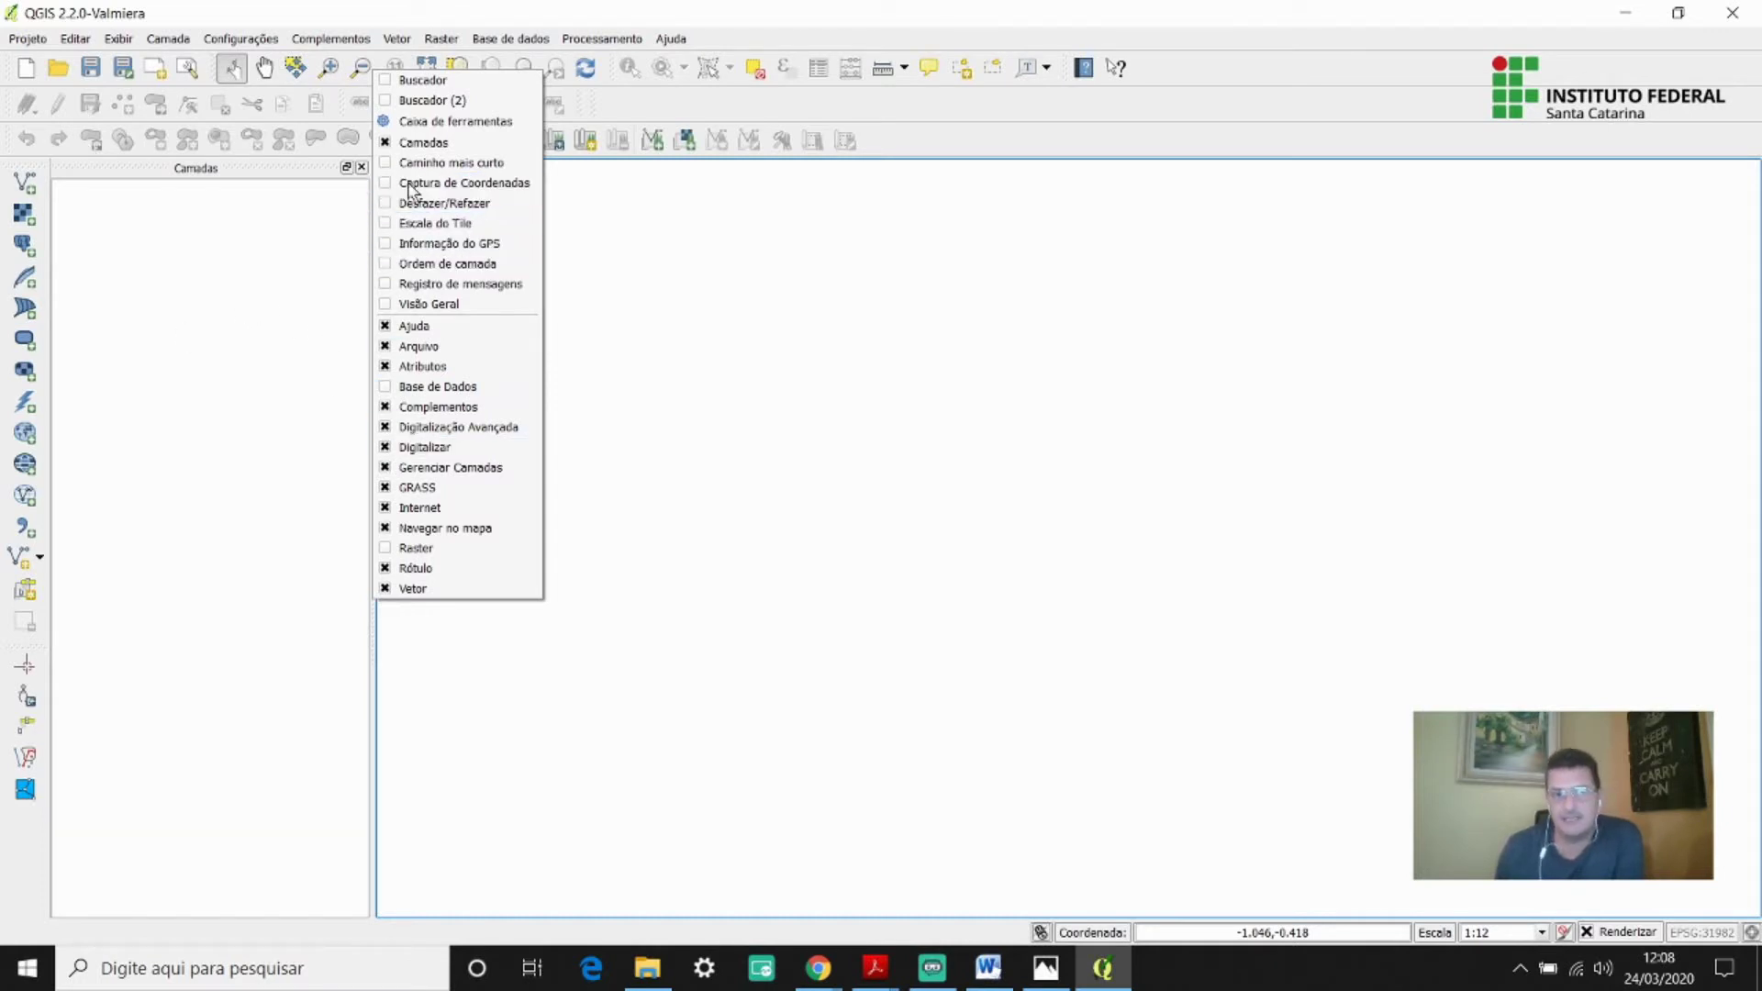
click(718, 289)
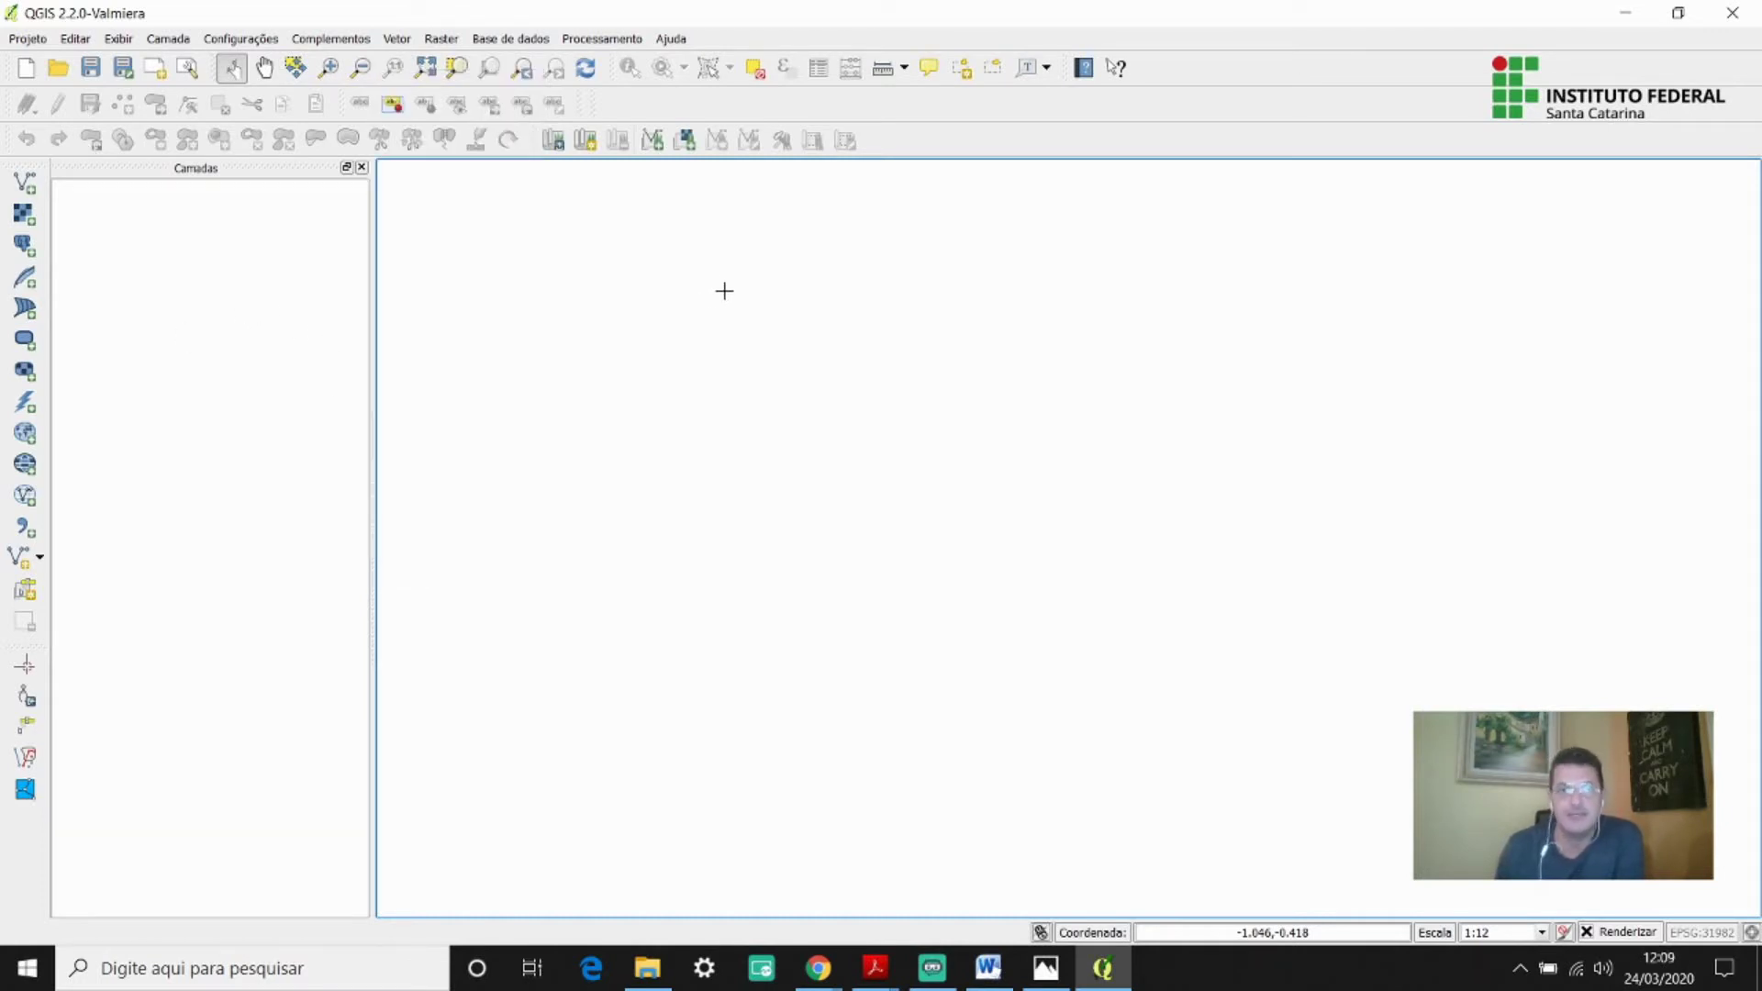
Check from several toolbars which panels and toolbars can be shown or hidden, leaving the selection as it is.
right_click(28, 305)
right_click(25, 357)
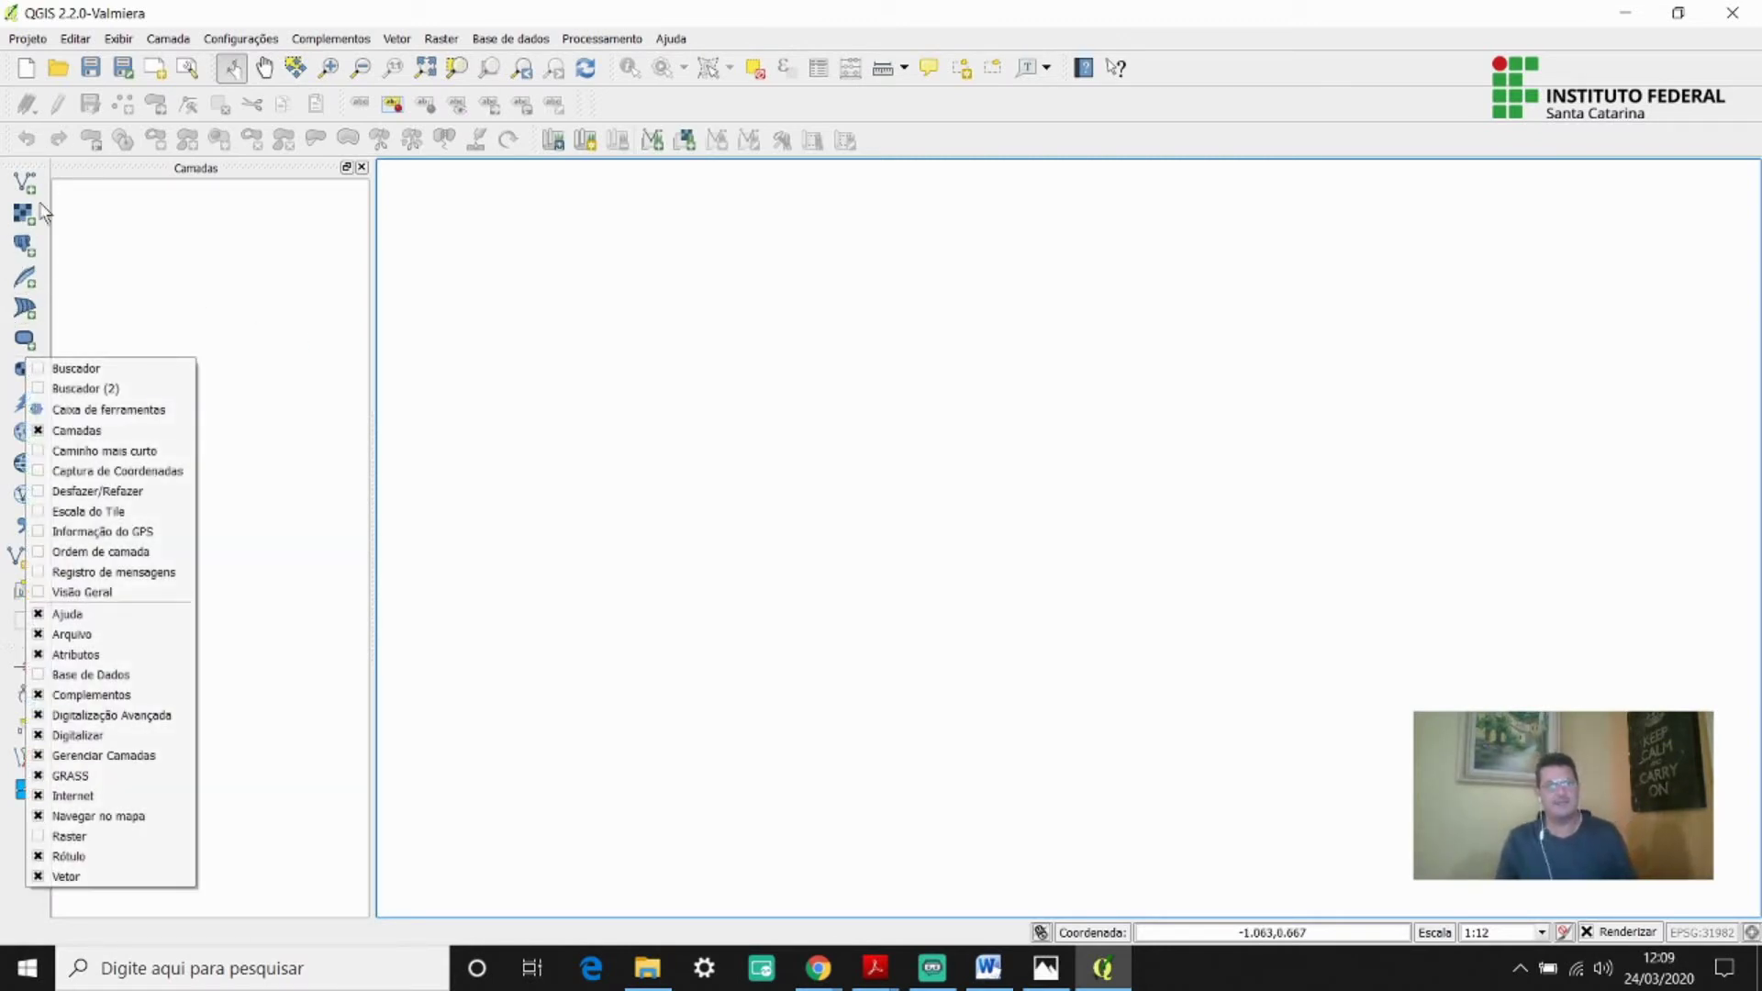
click(835, 76)
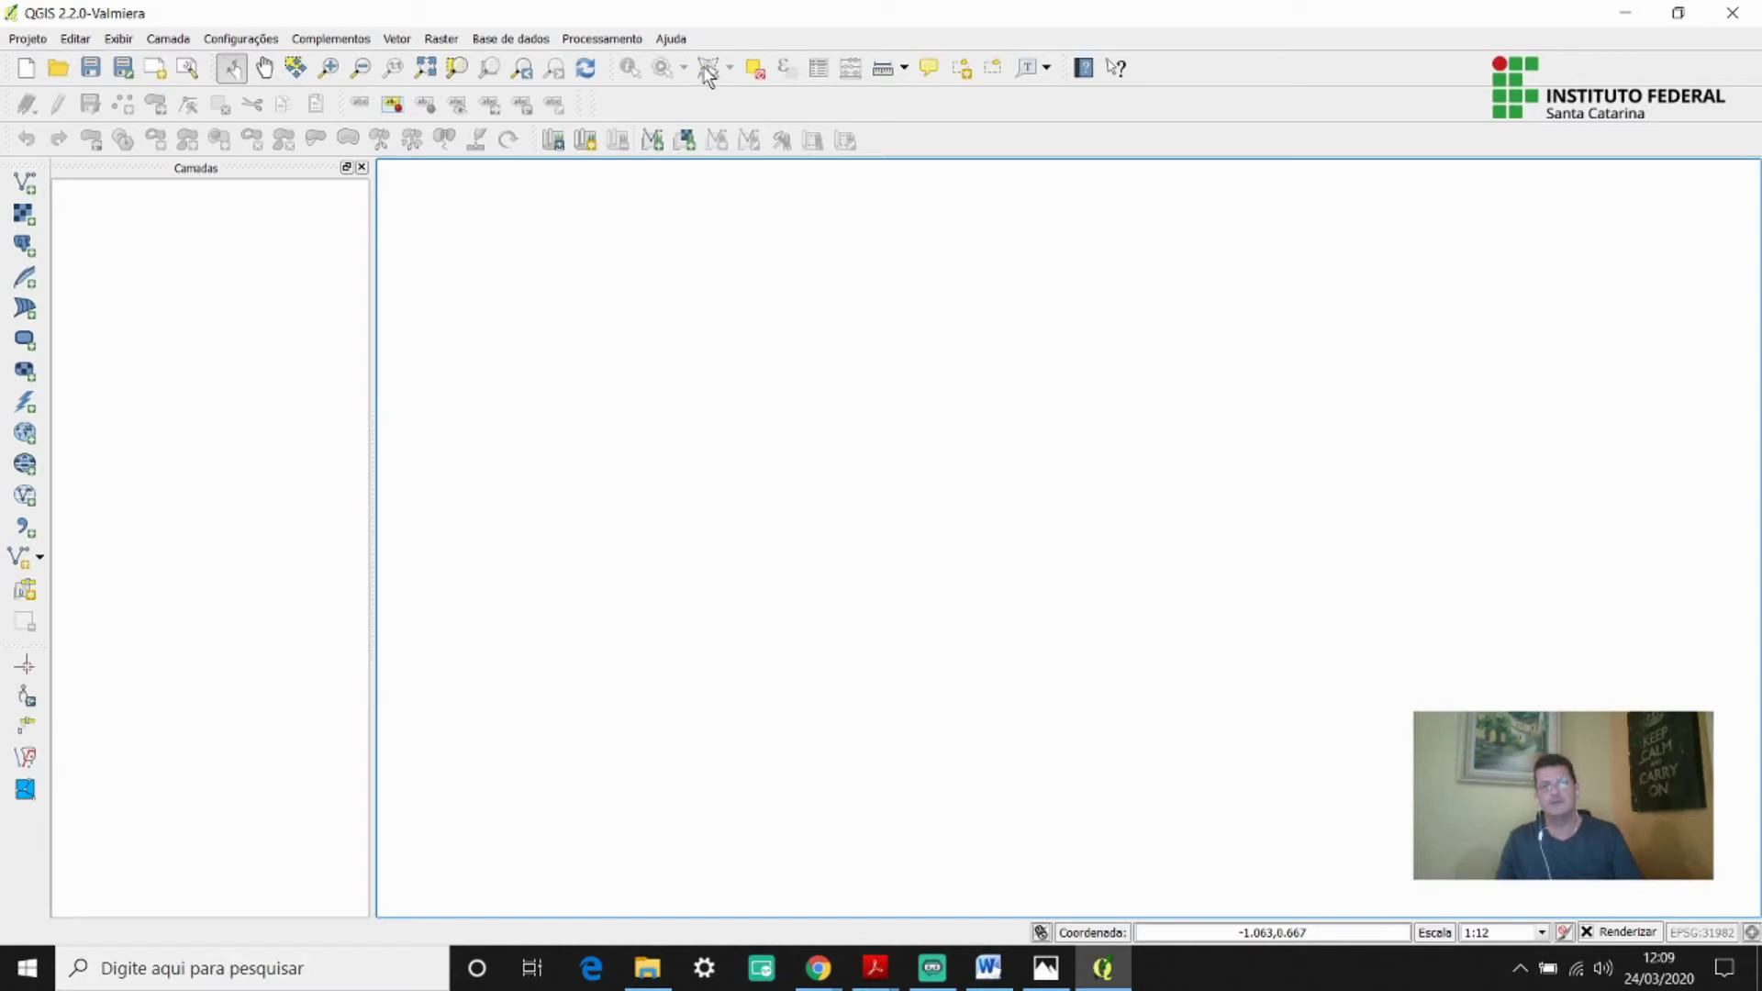
right_click(363, 71)
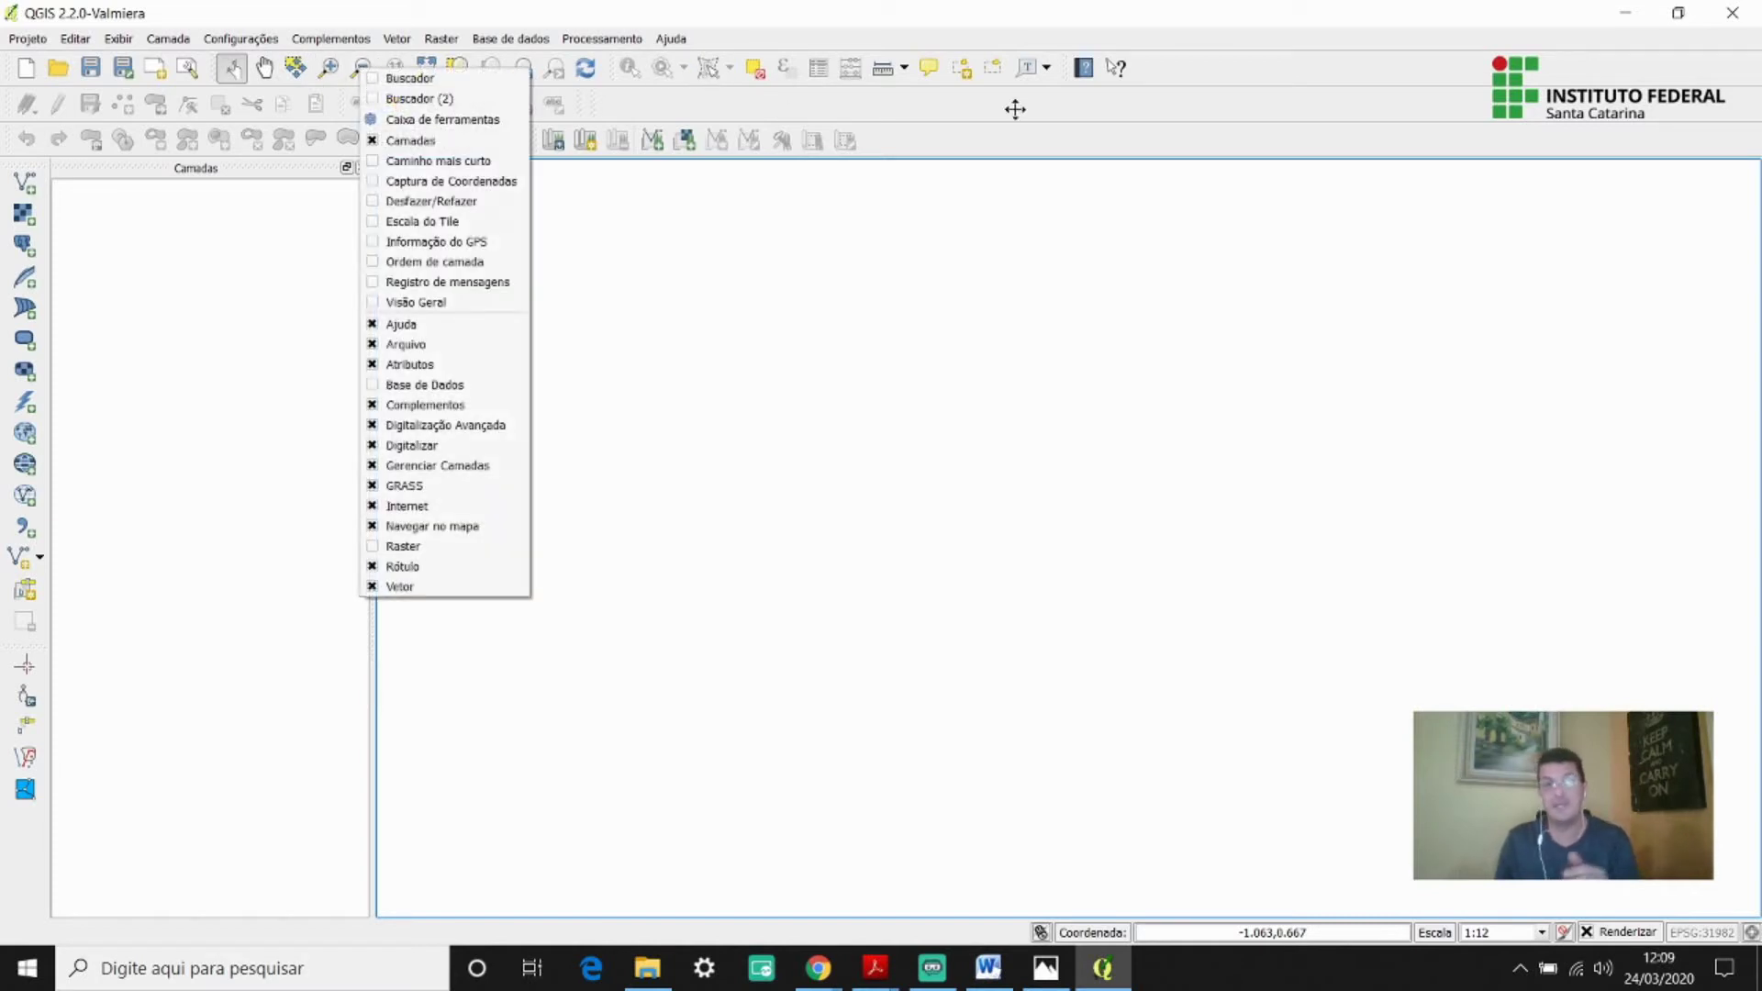
click(979, 201)
right_click(929, 77)
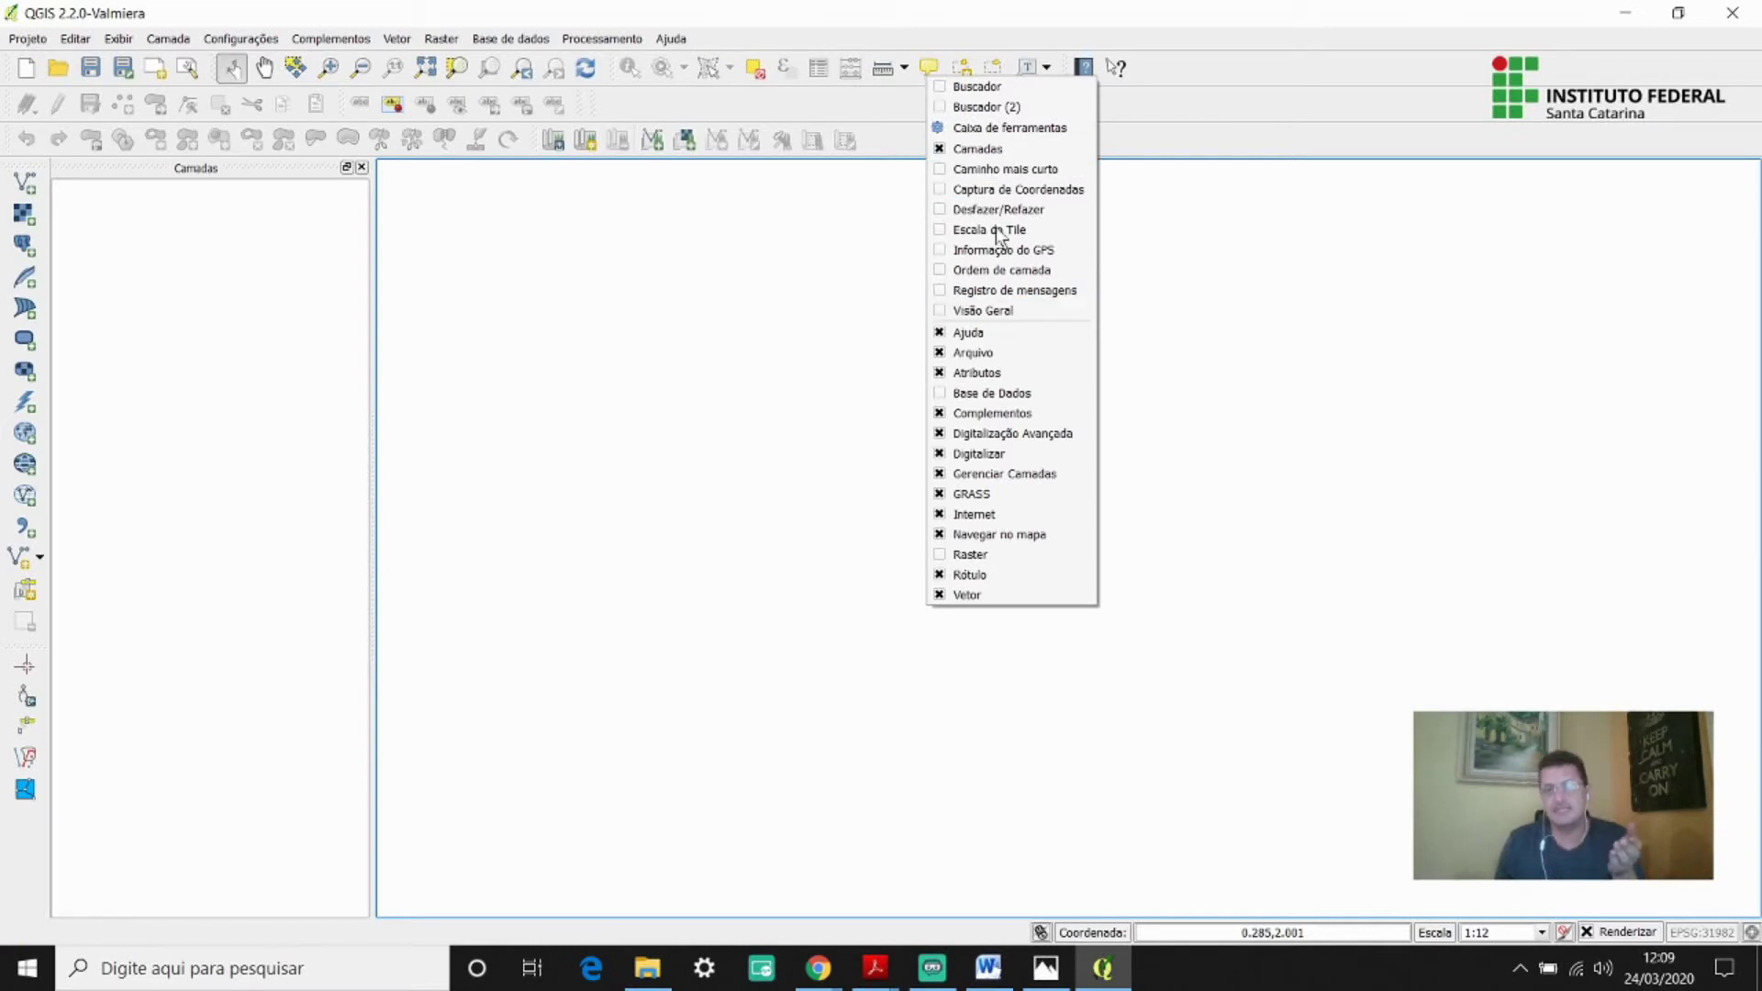
click(429, 268)
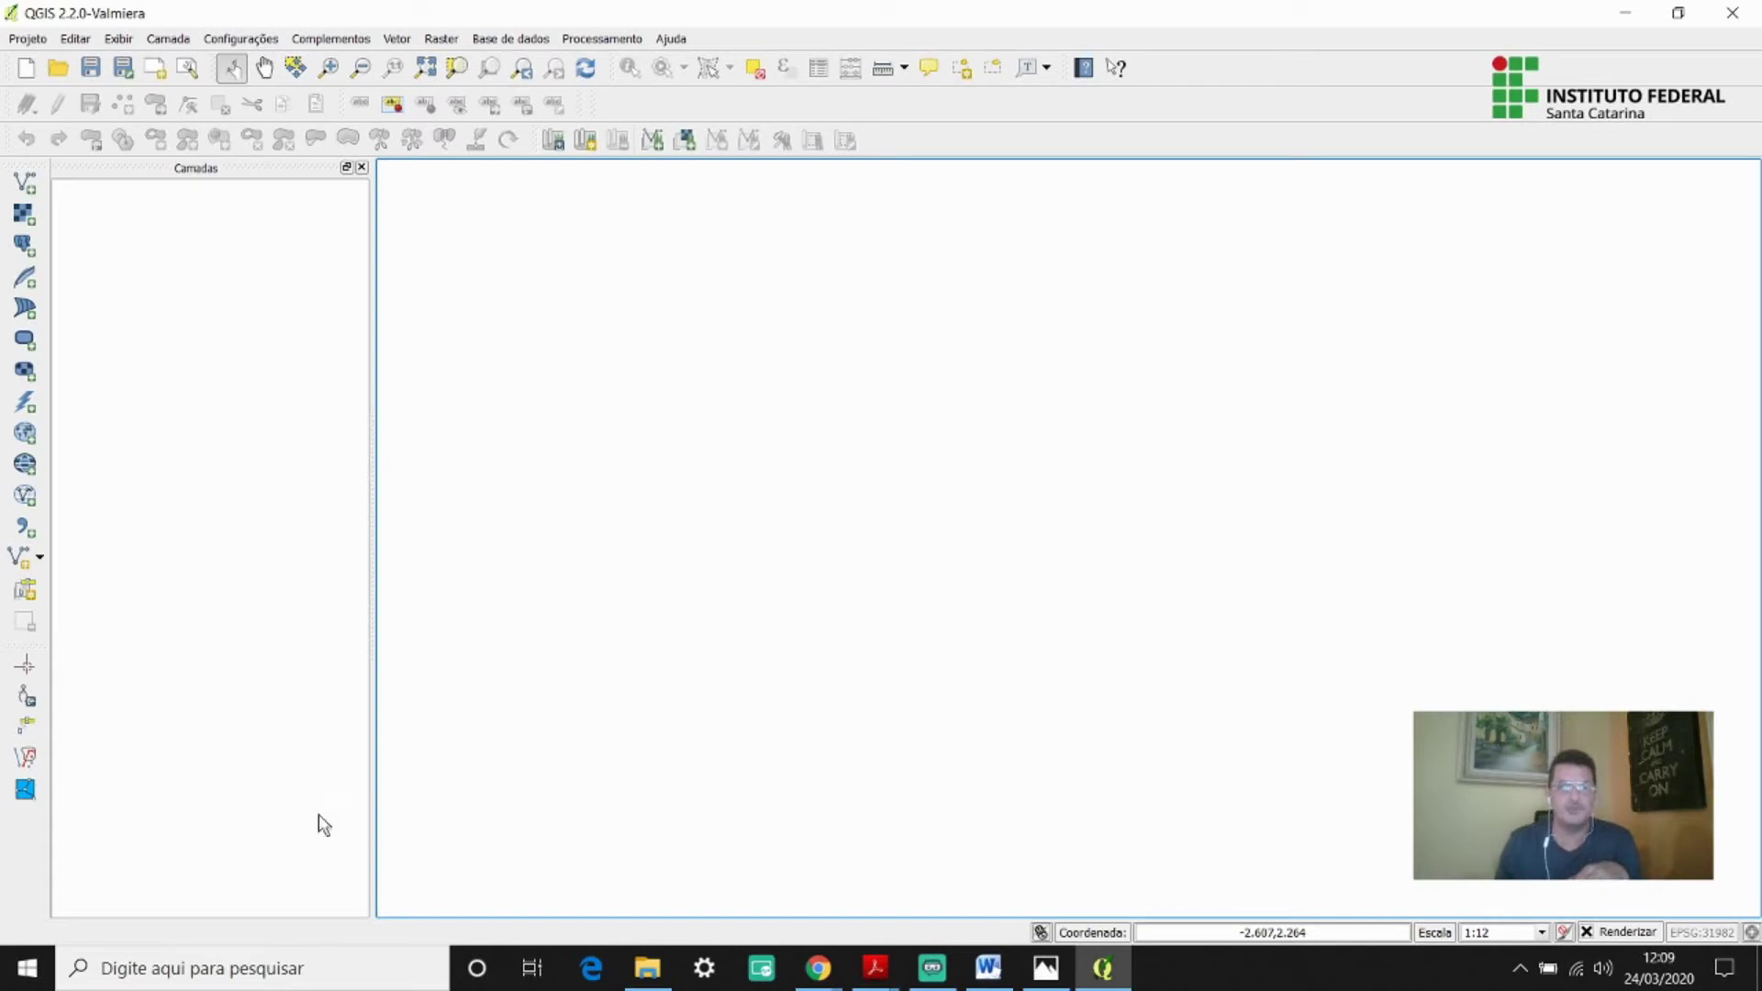
Hide the Camadas panel and display it again beside the map canvas.
right_click(478, 70)
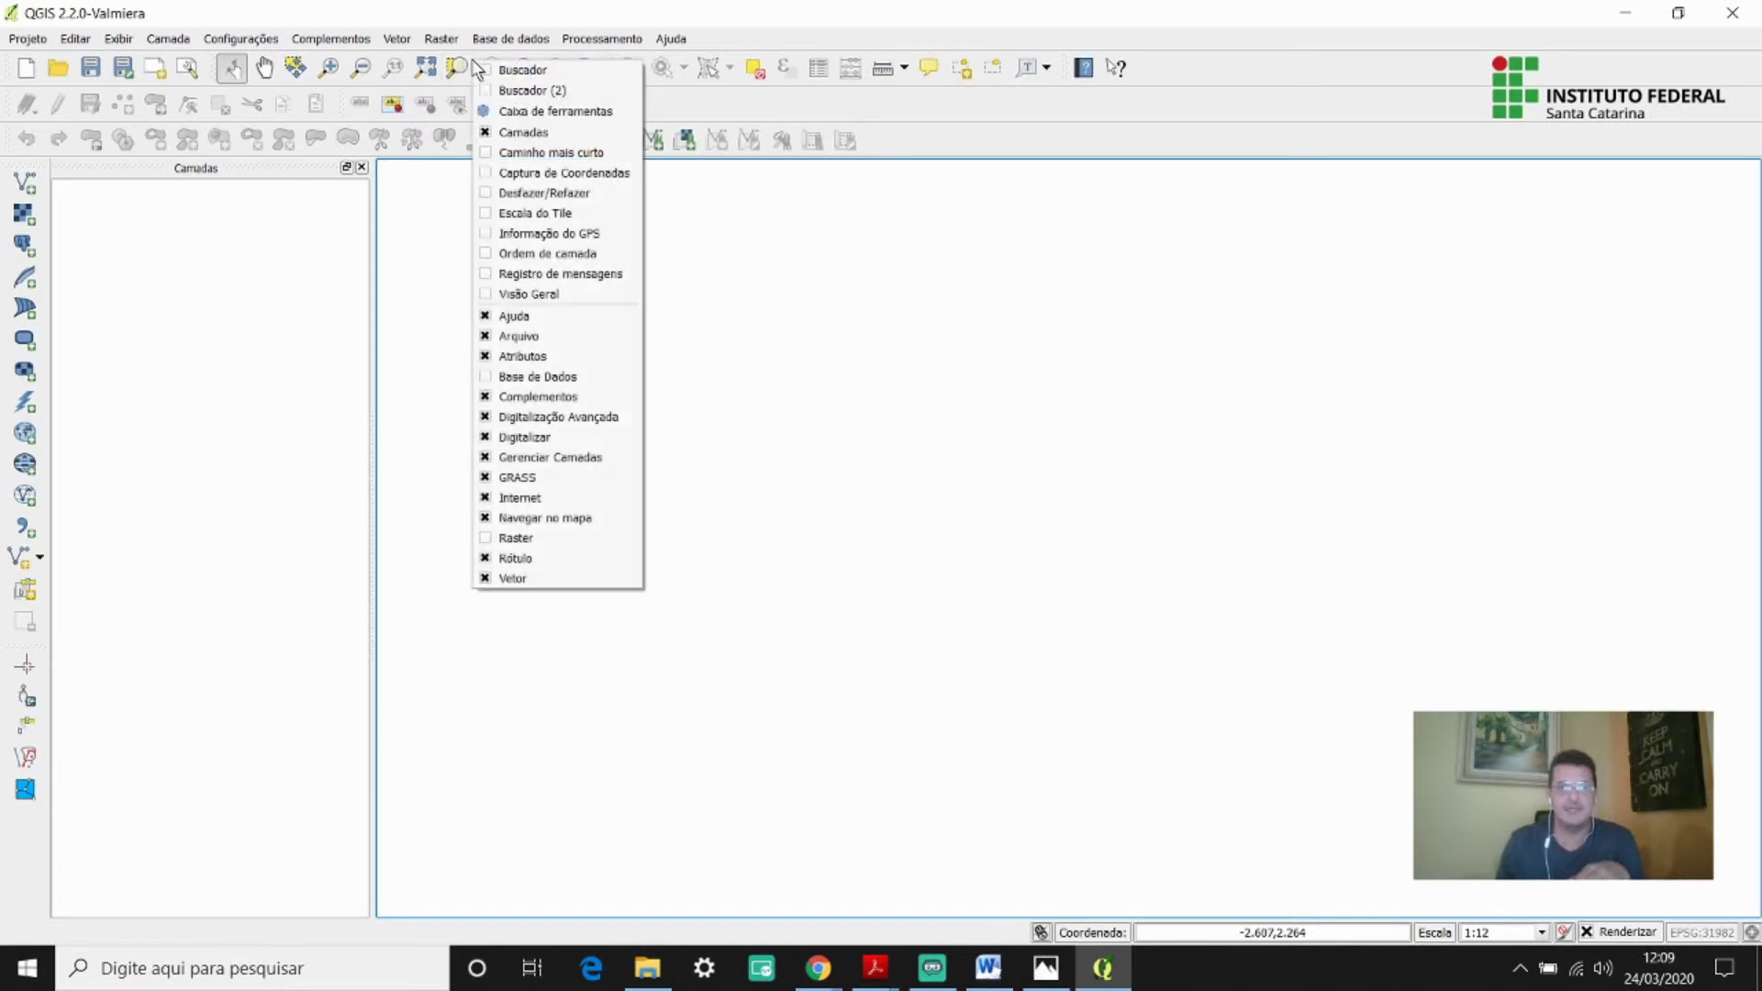
click(493, 135)
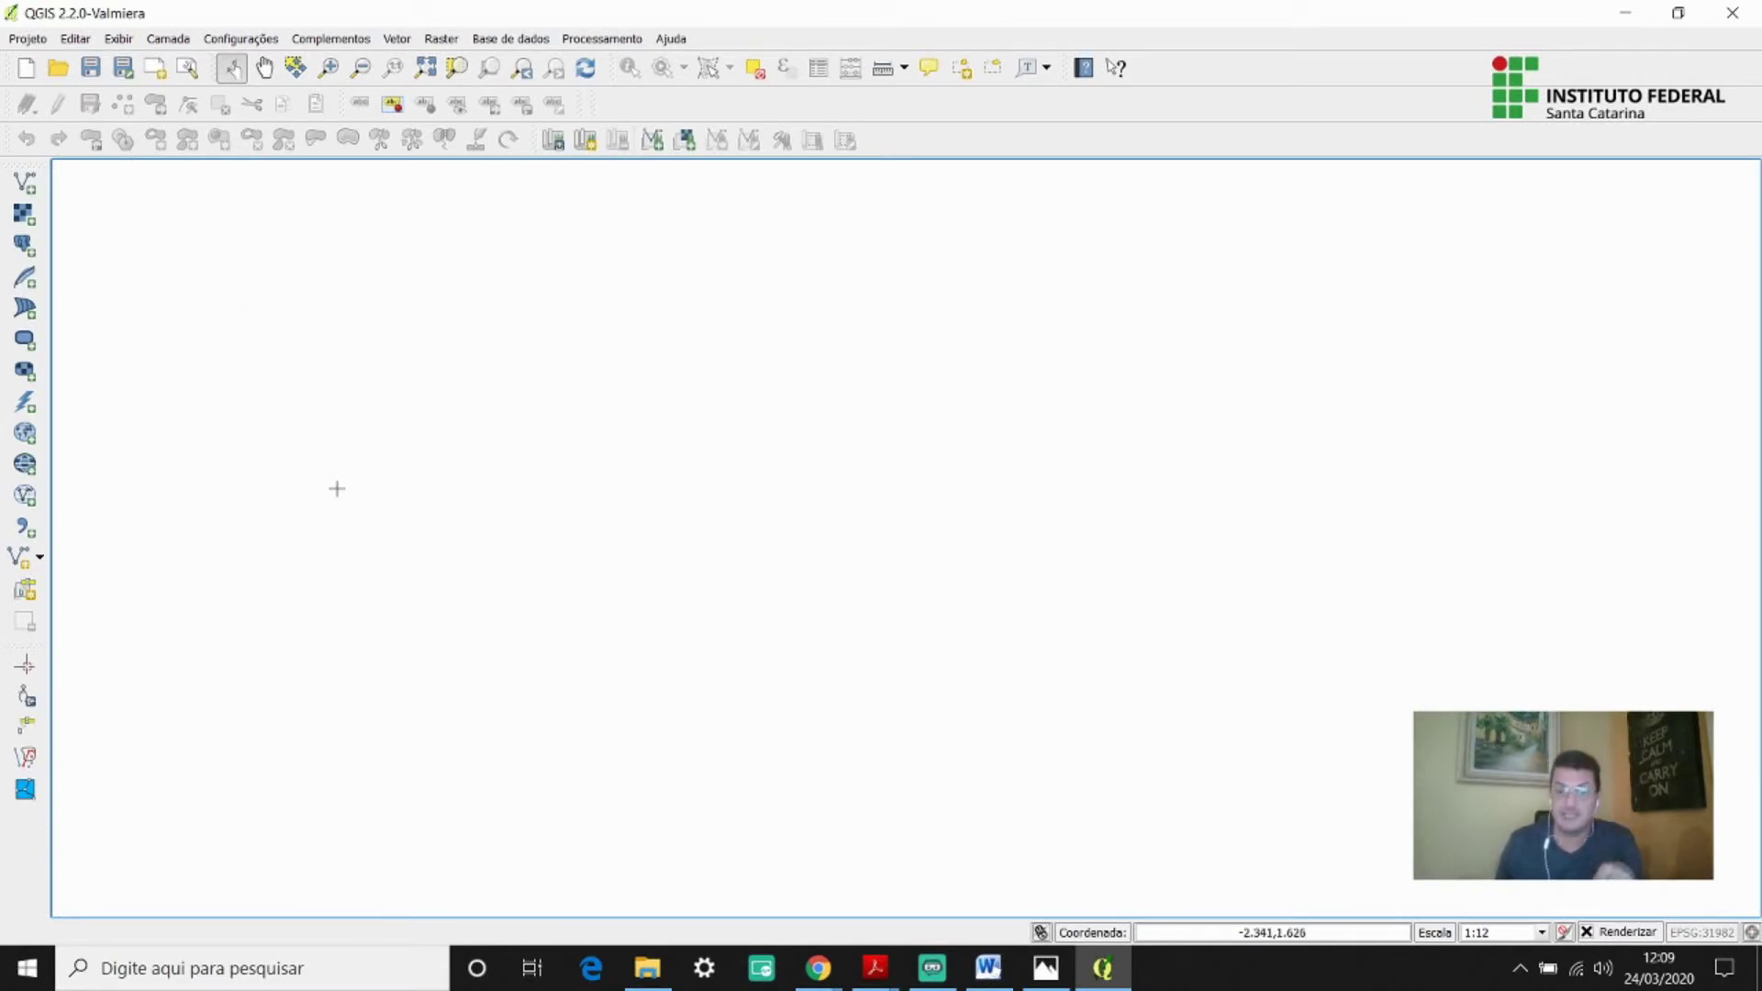
right_click(455, 68)
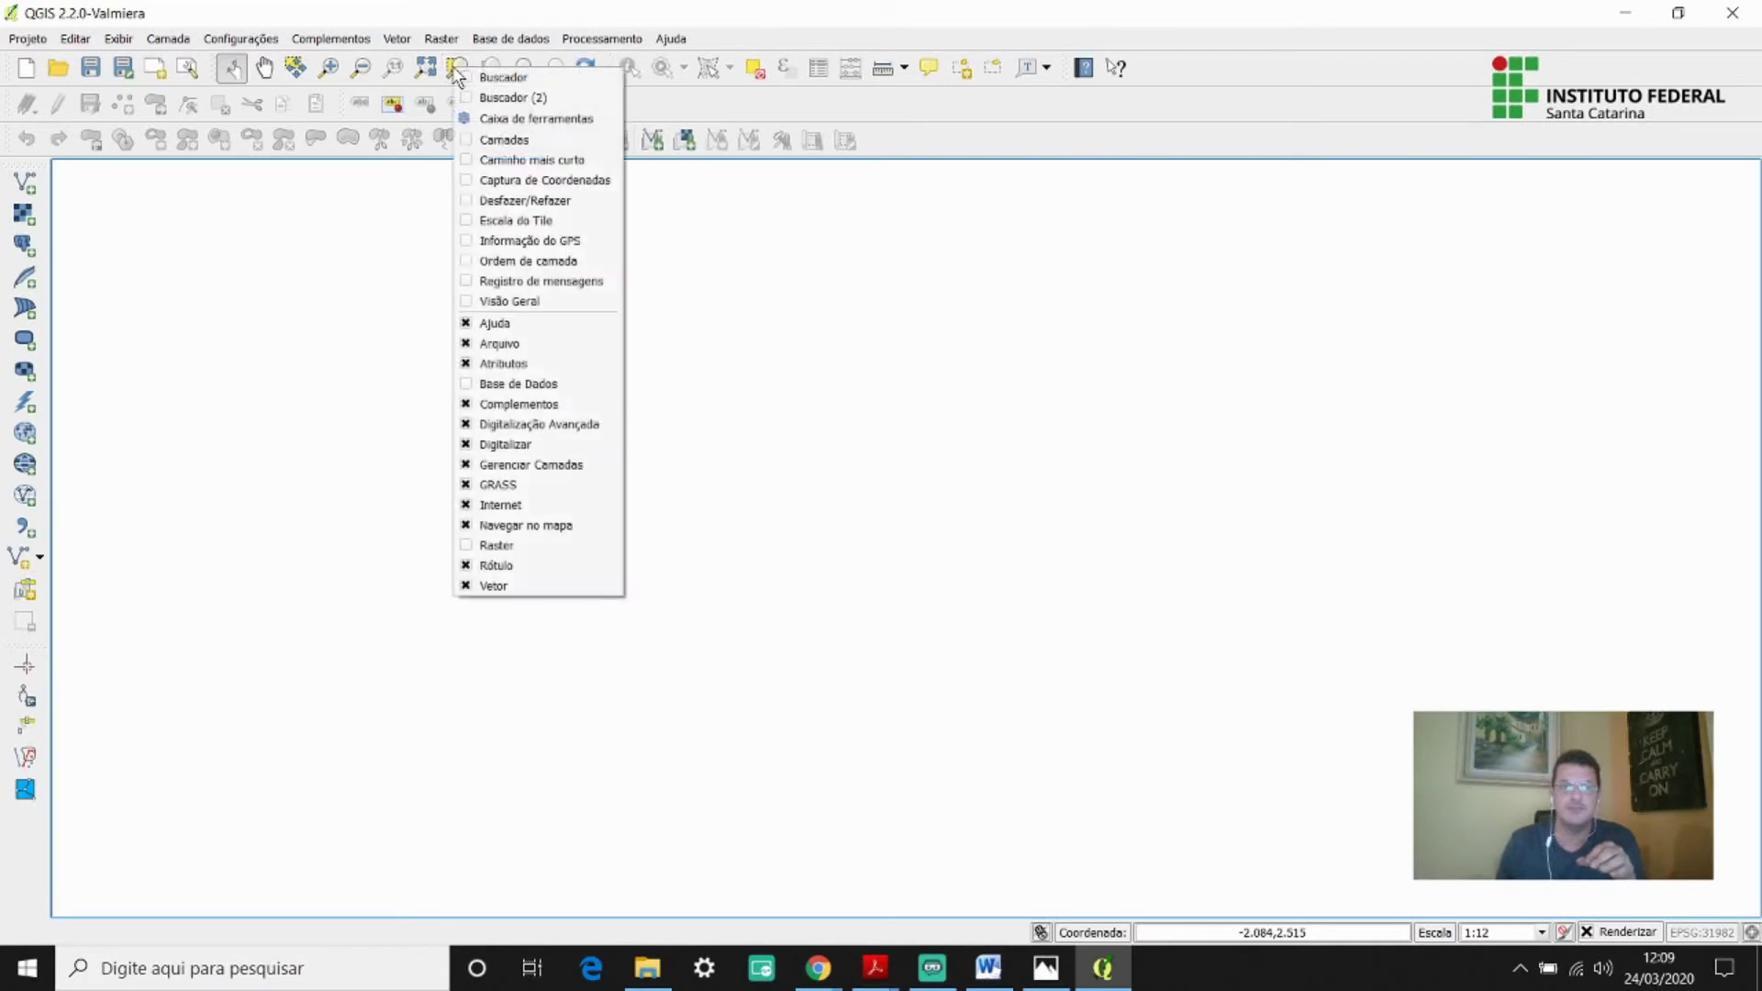
click(468, 145)
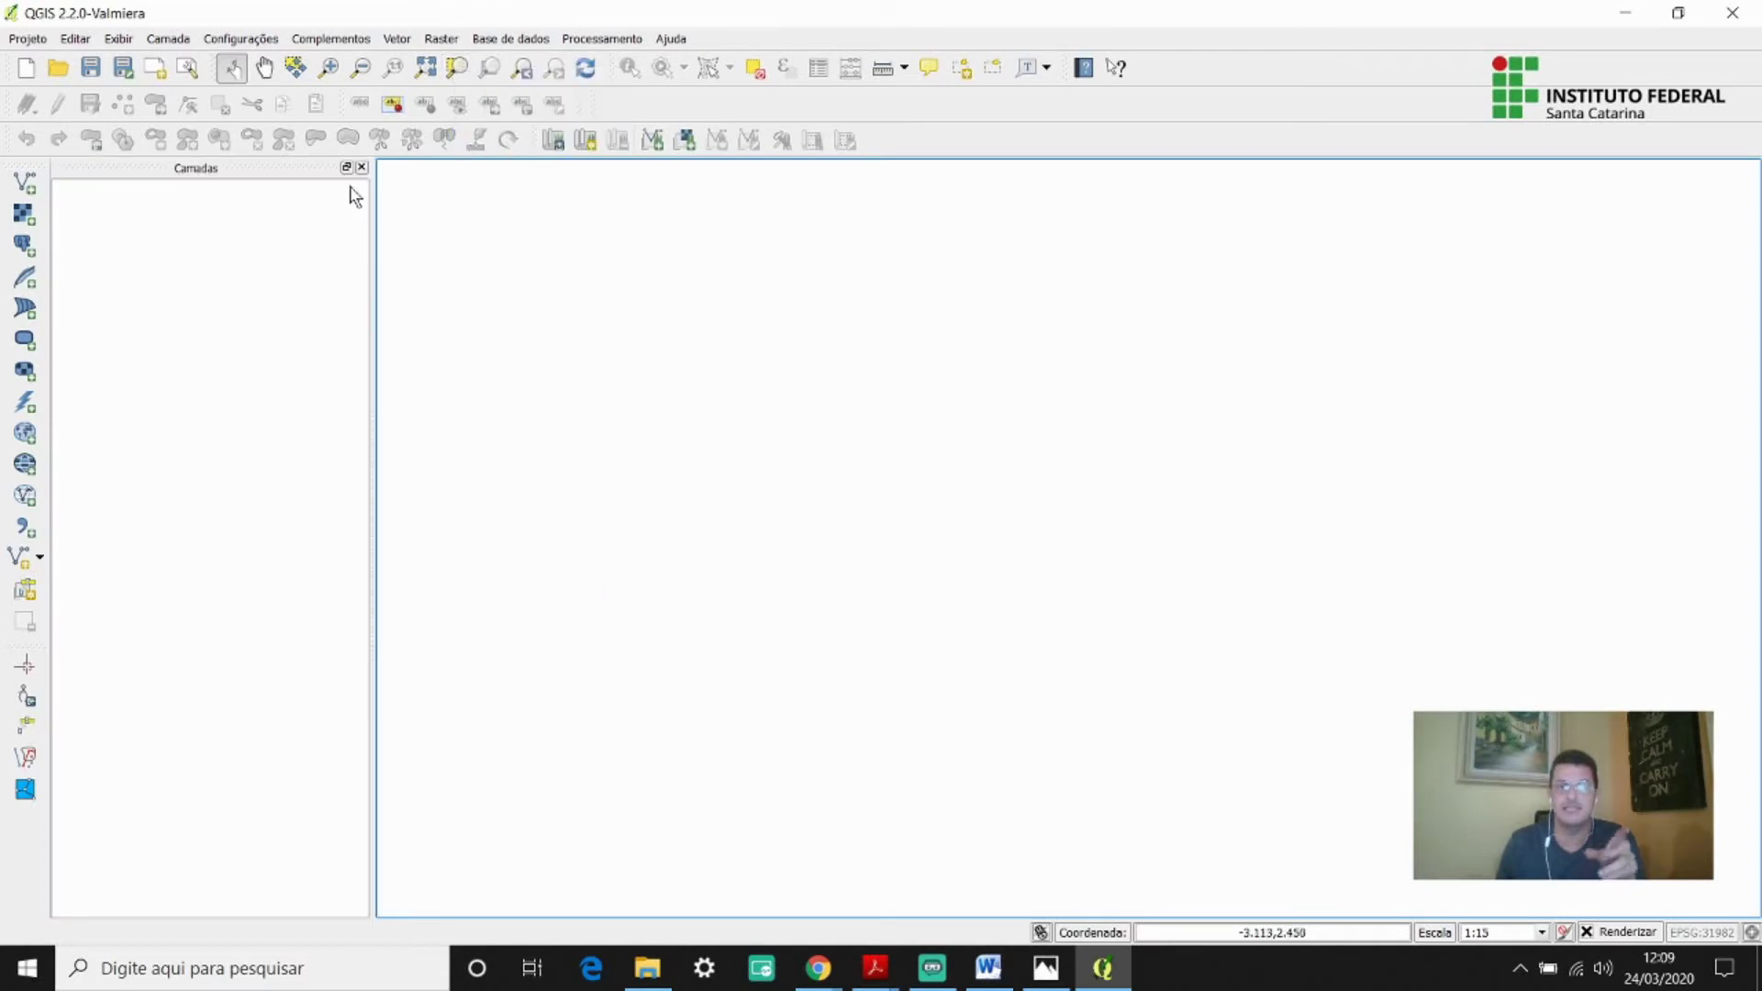
Show the Buscador panel below the Camadas panel and enlarge it upward until its whole source tree fits.
right_click(438, 75)
click(458, 84)
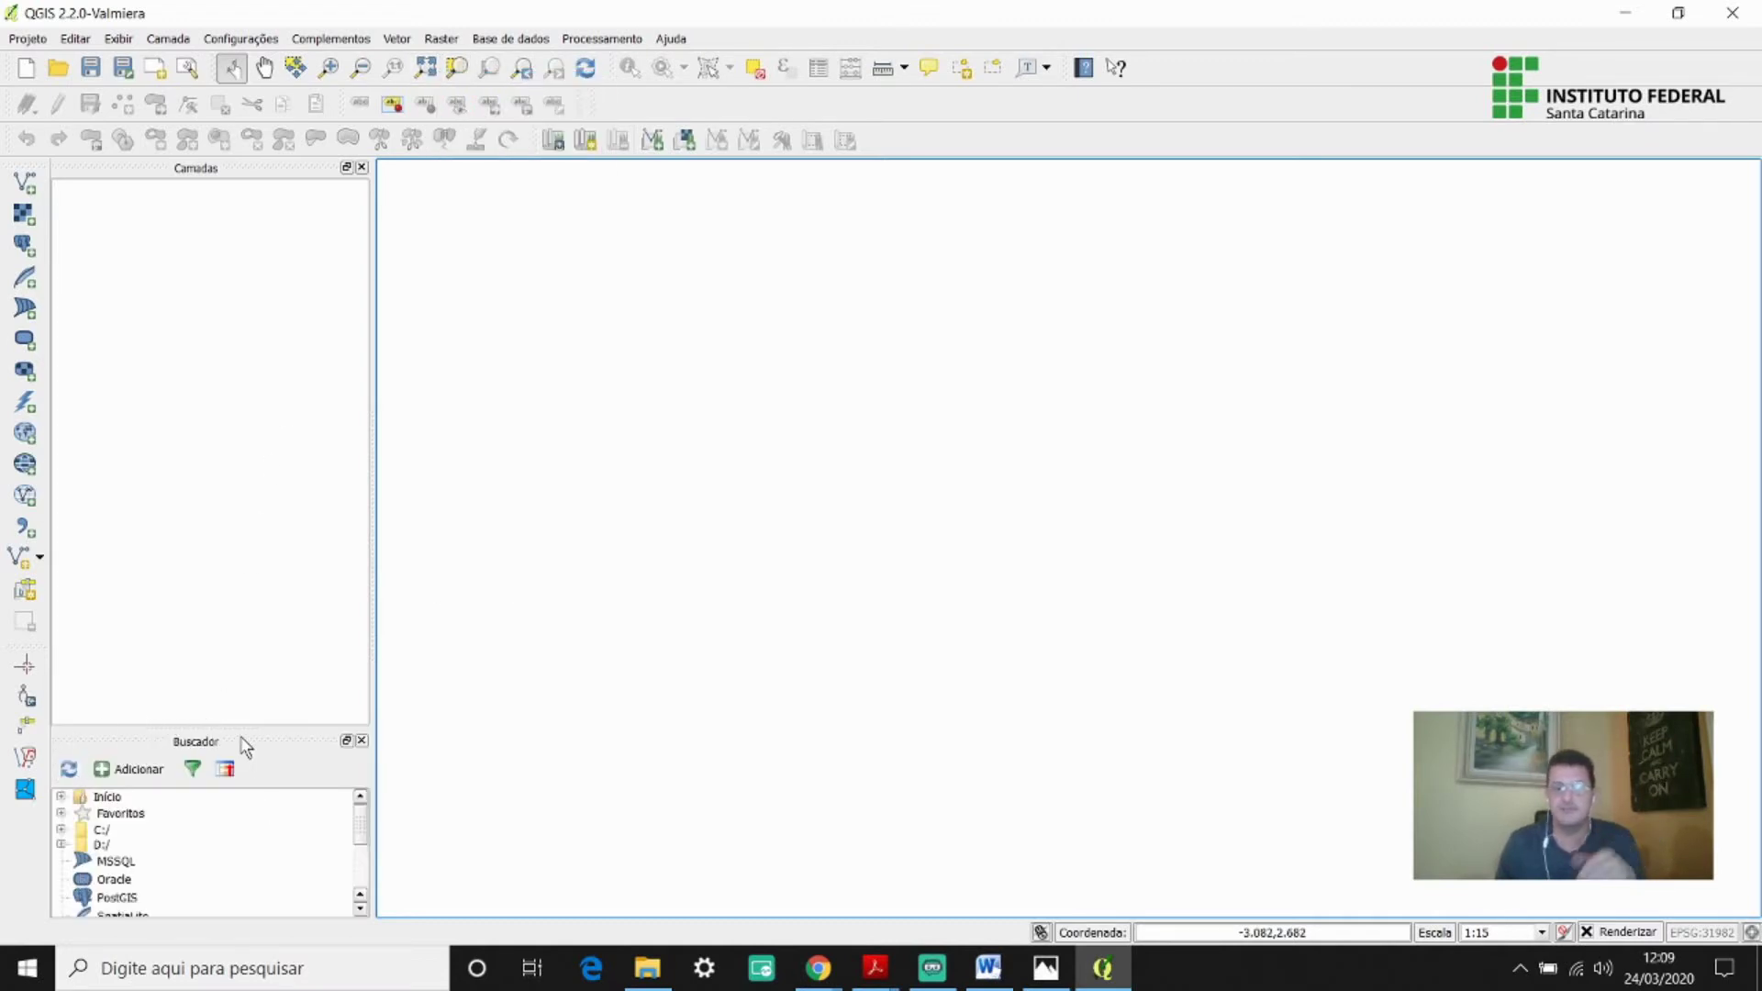
drag(243, 731, 248, 583)
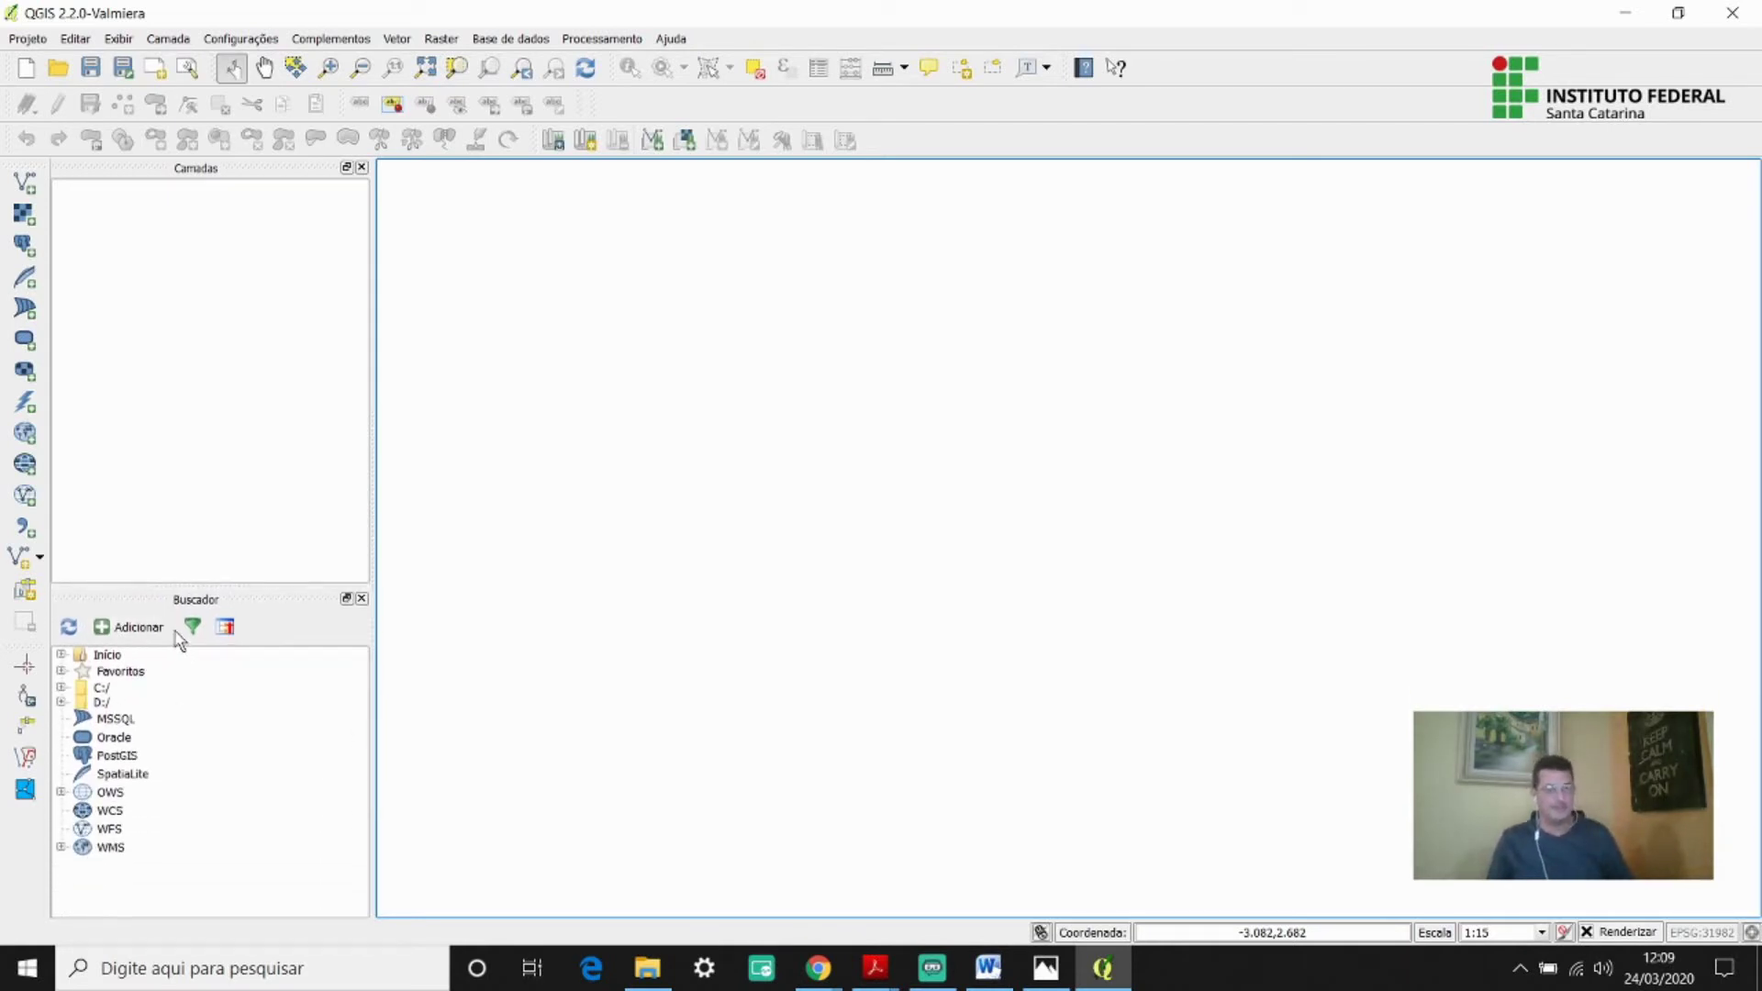
key(ctrl)
key(ctrl)
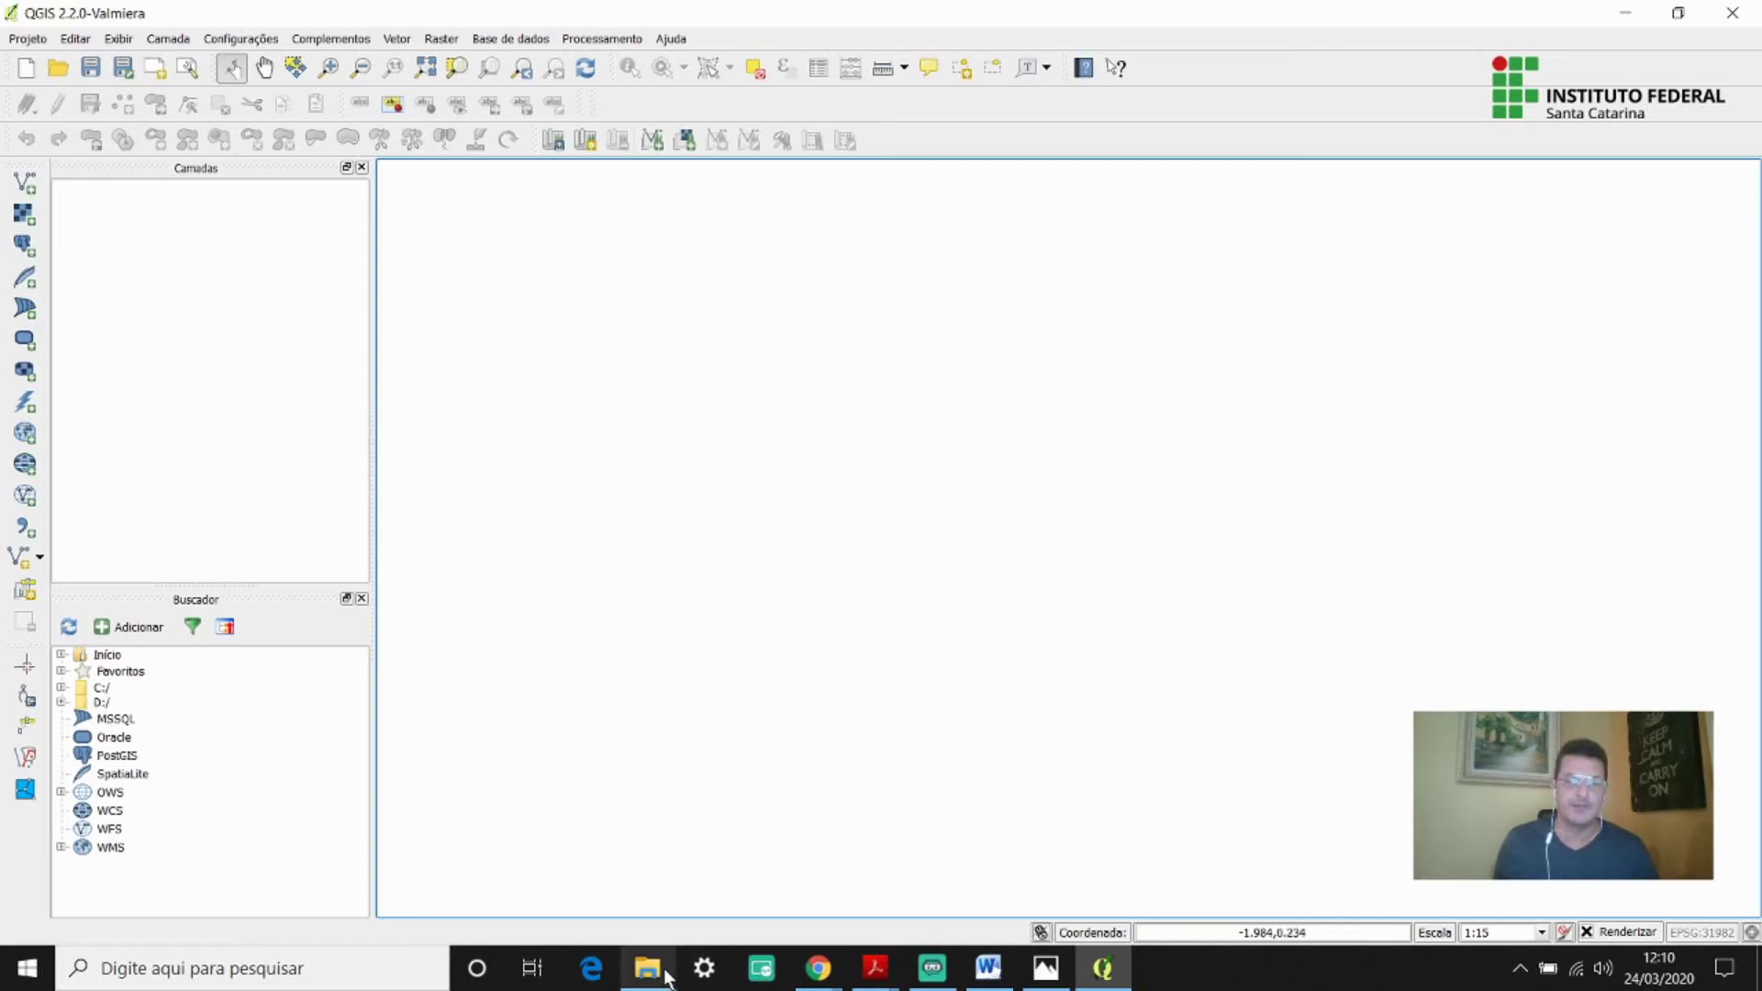
Switch to the DocTecnica_BCIM PDF in Adobe Acrobat Reader and examine the map of Brazil on page 6.
mouse_move(875, 971)
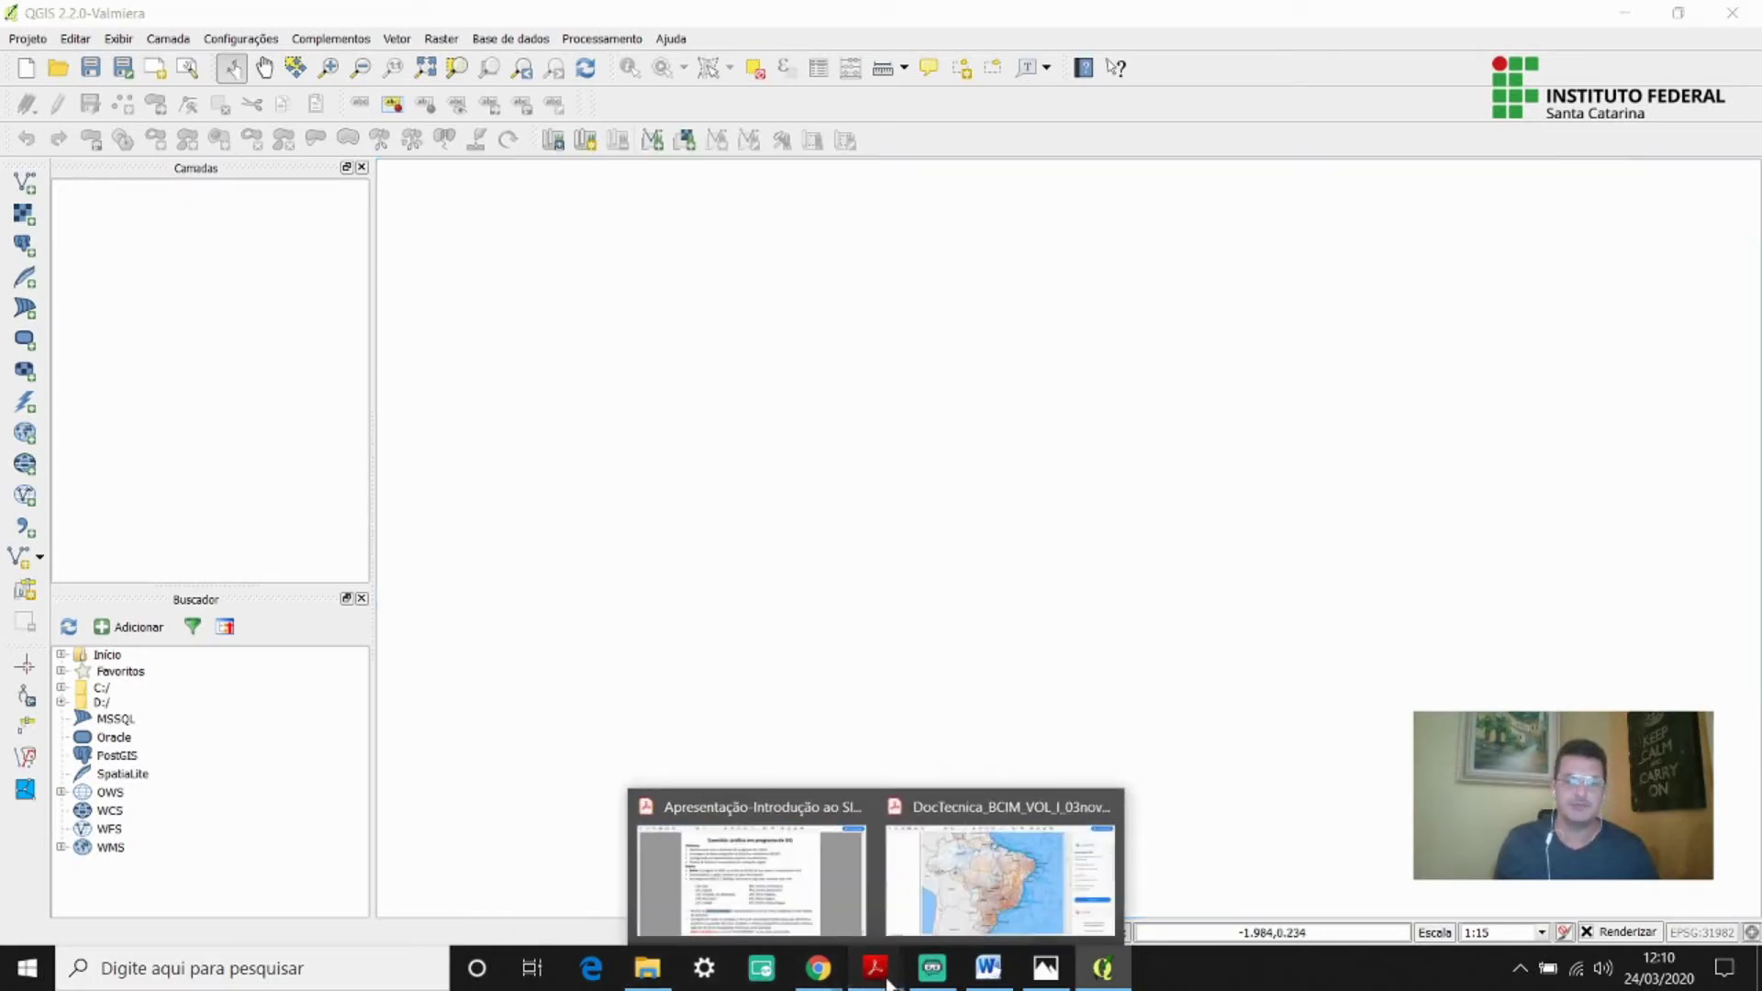
click(912, 909)
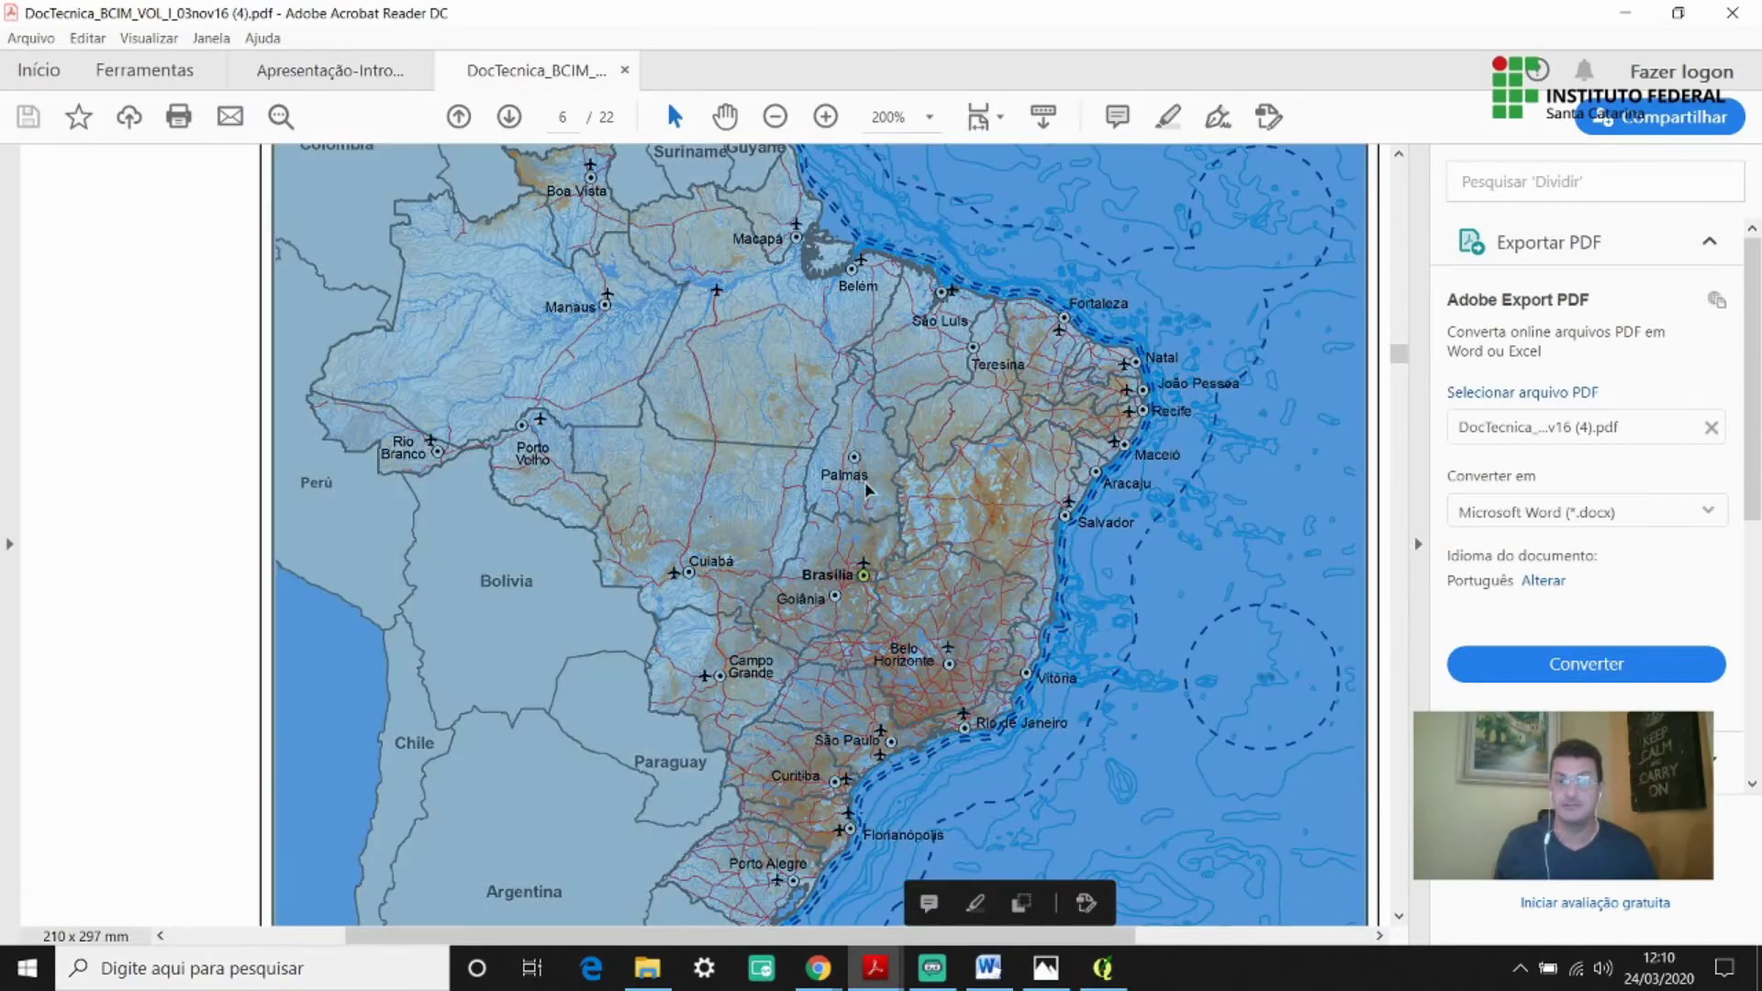
scroll(216, 327, down, 4)
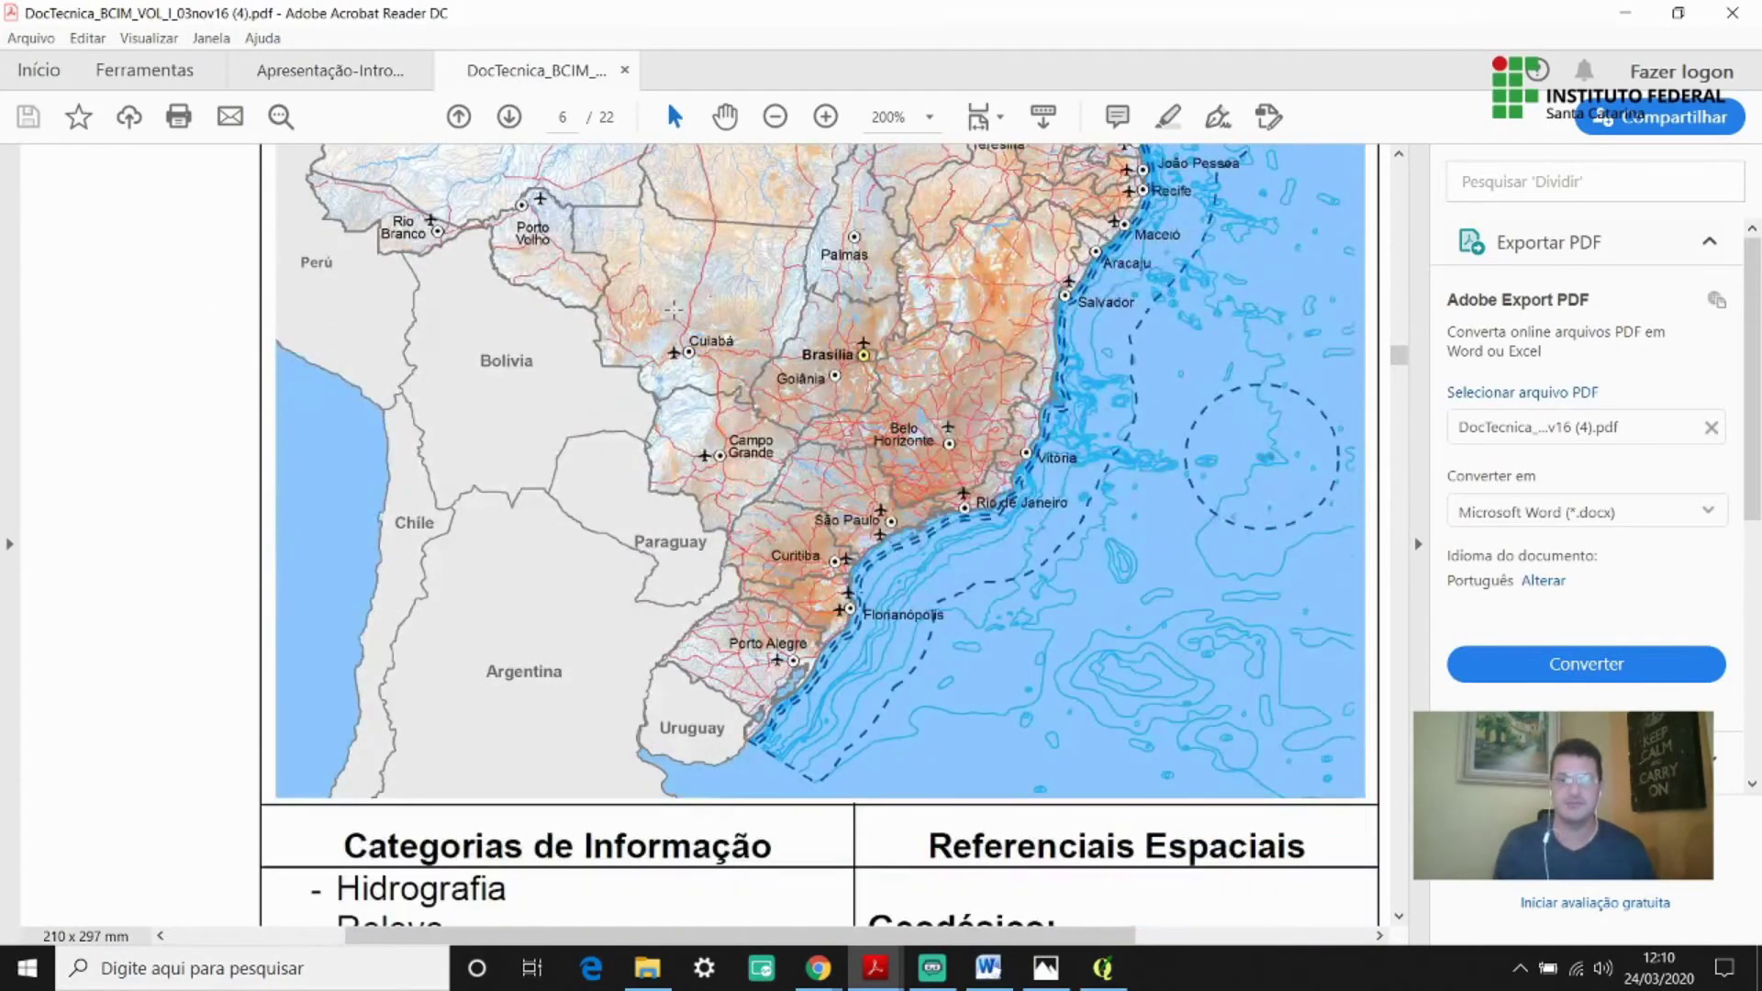
scroll(671, 310, down, 4)
scroll(671, 310, up, 8)
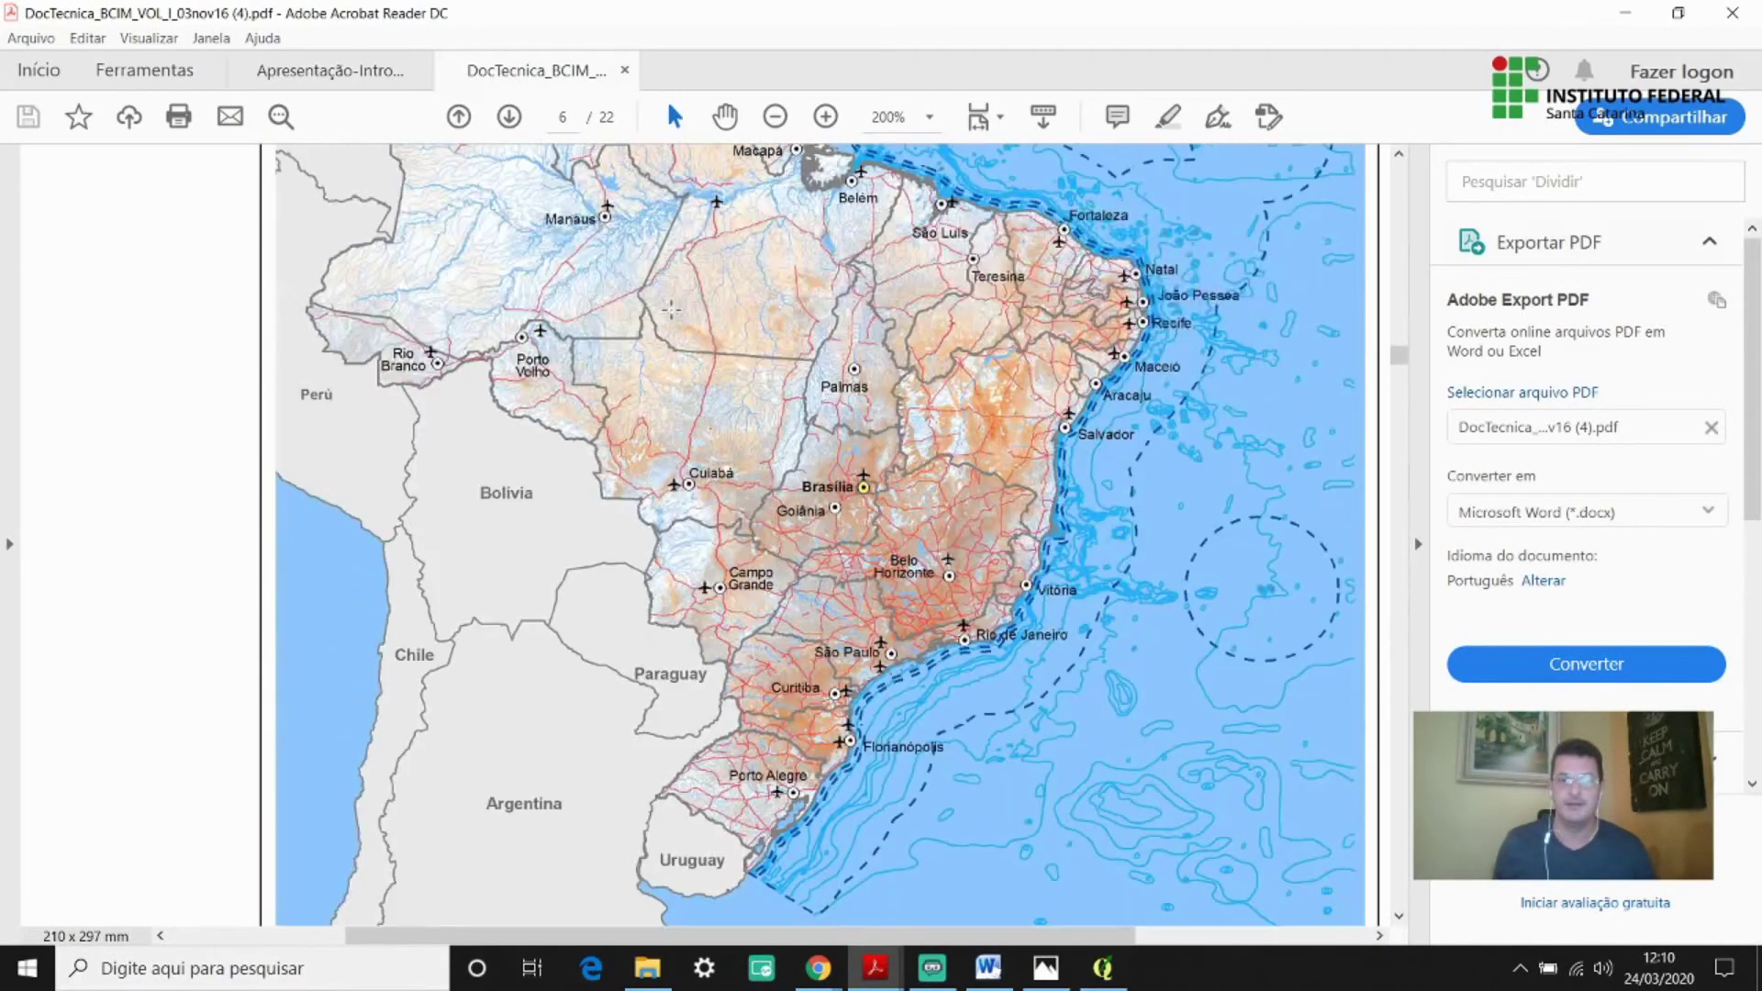
scroll(671, 311, up, 1)
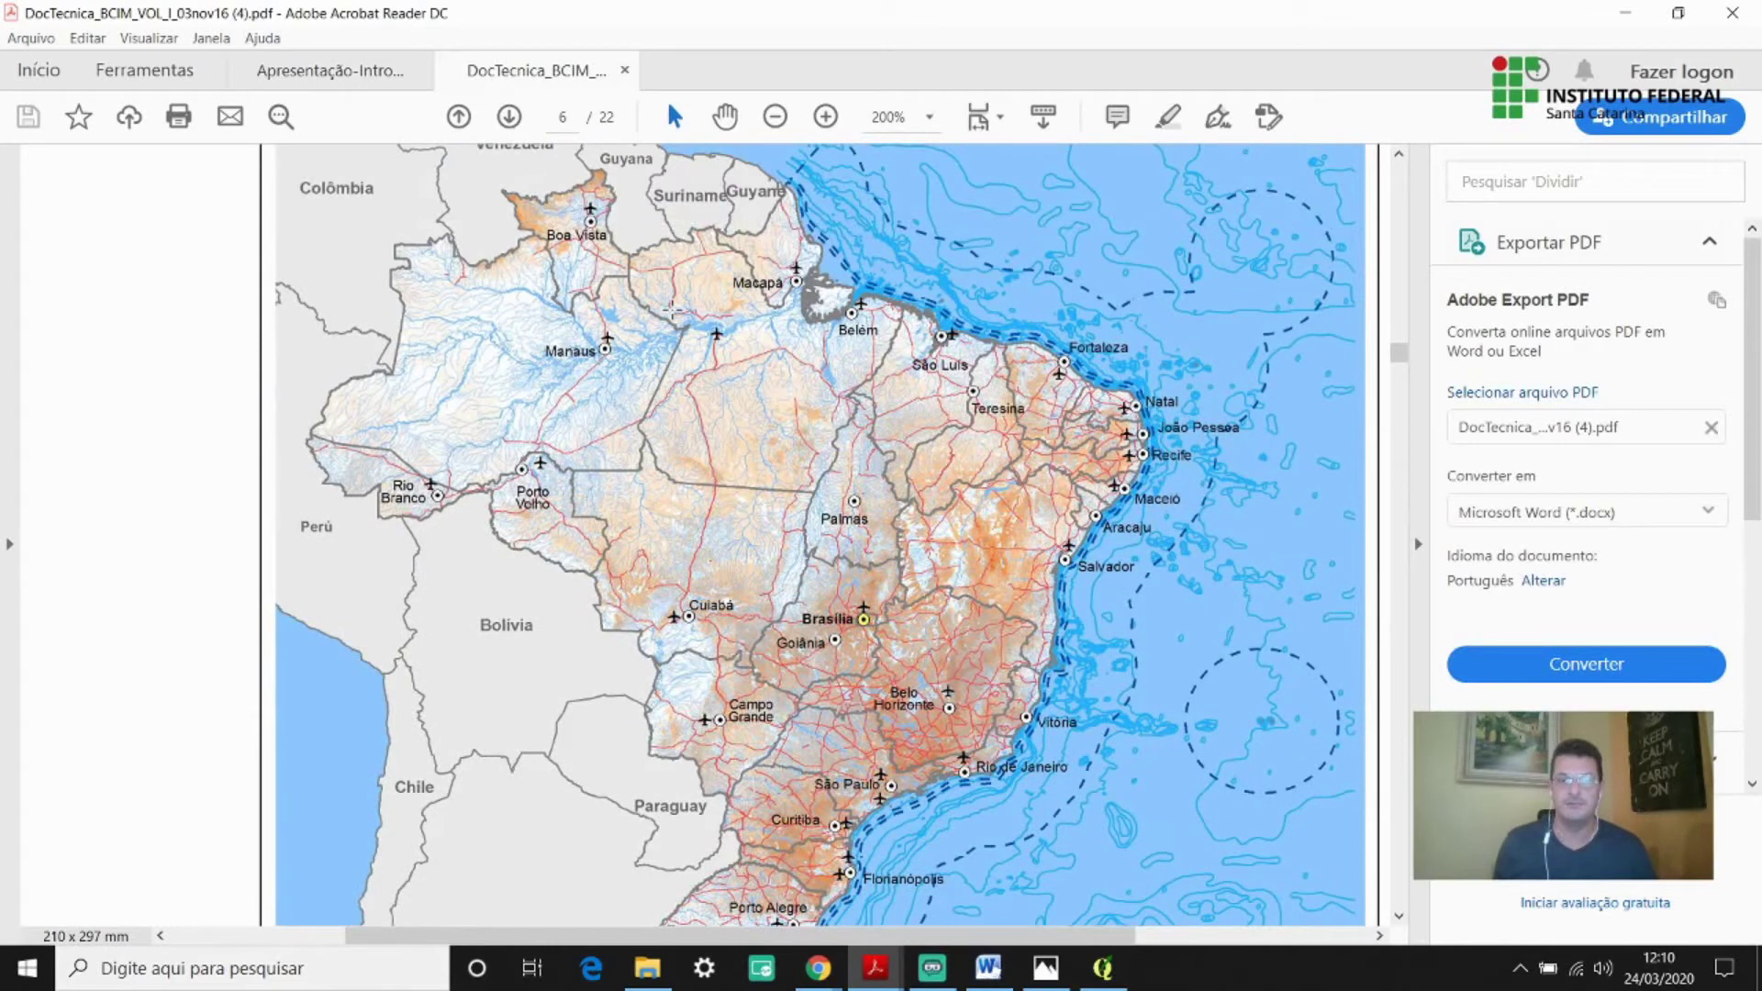
scroll(621, 886, down, 1)
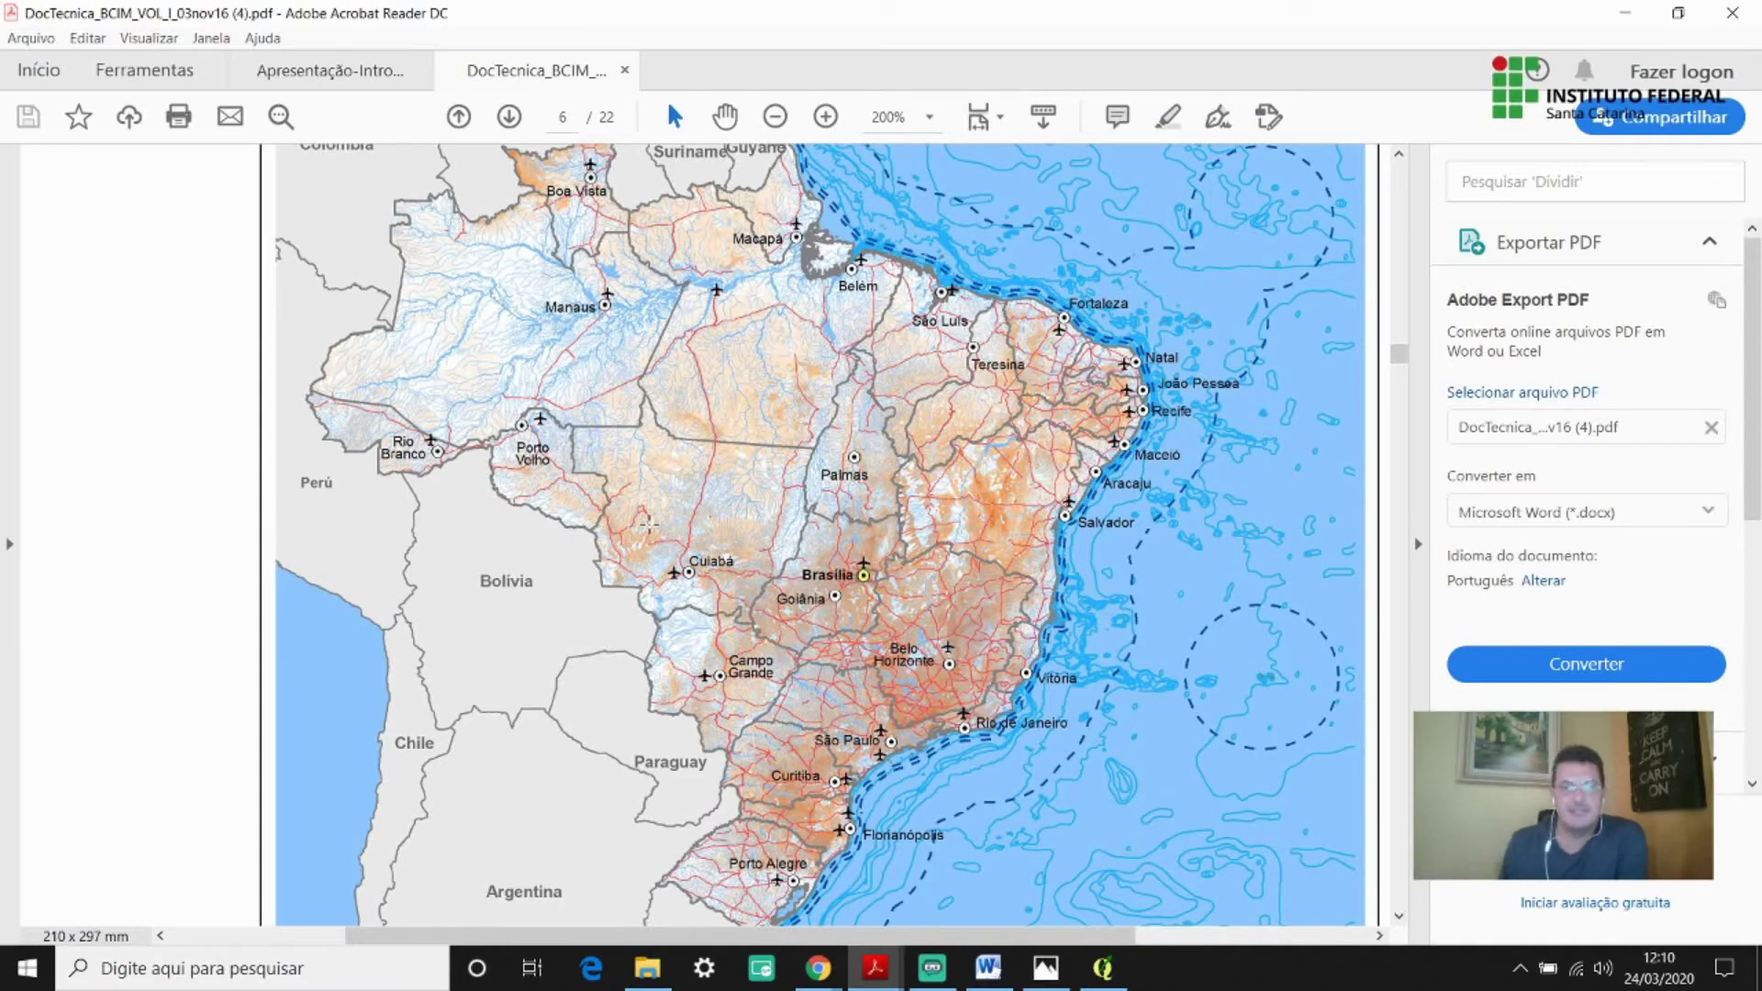
Read the table below the map of Brazil, selecting the Categorias de Informação heading and the Limites entry.
scroll(649, 525, down, 4)
scroll(628, 493, down, 5)
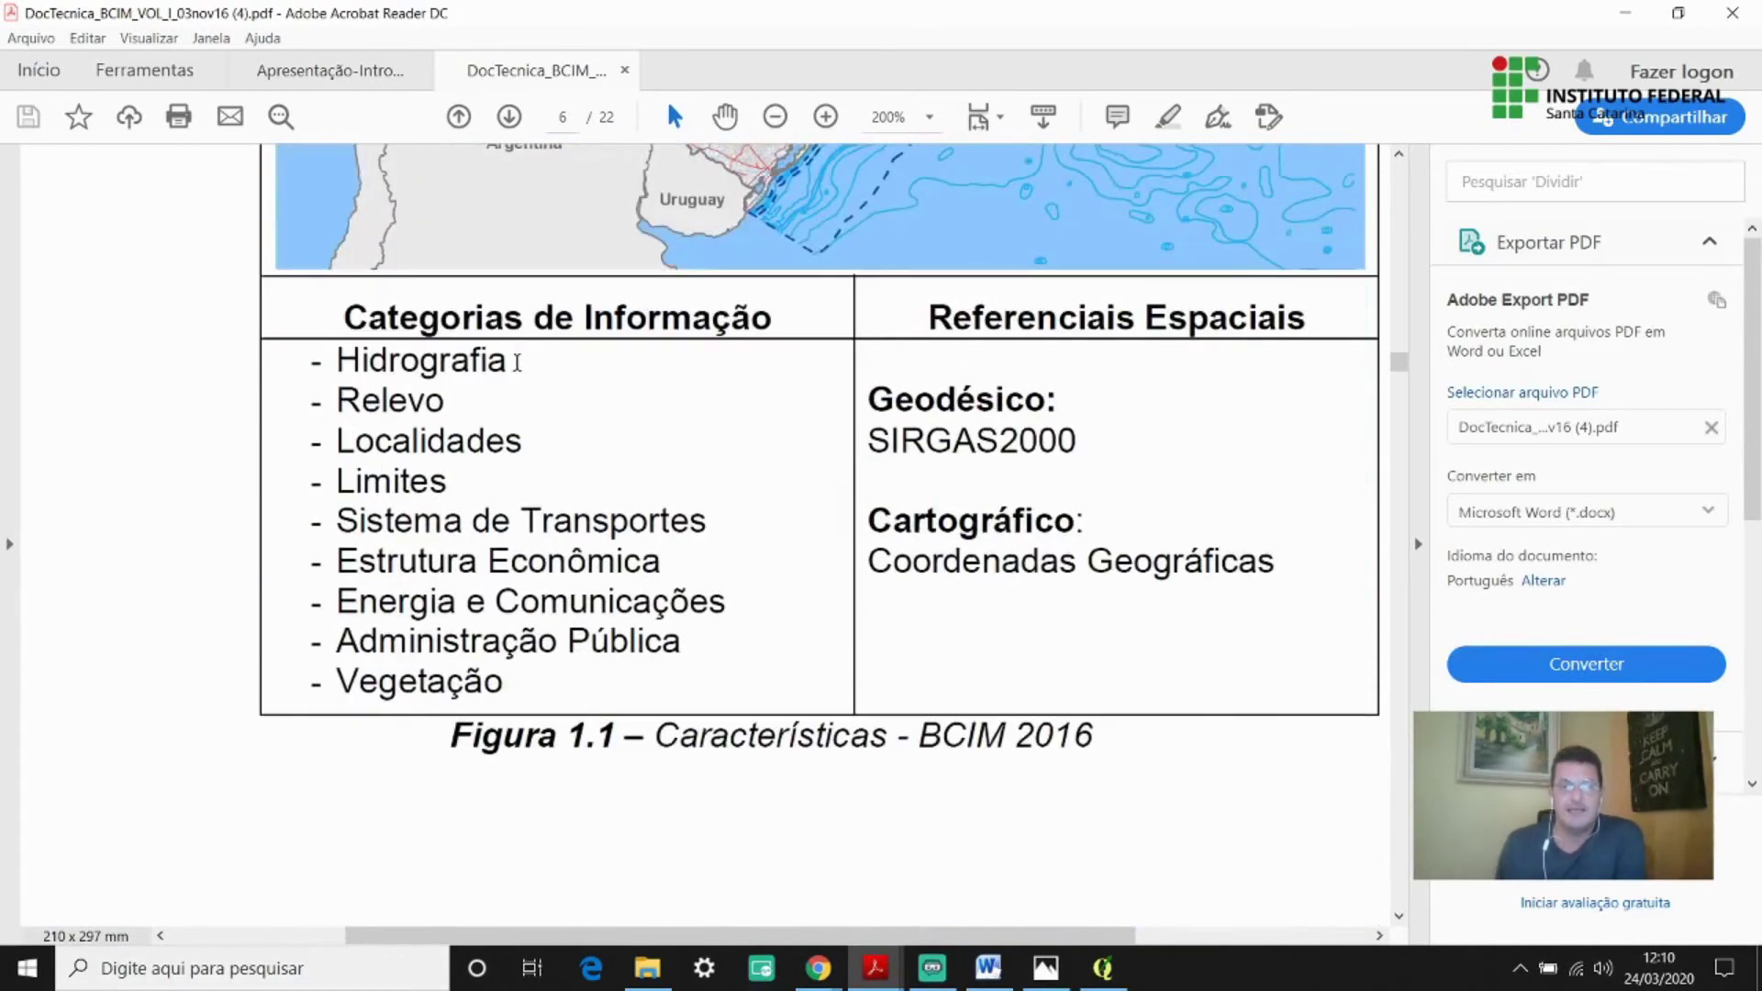
drag(391, 303, 683, 285)
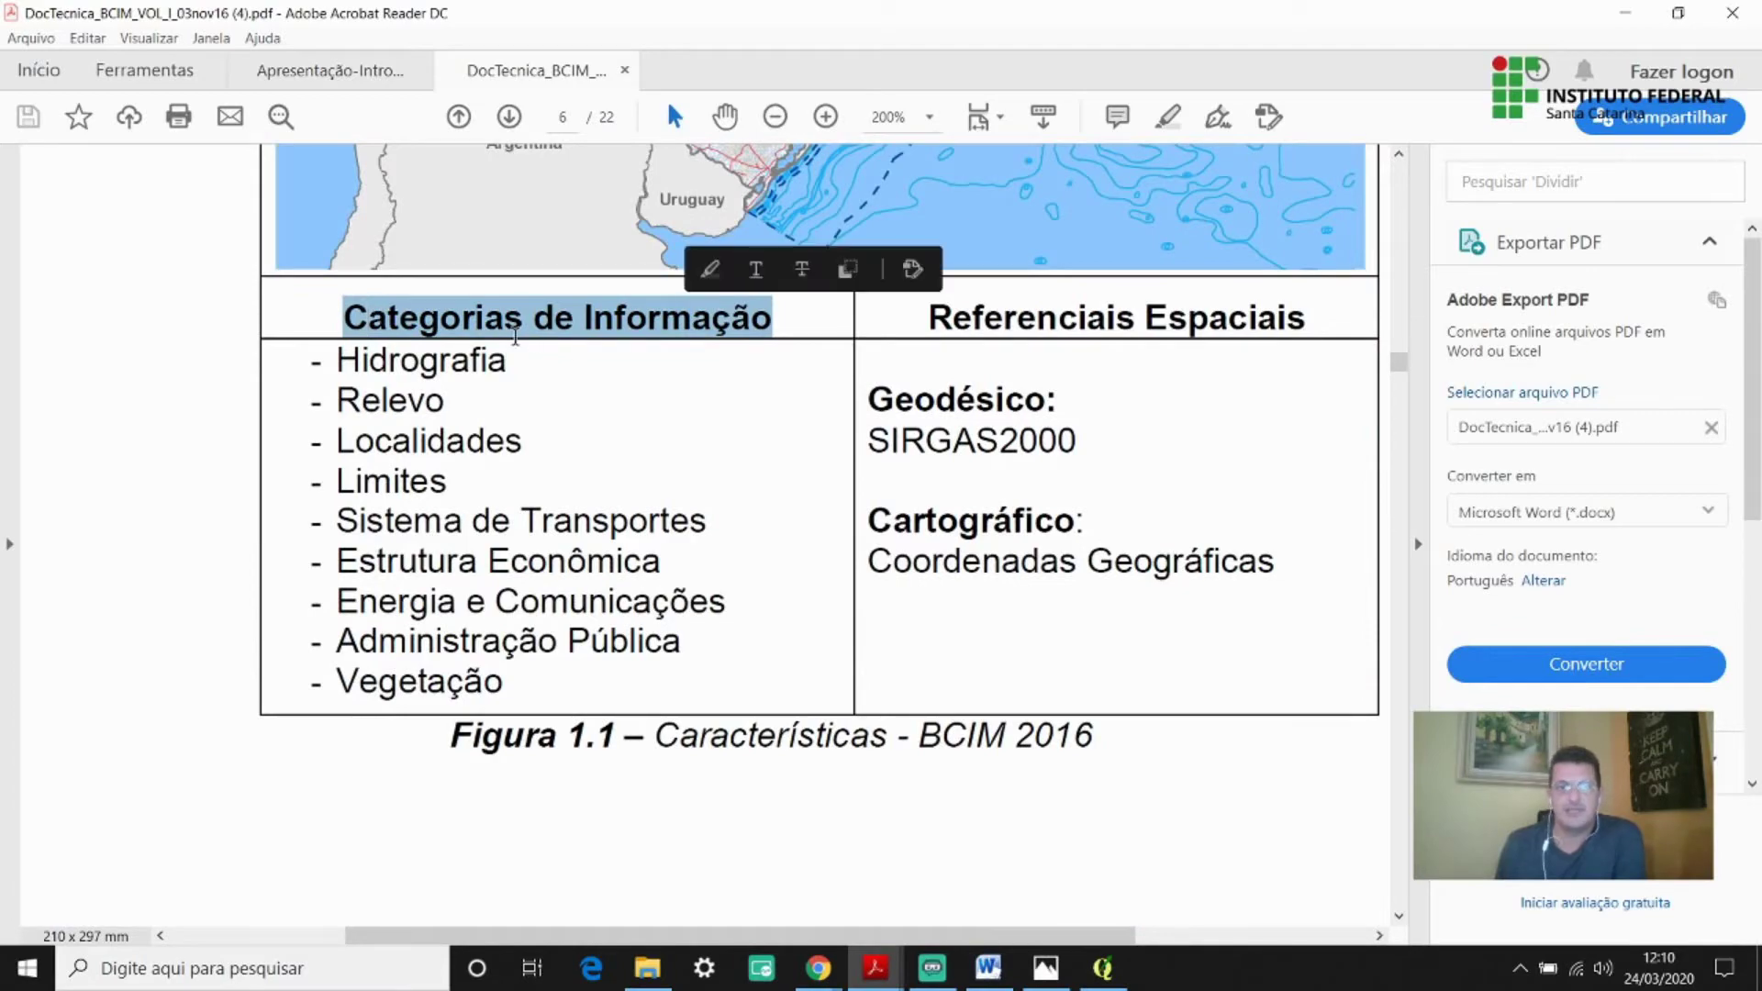
click(313, 489)
drag(313, 489, 472, 504)
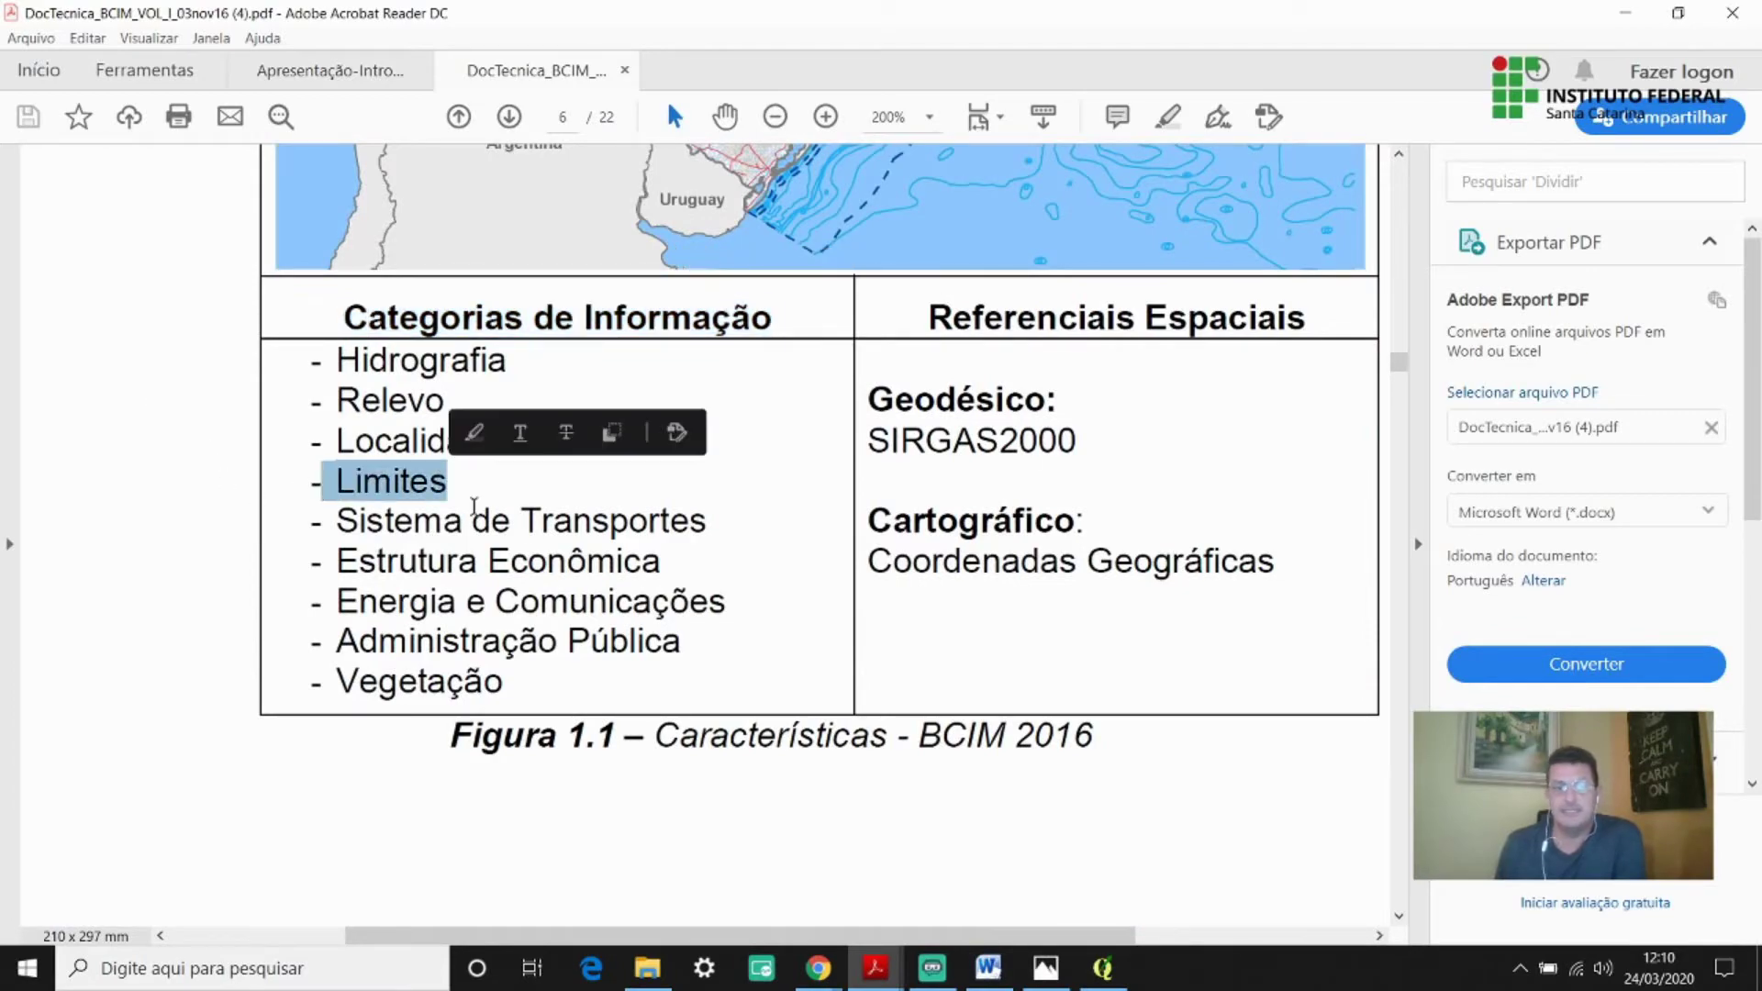
Browse the BCIM composition, specifications and production methods sections at 150% zoom, through to the data model figure on page 9.
scroll(559, 562, down, 9)
scroll(552, 585, down, 15)
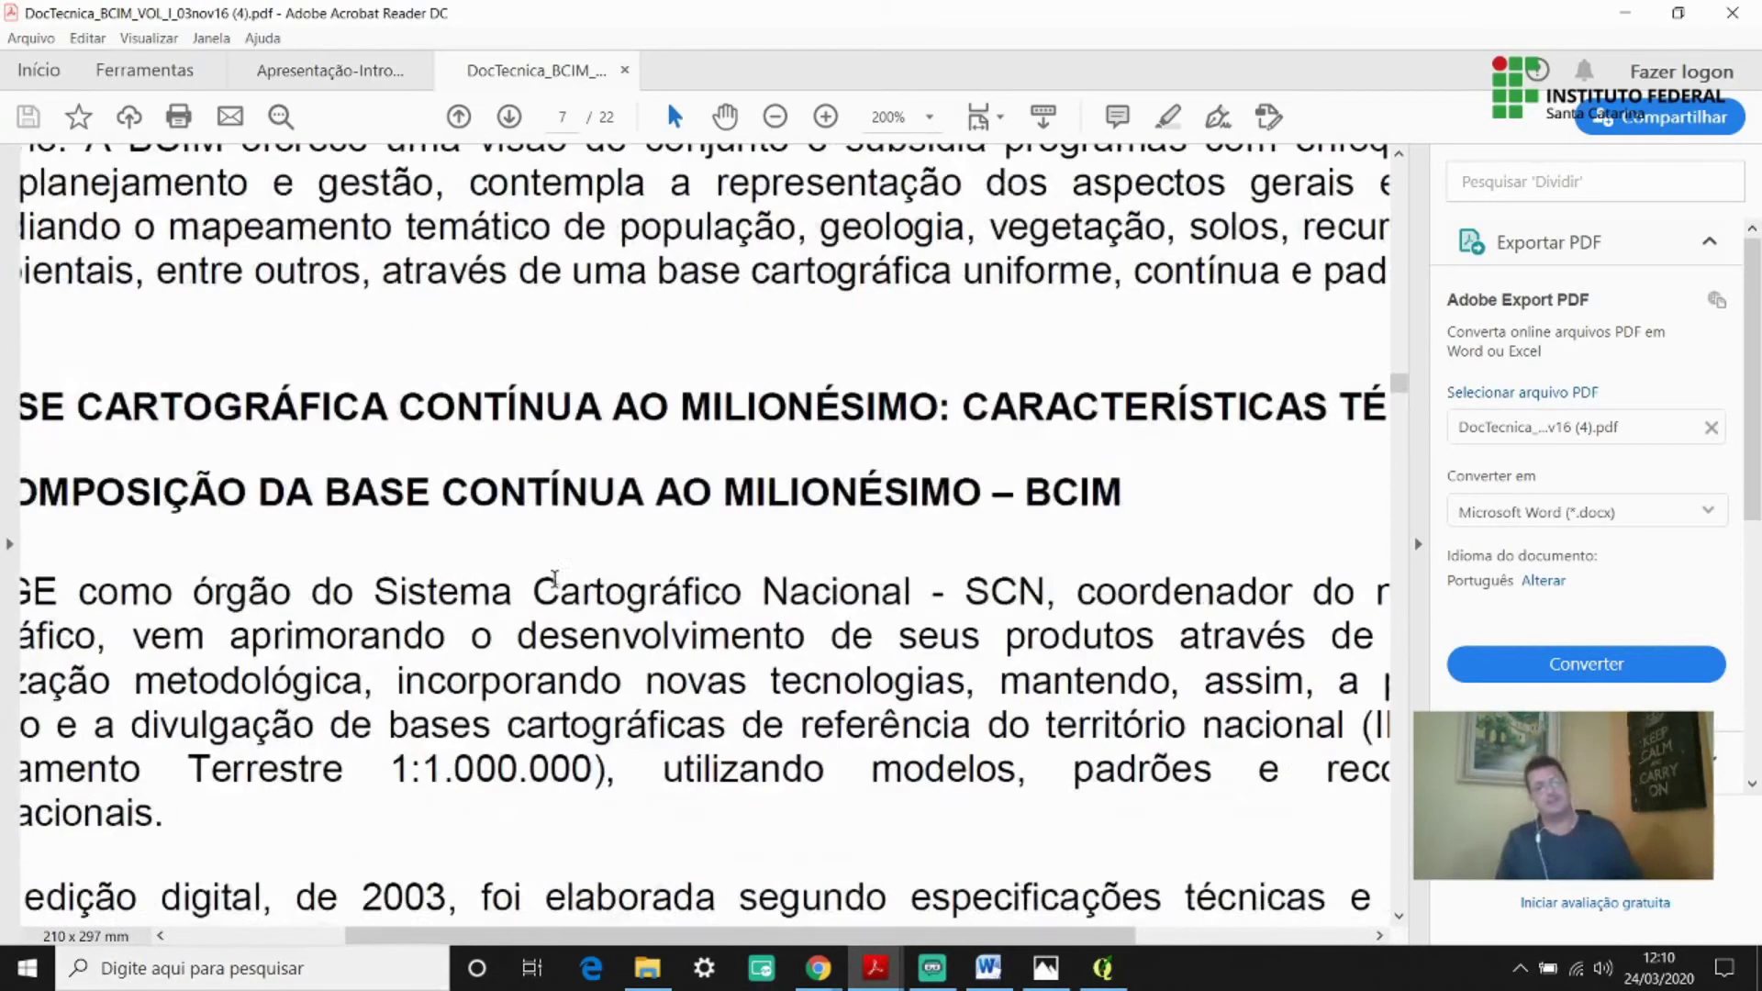
ctrl+scroll(697, 569, down, 1)
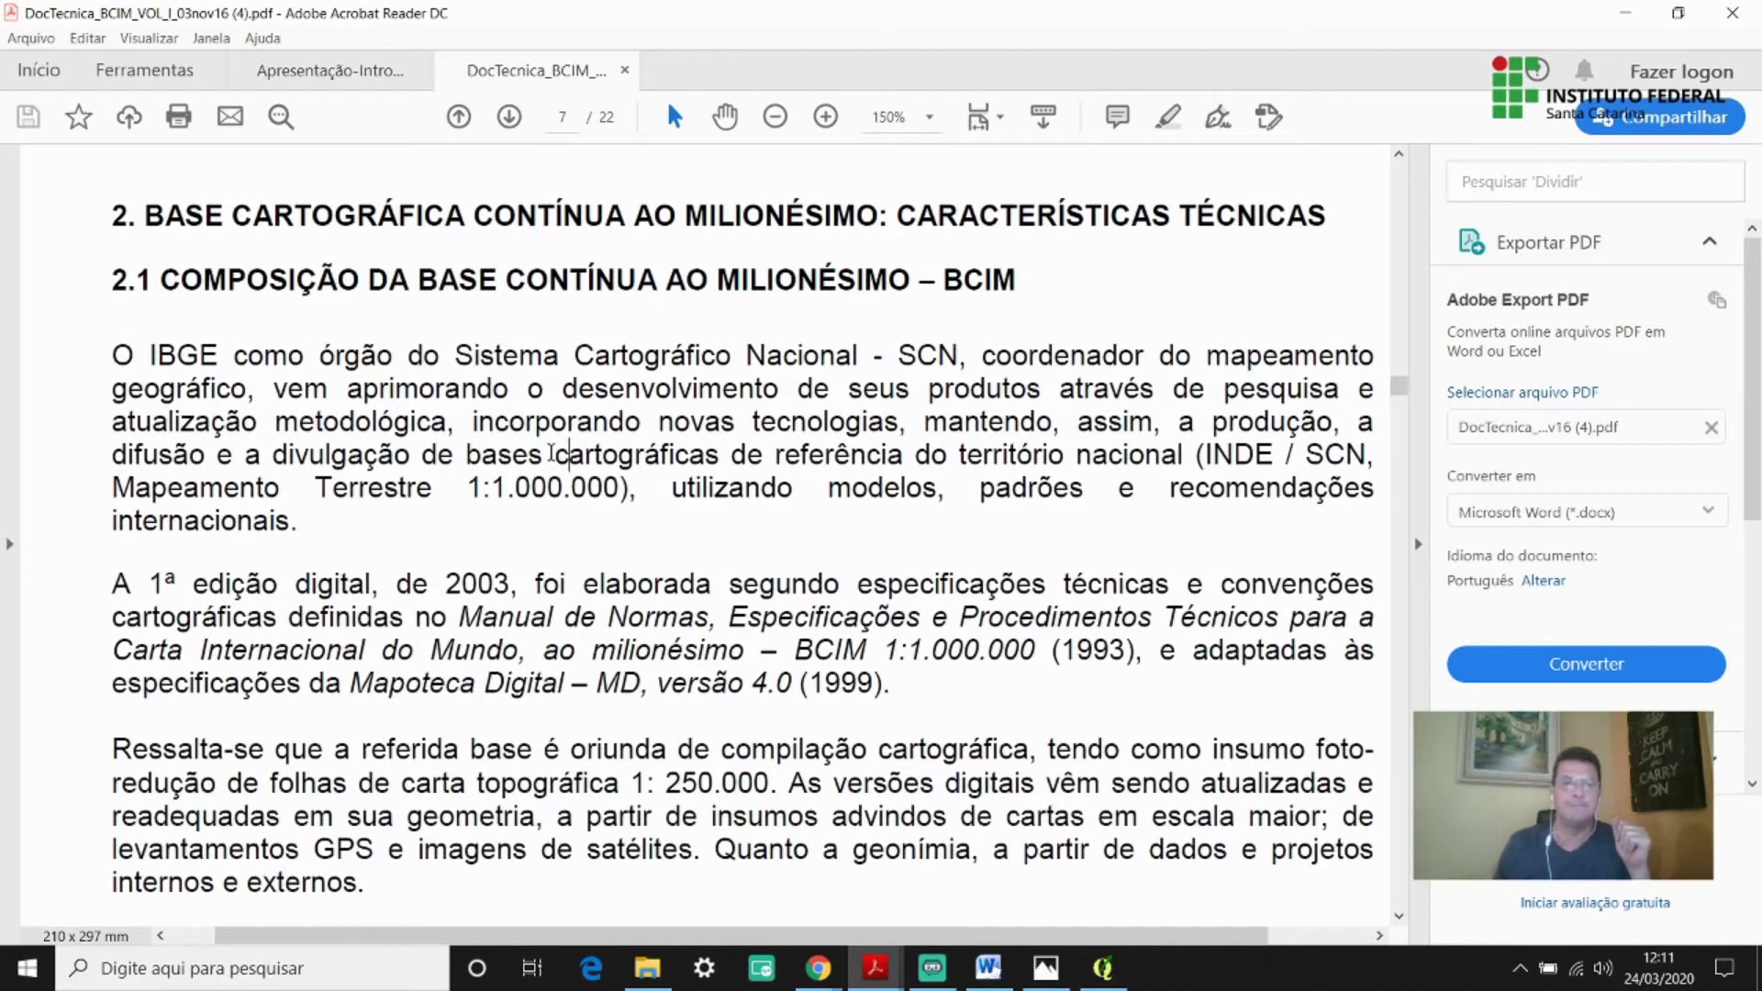
scroll(567, 457, down, 5)
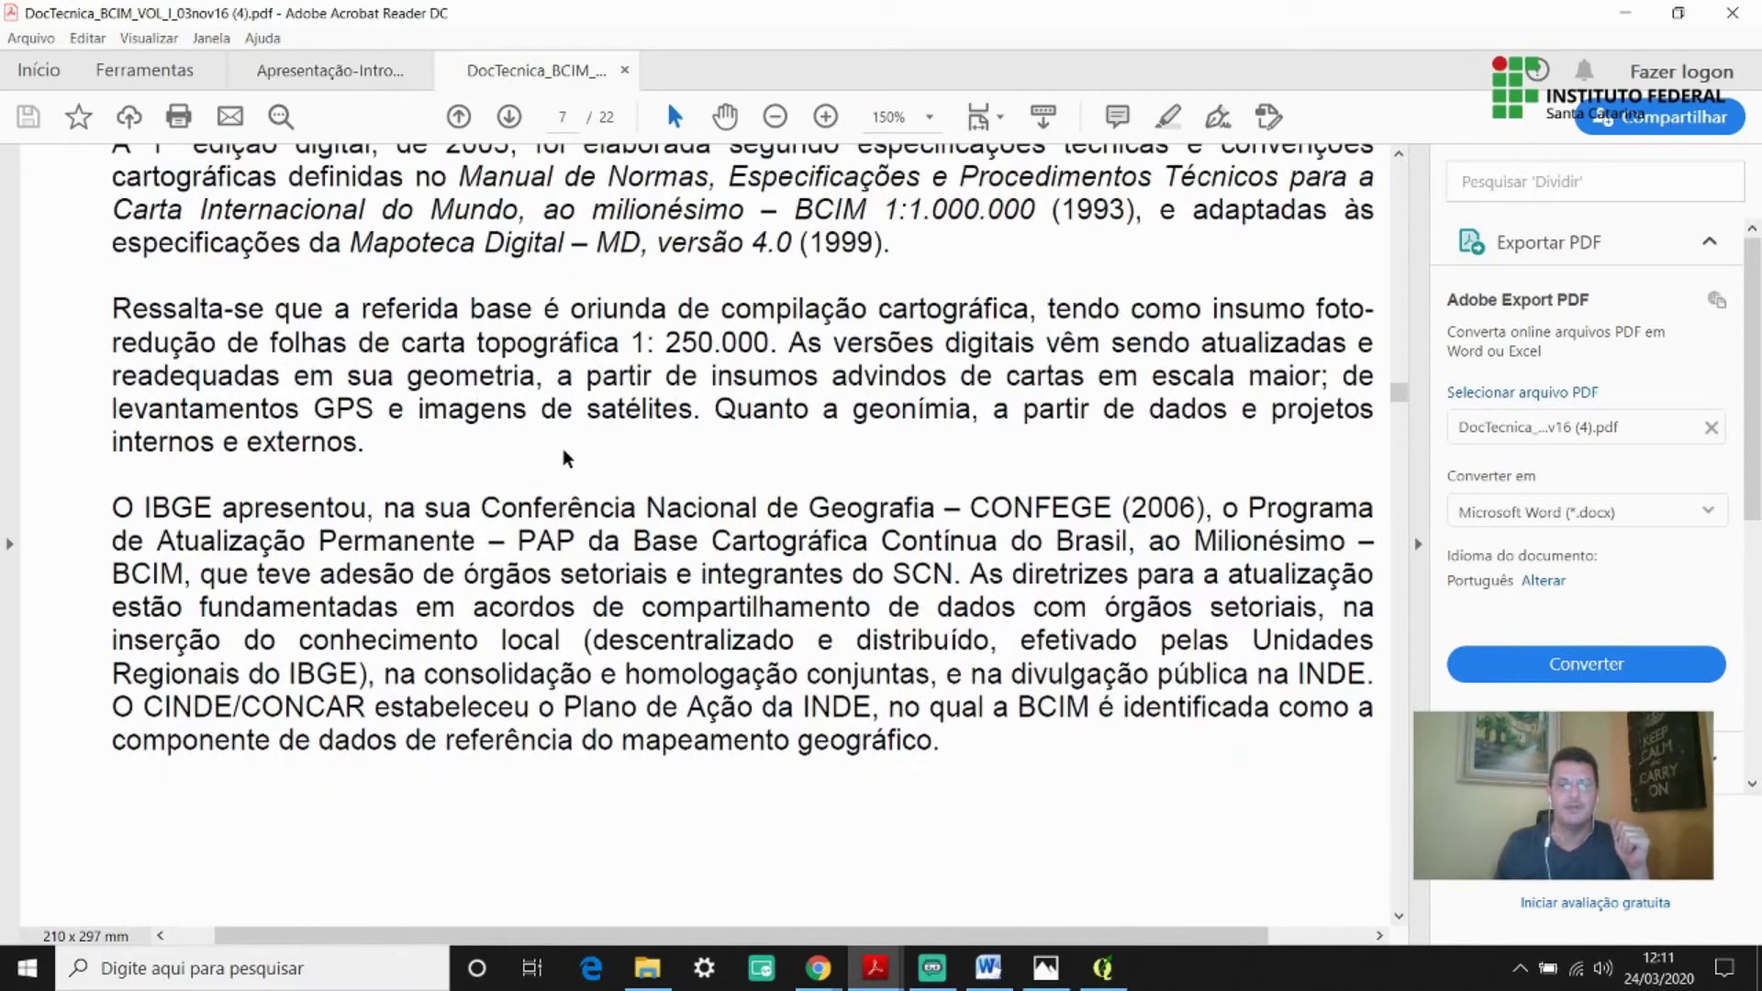
scroll(569, 457, down, 10)
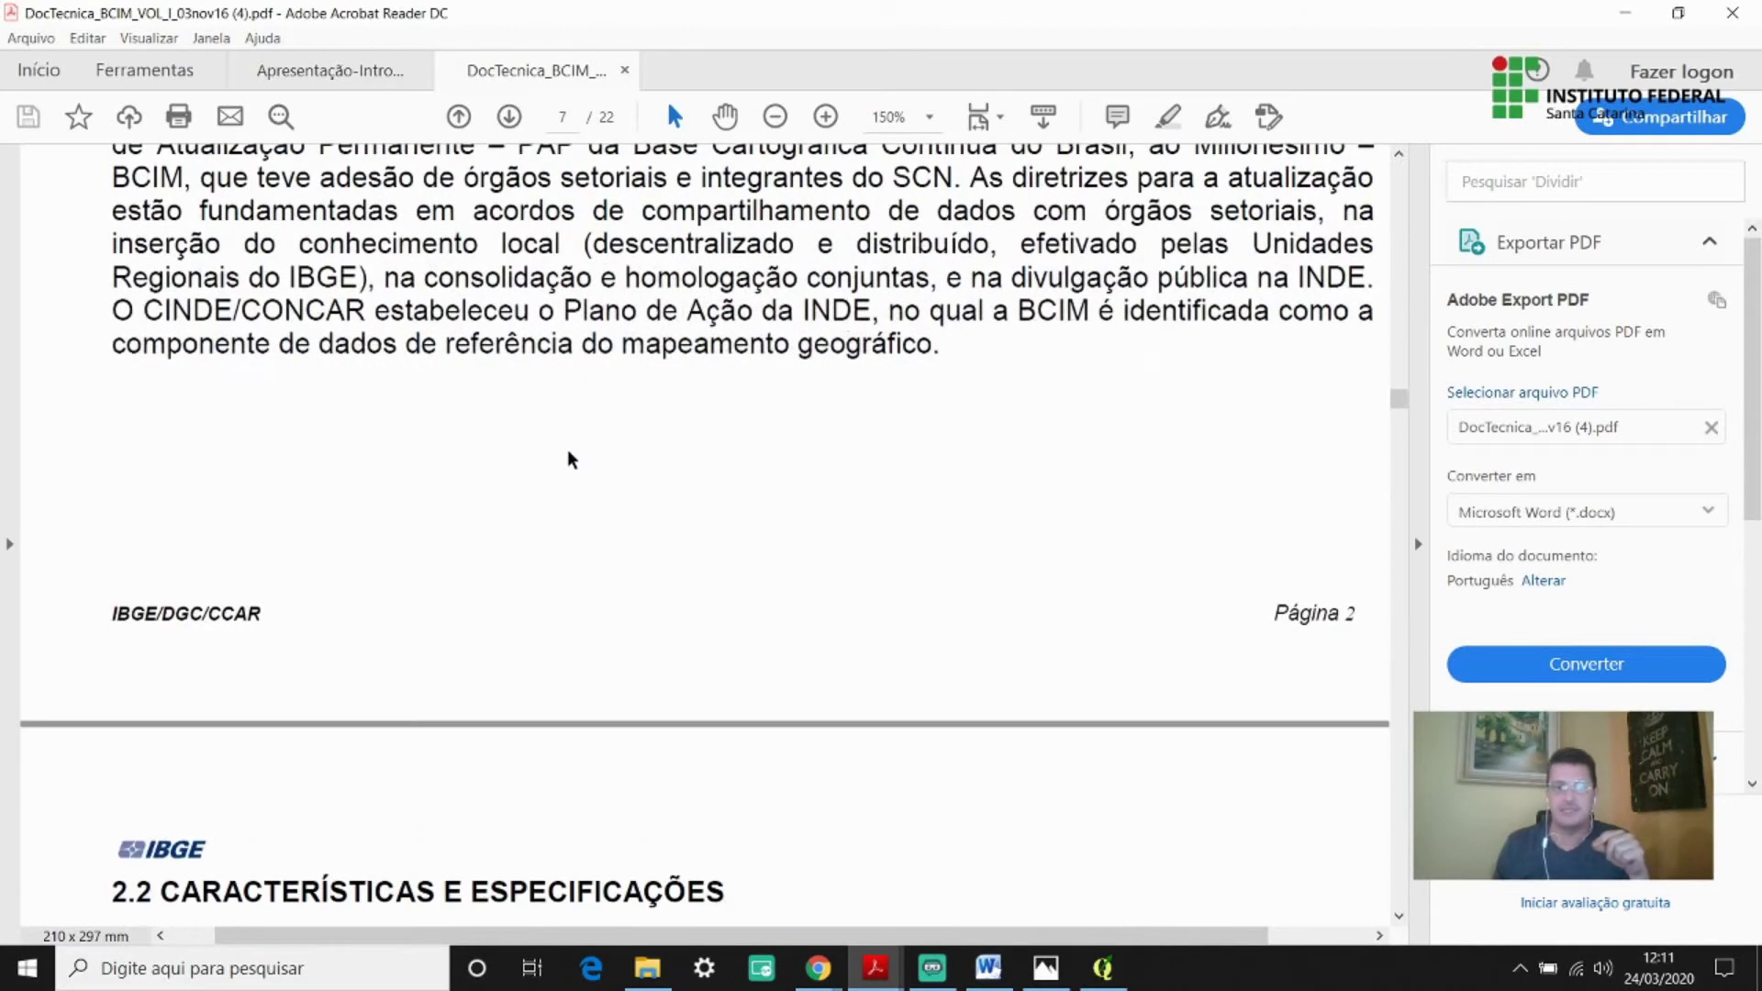
scroll(571, 459, down, 15)
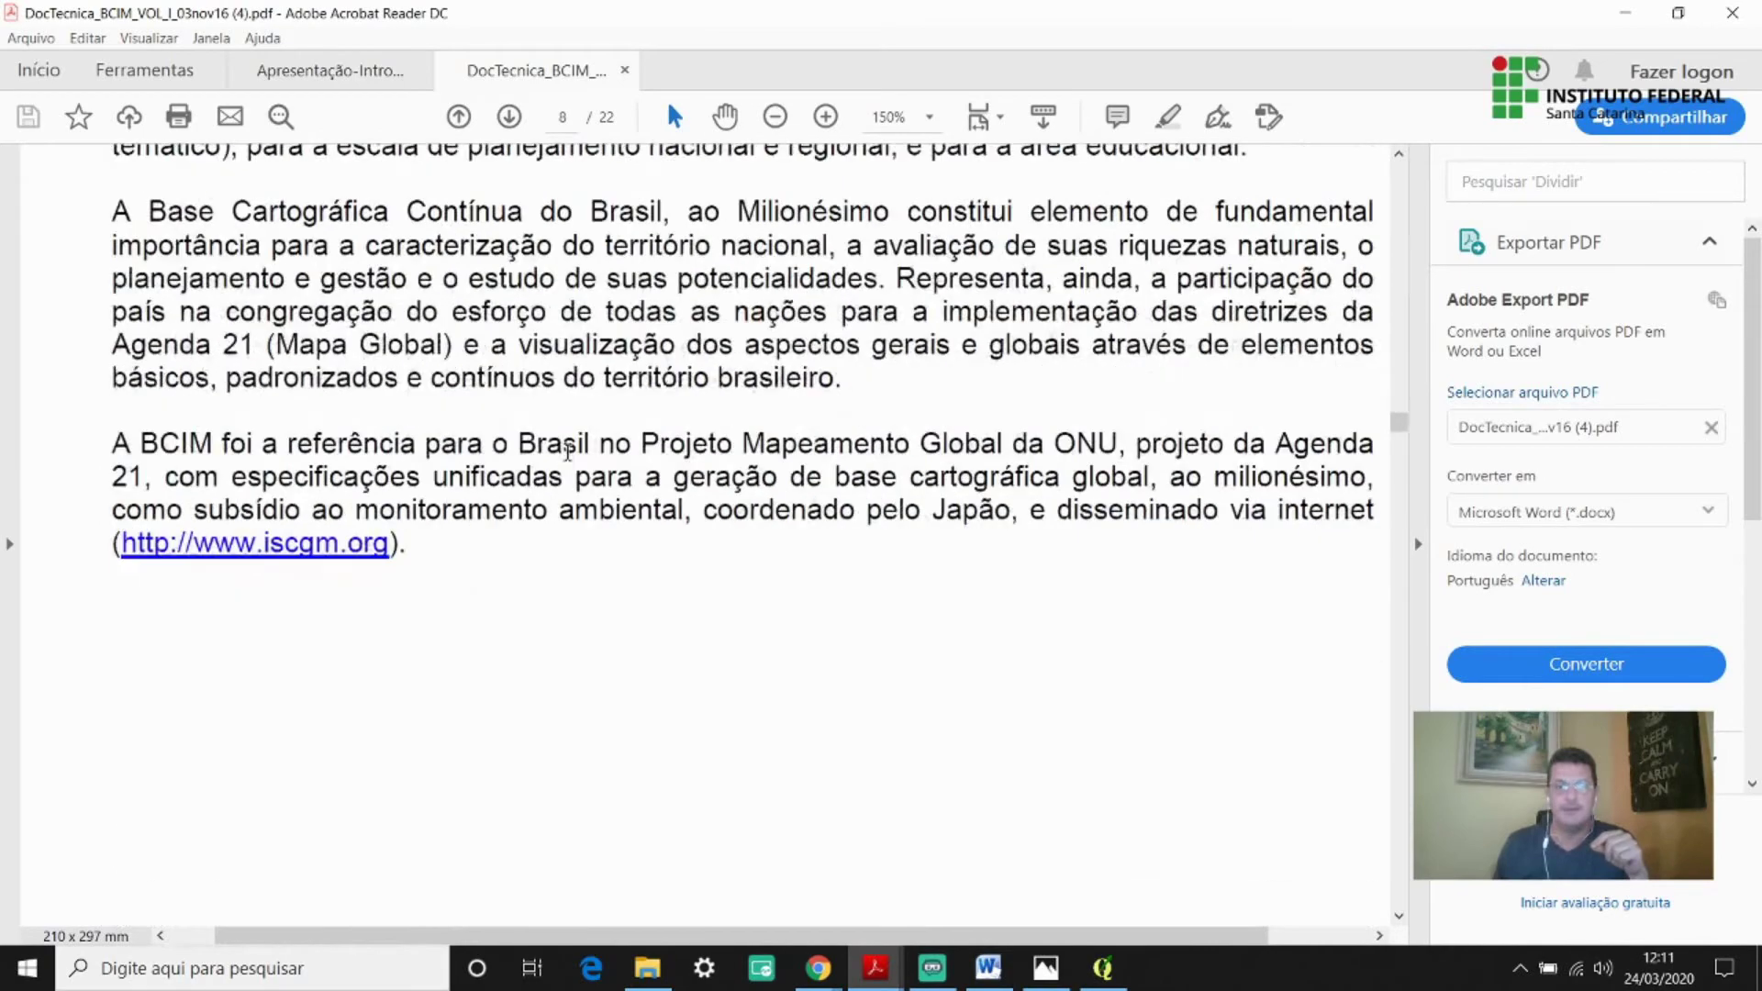
scroll(571, 459, down, 7)
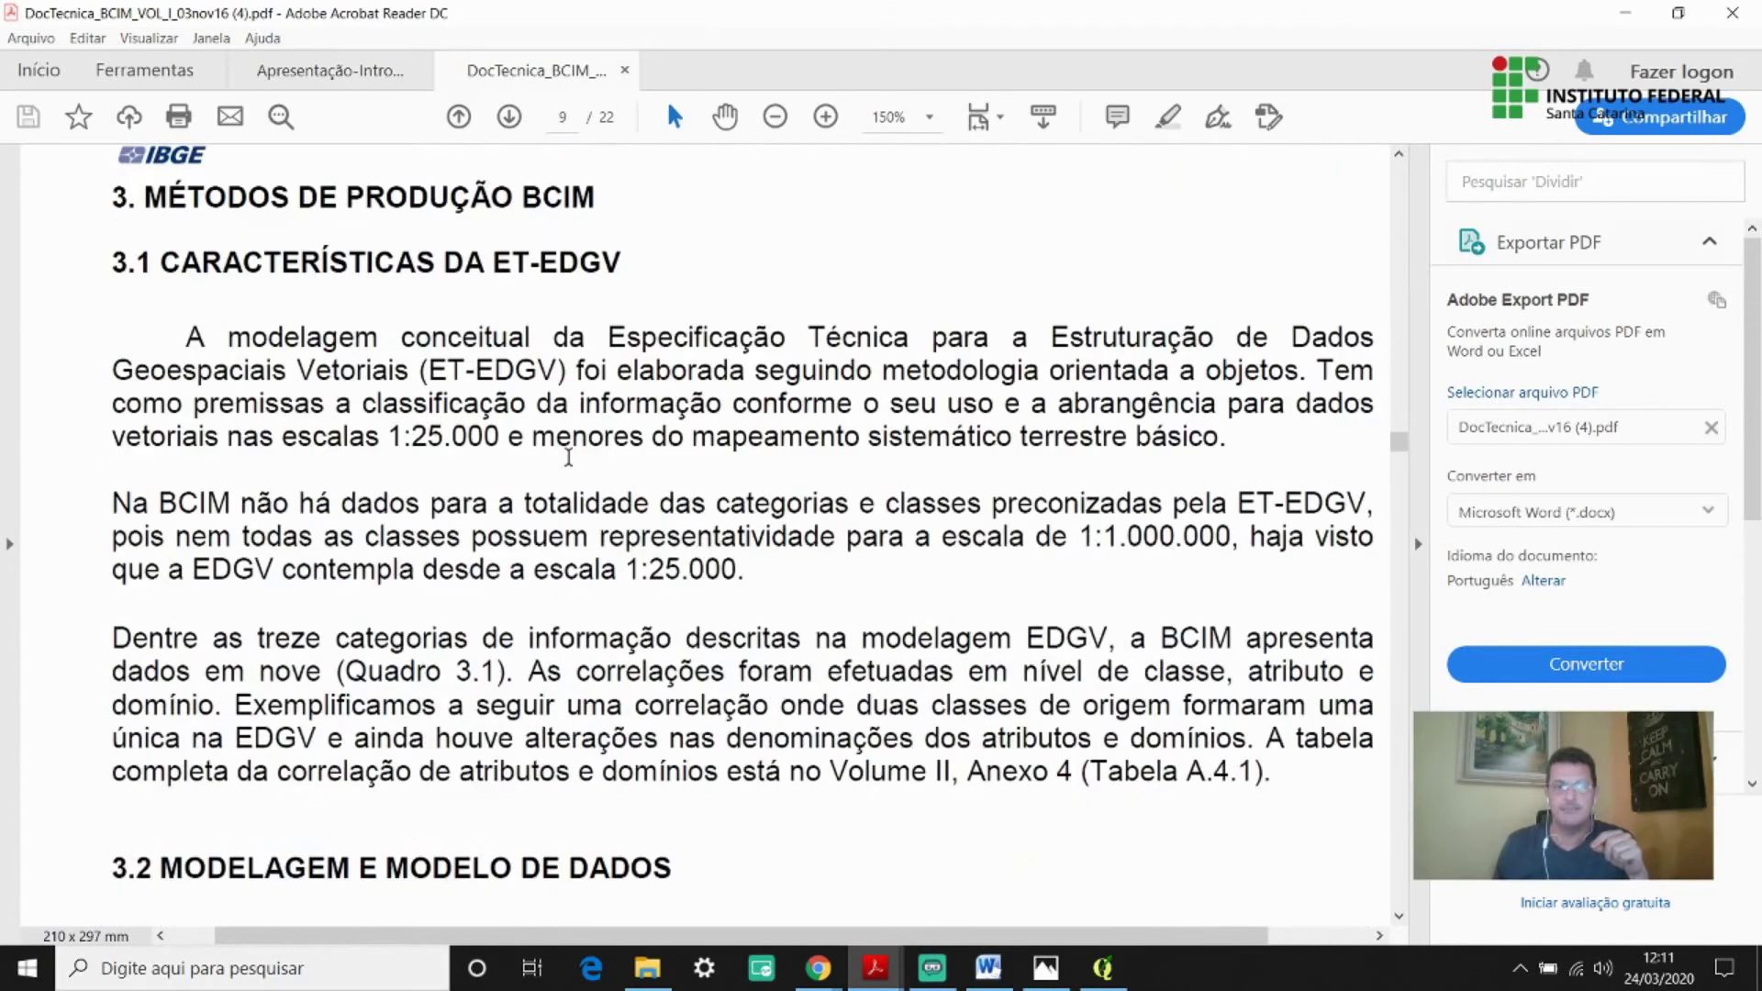
scroll(569, 457, down, 12)
scroll(574, 462, down, 7)
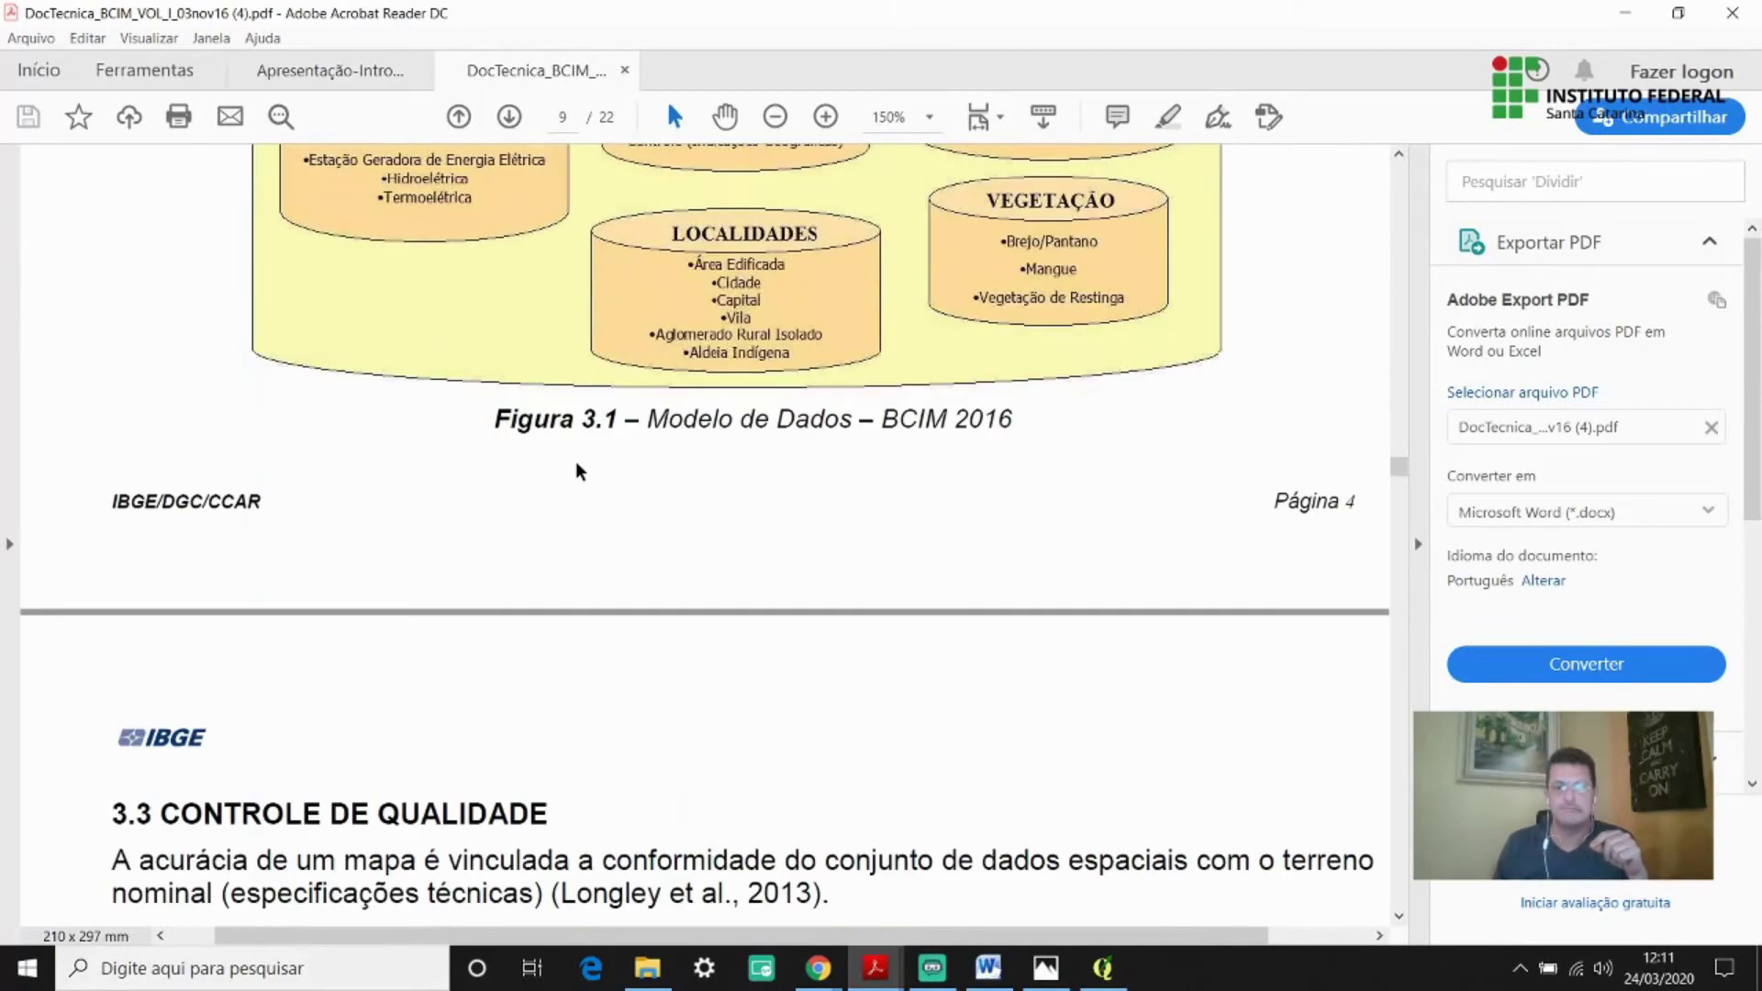
Examine the categories in Figura 3.1, Modelo de Dados – BCIM 2016, viewing the Limites group's classes up close.
scroll(578, 466, up, 10)
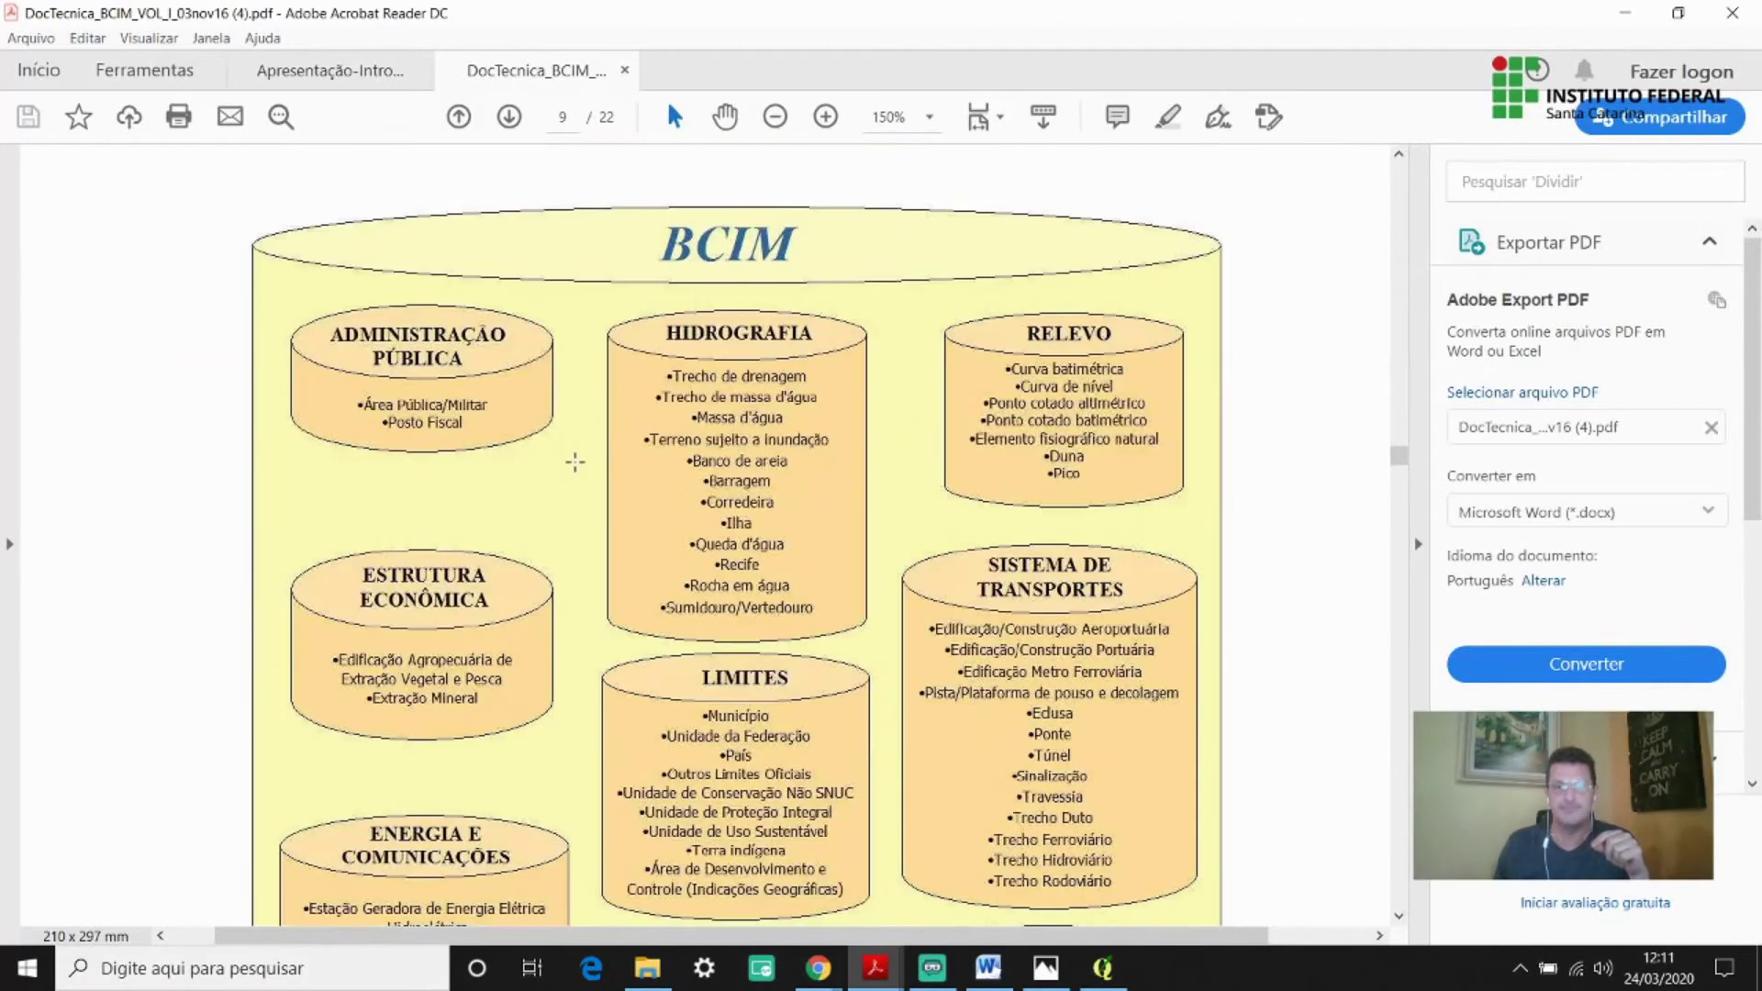
scroll(575, 464, down, 8)
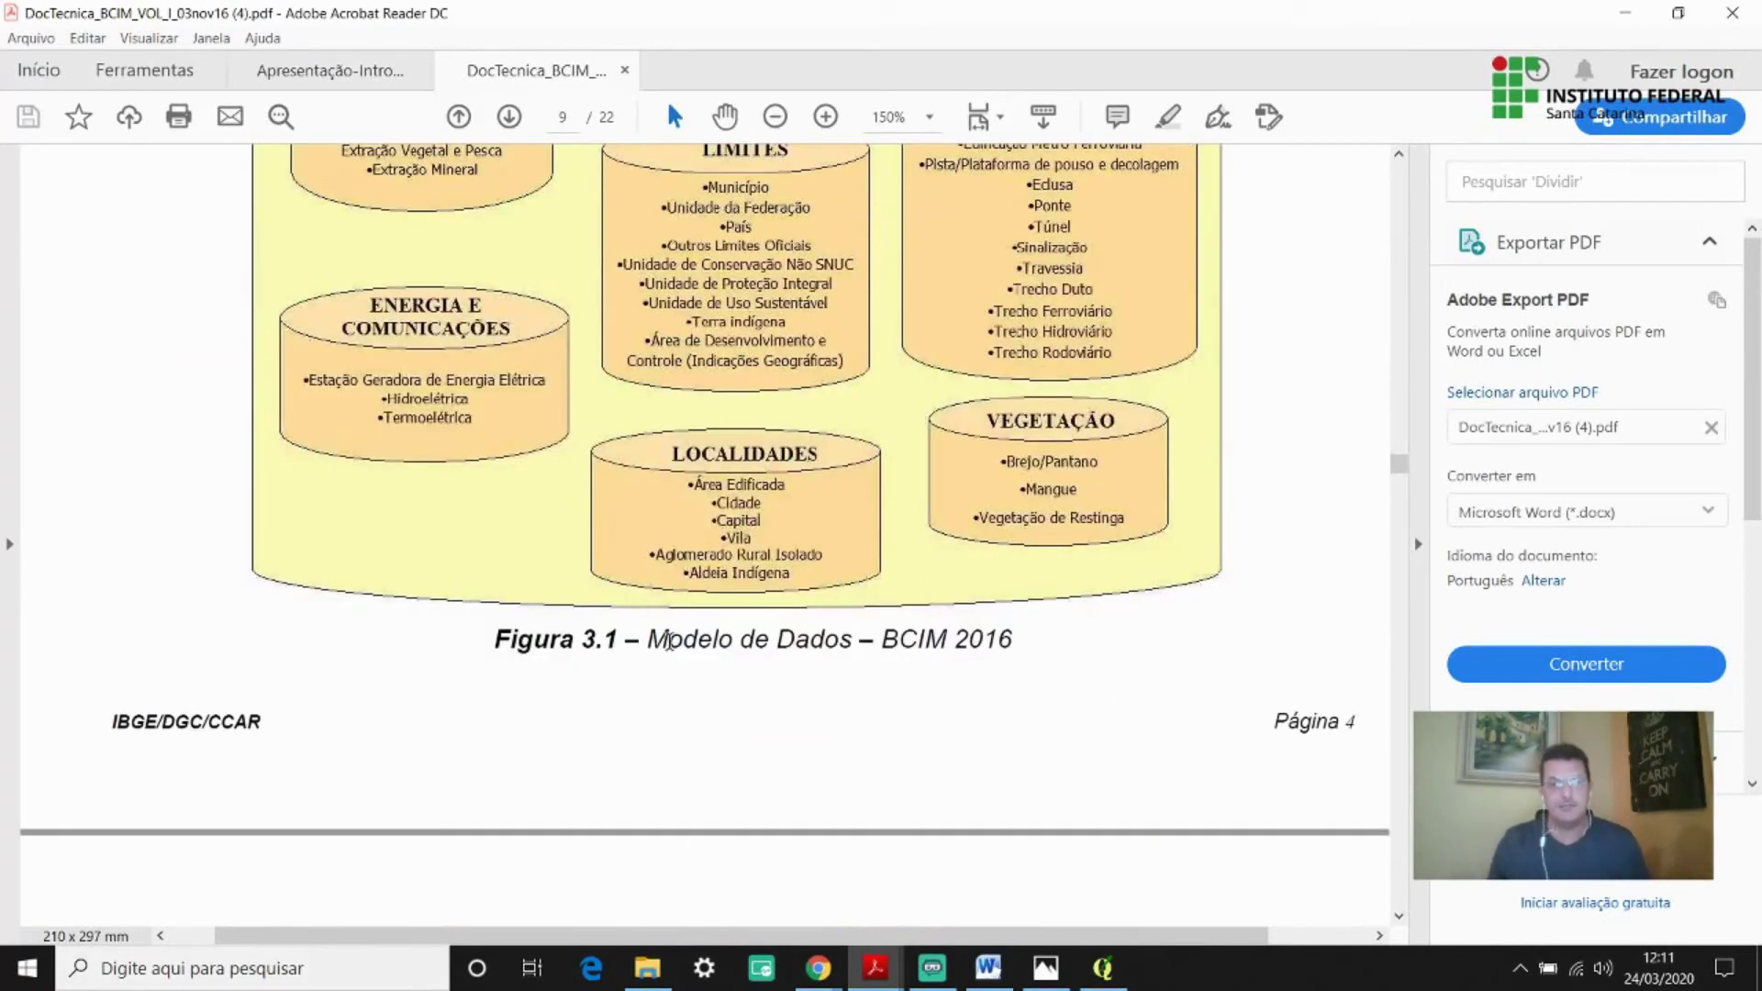
drag(669, 640, 916, 638)
click(917, 639)
scroll(908, 427, up, 3)
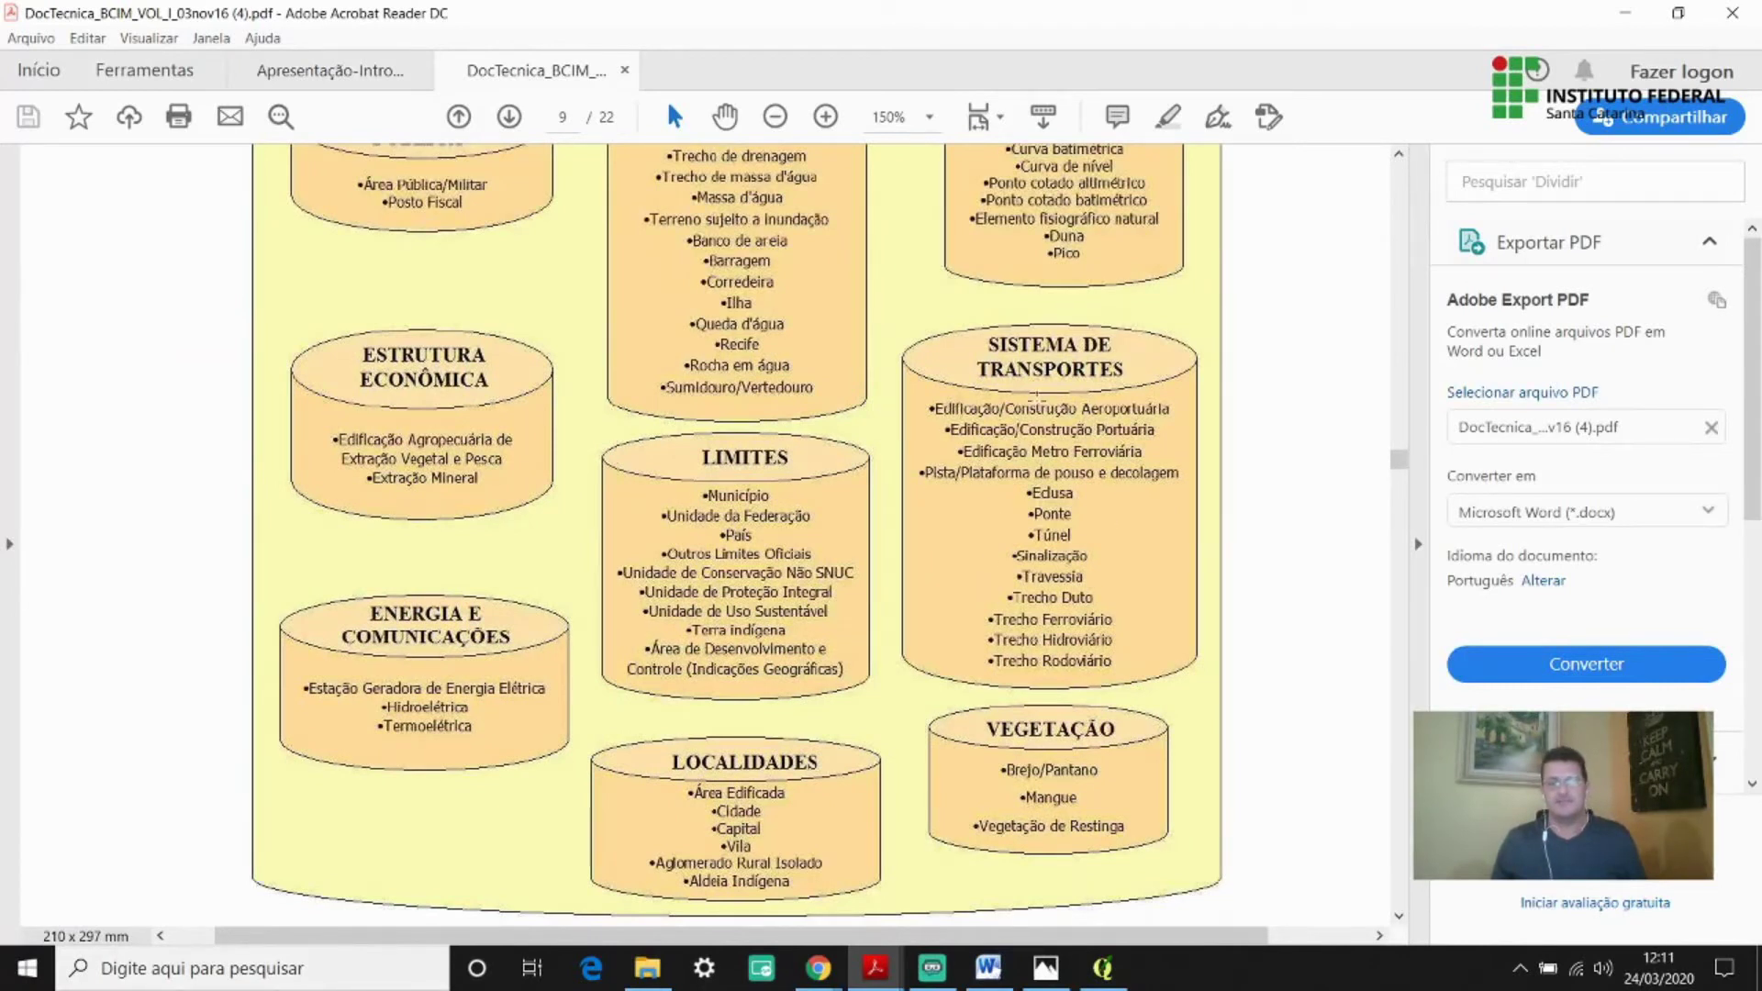
scroll(904, 430, up, 1)
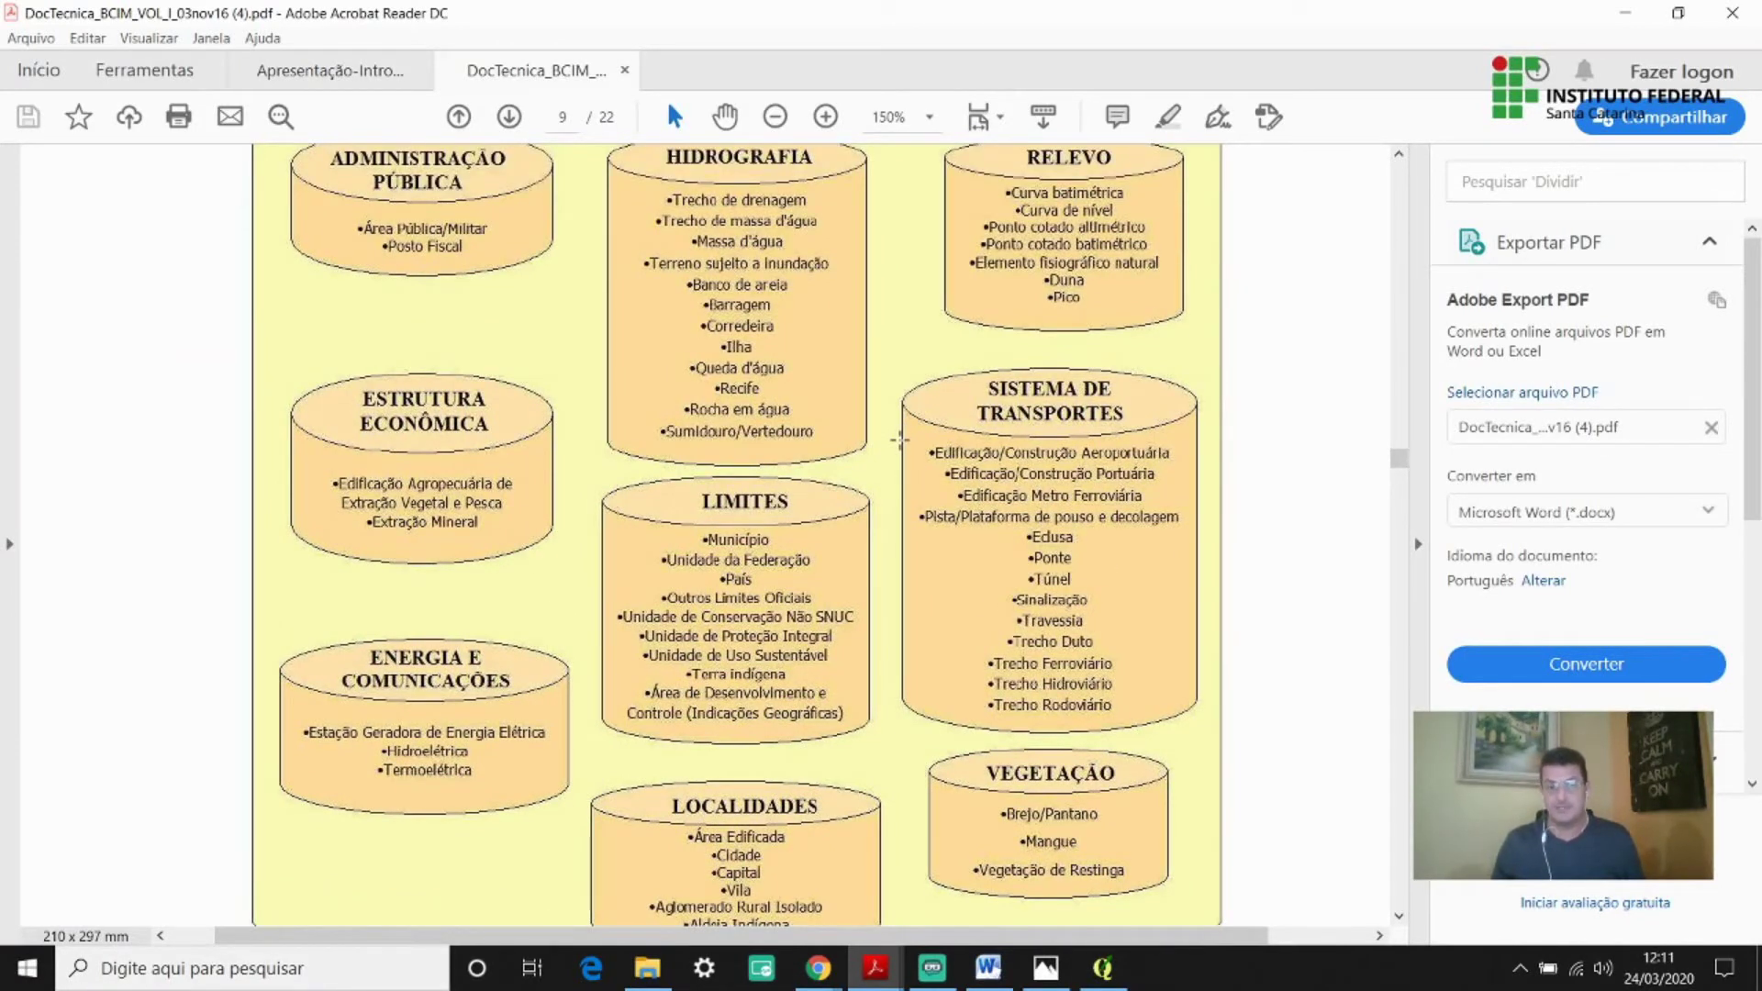
scroll(754, 595, up, 1)
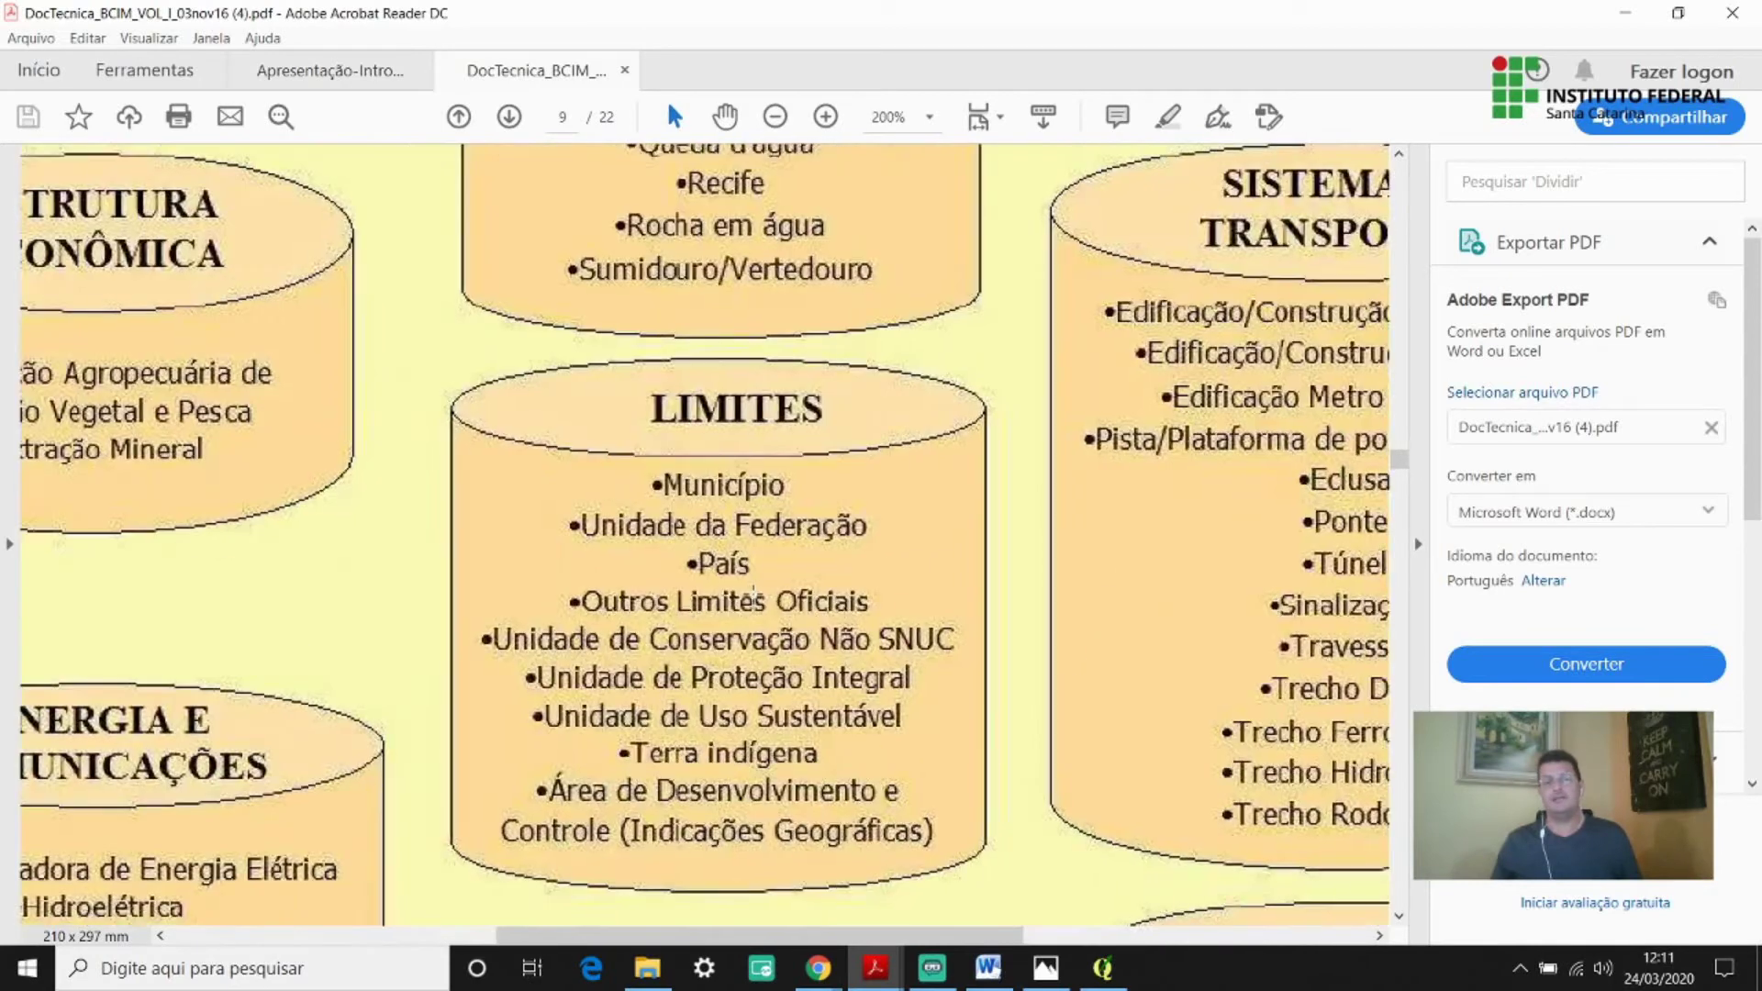
scroll(754, 593, up, 2)
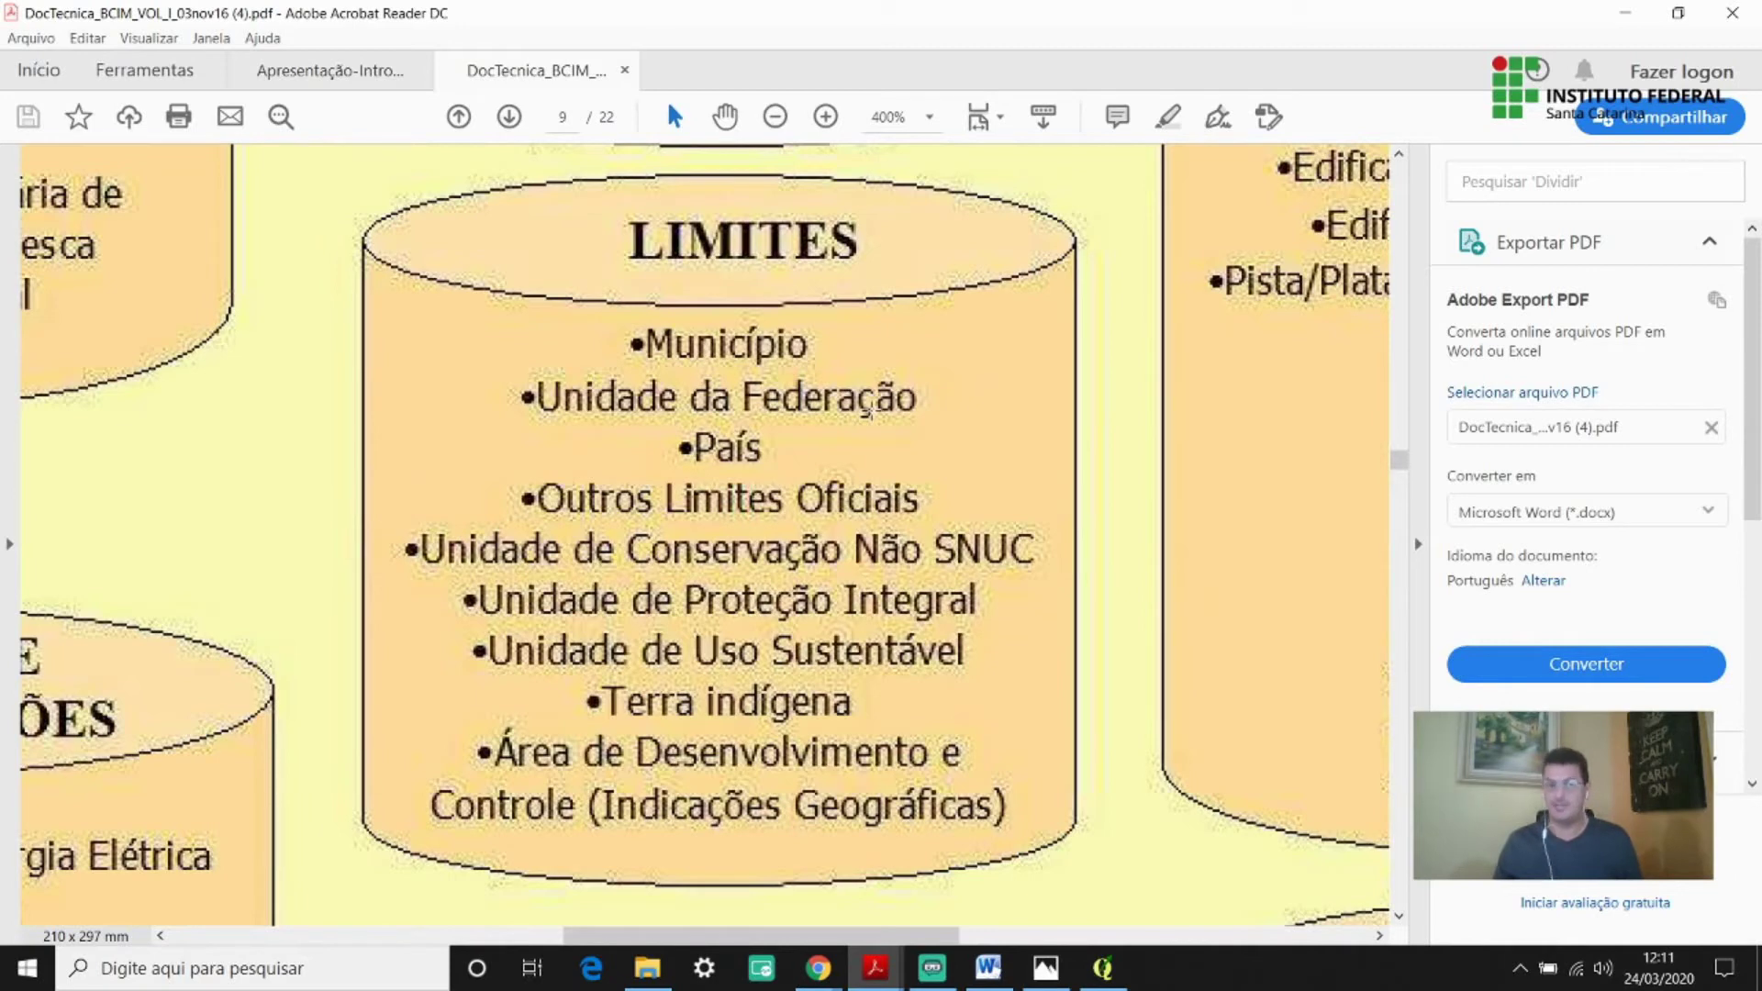
scroll(767, 406, down, 1)
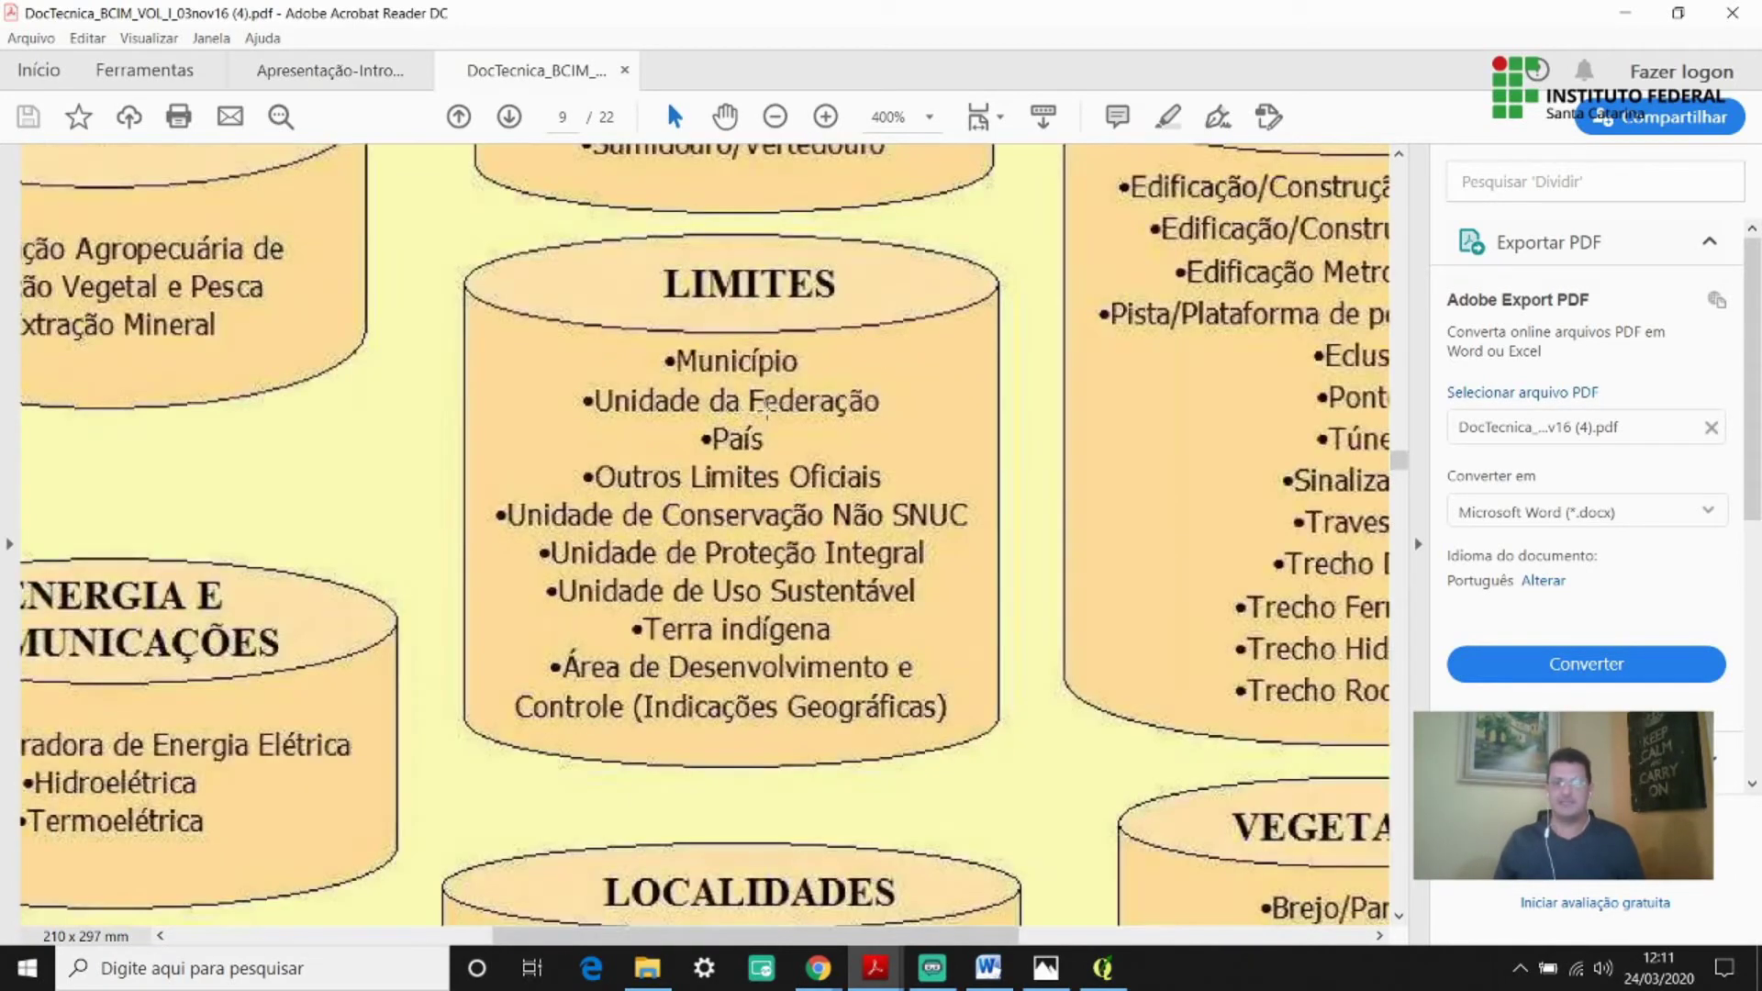
Switch to the BCIM folder in File Explorer and select the lim_pais_a files from .cpg through .shx.
scroll(767, 406, down, 2)
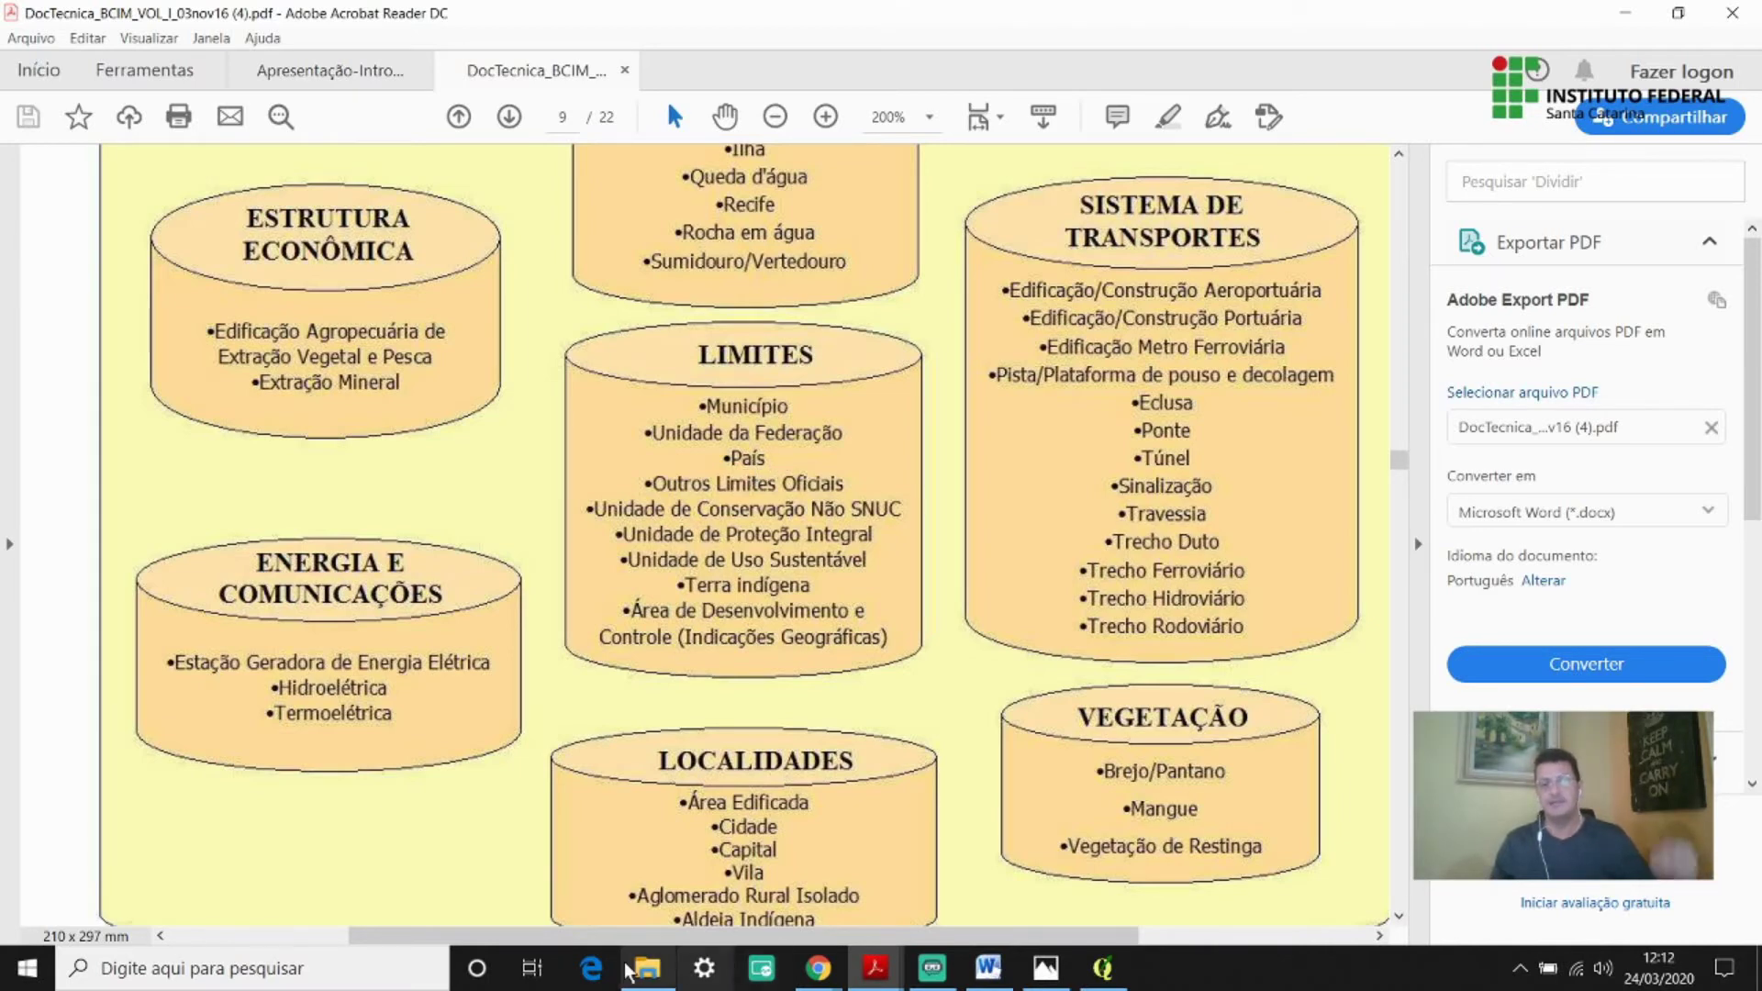
click(648, 973)
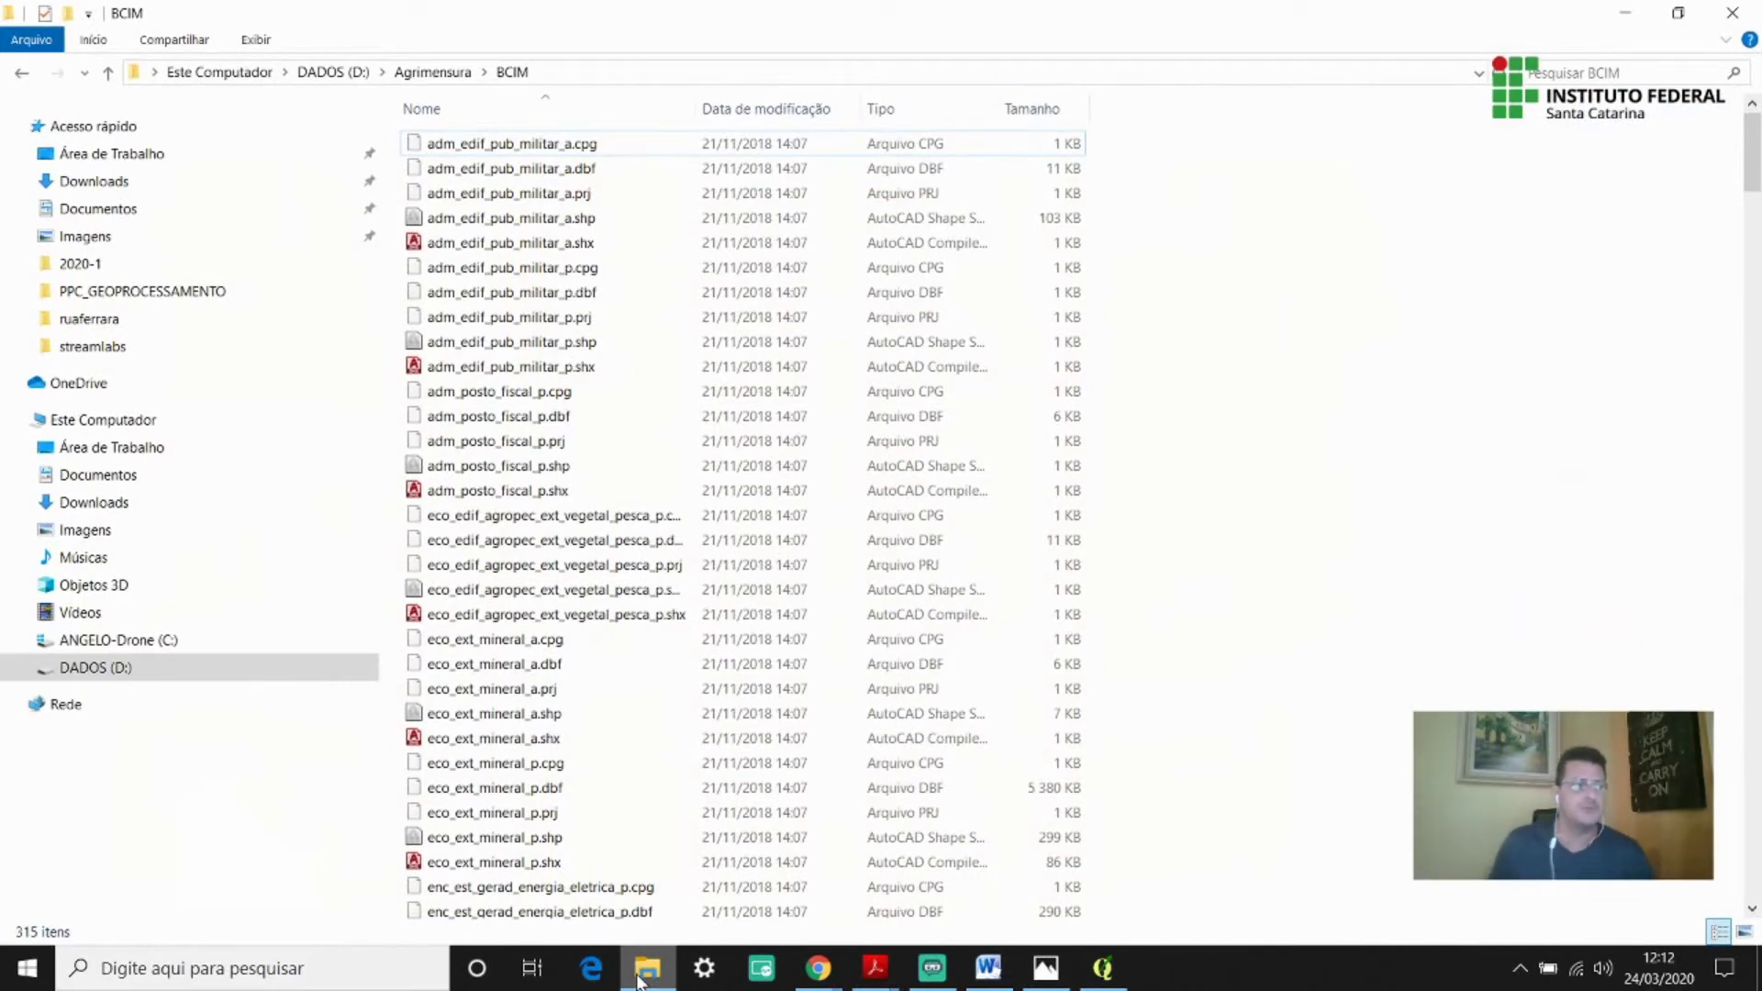
click(642, 515)
scroll(635, 543, down, 15)
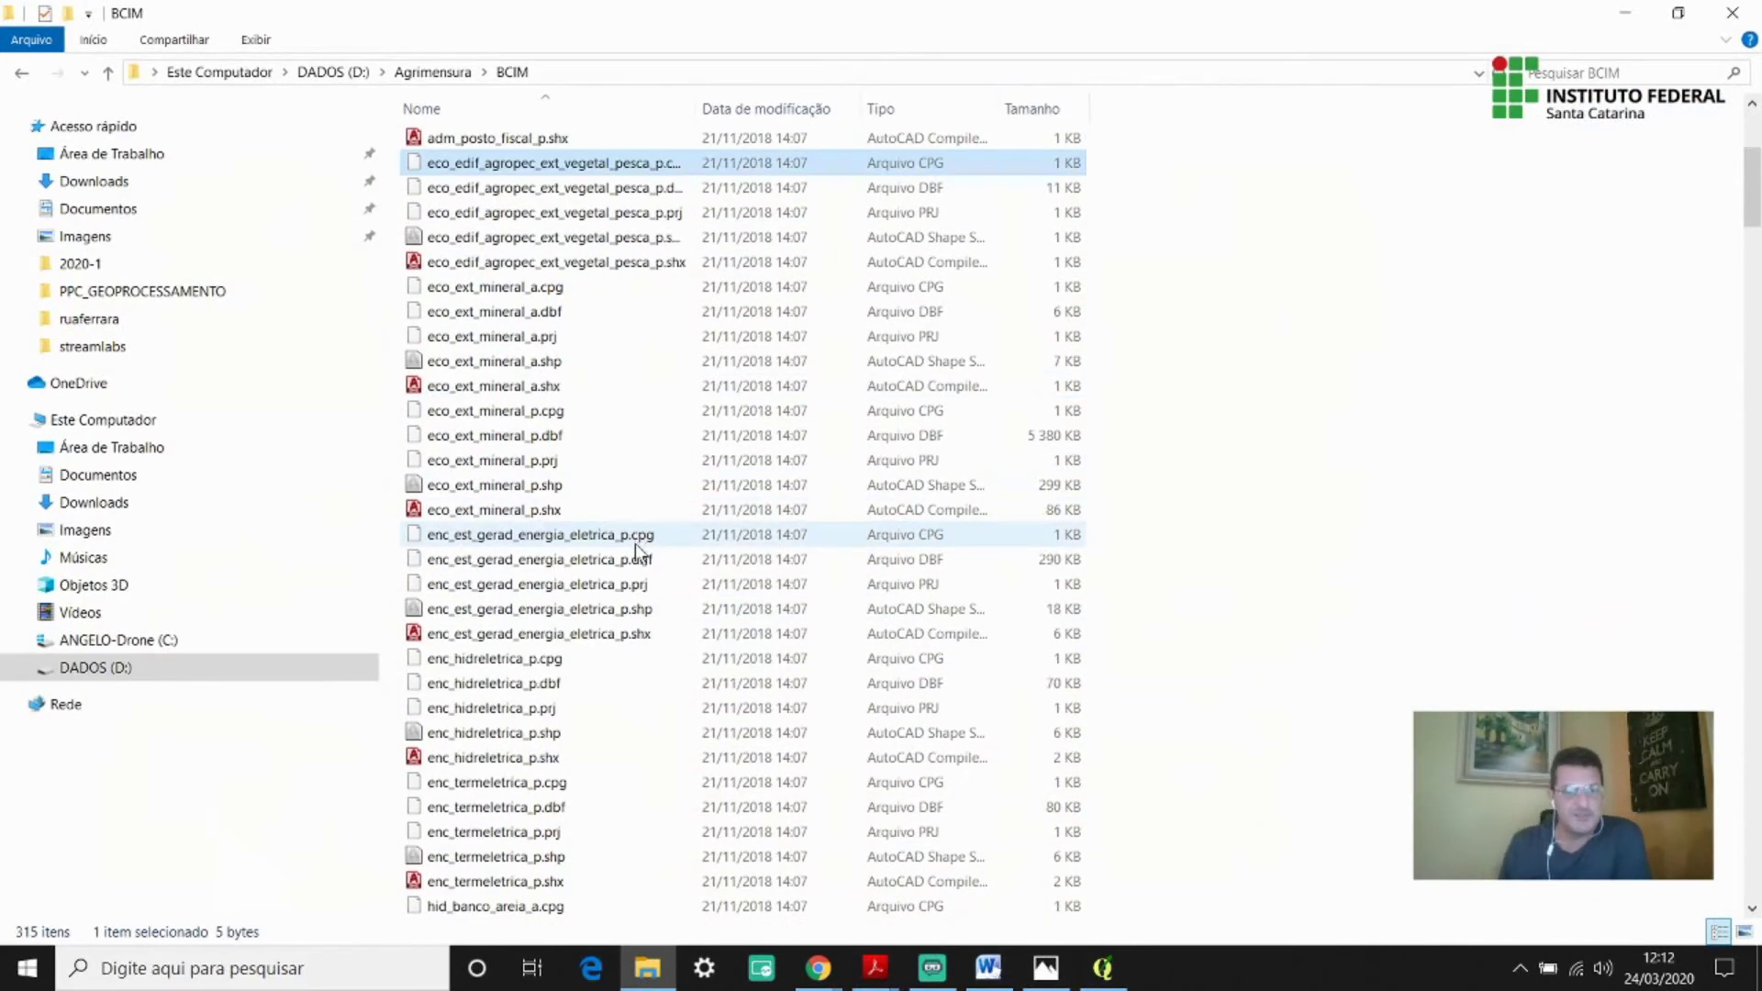
scroll(632, 602, down, 20)
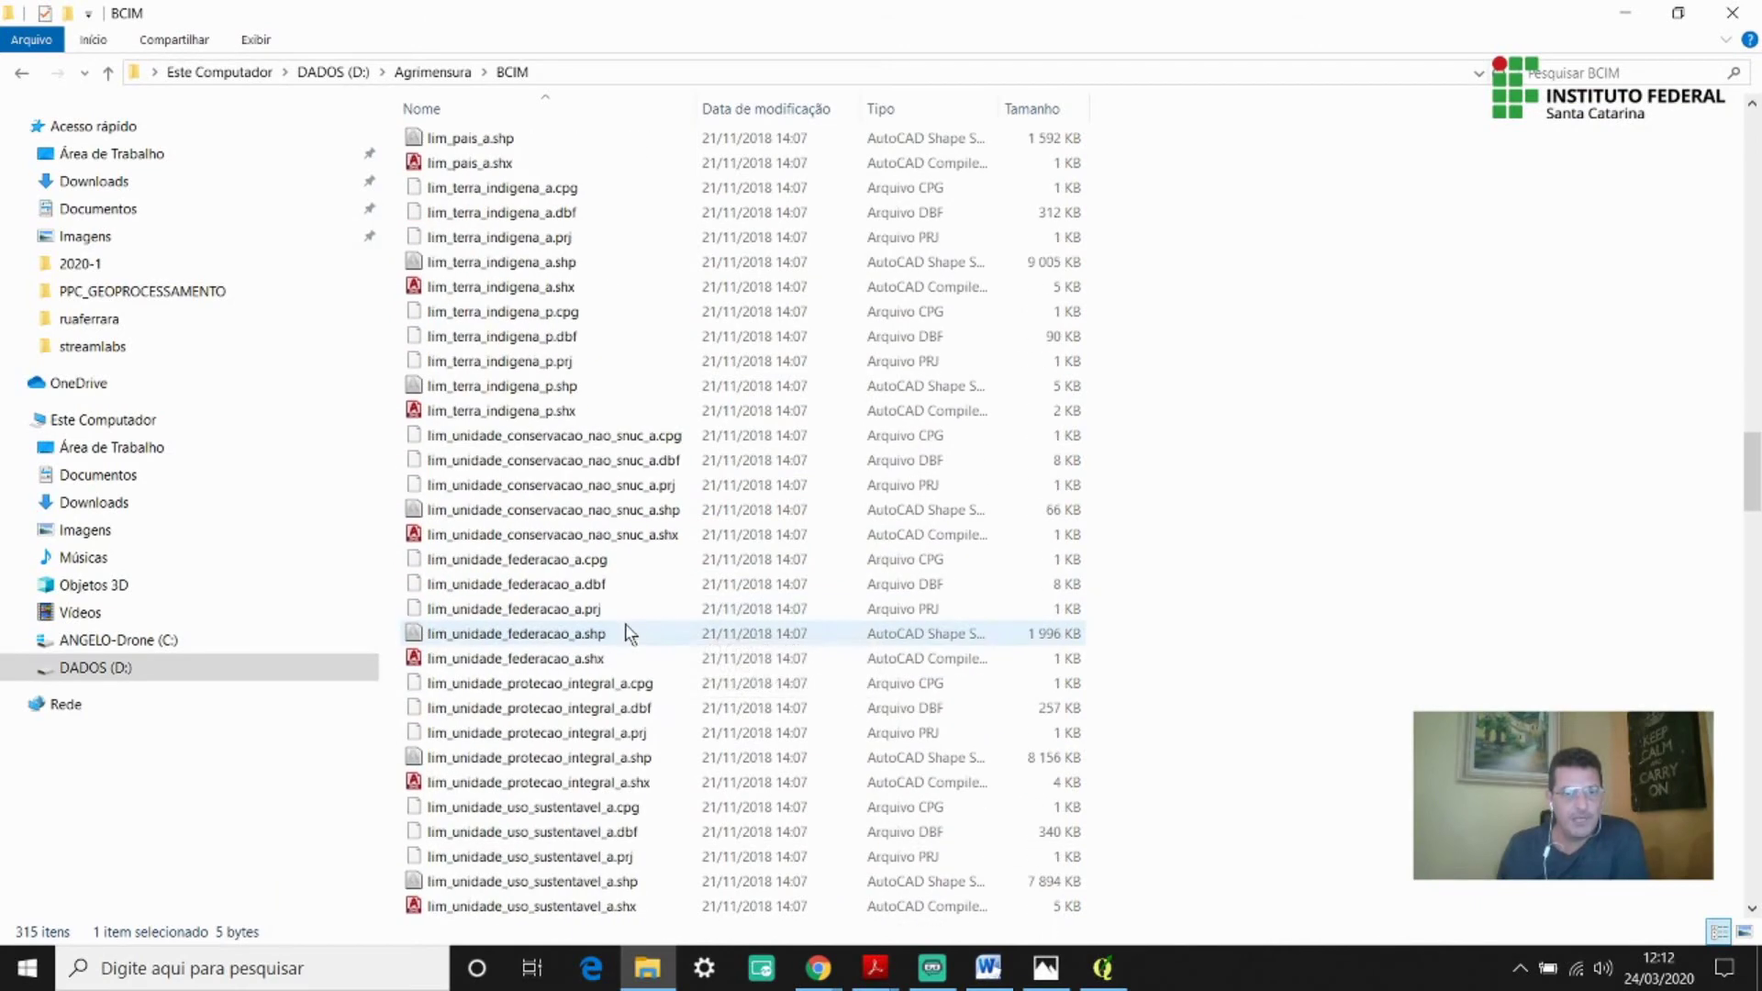
scroll(562, 367, up, 4)
click(527, 364)
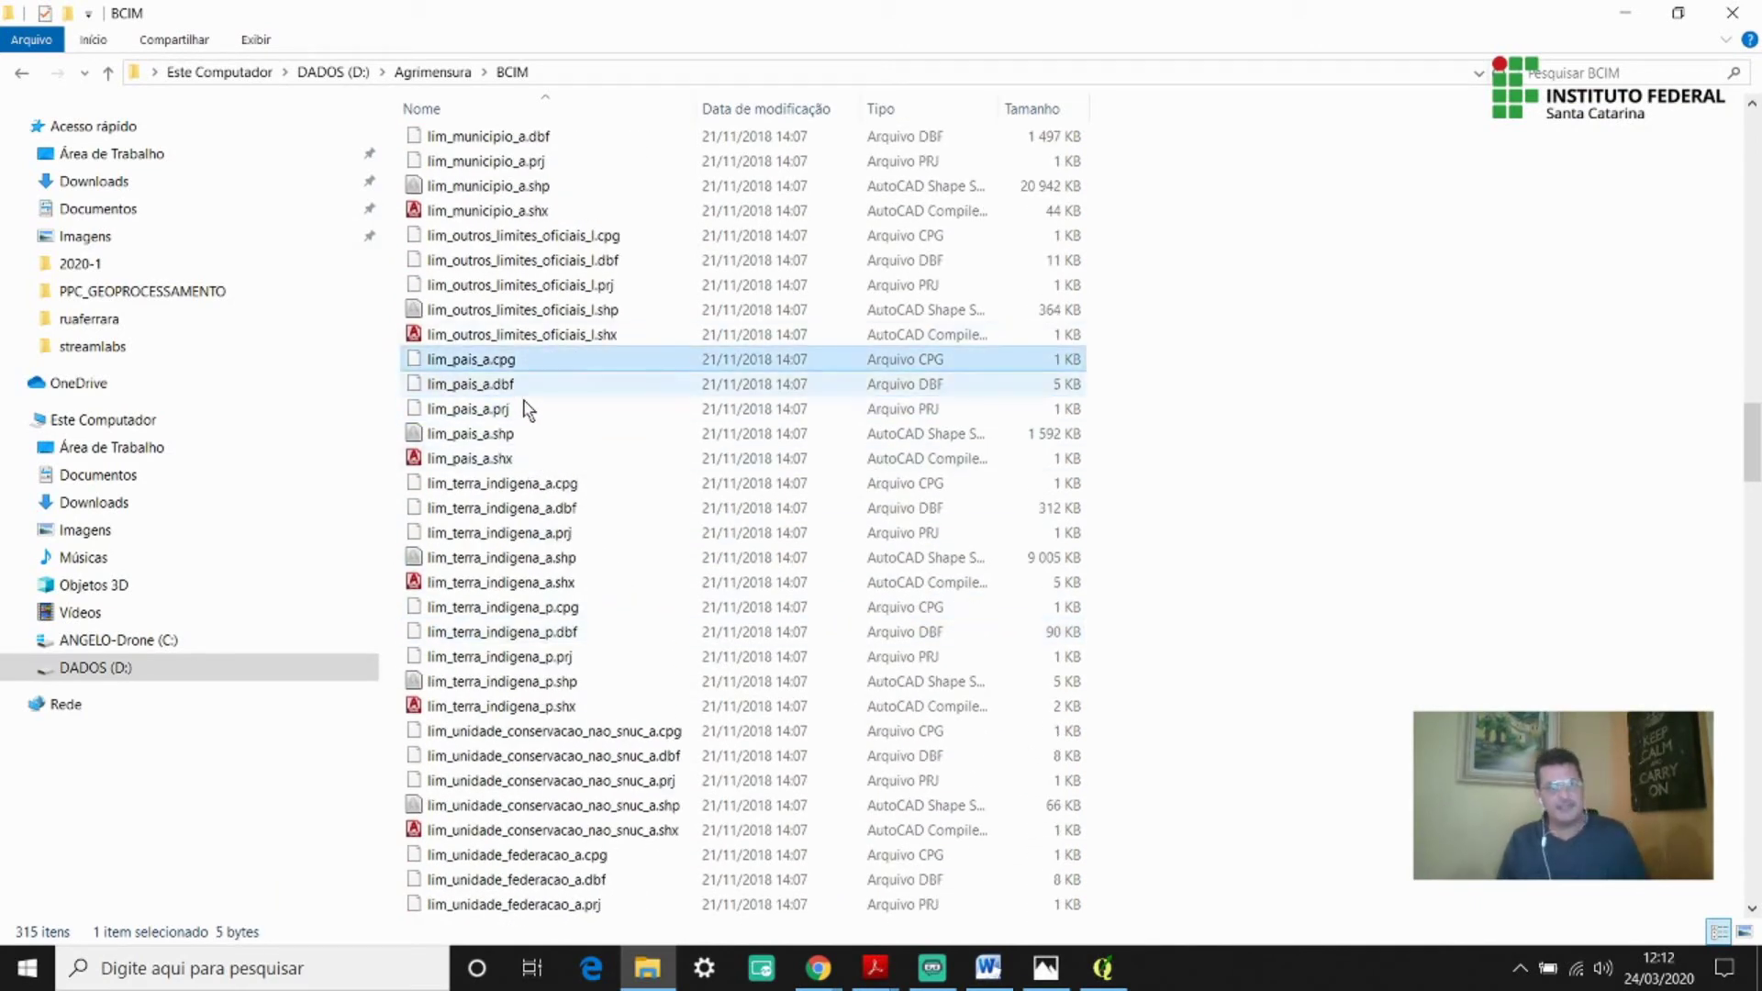
shift+click(516, 459)
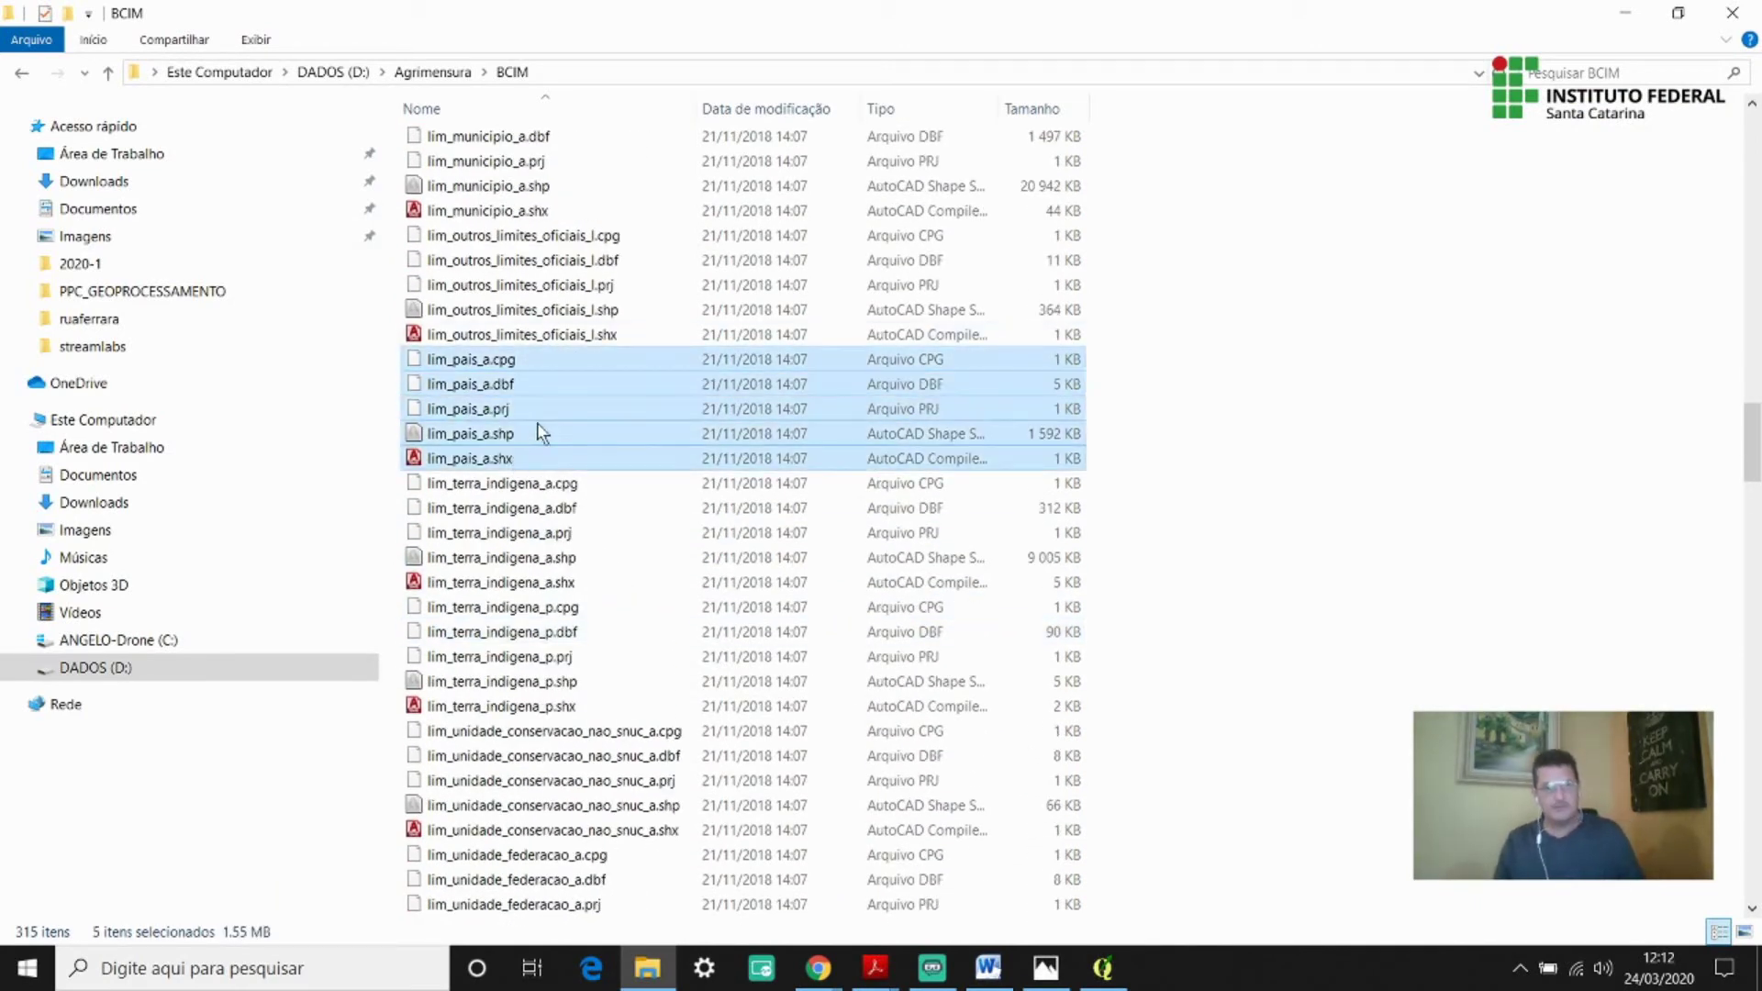
click(1625, 12)
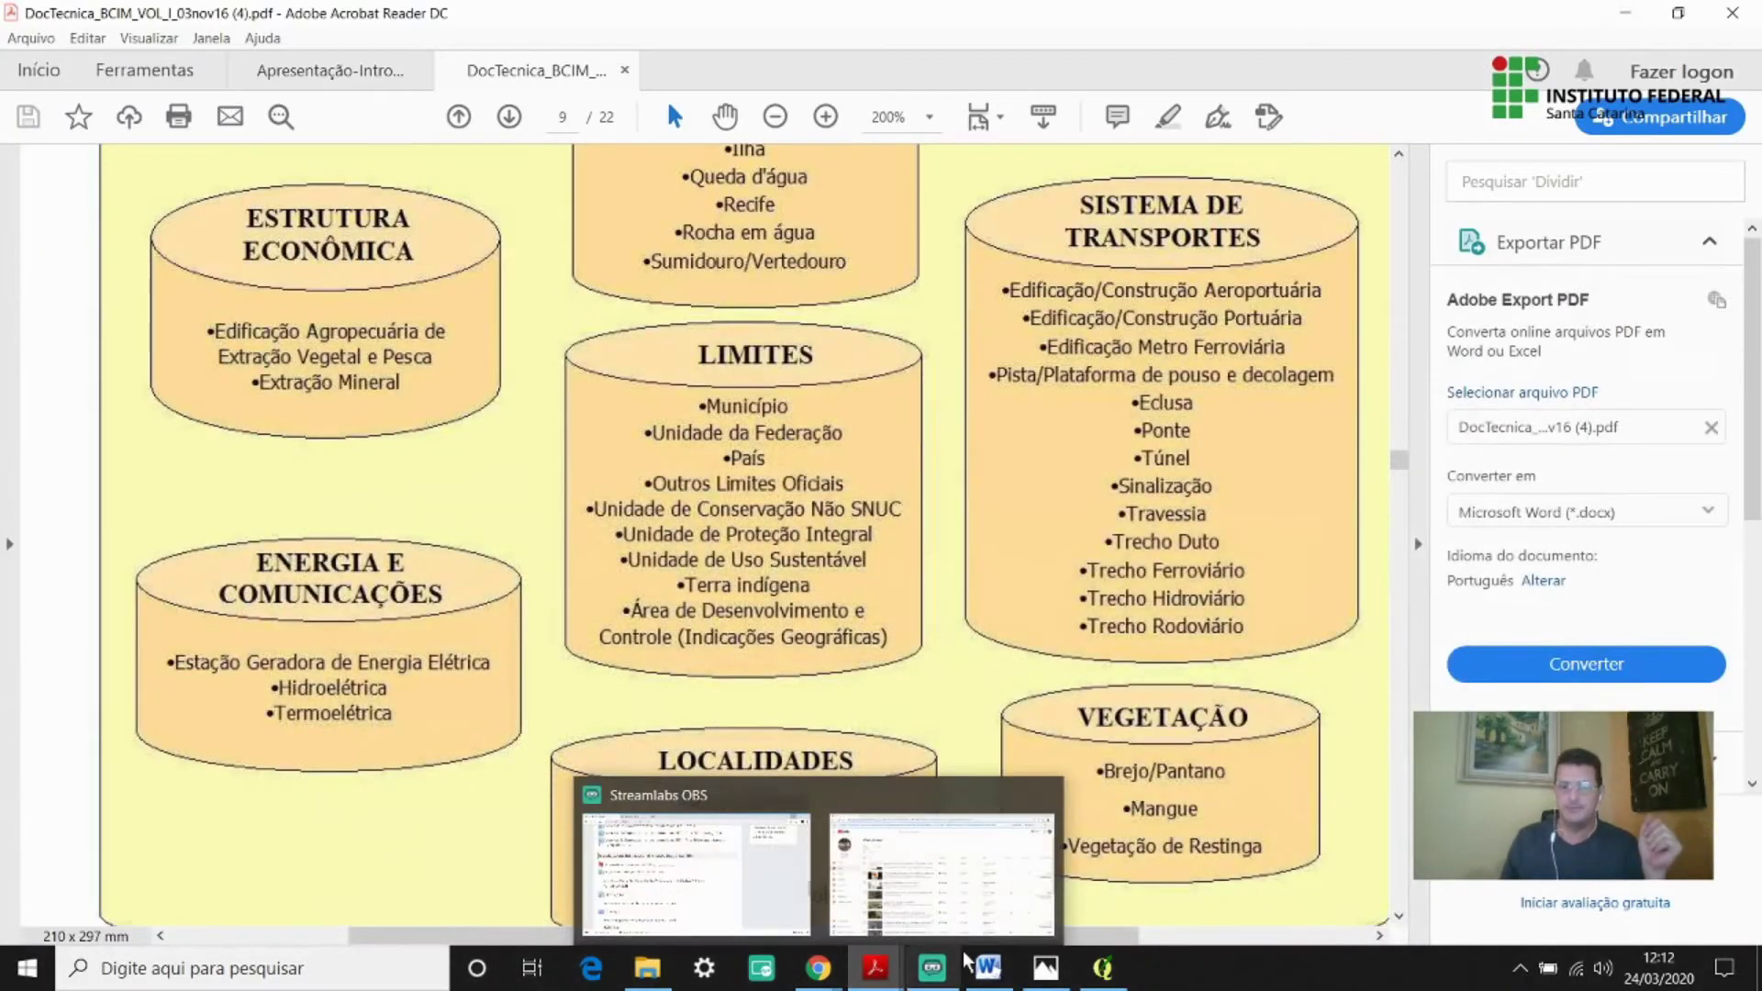
Switch to QGIS and start adding a vector layer, moving its dialog lower over the empty canvas.
click(1104, 971)
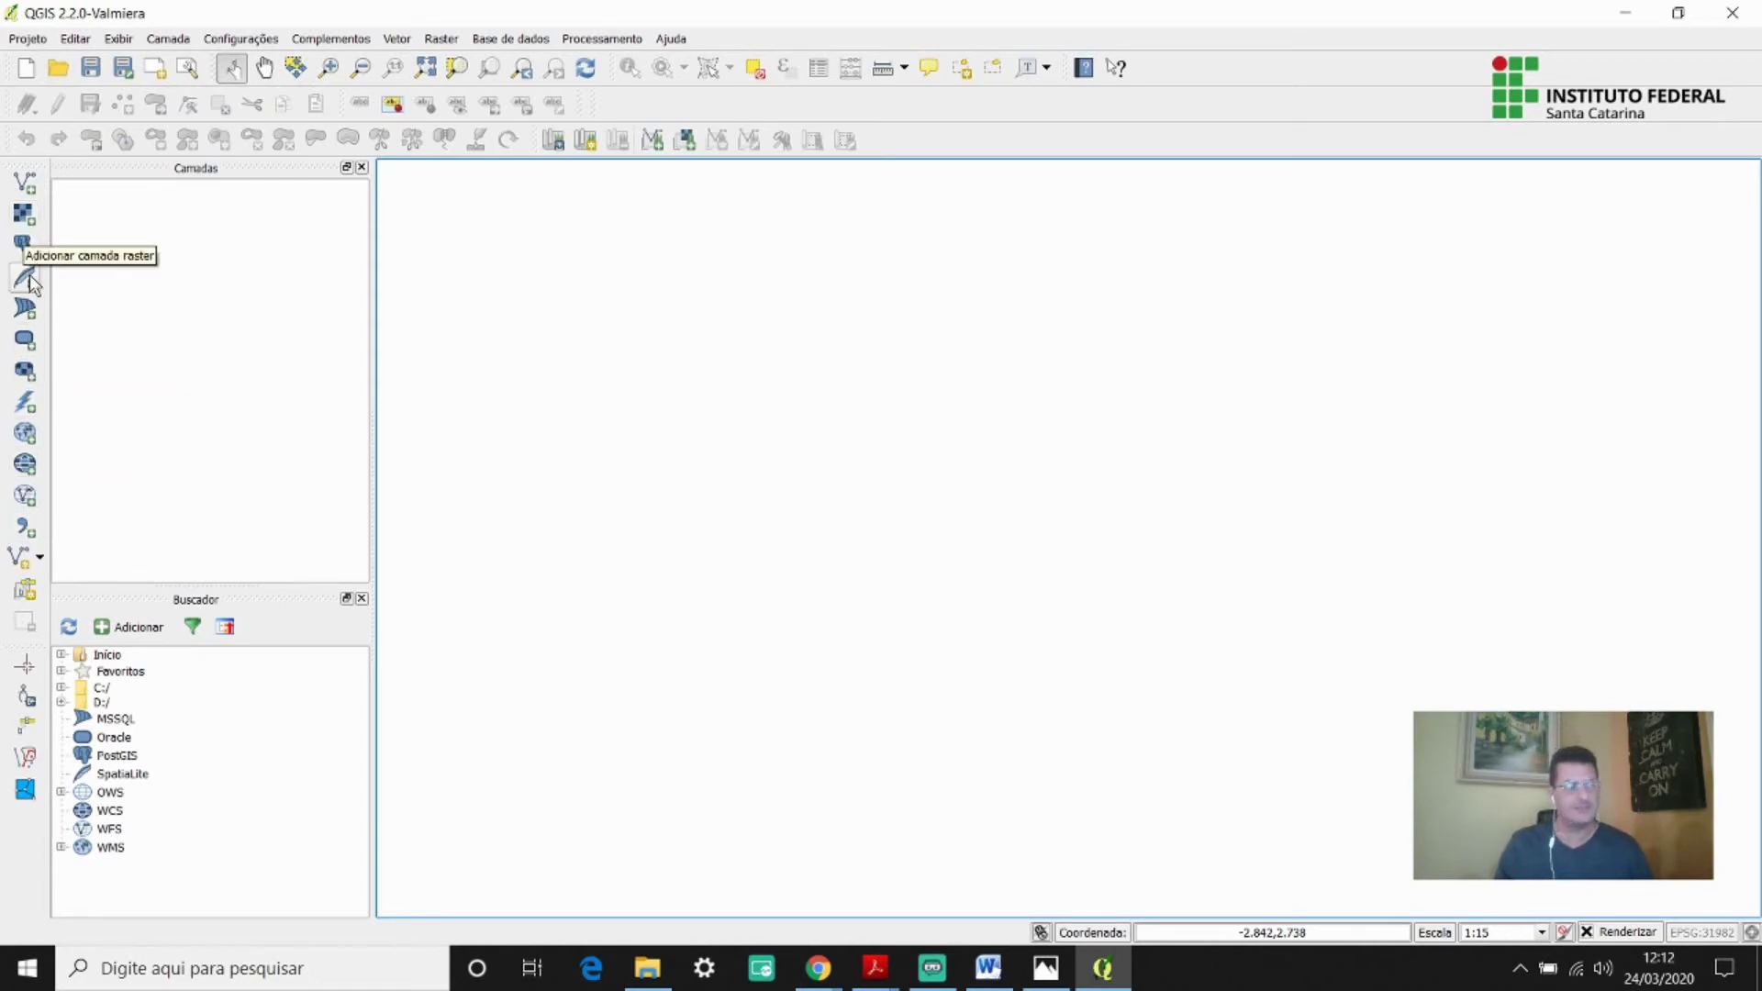
click(34, 194)
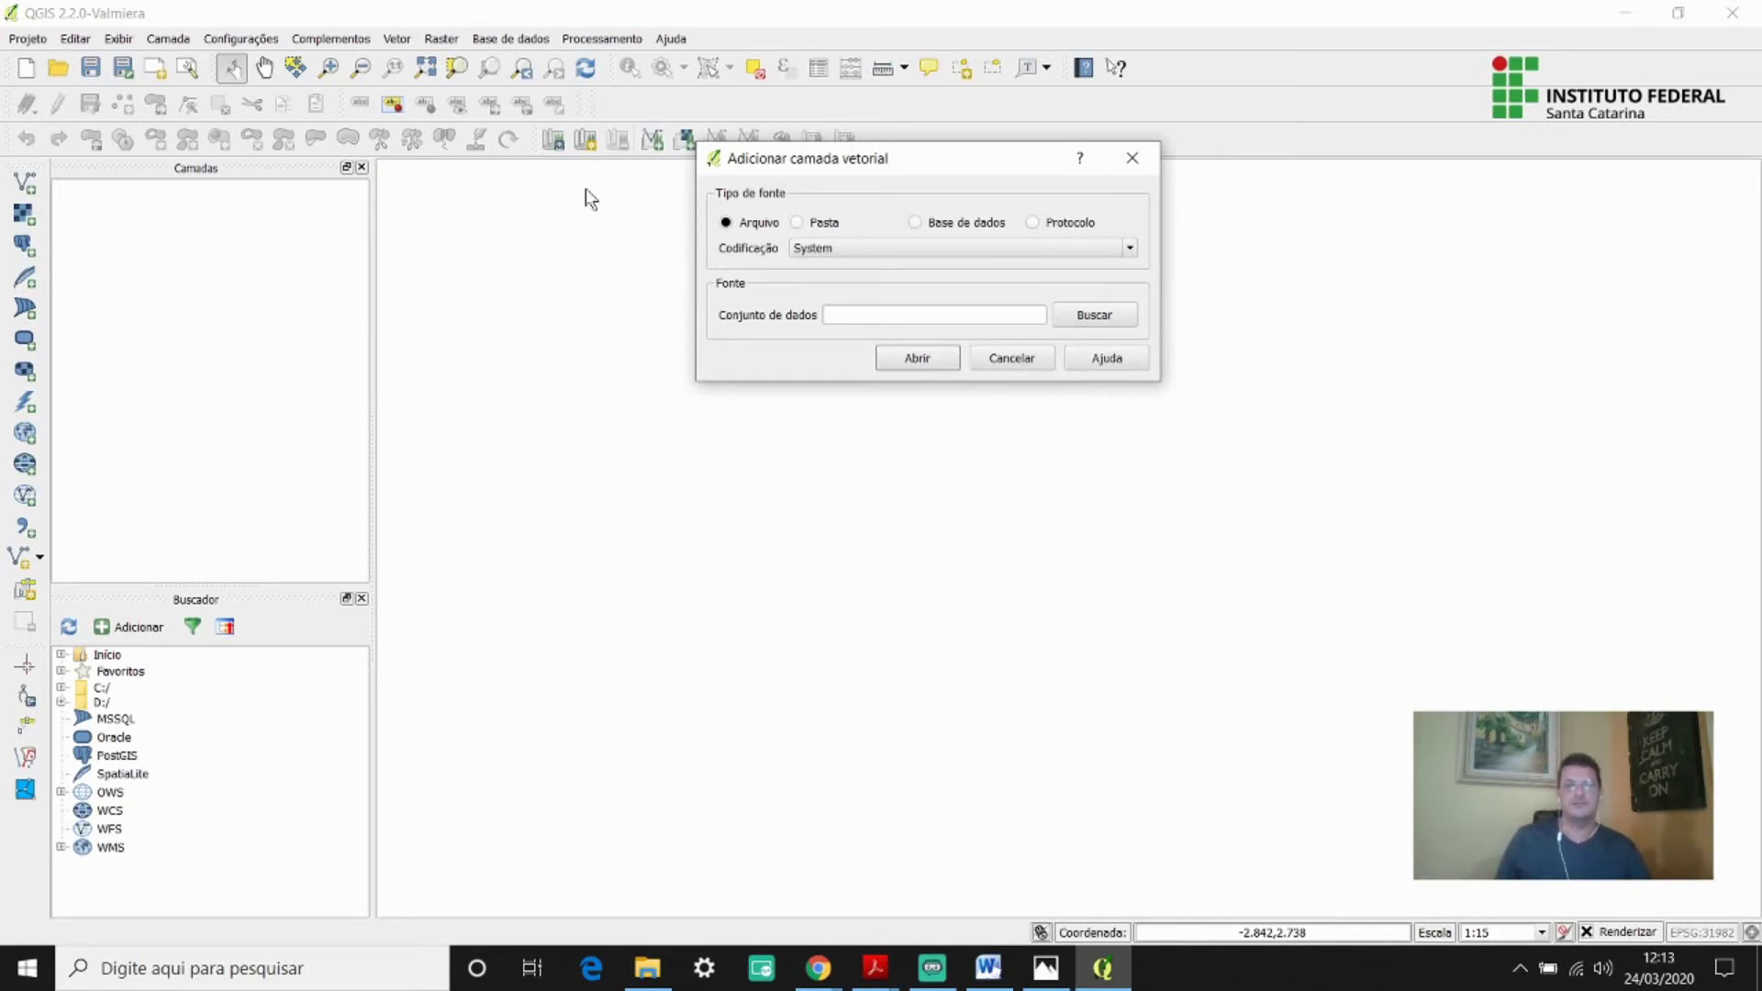
drag(762, 158, 751, 285)
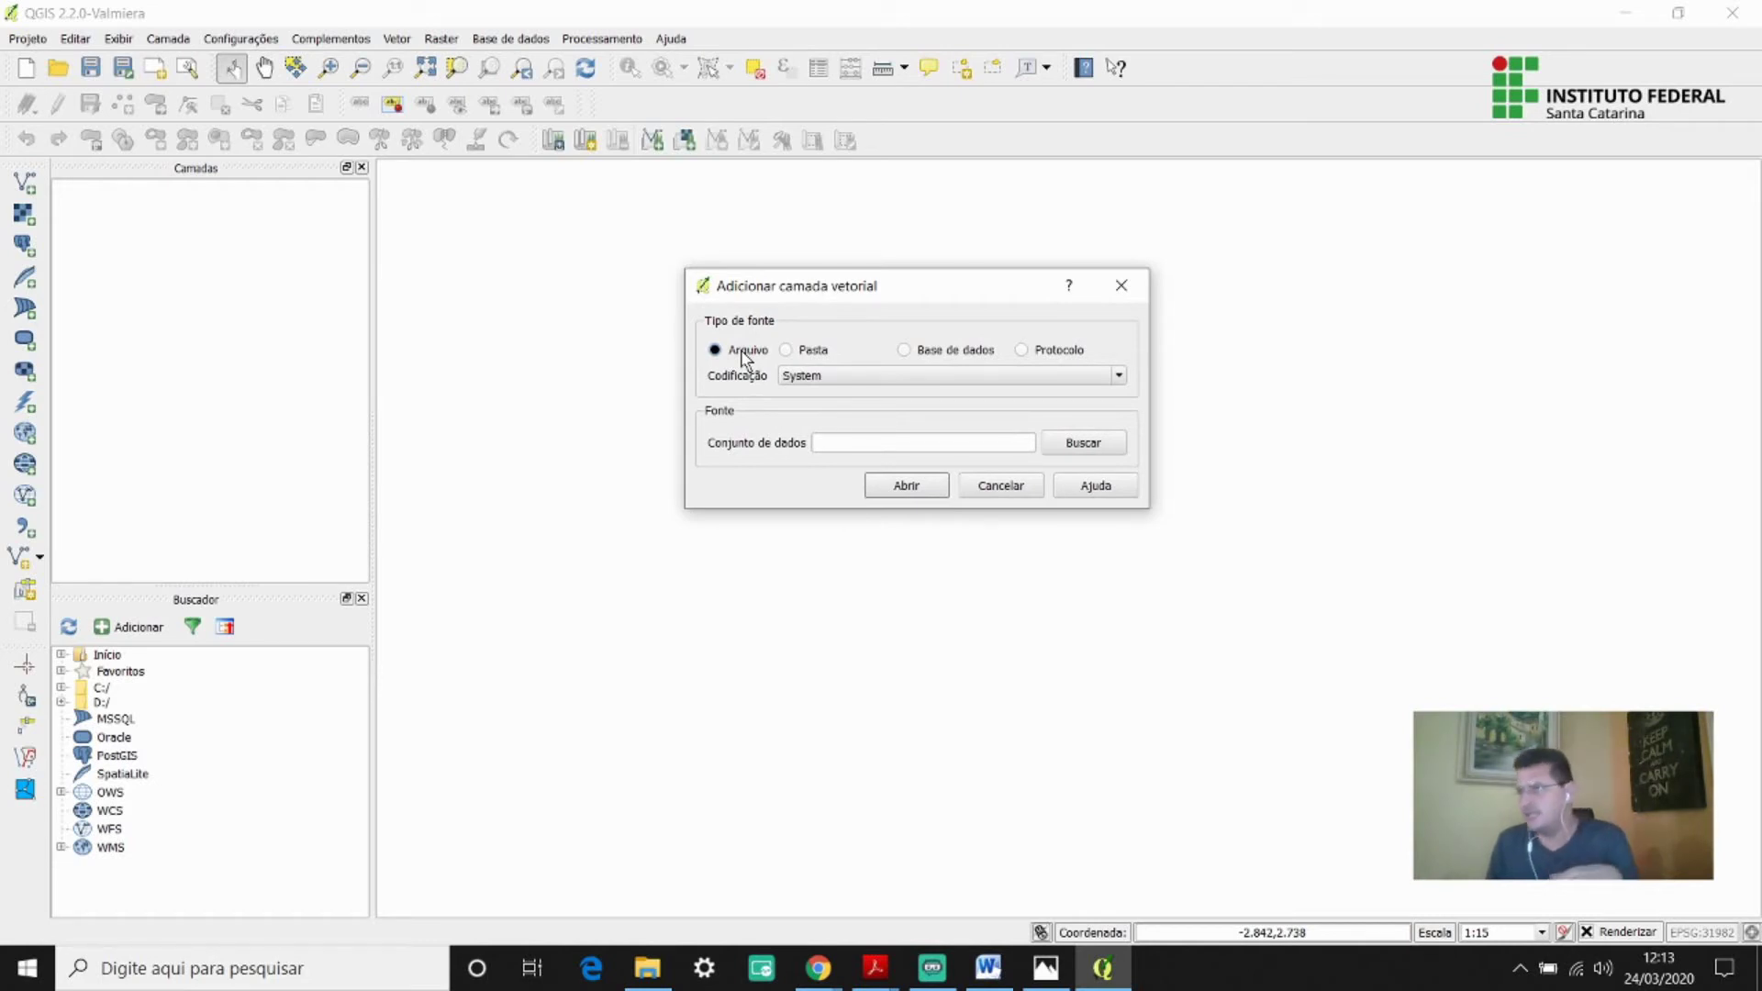
Examine the options of the Pasta, Base de dados and Protocolo source types, including the list of database types.
click(797, 351)
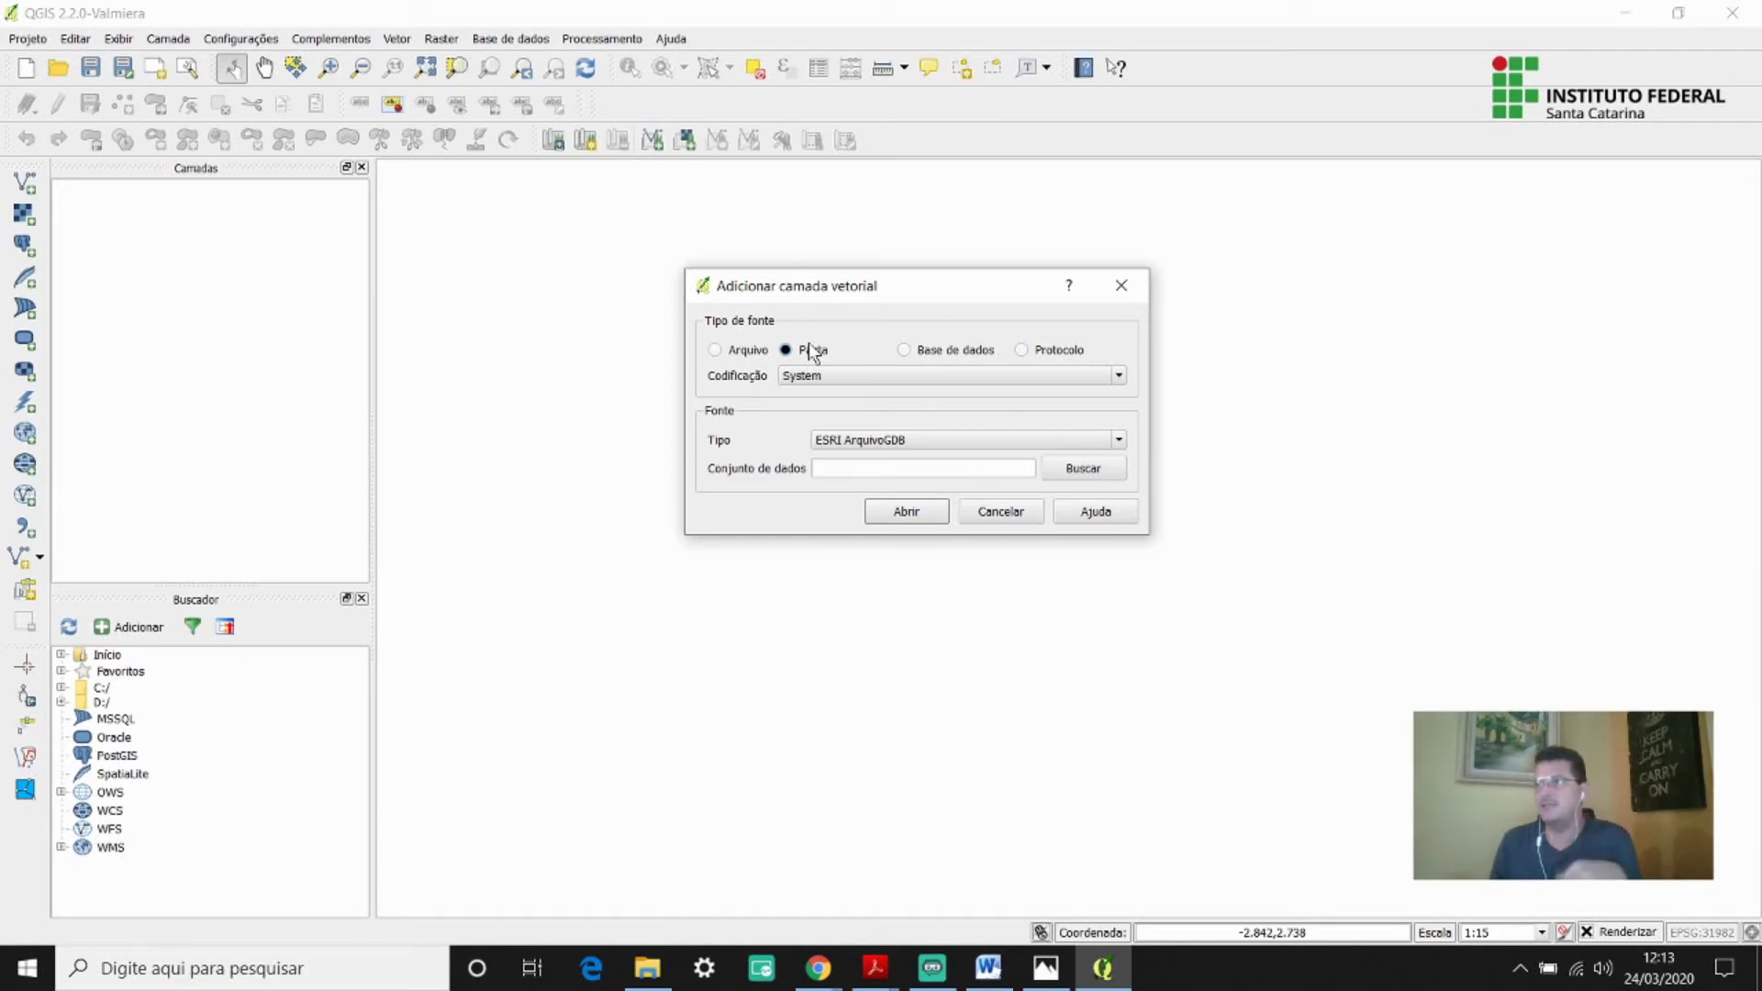
click(905, 354)
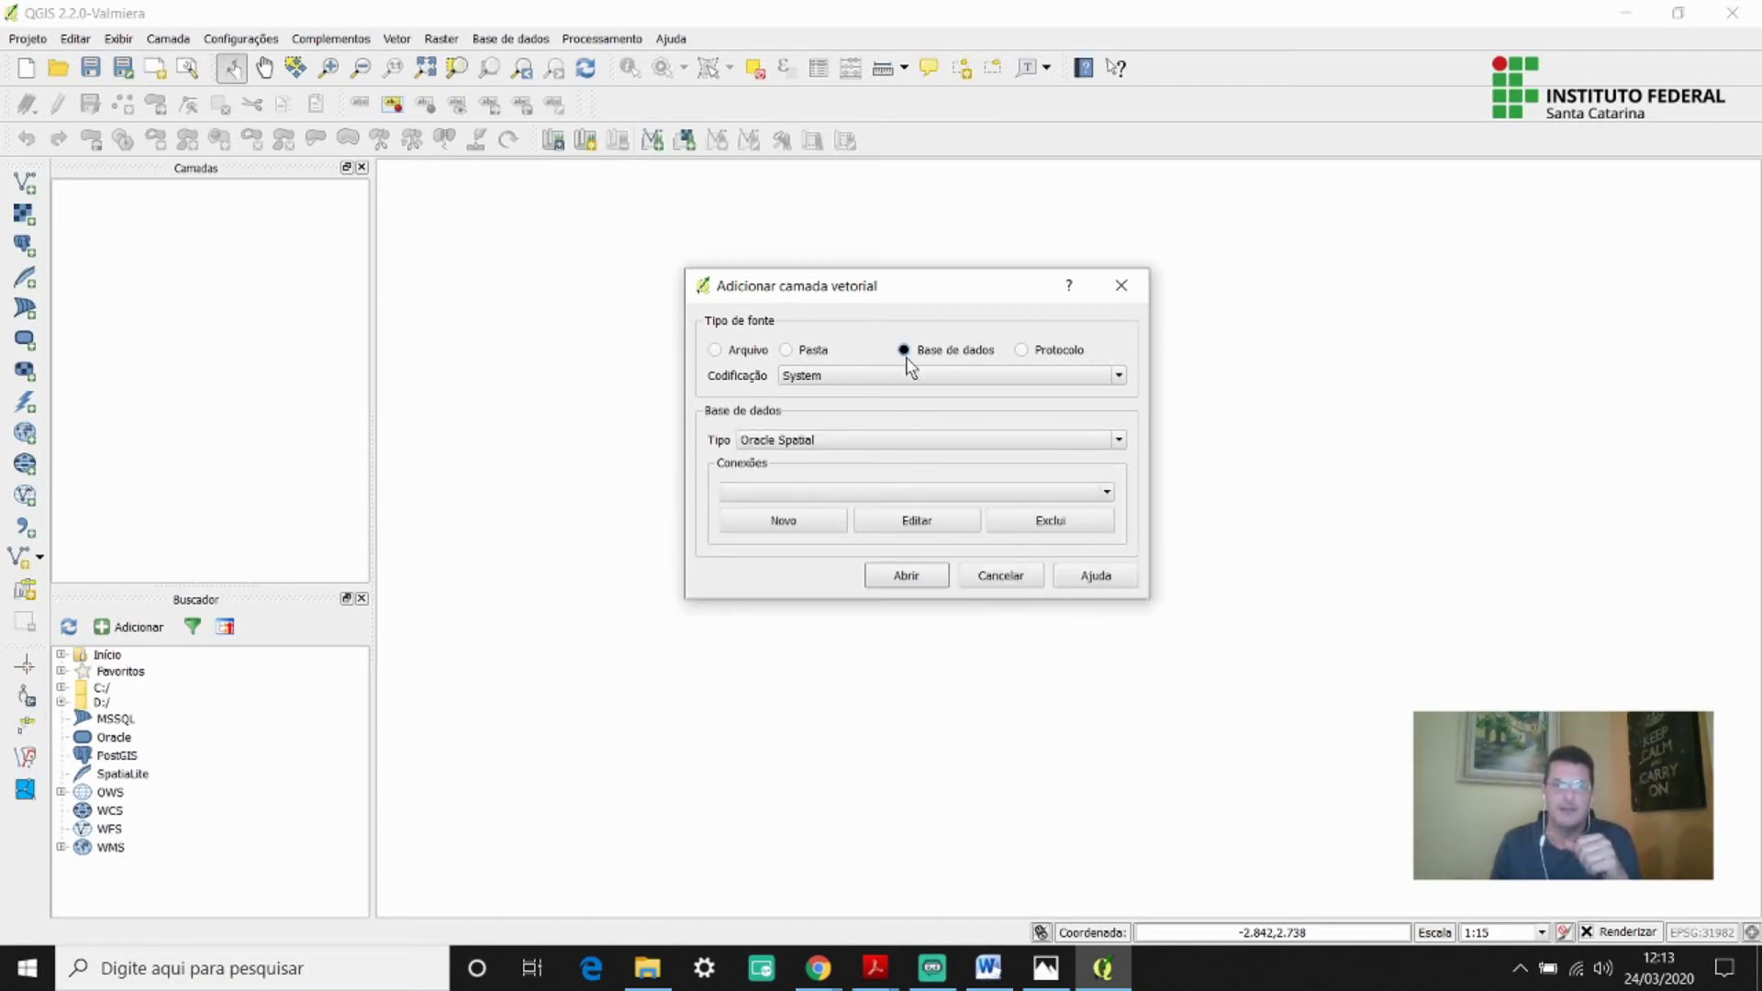
click(844, 441)
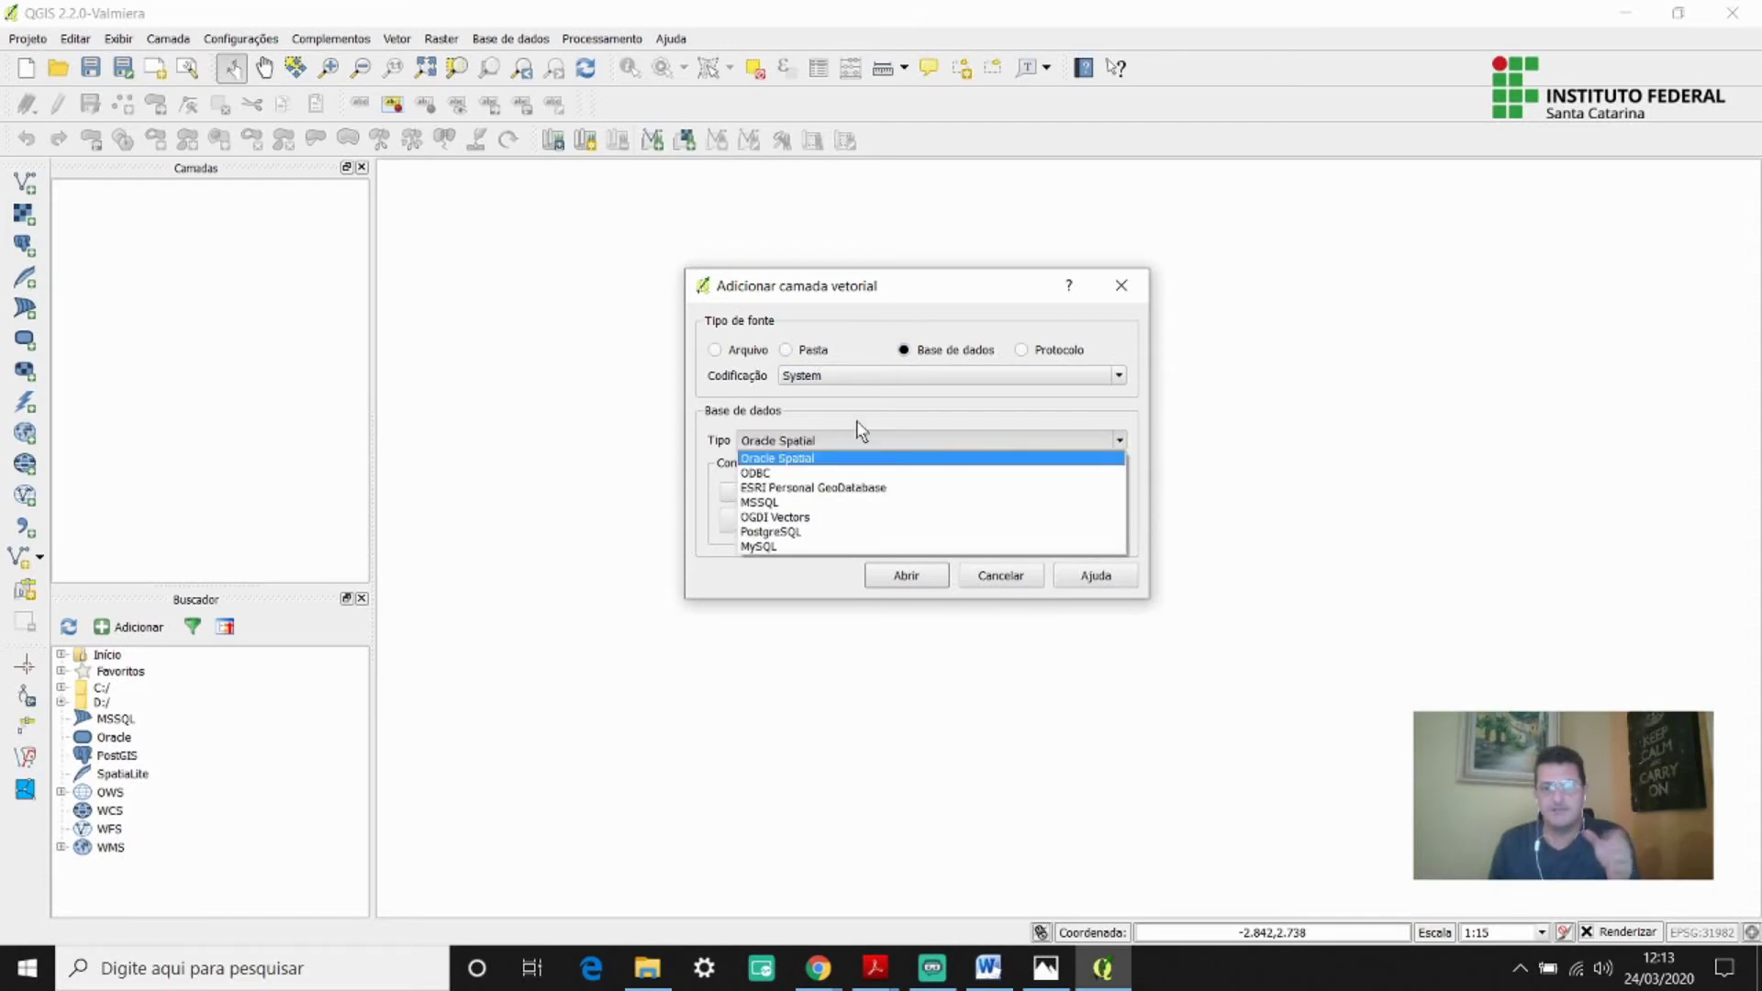
click(855, 434)
click(1028, 352)
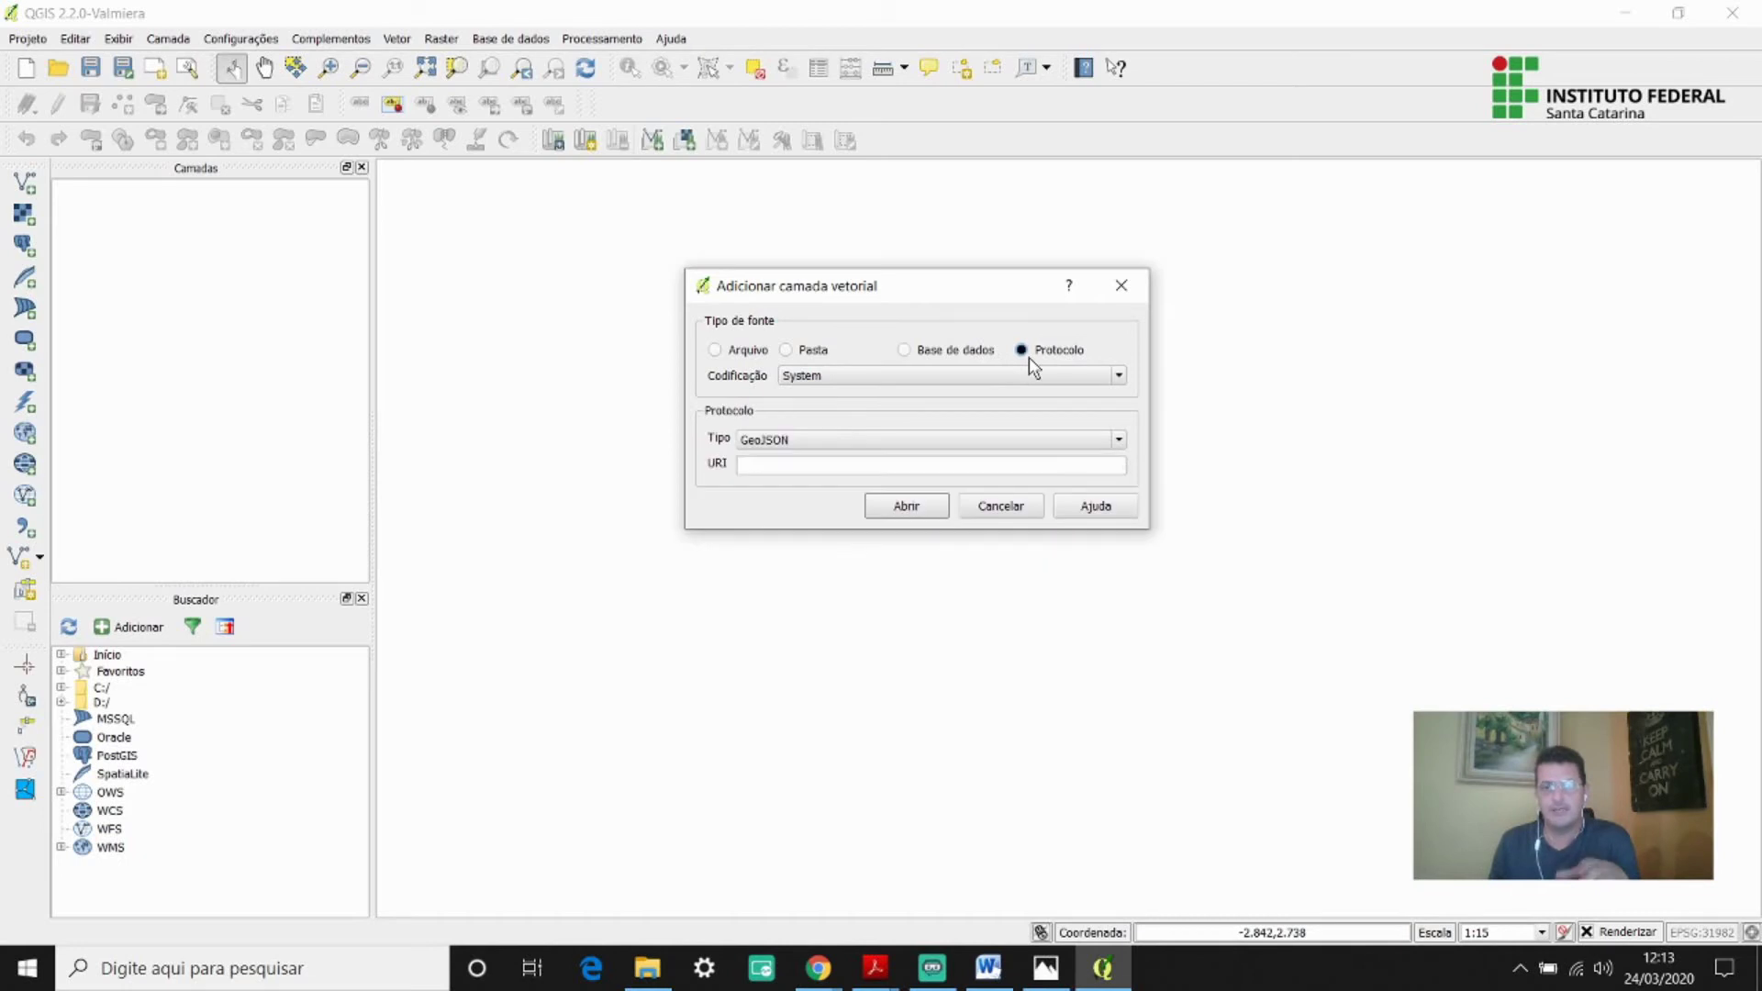
click(1017, 371)
click(1017, 371)
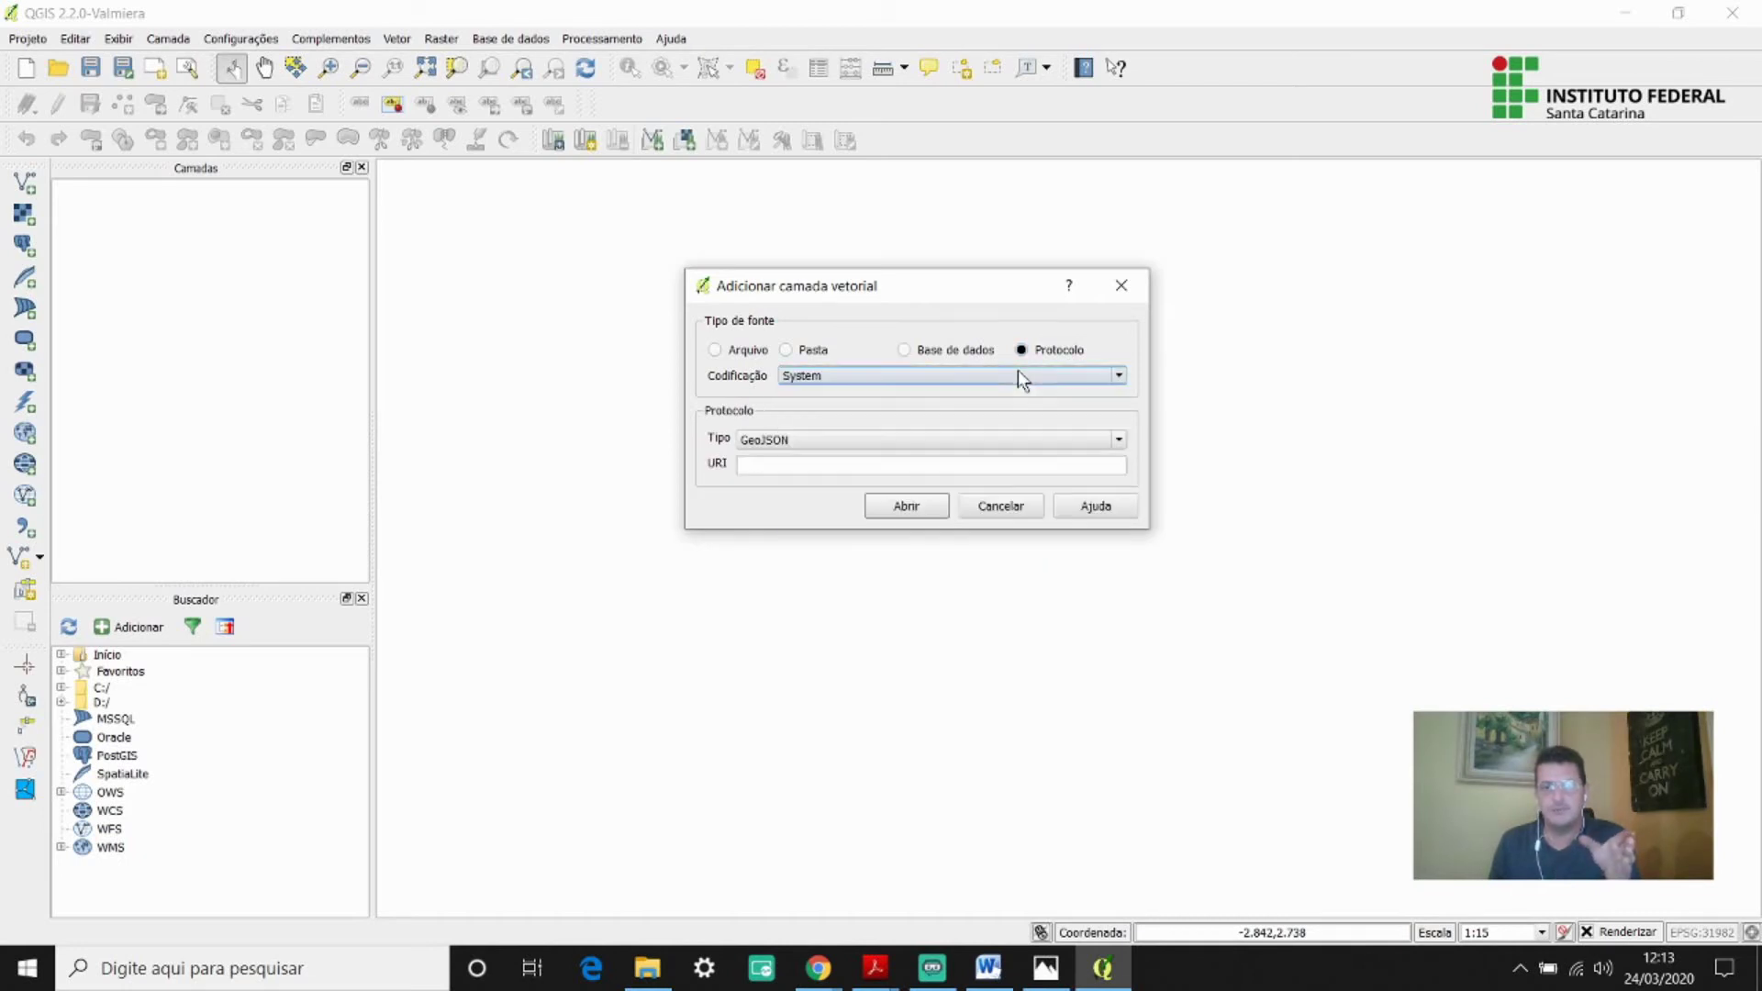
click(876, 440)
click(876, 437)
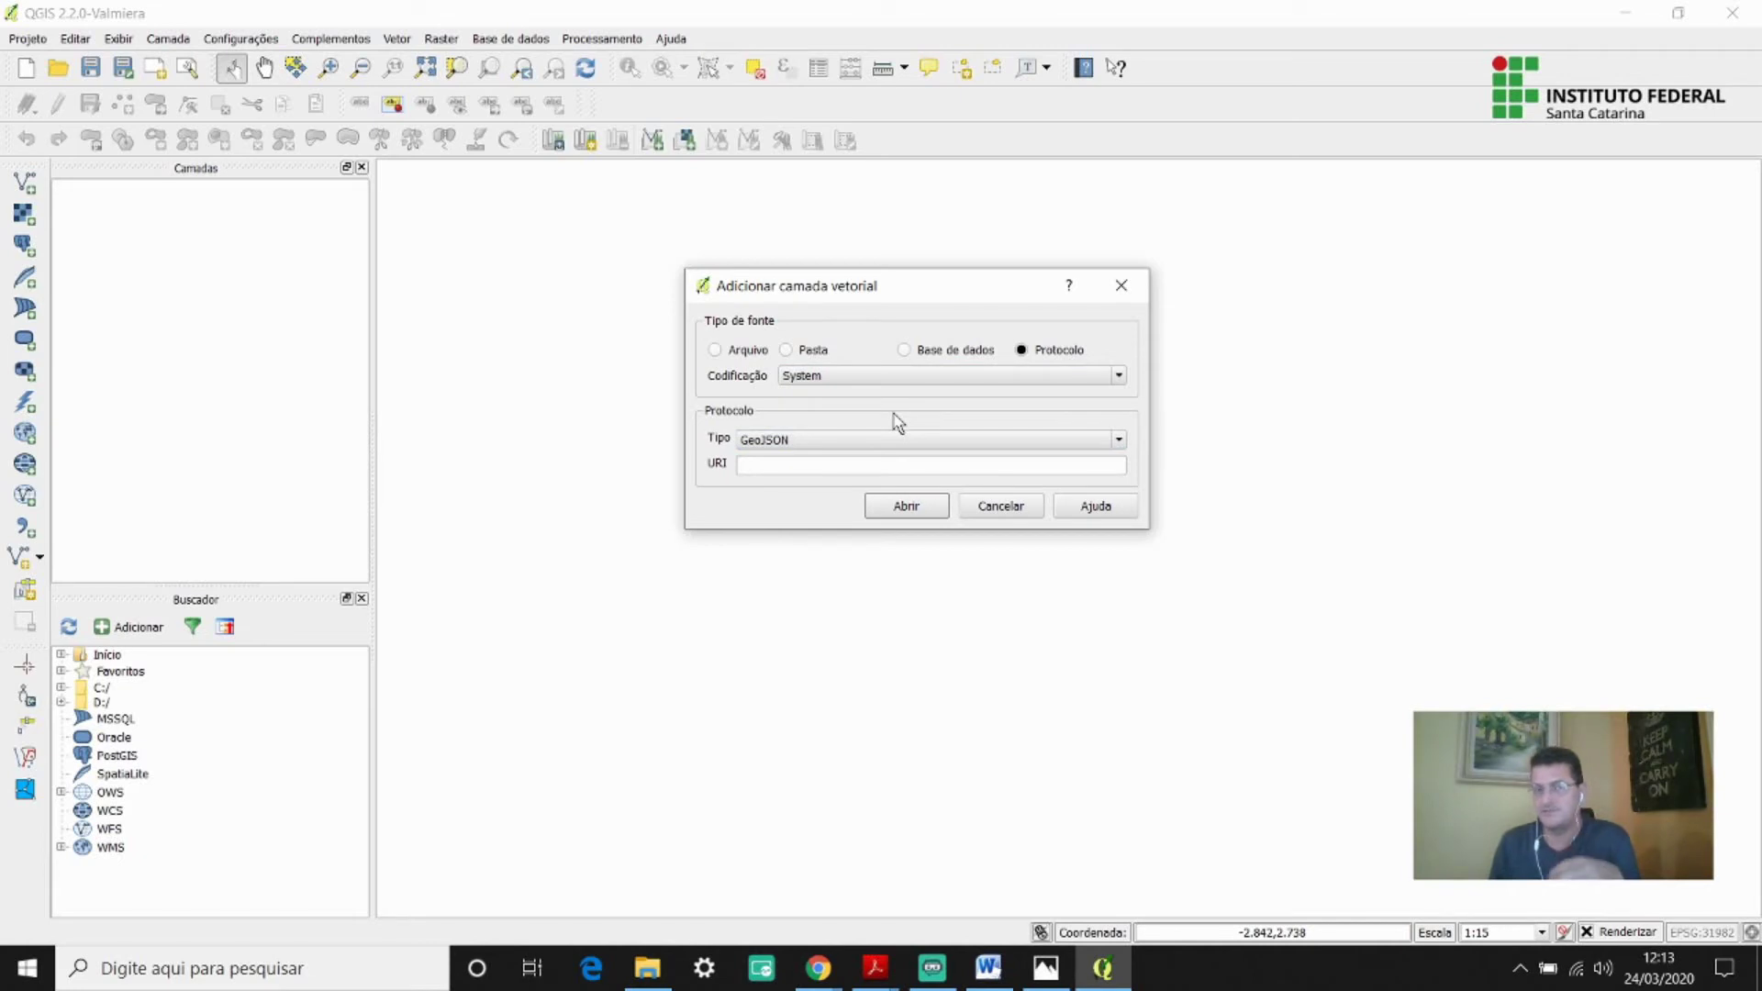
Set the source type to Arquivo and browse for the dataset in the BCIM folder under Agrimensura on drive D.
click(764, 356)
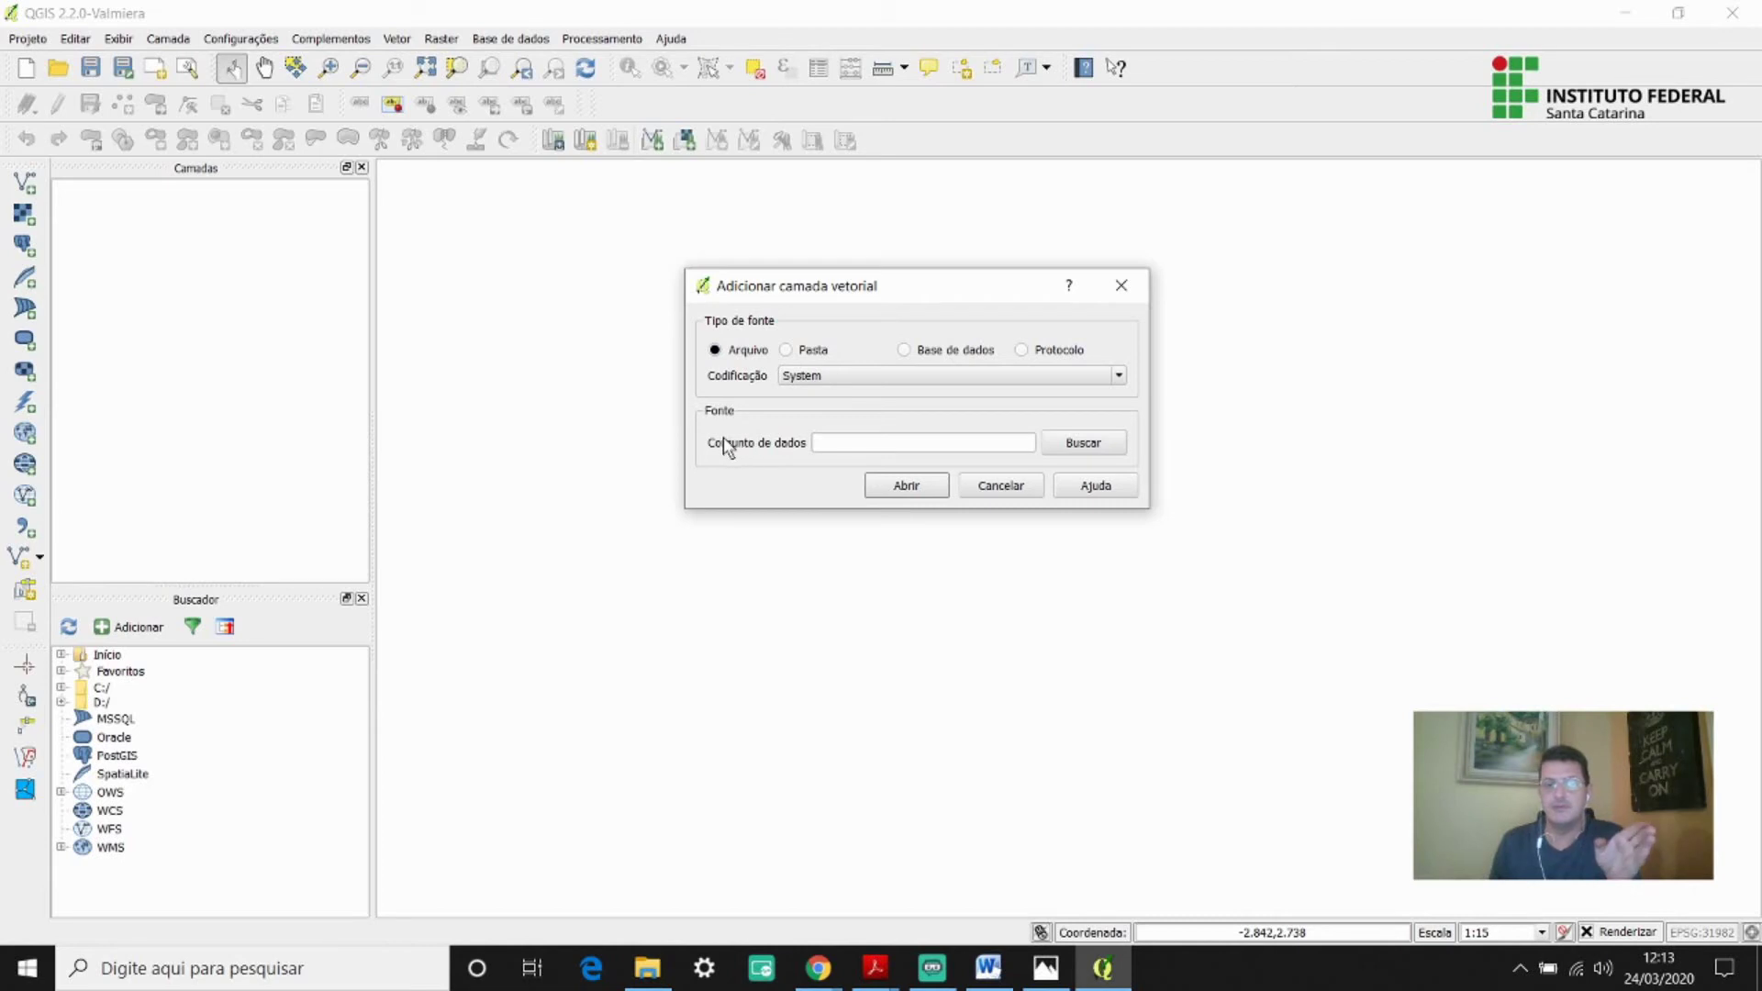
click(817, 442)
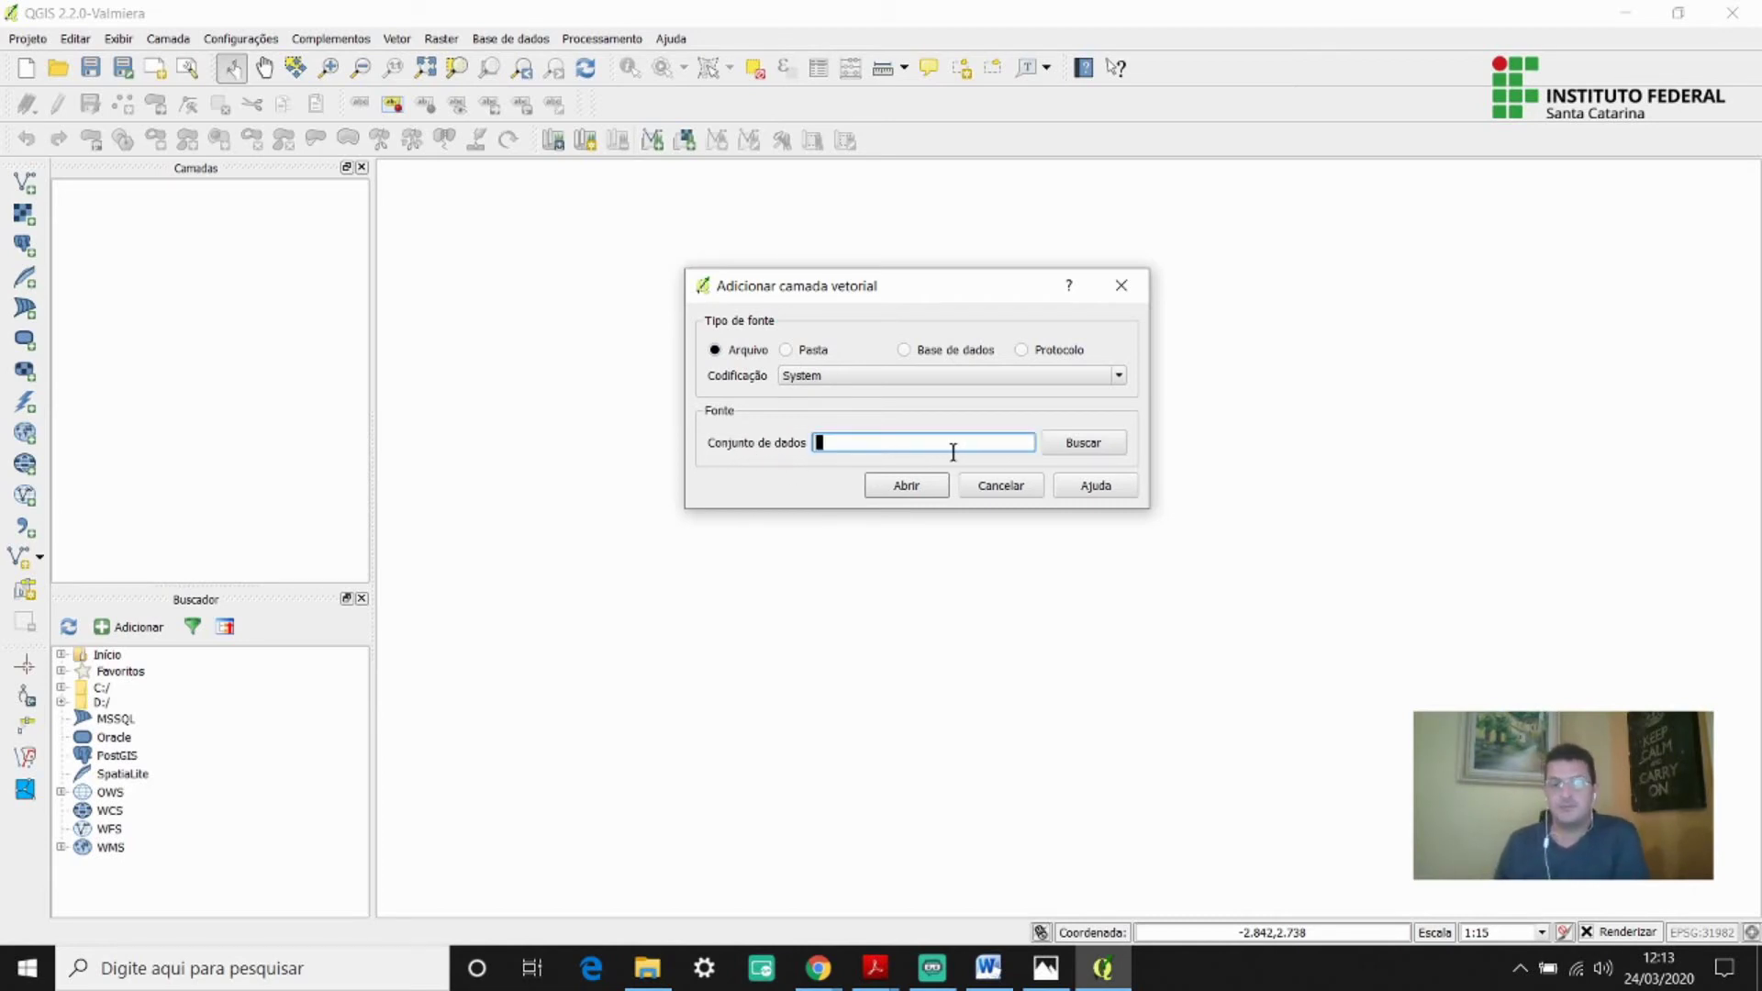
click(1083, 444)
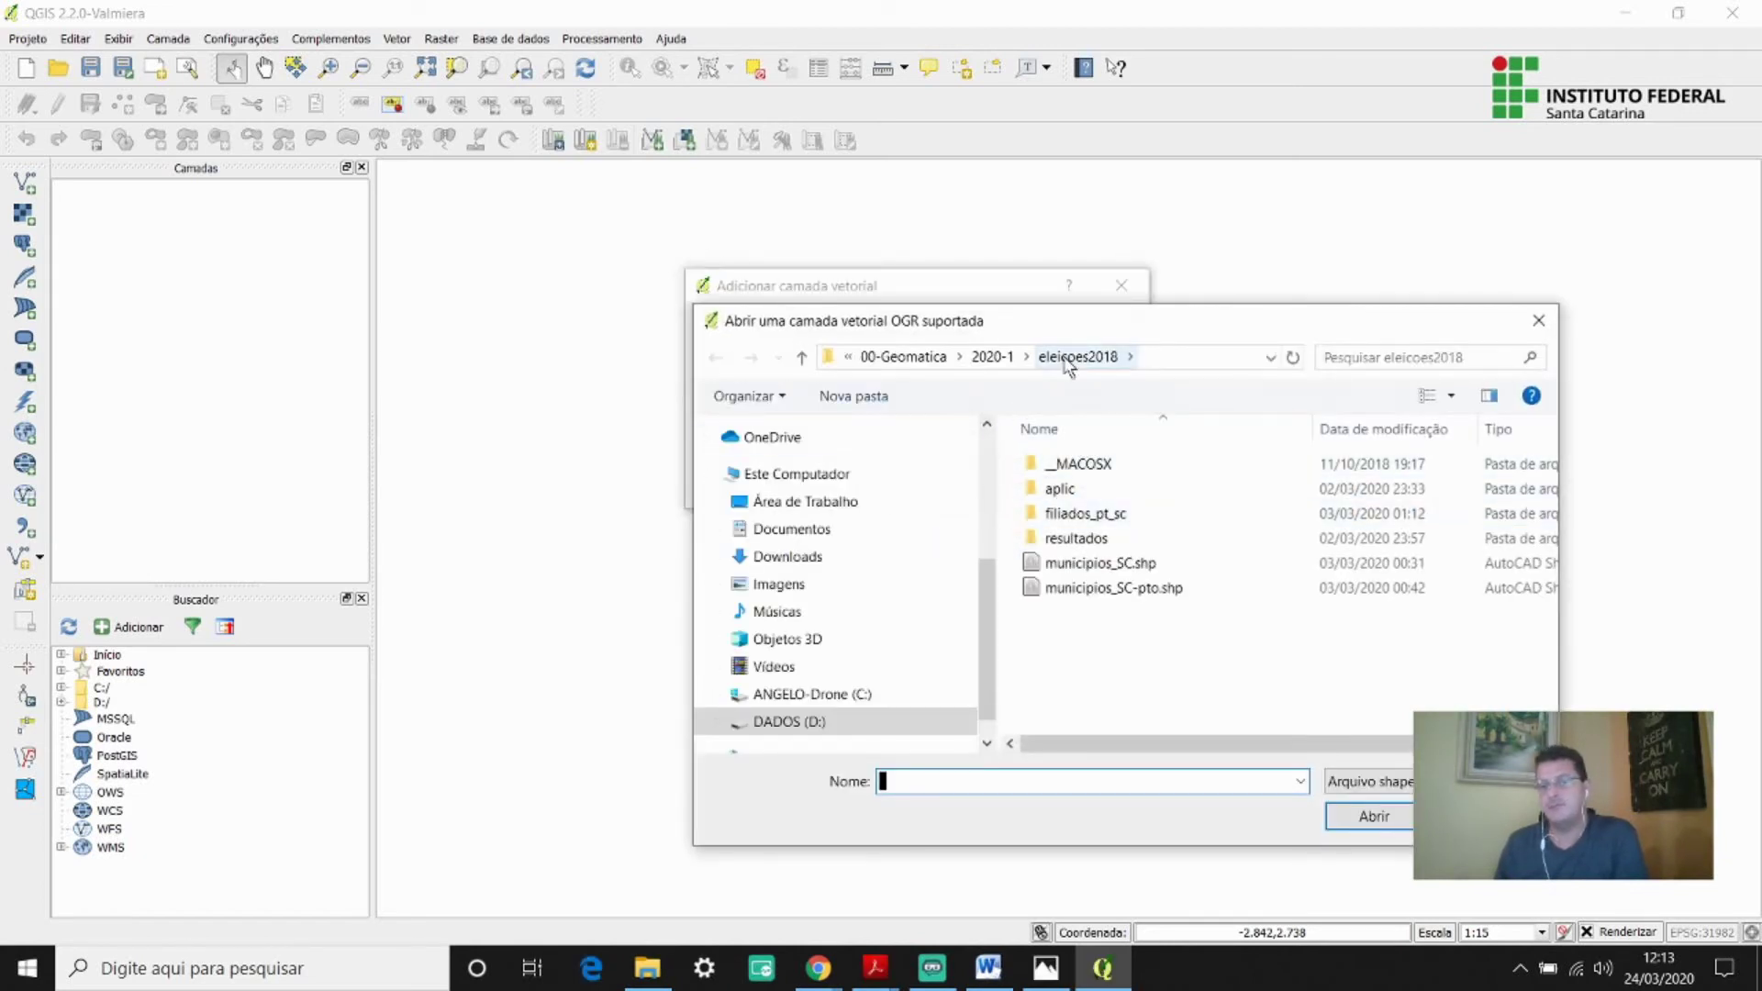
drag(1053, 318, 912, 317)
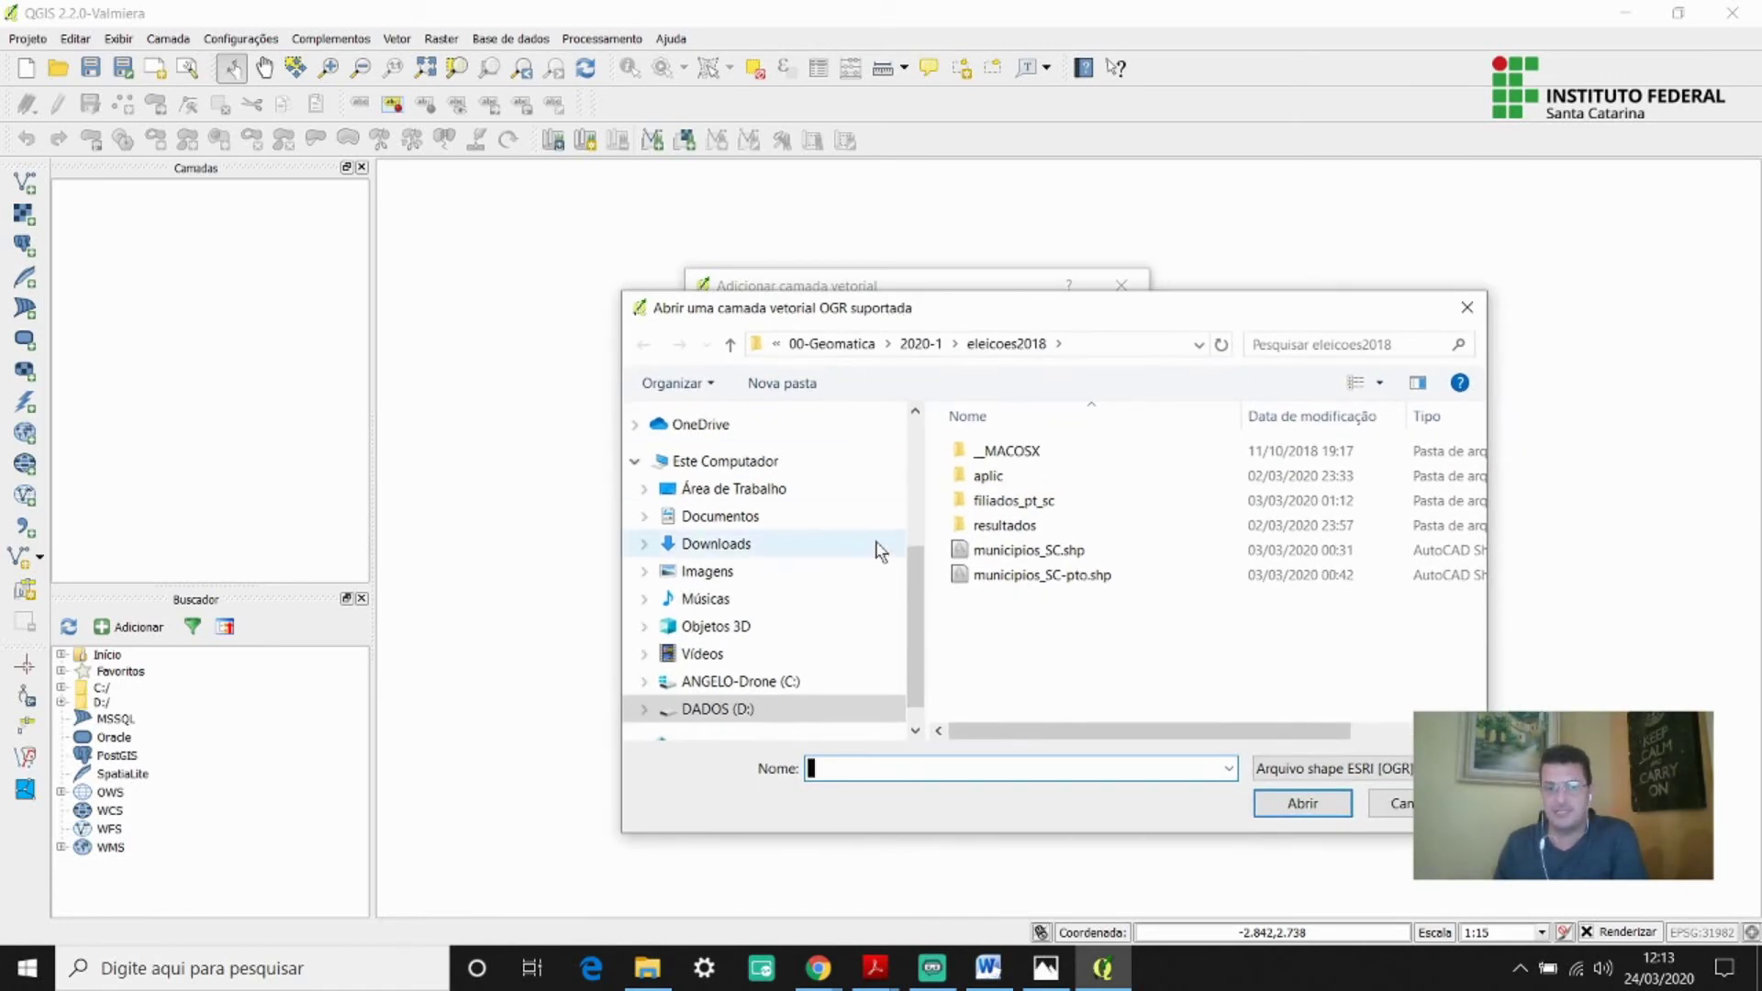
click(738, 711)
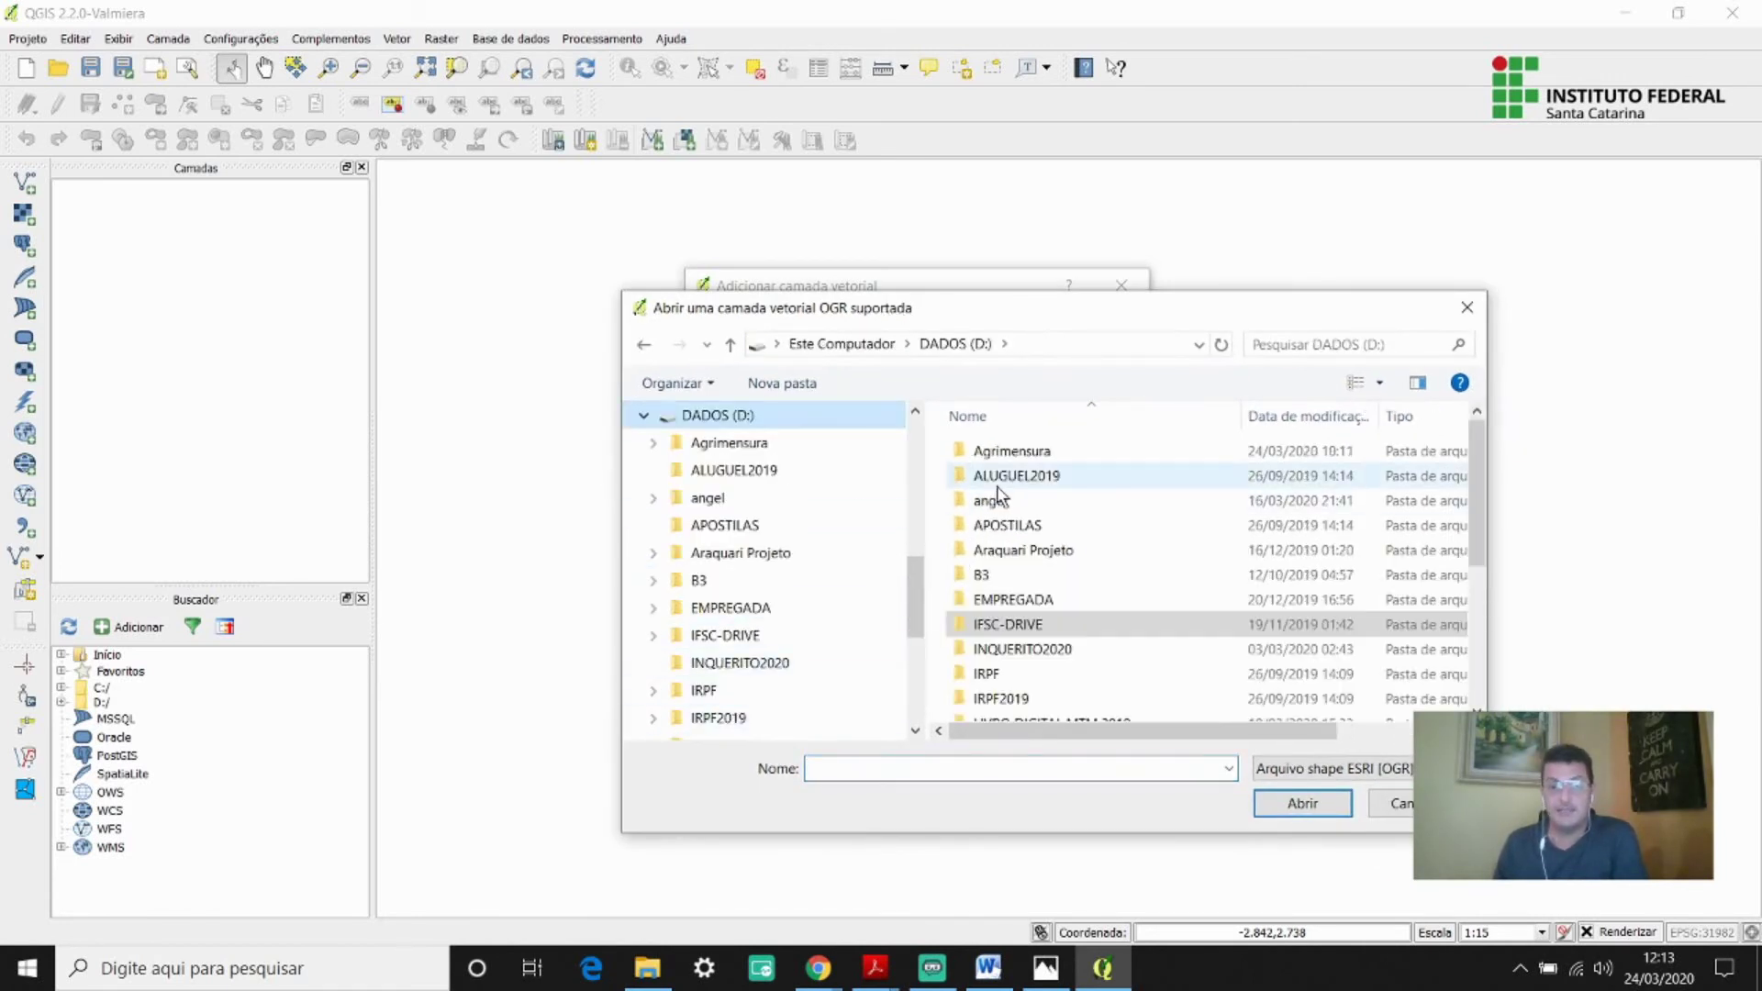
click(992, 531)
scroll(990, 528, down, 1)
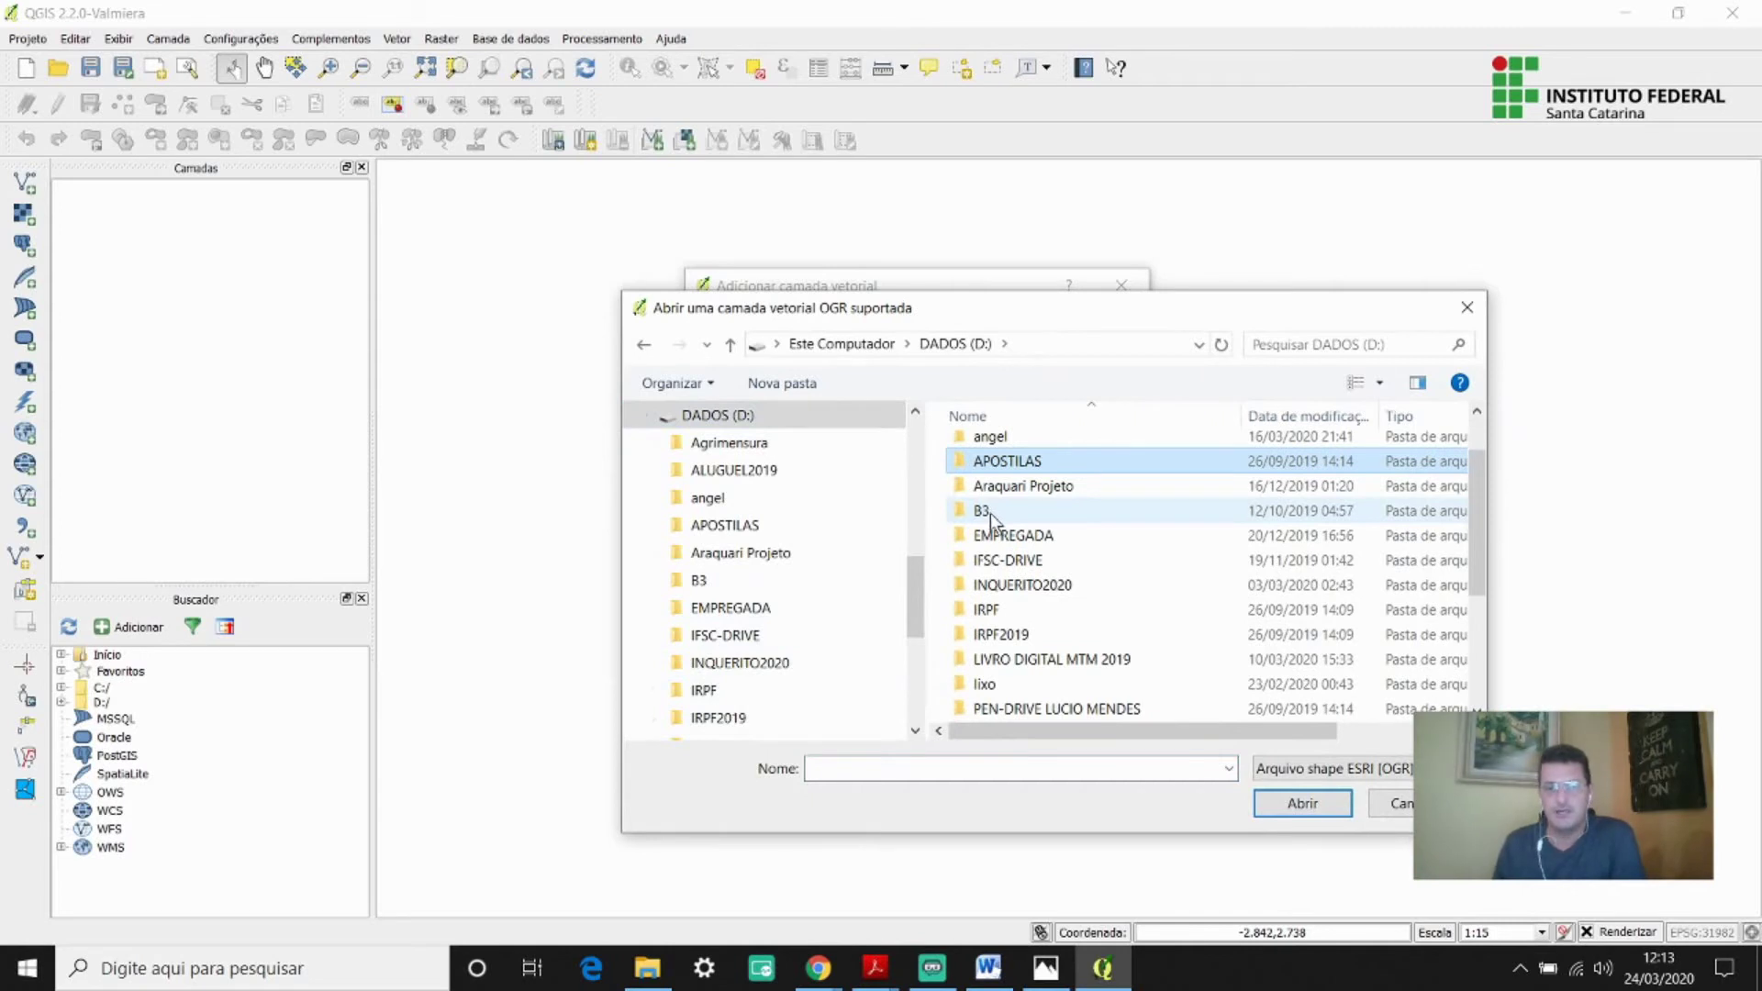
scroll(991, 523, down, 1)
scroll(993, 522, down, 2)
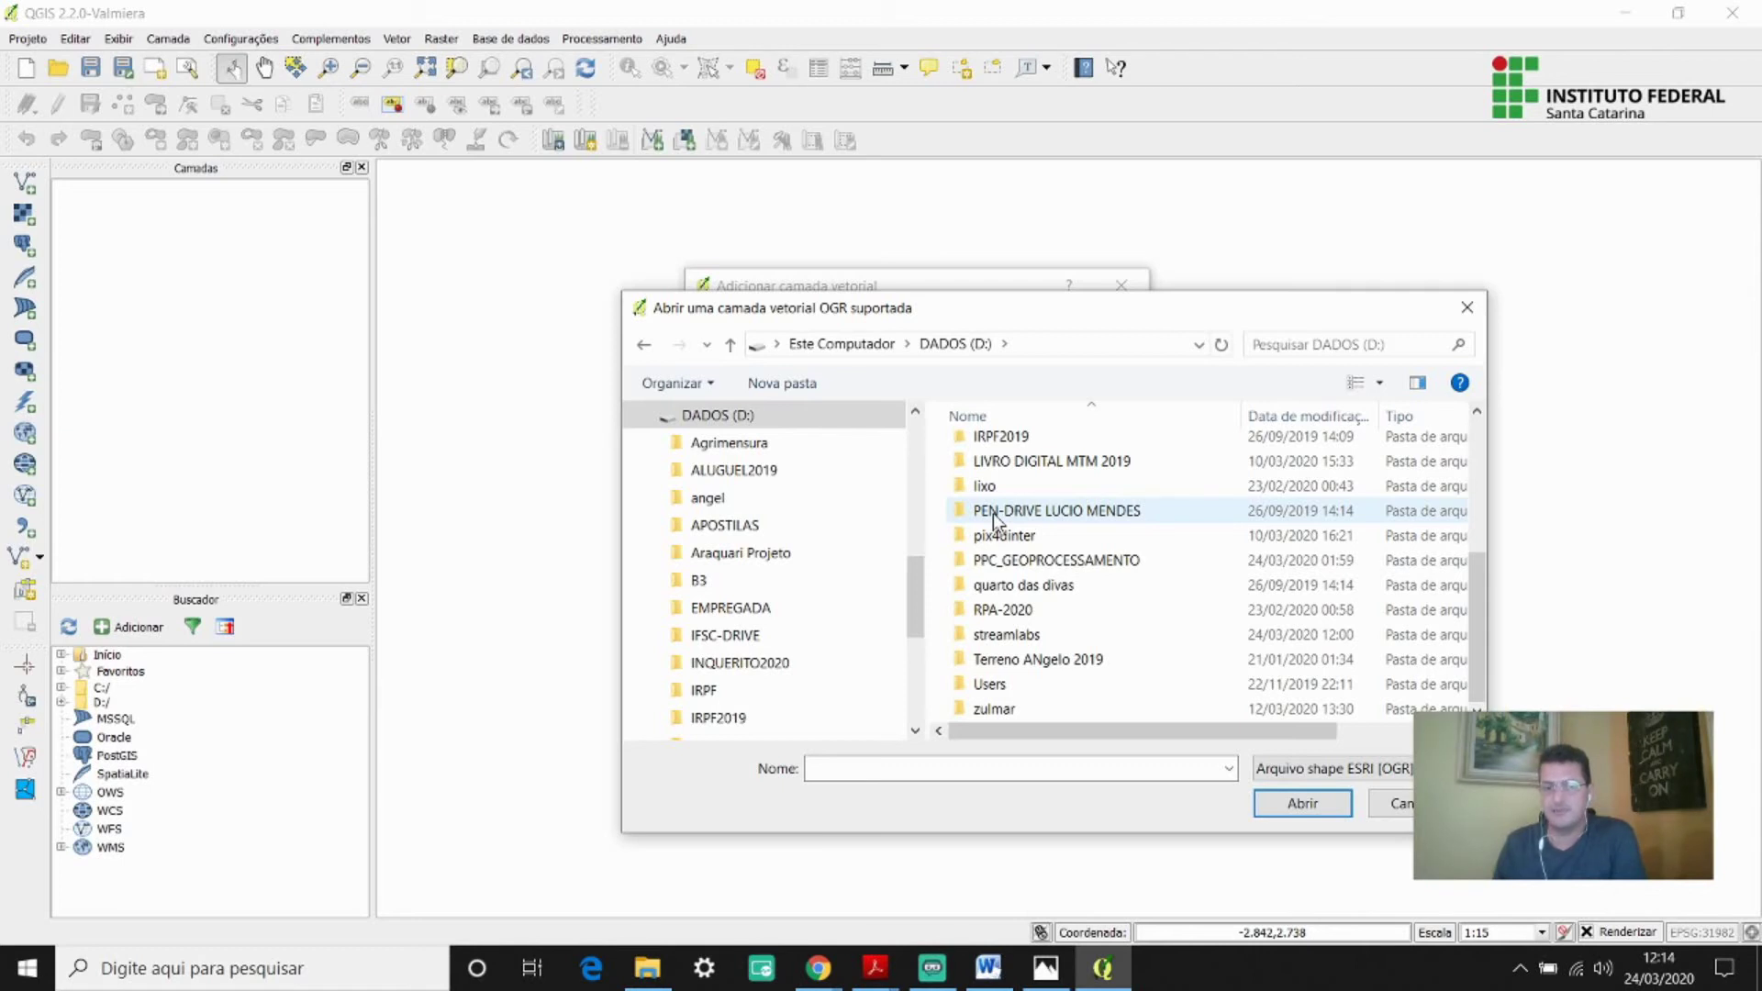
scroll(1000, 596, up, 4)
double_click(1024, 453)
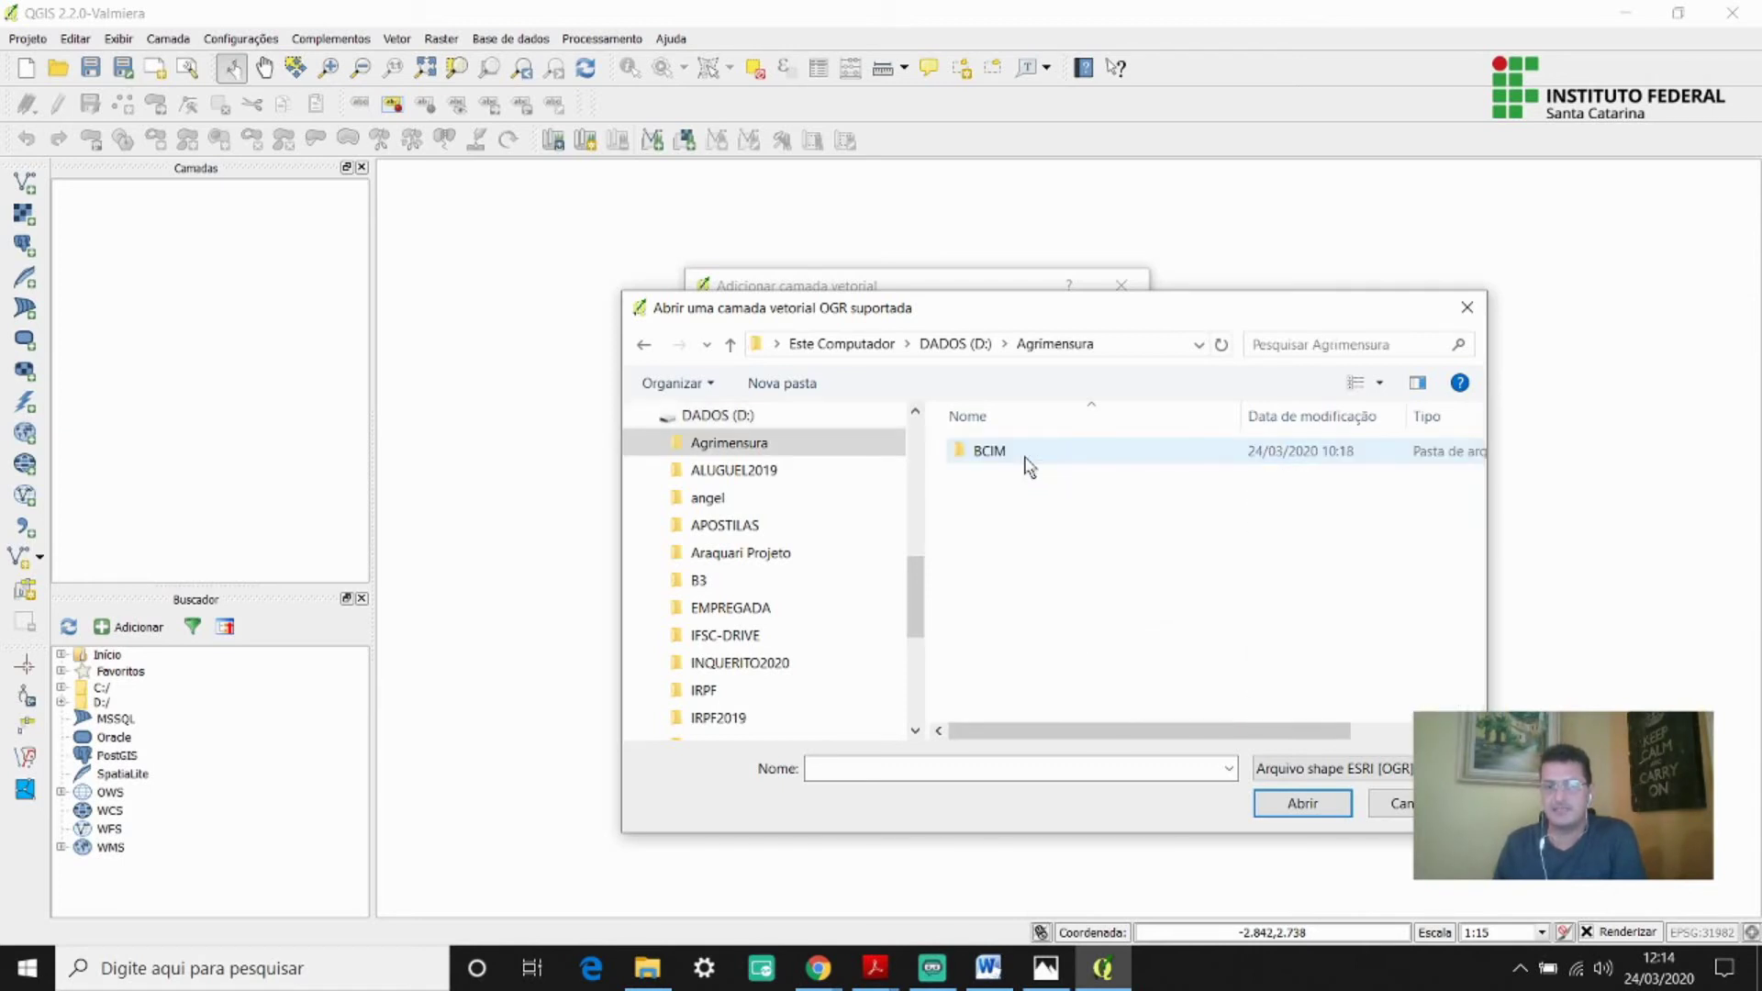
double_click(1027, 454)
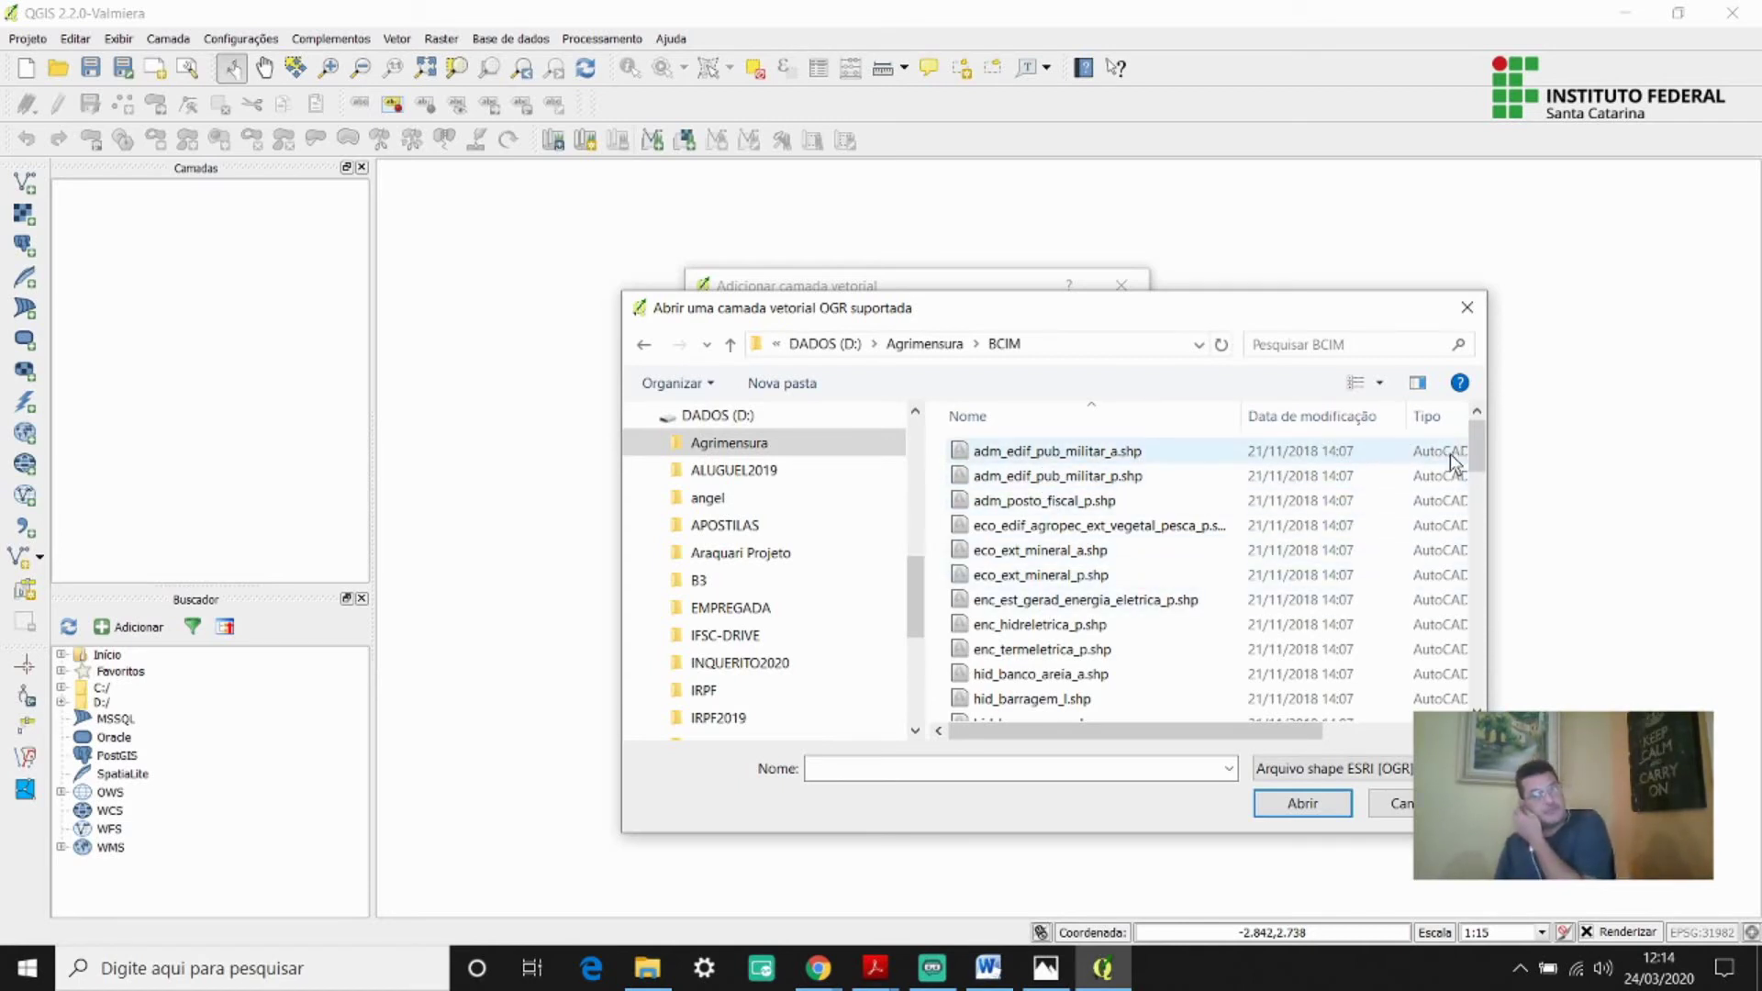
Look through the BCIM shapefiles by category, from the hid_ files to the lim_, loc_, rel_ and tra_ ones.
drag(1478, 445, 1480, 500)
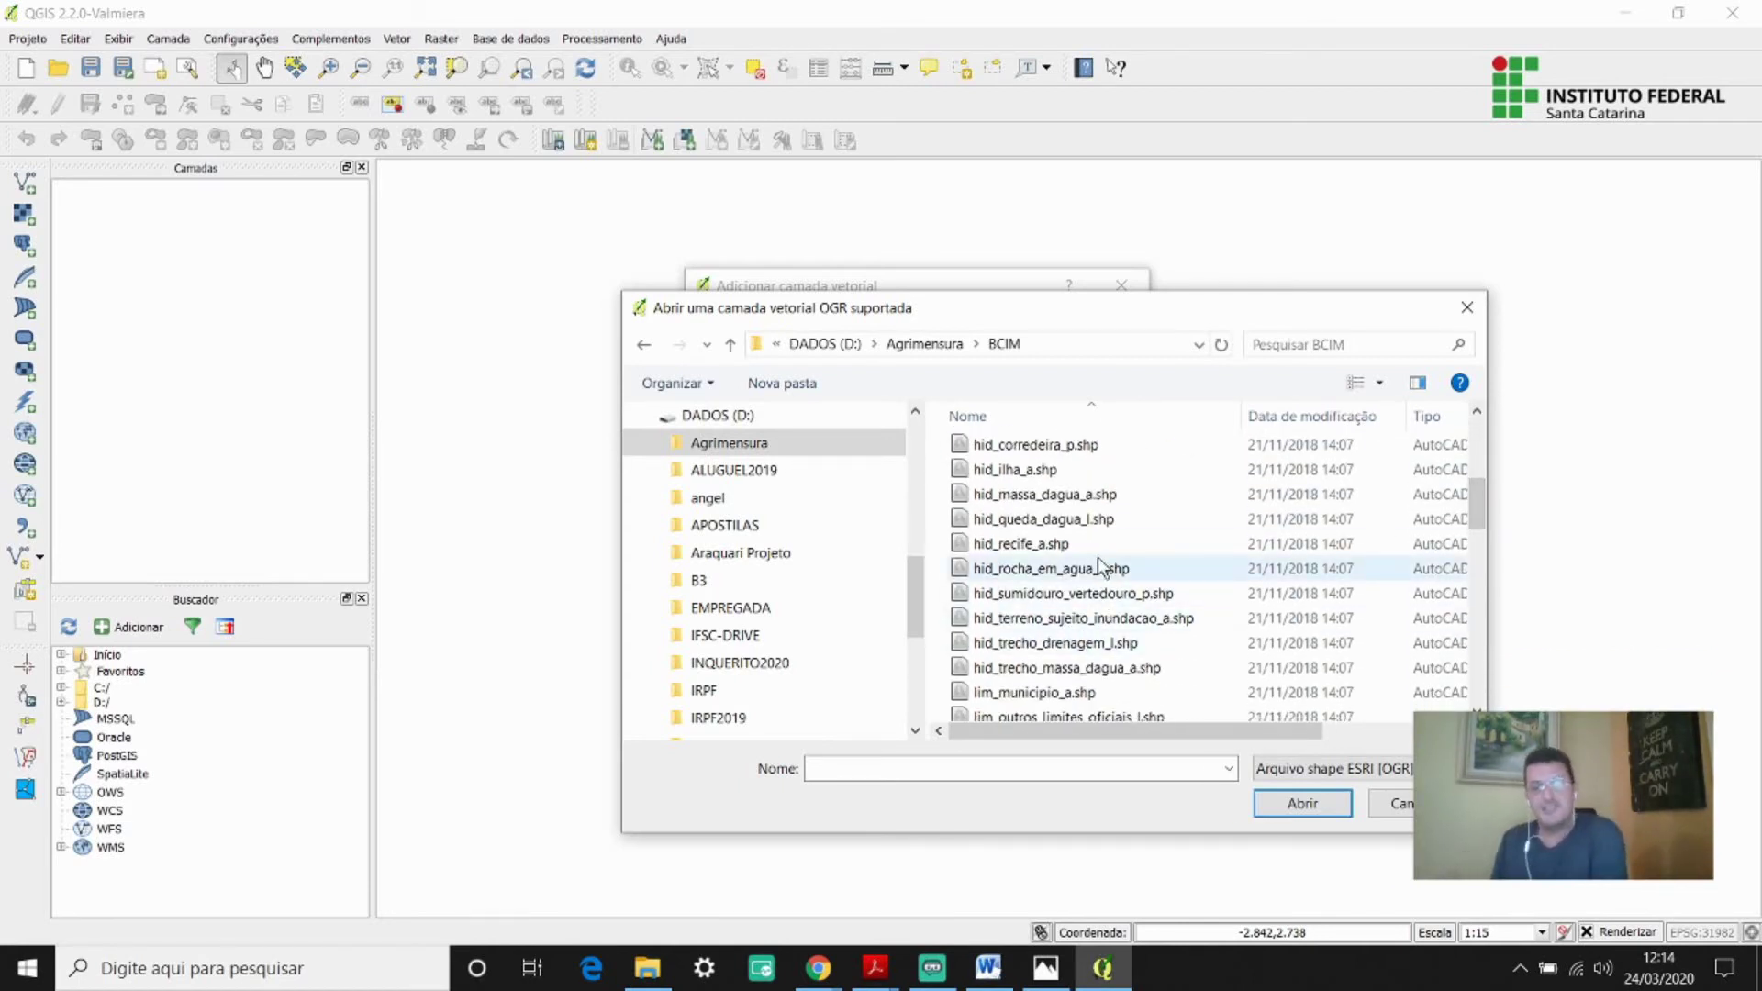
click(1088, 519)
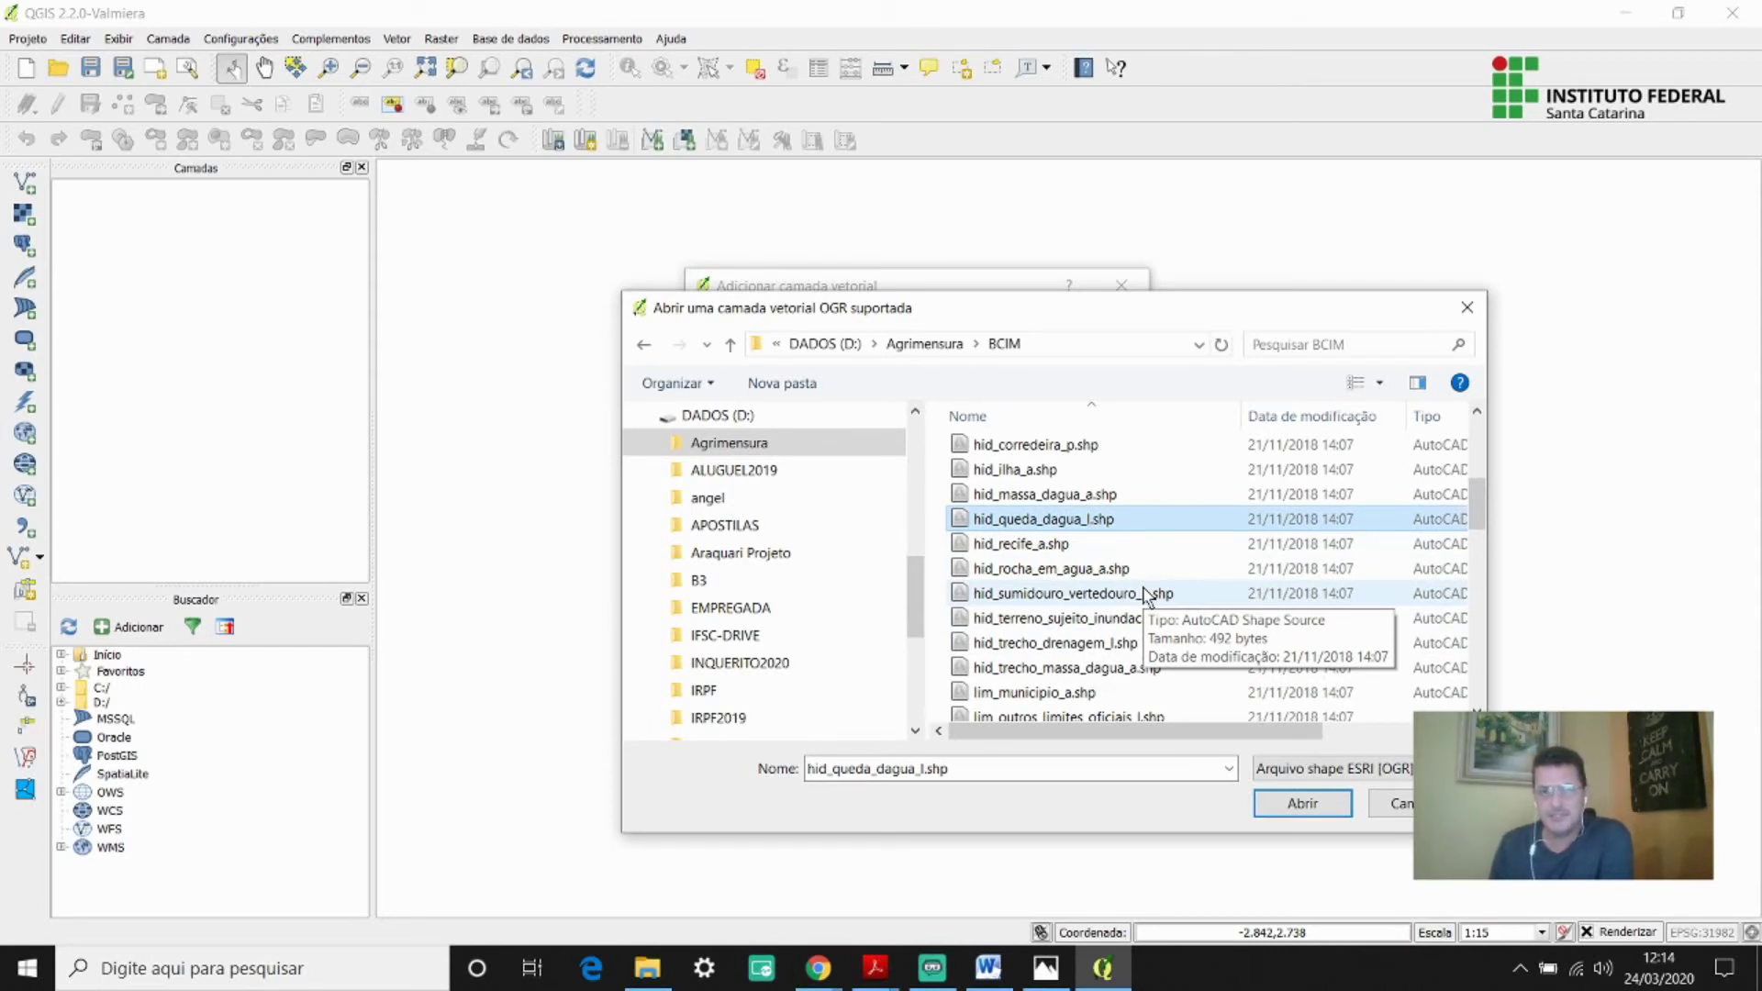
click(1113, 618)
scroll(1032, 615, down, 5)
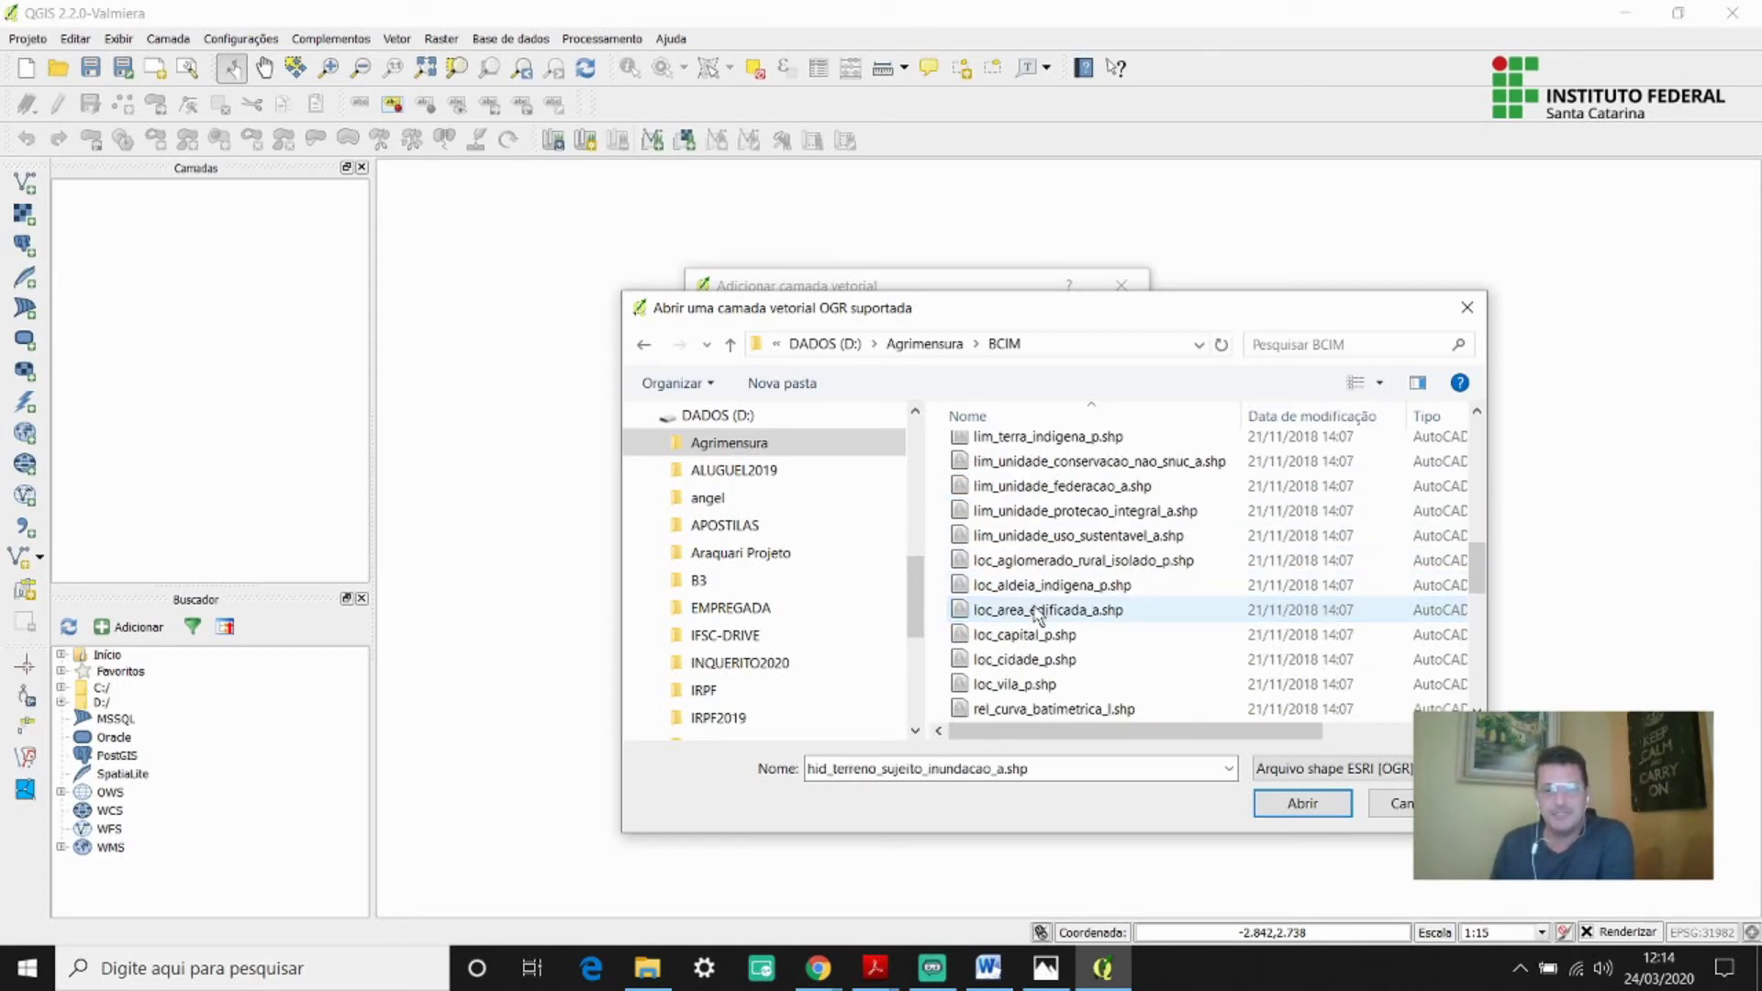
scroll(1037, 615, down, 1)
click(1040, 635)
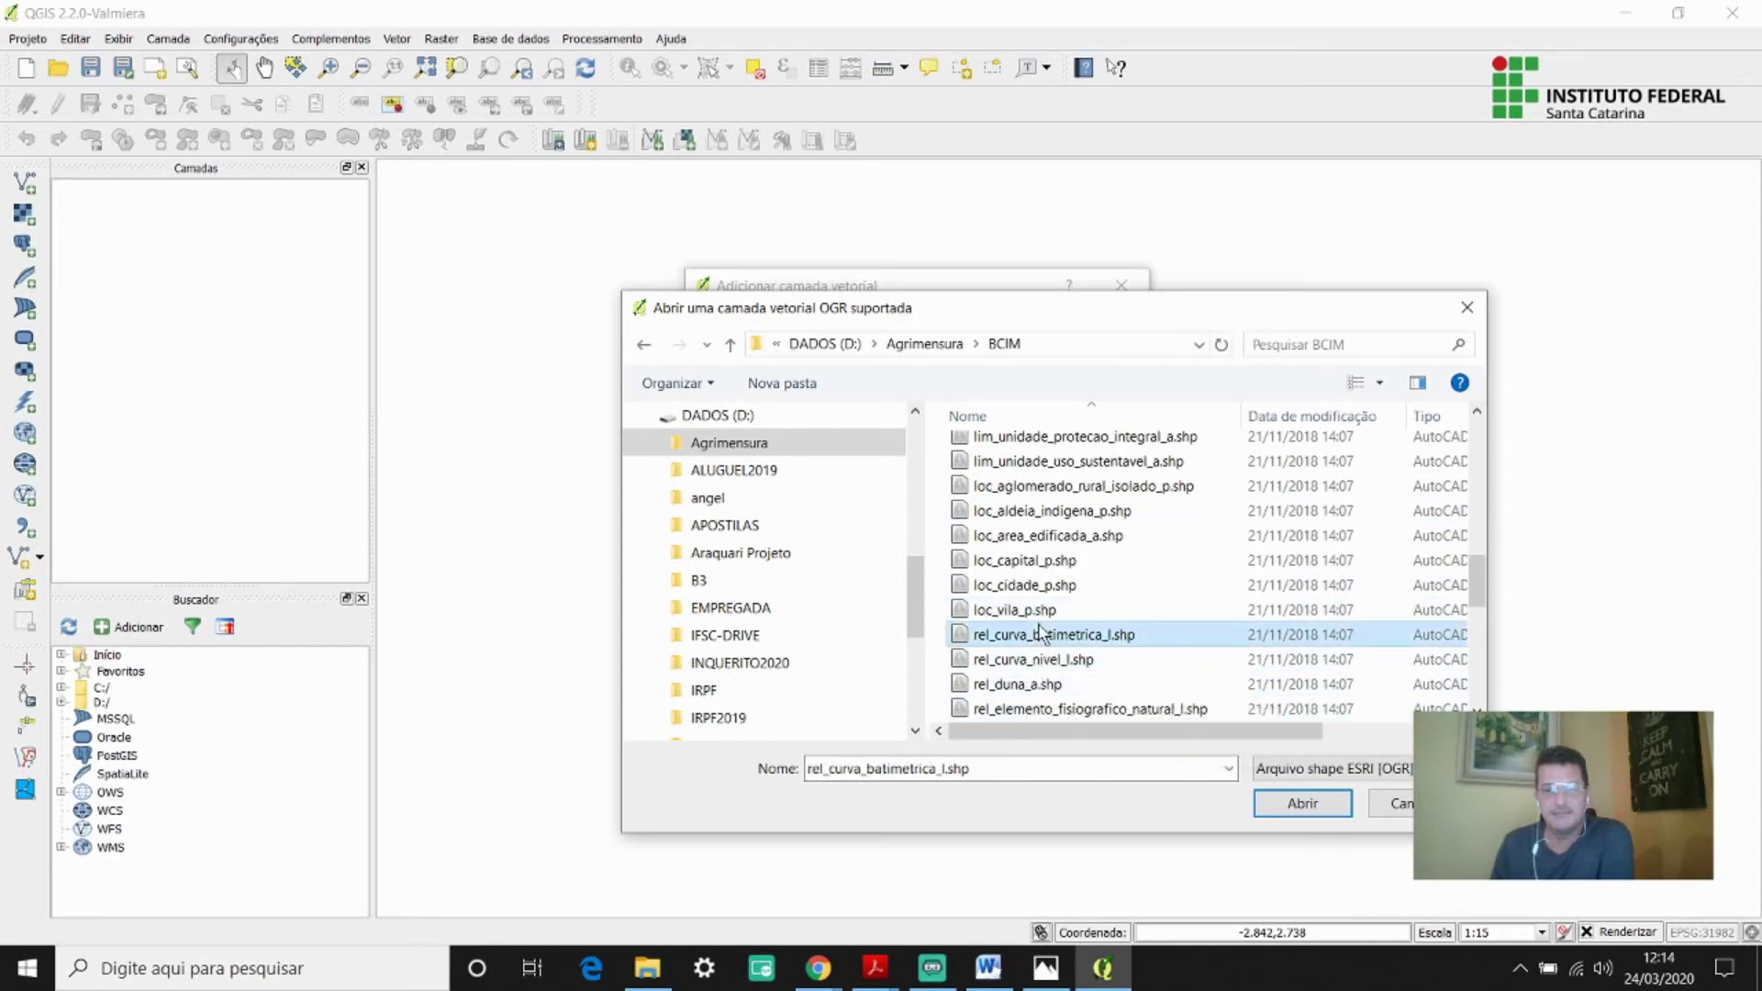
scroll(1040, 650, down, 2)
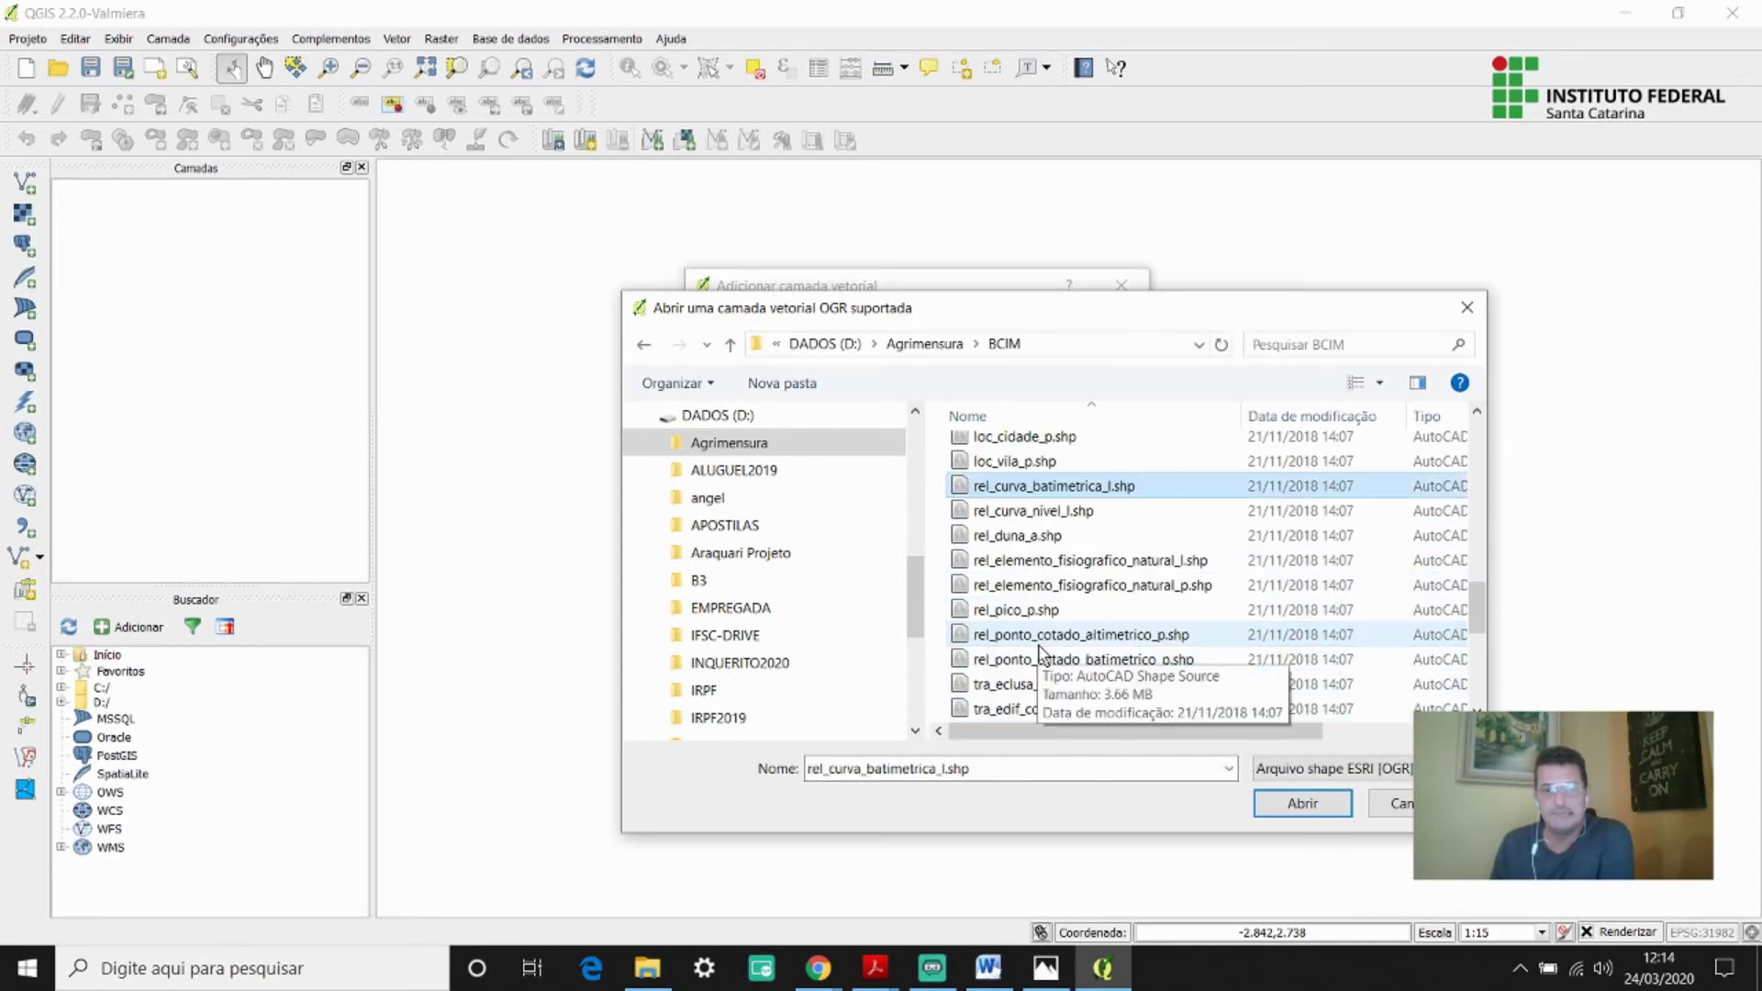
scroll(1040, 650, down, 2)
scroll(1042, 652, up, 4)
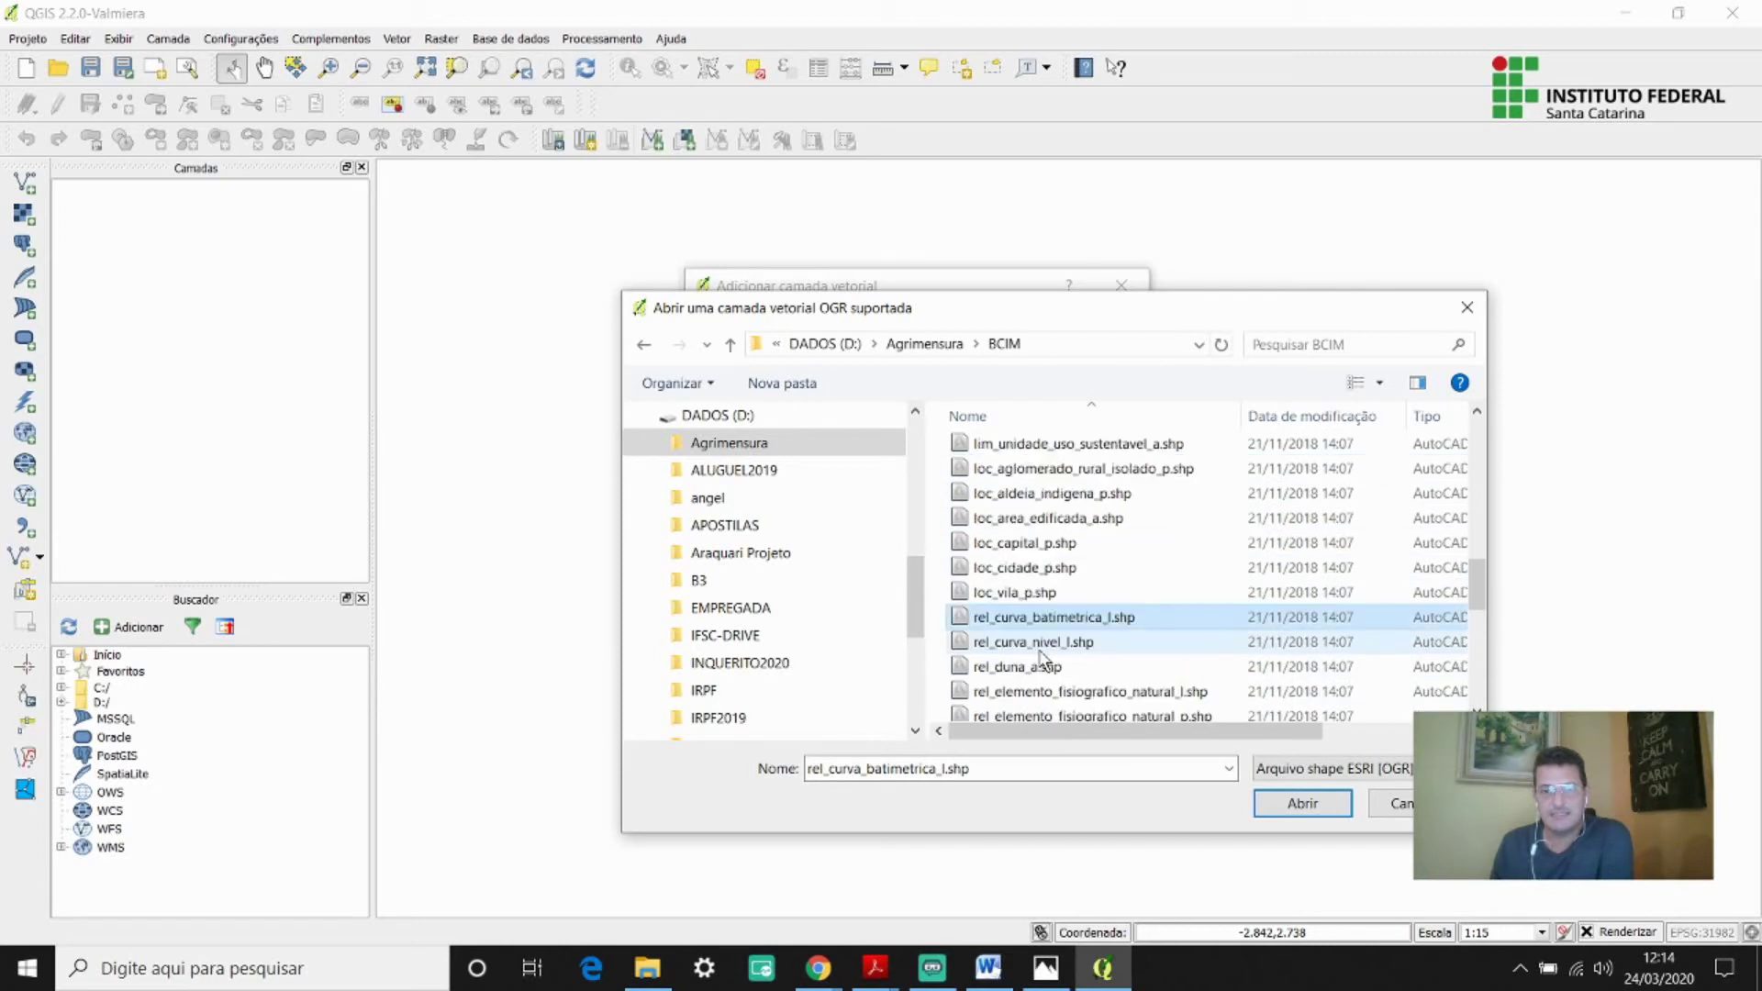
click(1040, 640)
click(1023, 545)
scroll(1023, 537, up, 3)
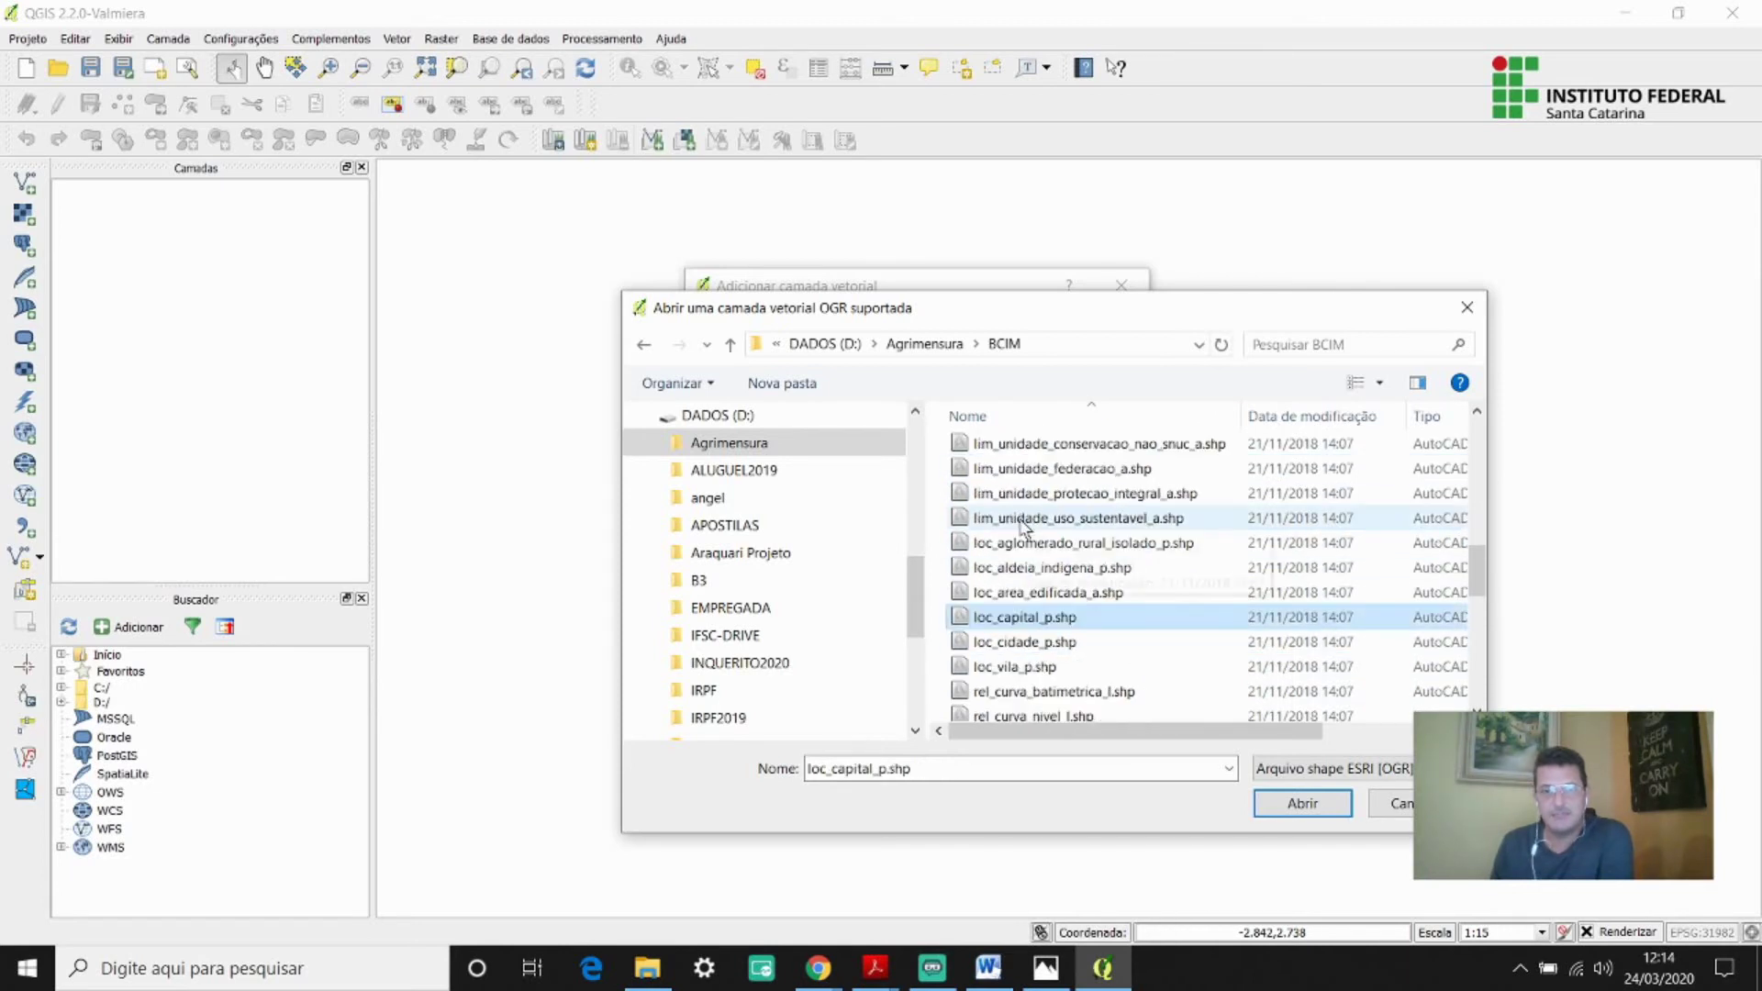
Choose lim_pais_a.shp as the dataset and add it to the map as a vector layer.
click(1019, 527)
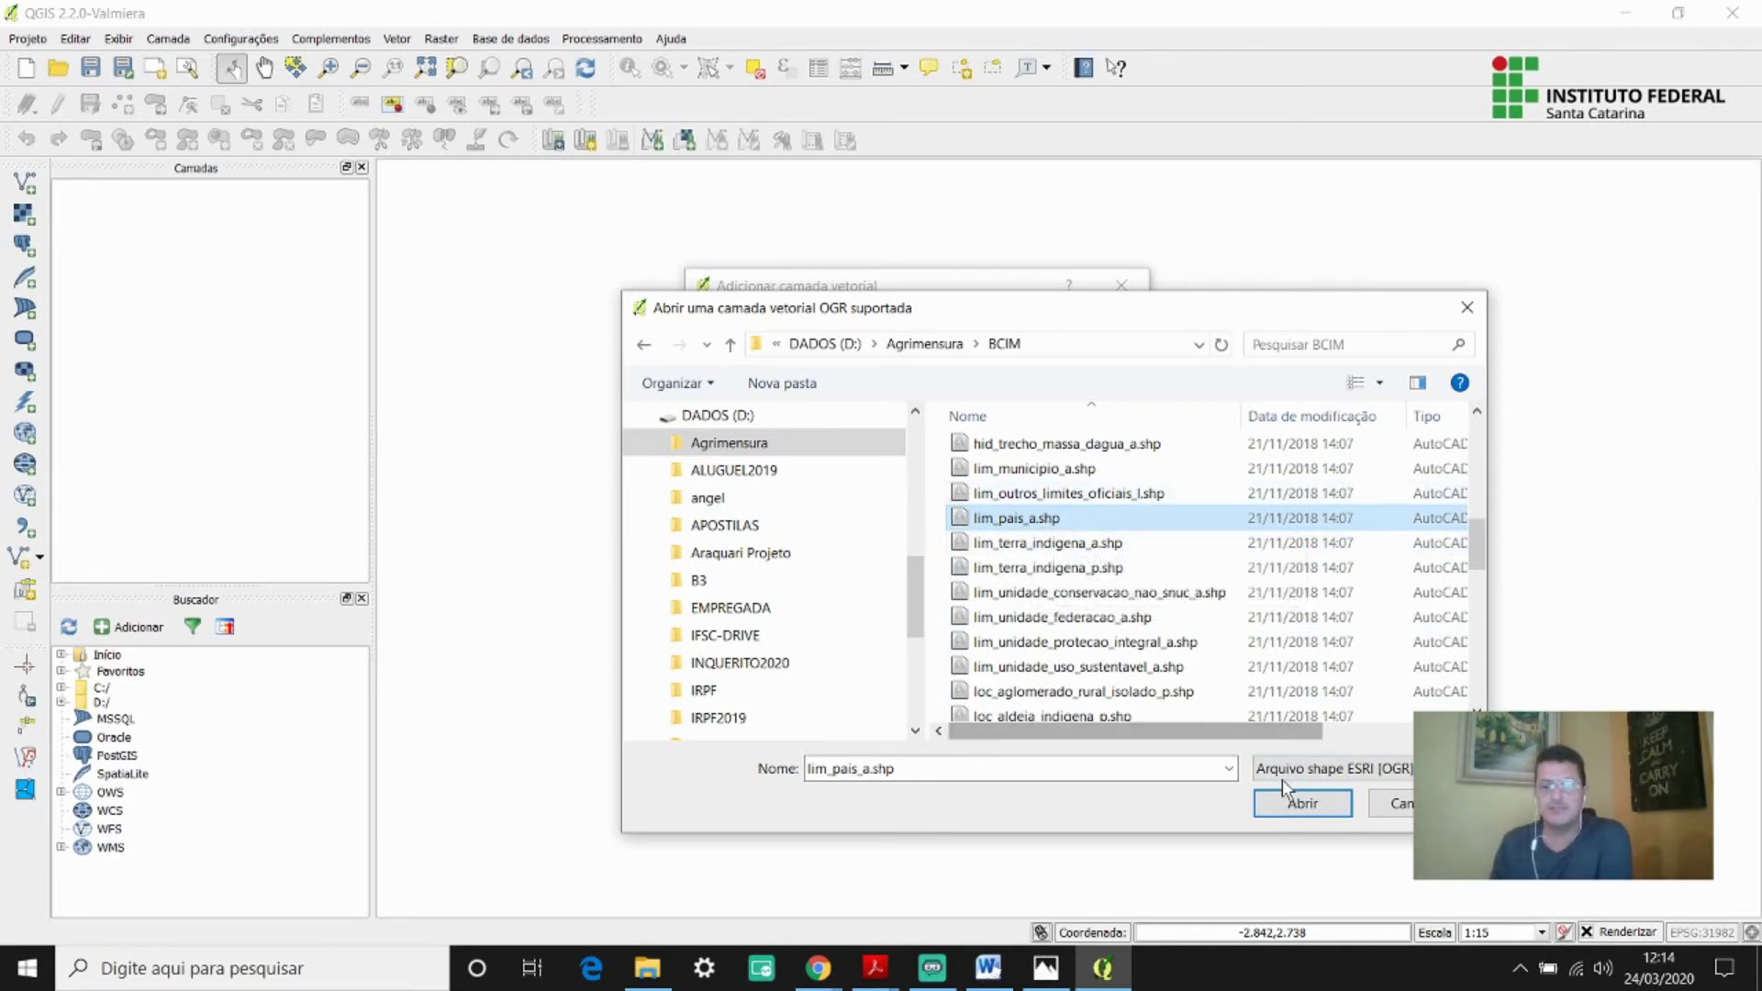
click(1302, 803)
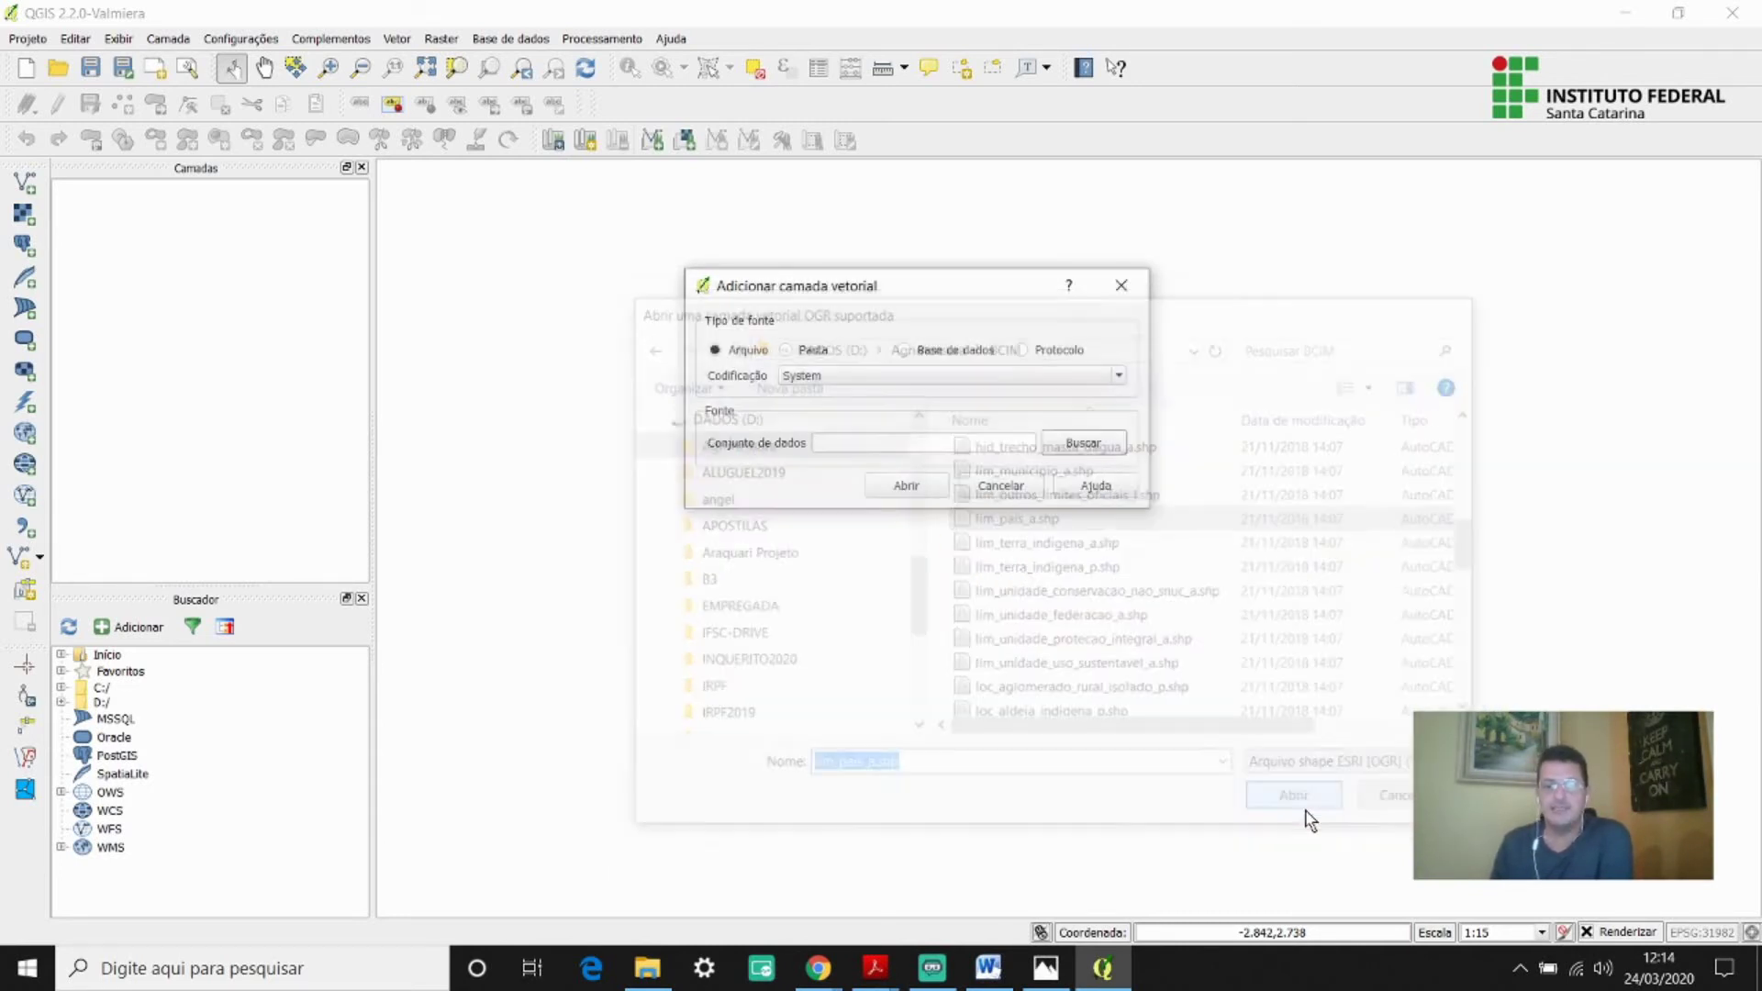
click(936, 486)
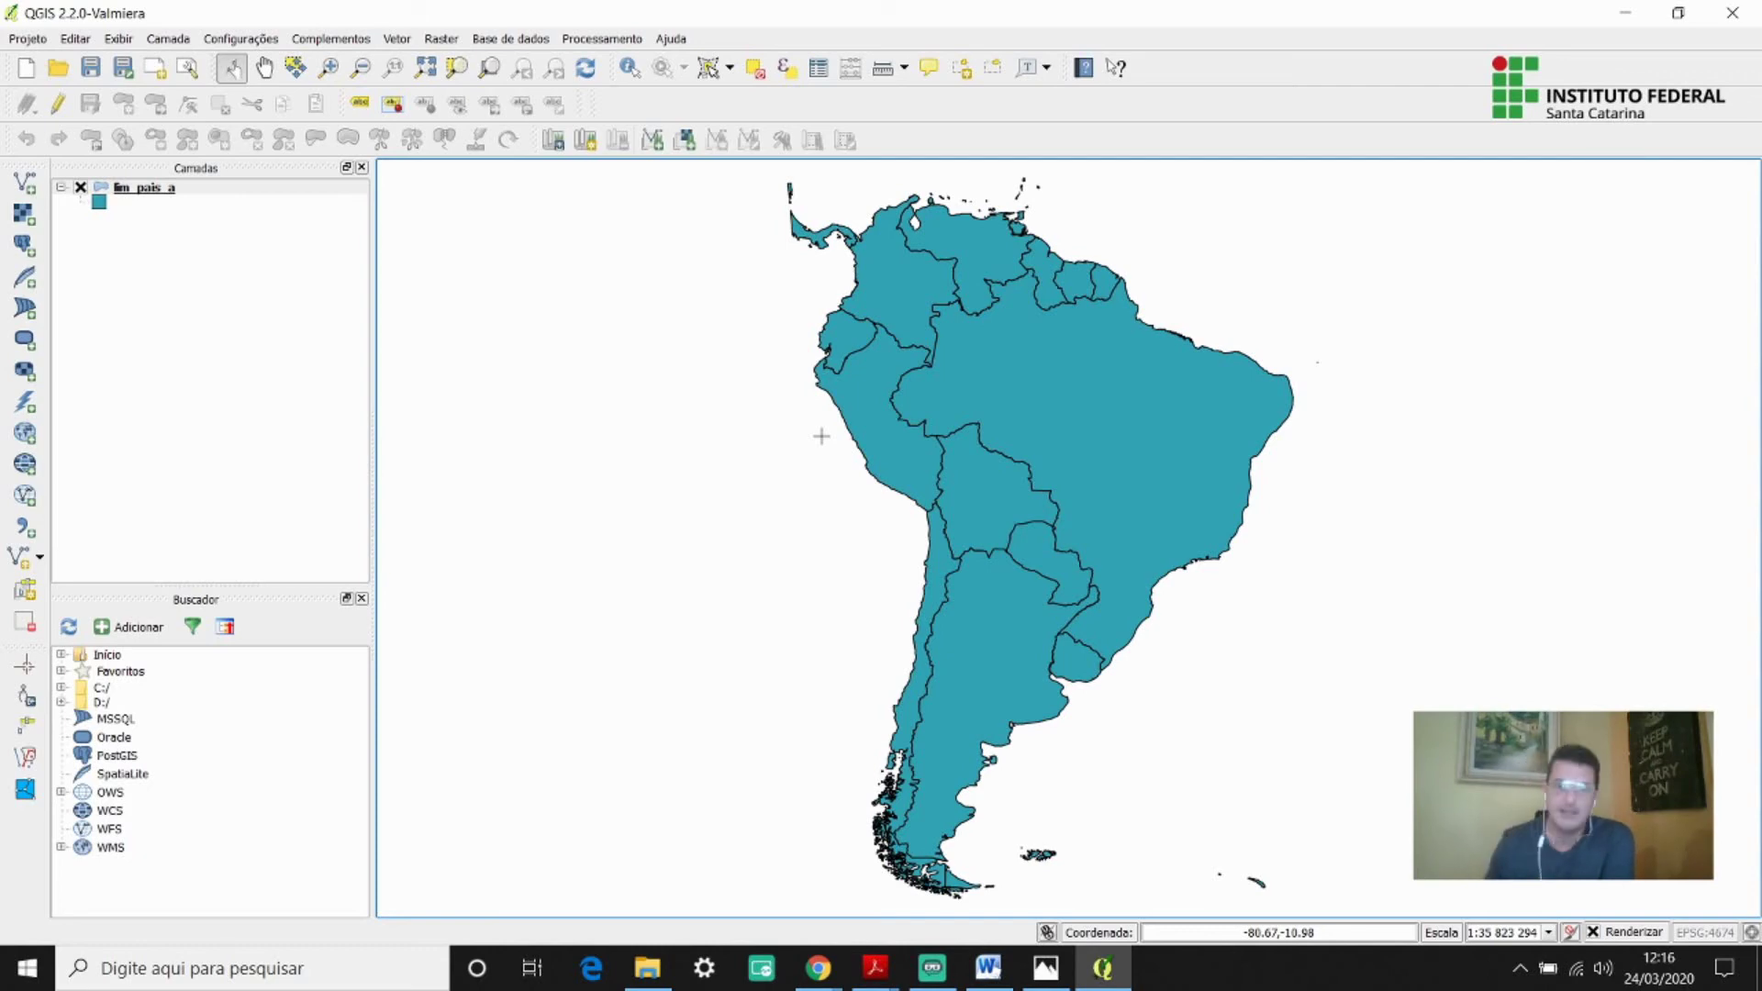
Check the LIMITES category in the DocTecnica_BCIM PDF in Adobe Acrobat Reader, and return to QGIS.
click(876, 972)
click(1000, 872)
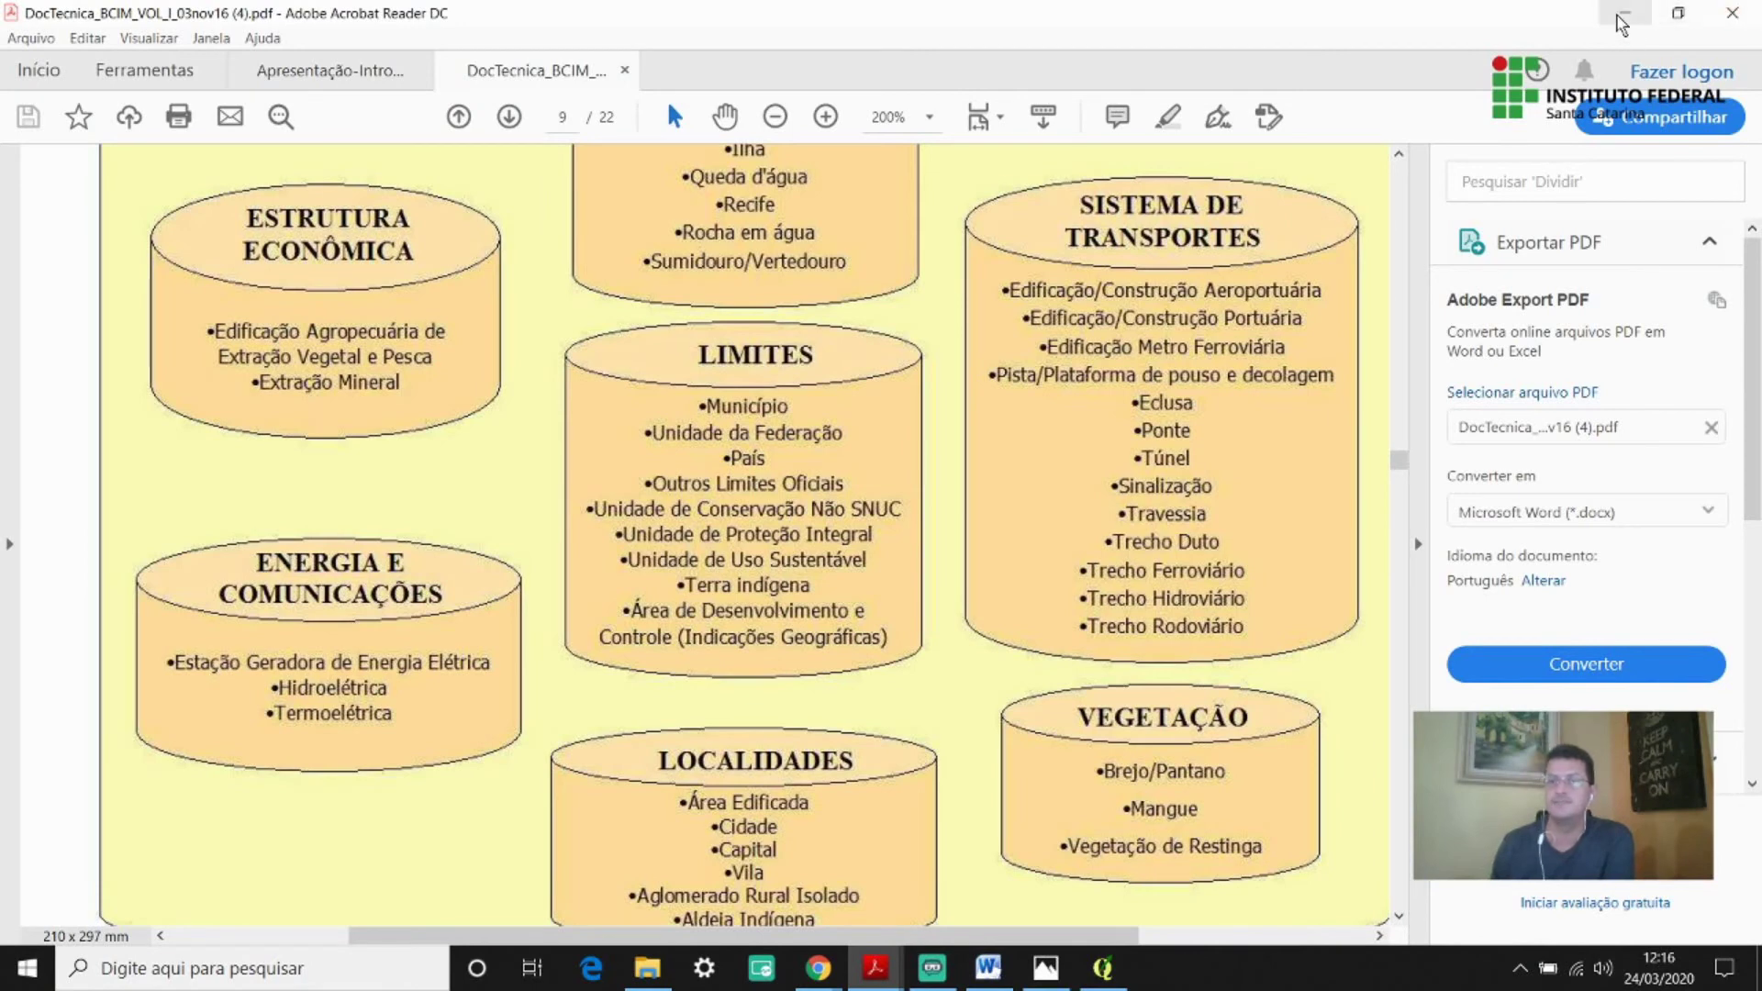
click(1623, 16)
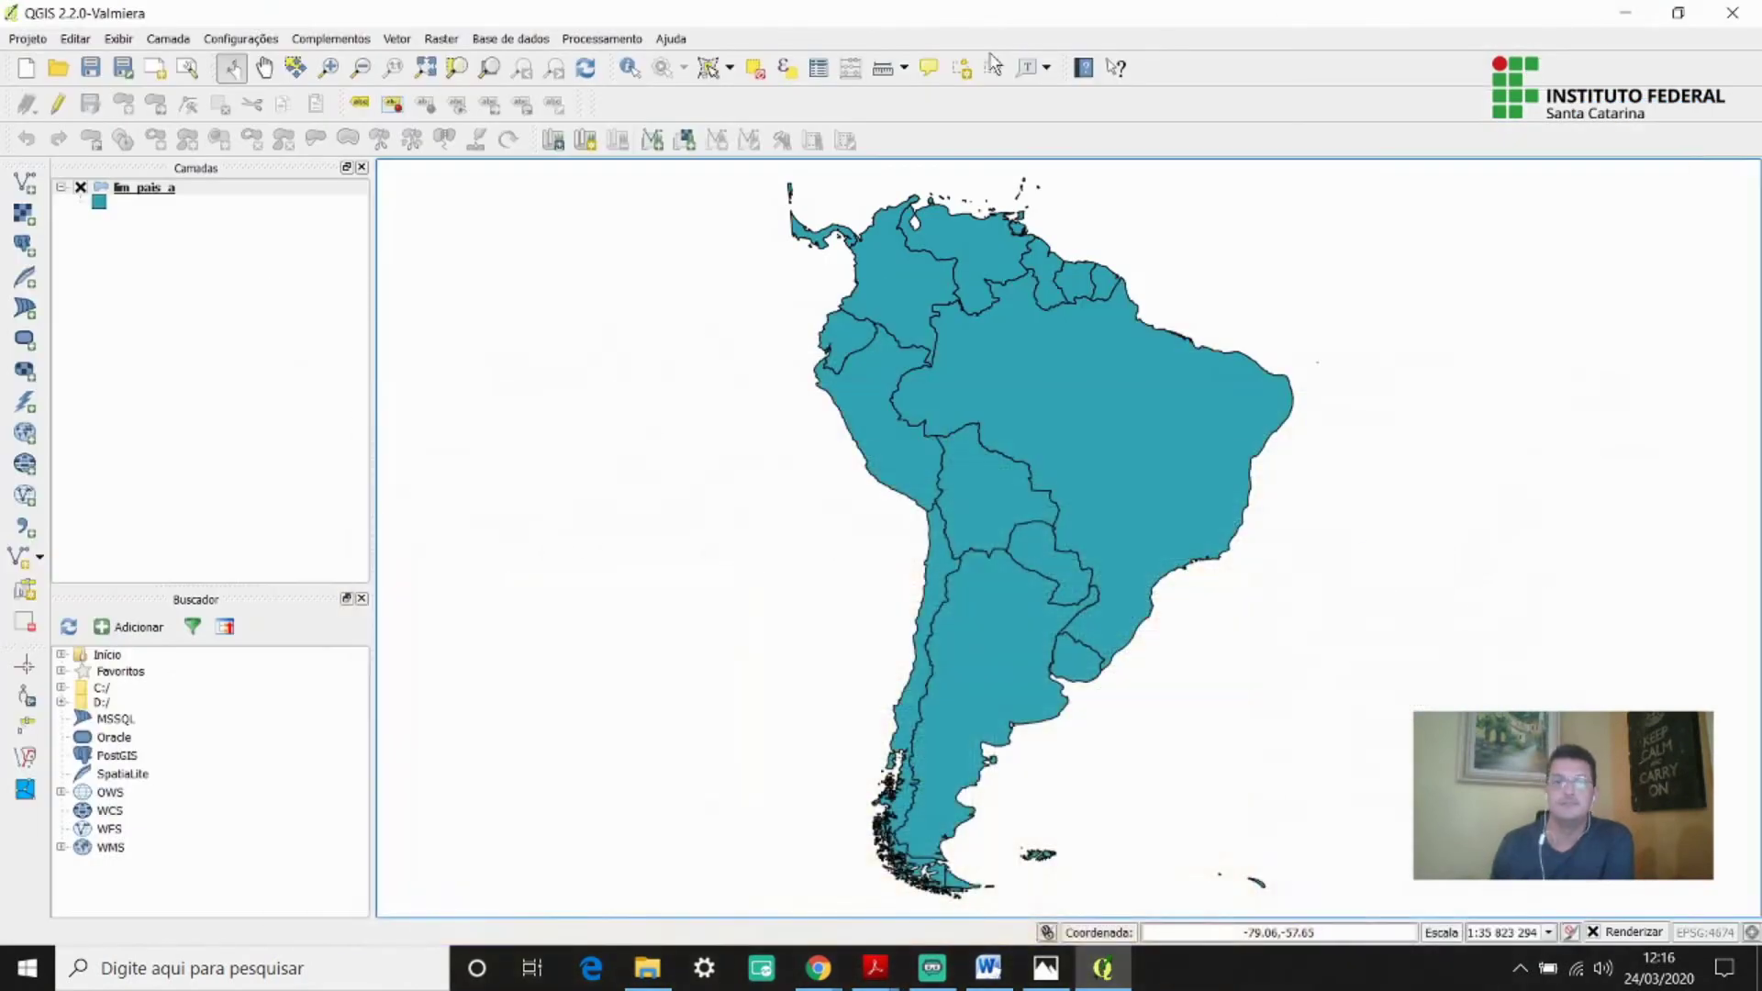
Add lim_unidade_federacao_a.shp from the BCIM folder to the map as a vector layer, with Arquivo as the source type.
click(29, 182)
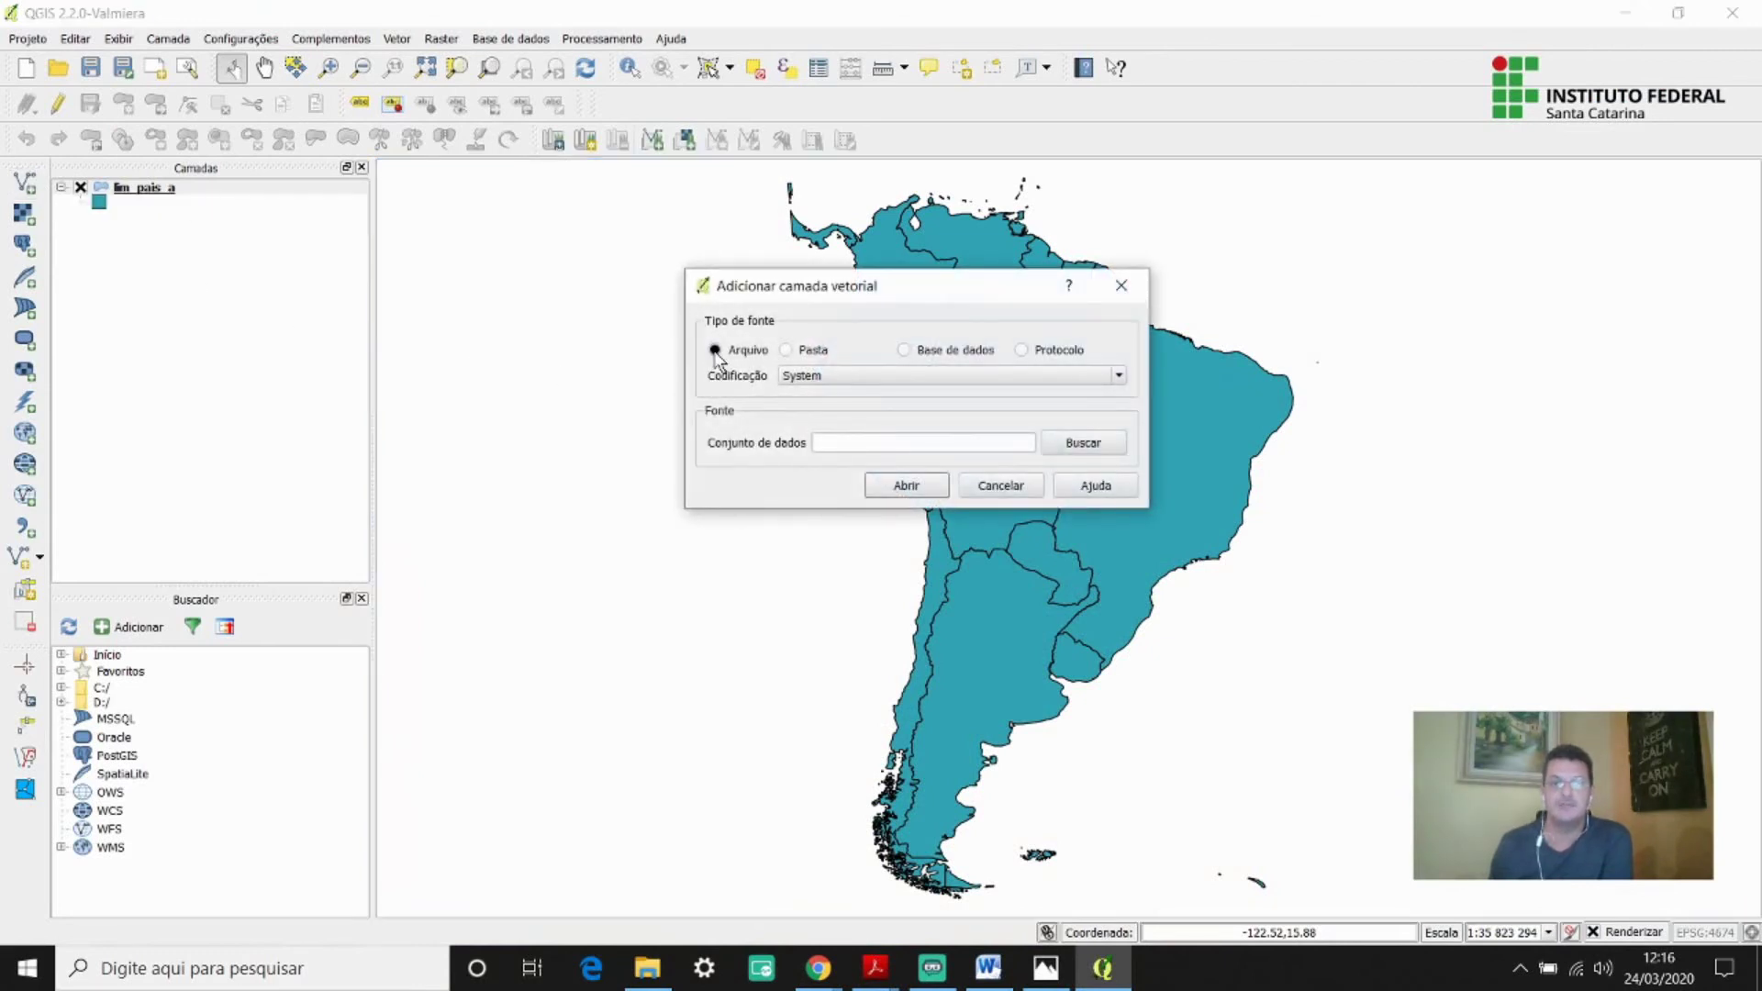
click(1047, 443)
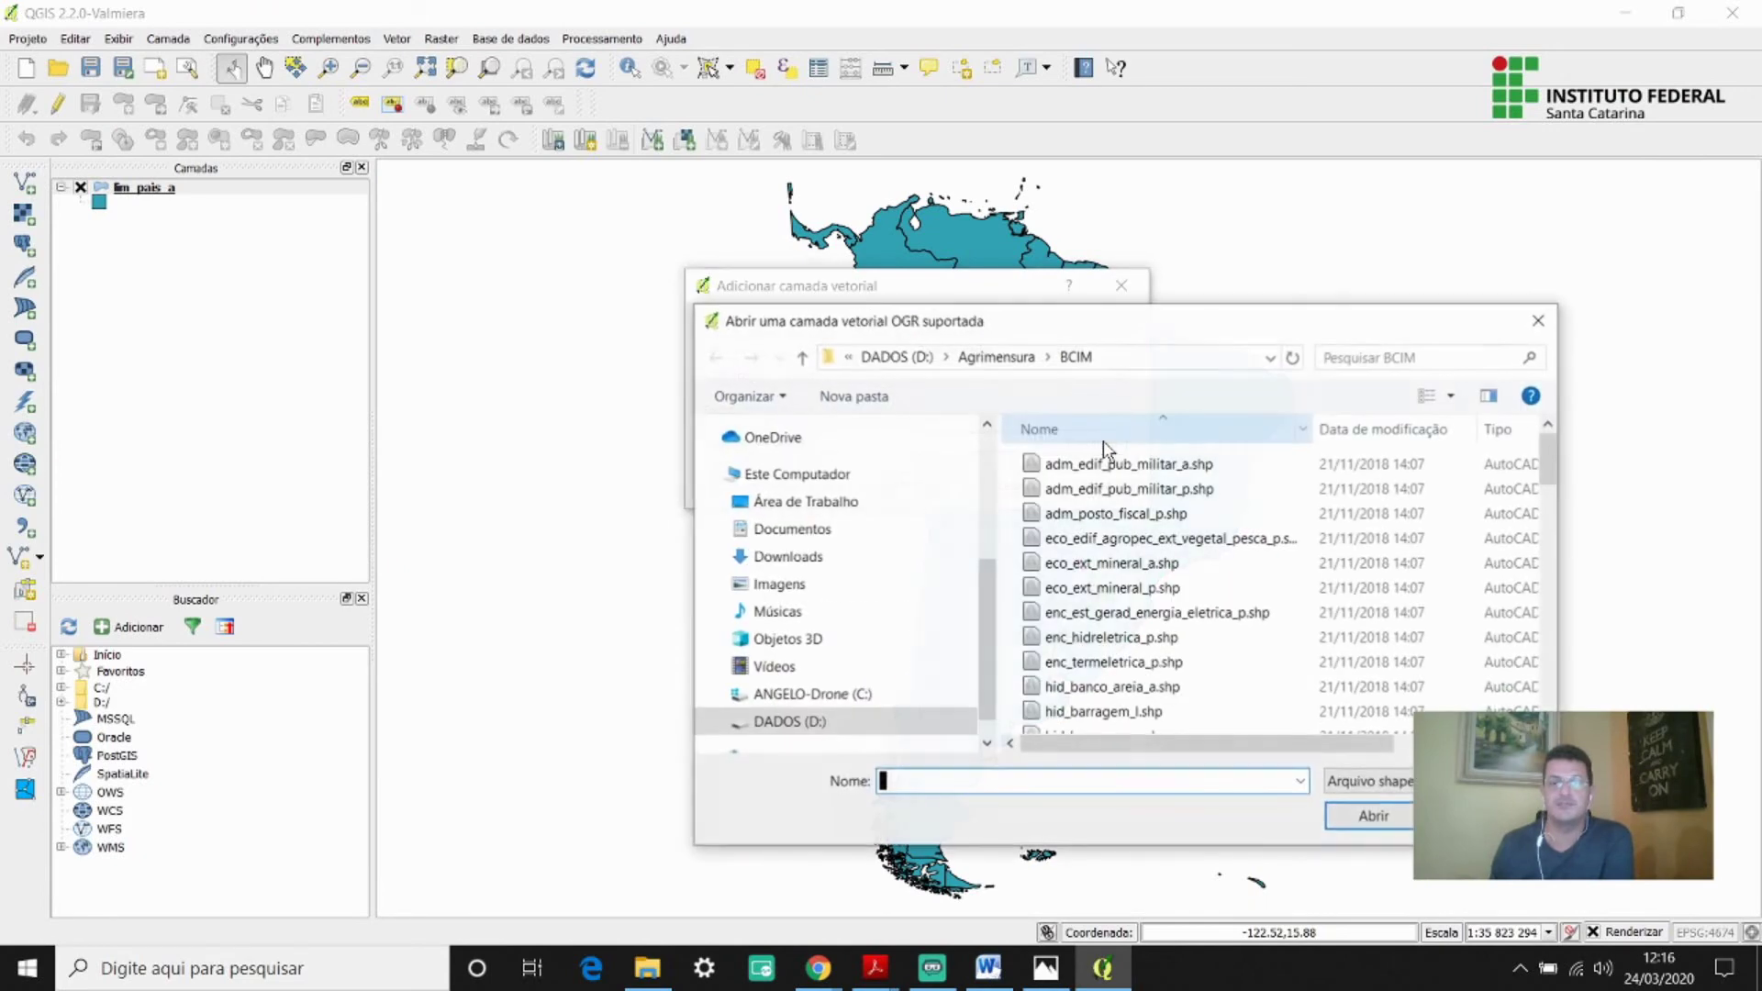
click(1112, 487)
key(l)
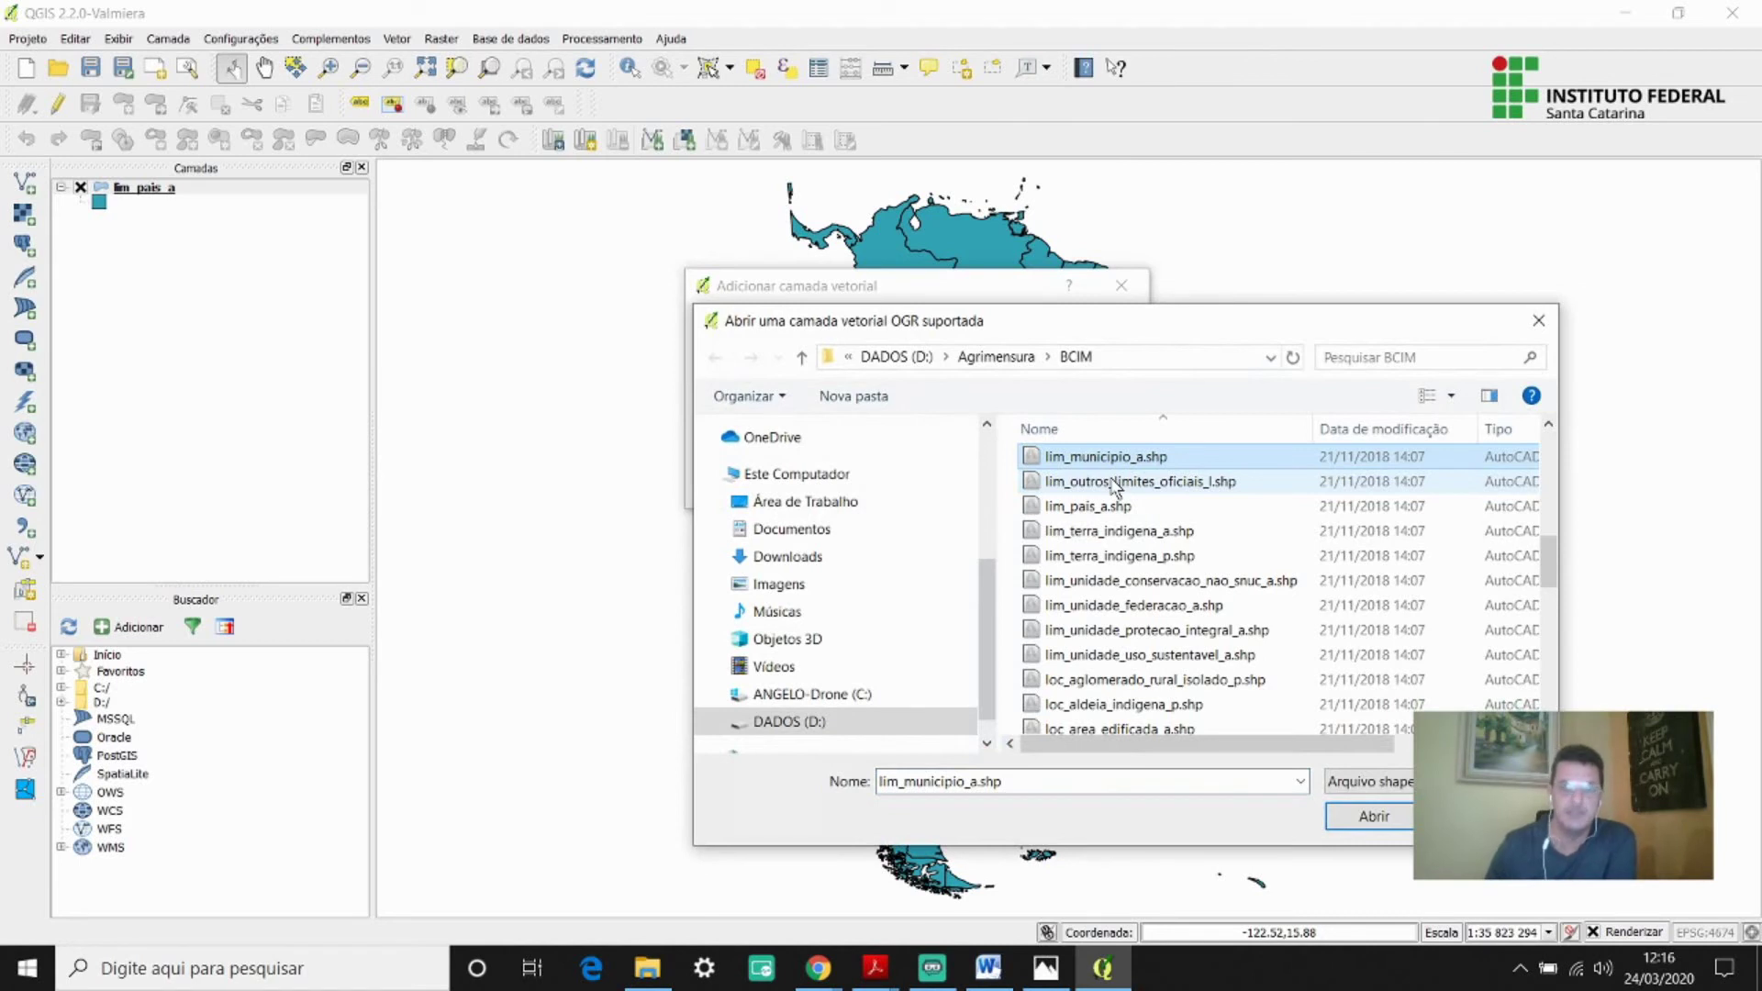
key(Down)
key(Down)
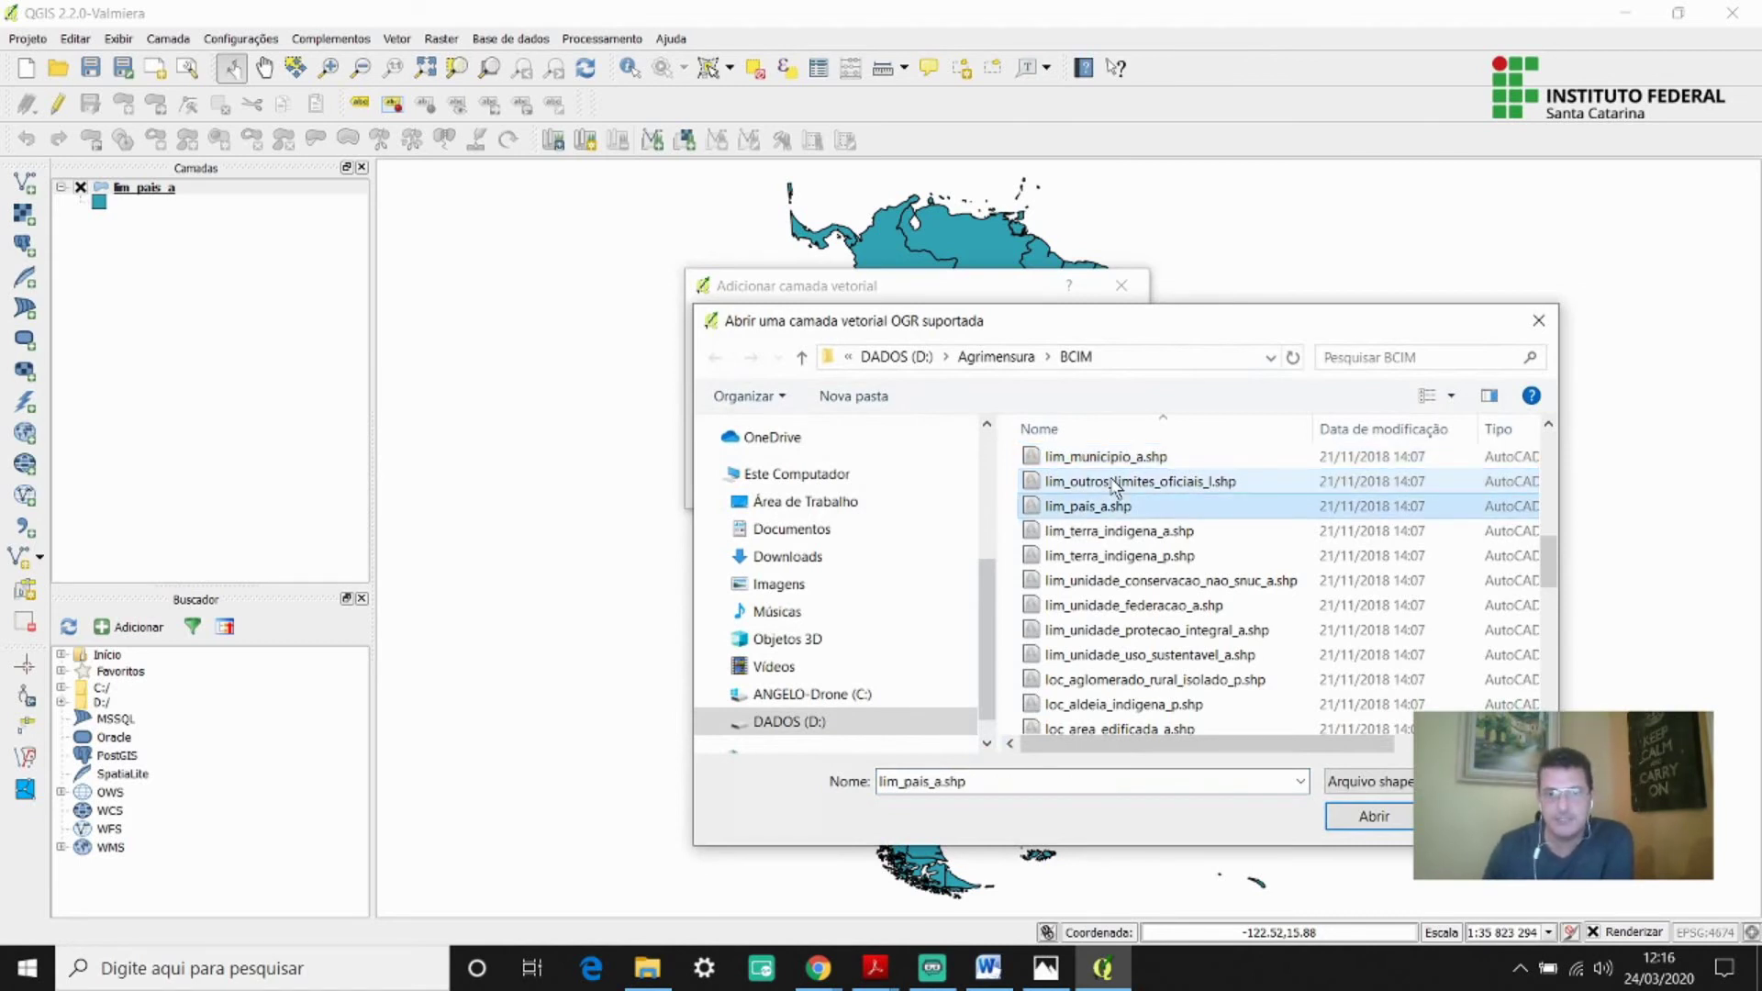
key(Down)
key(Down)
key(Down)
key(Down)
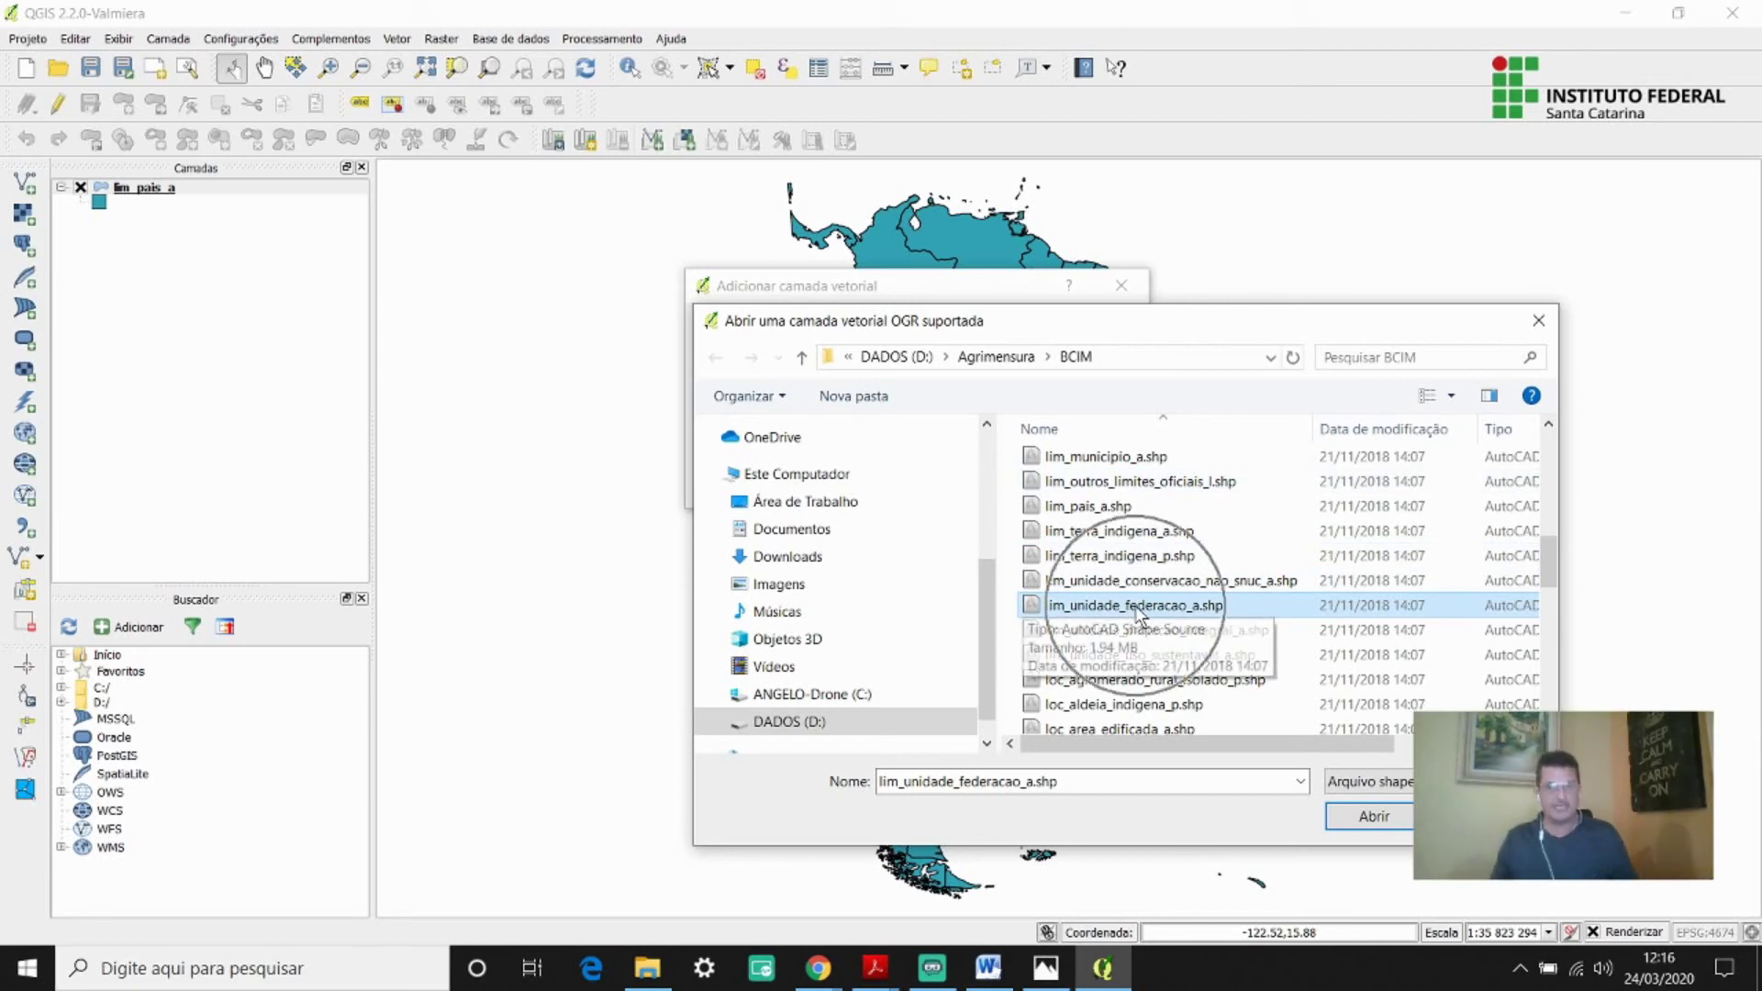
click(1375, 816)
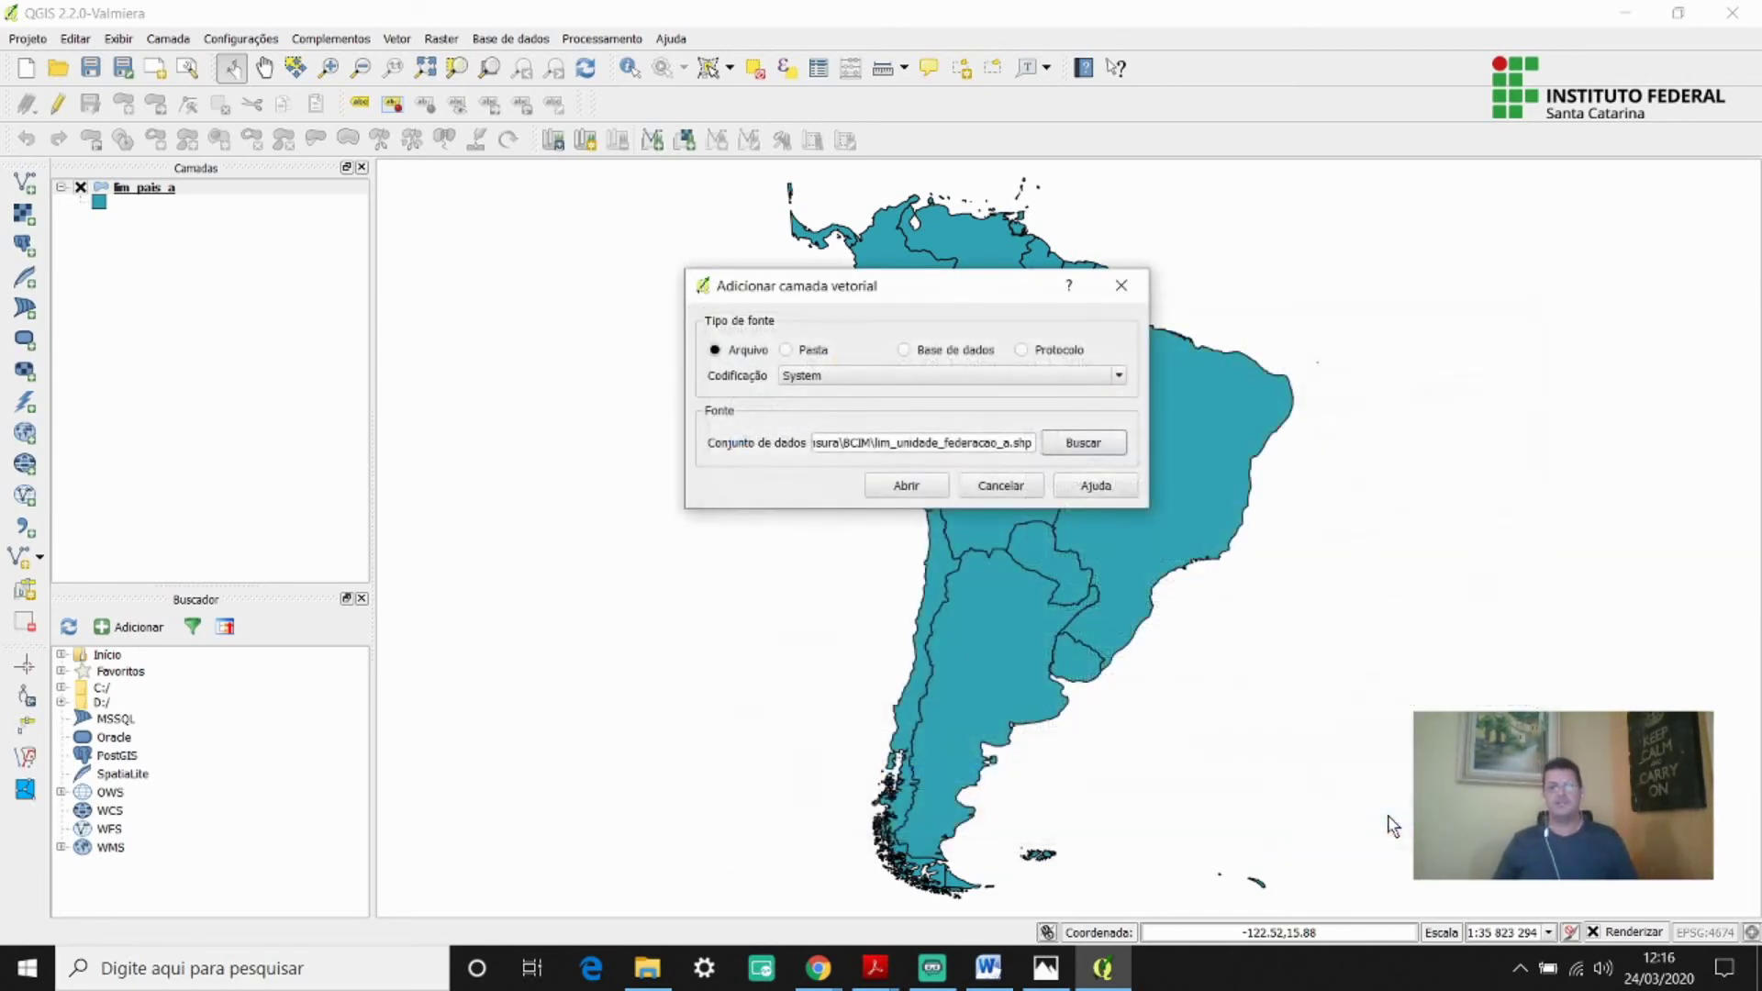
click(906, 486)
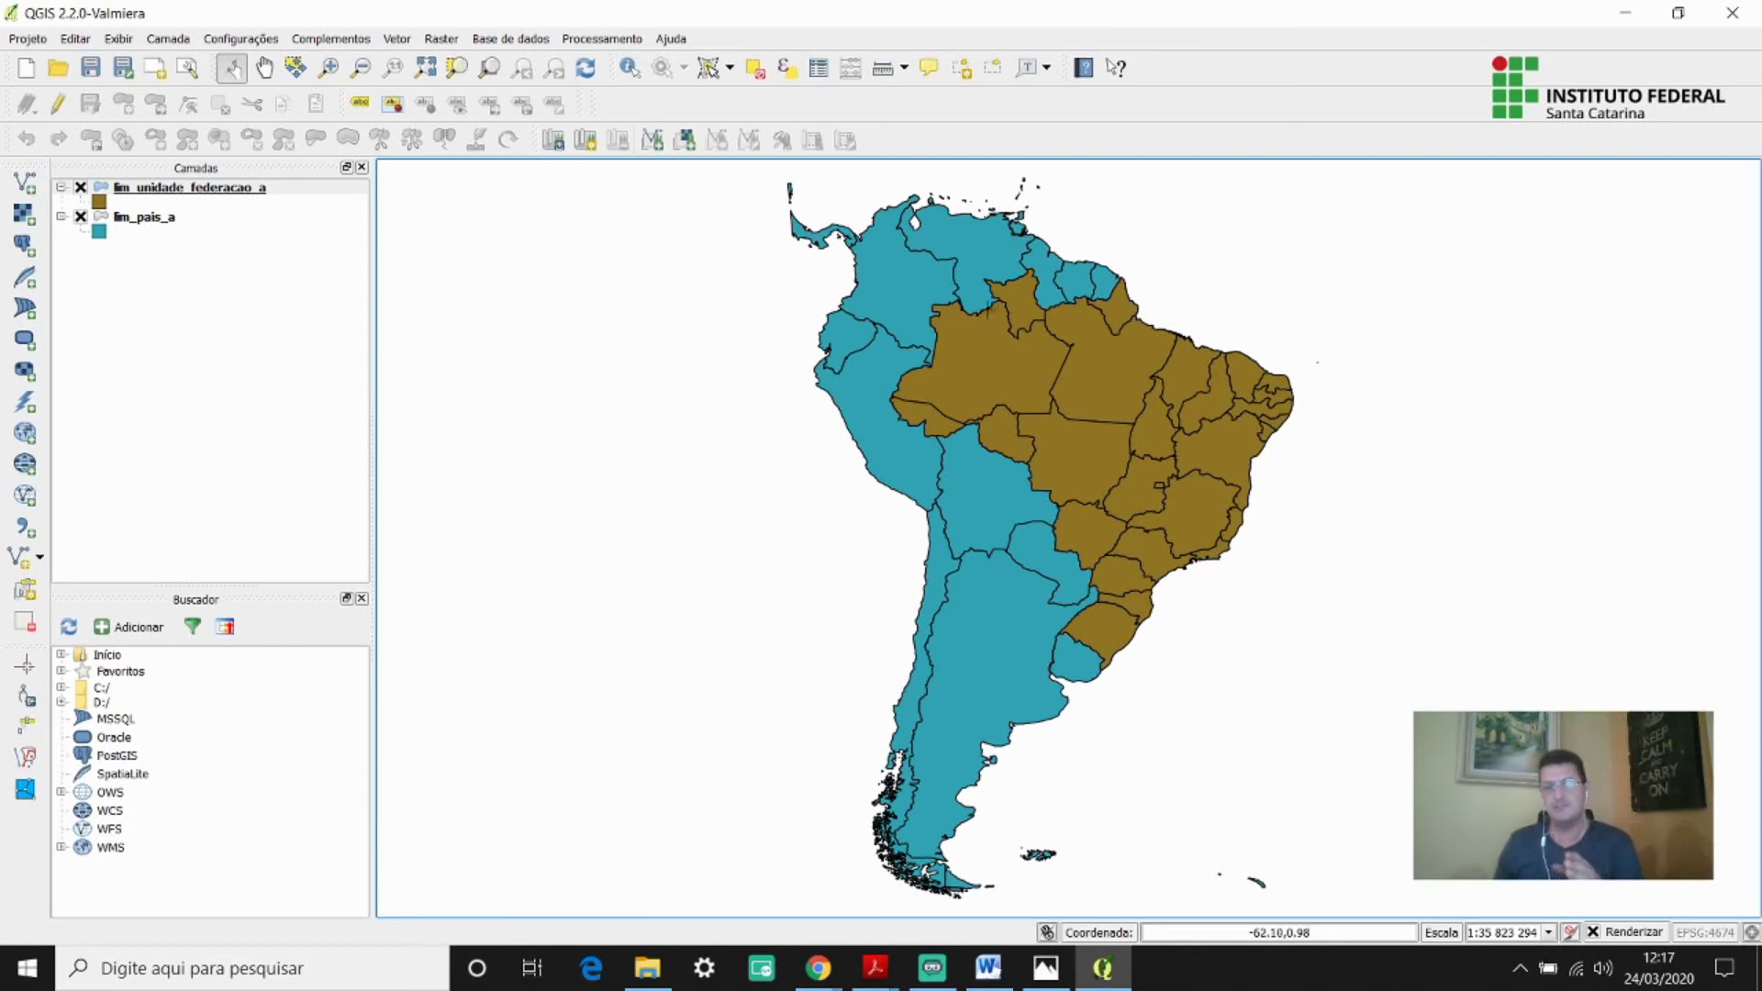
Compare the lim_unidade_federacao_a and lim_pais_a layers and their stacking order by selecting each in turn in the layer list.
click(228, 188)
click(151, 217)
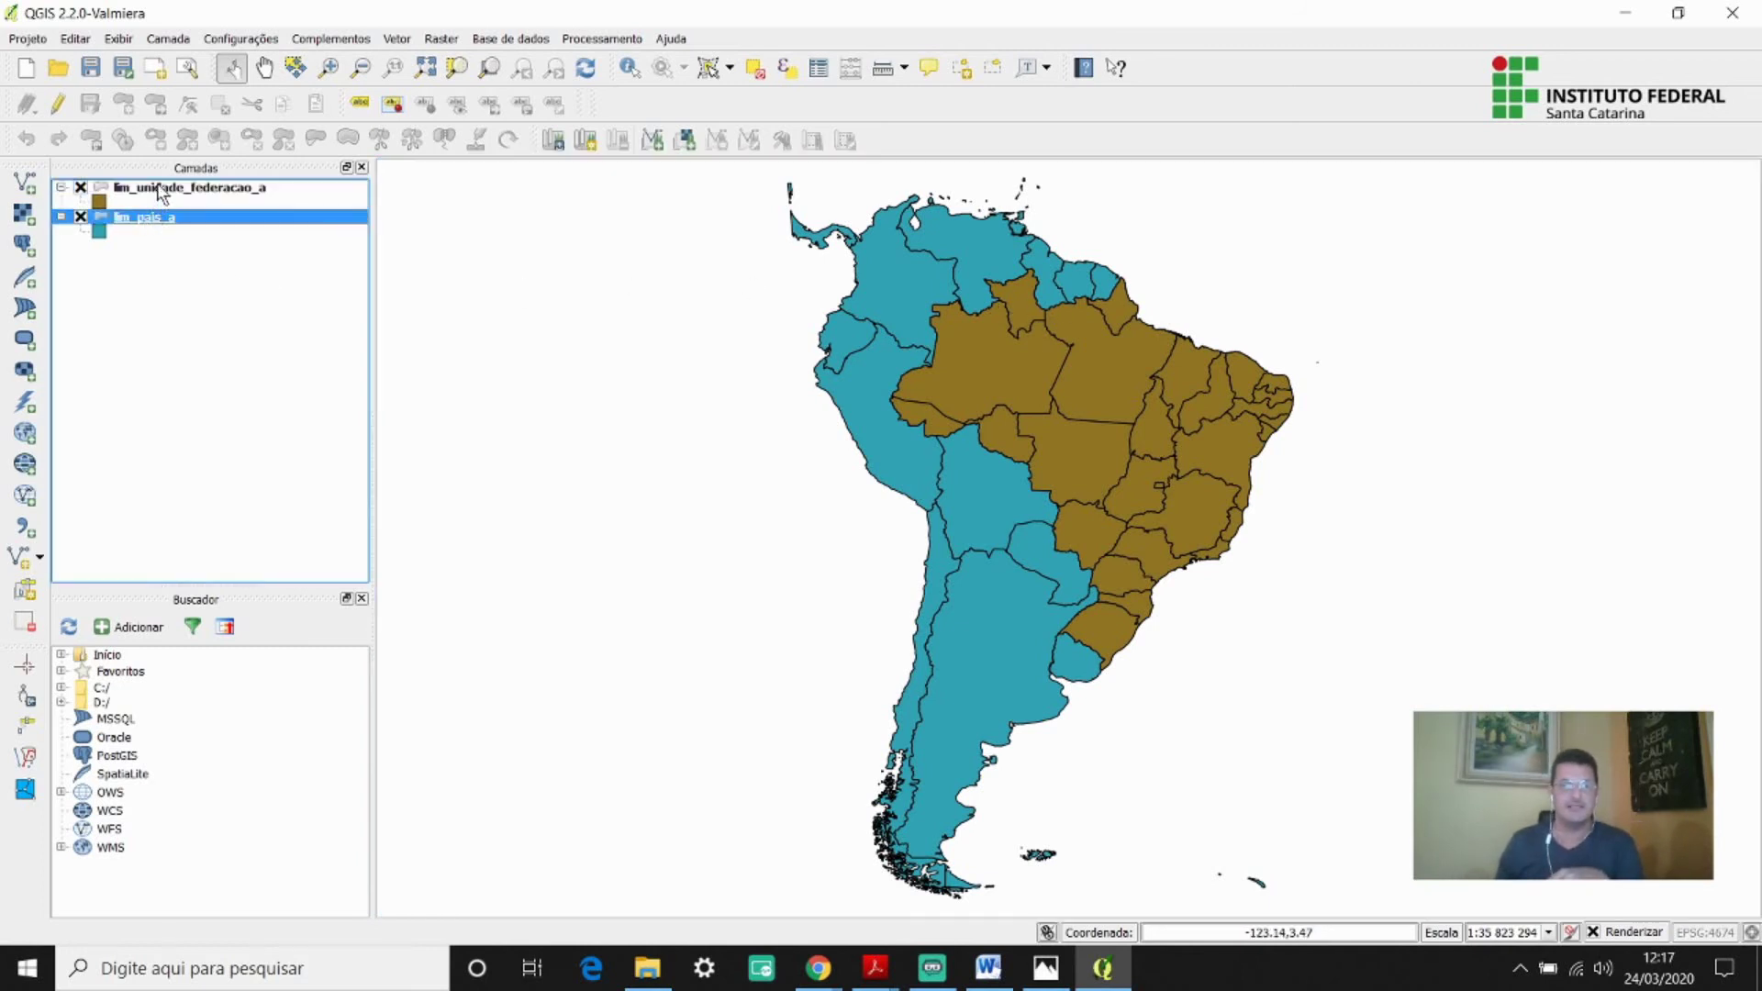
click(158, 186)
click(147, 221)
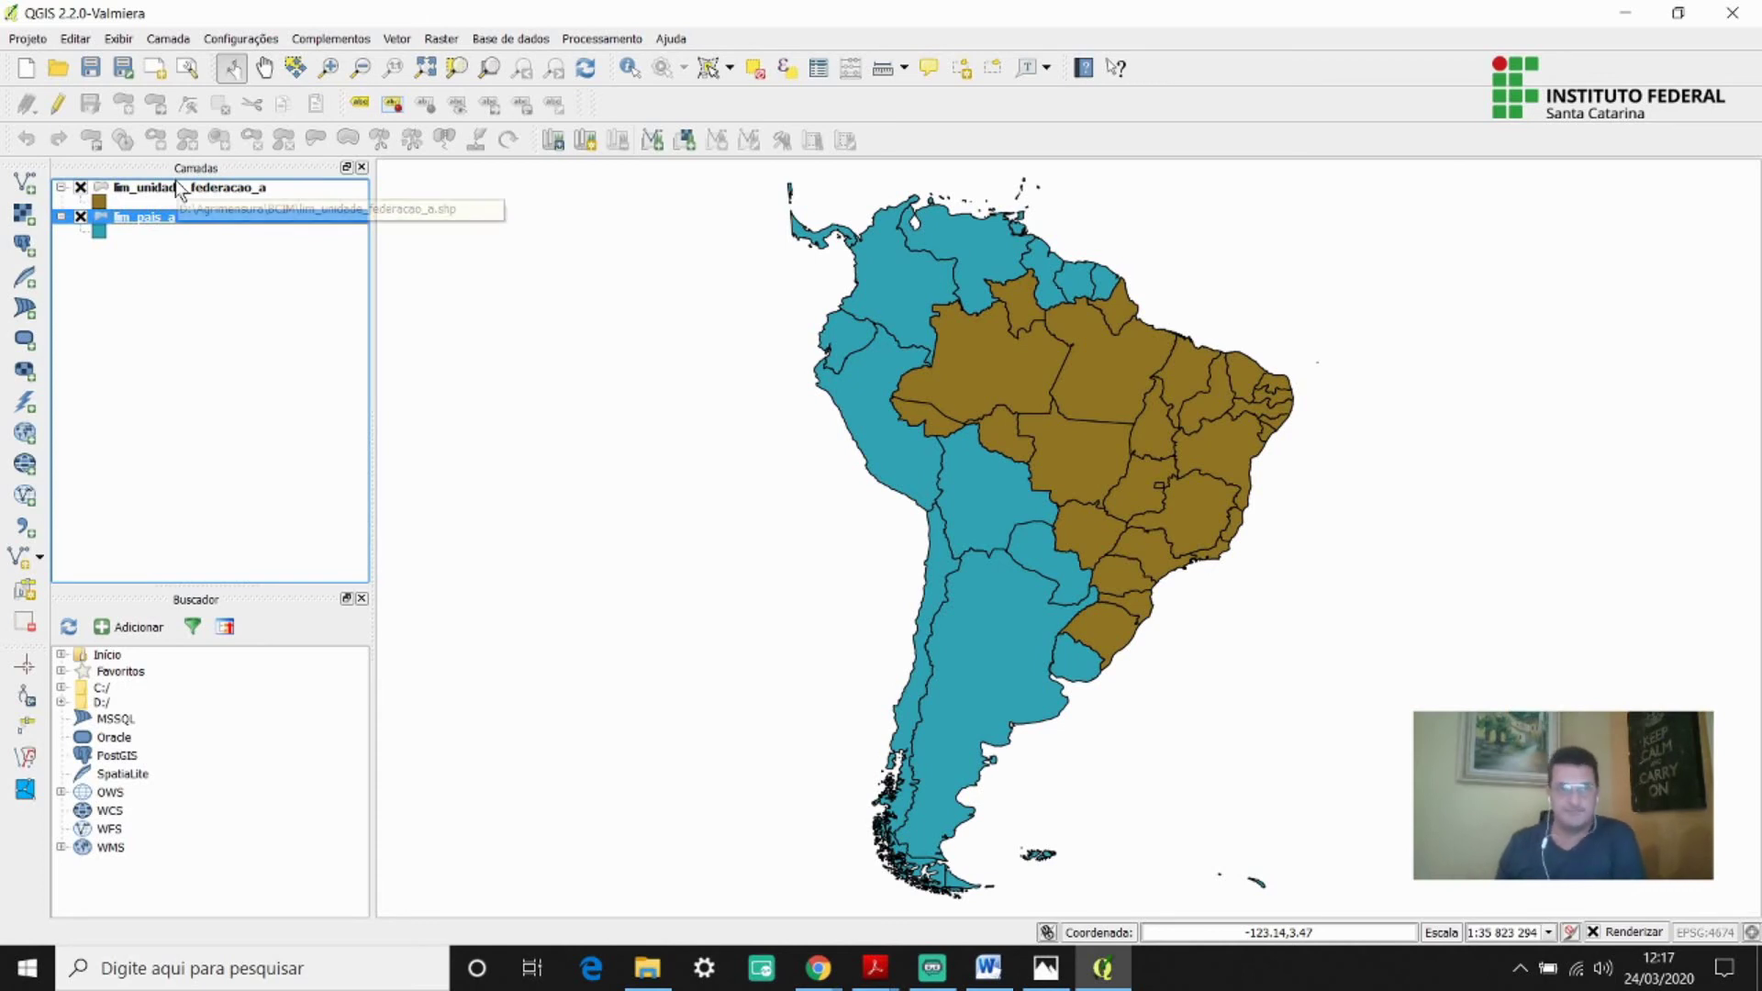
click(180, 189)
click(165, 225)
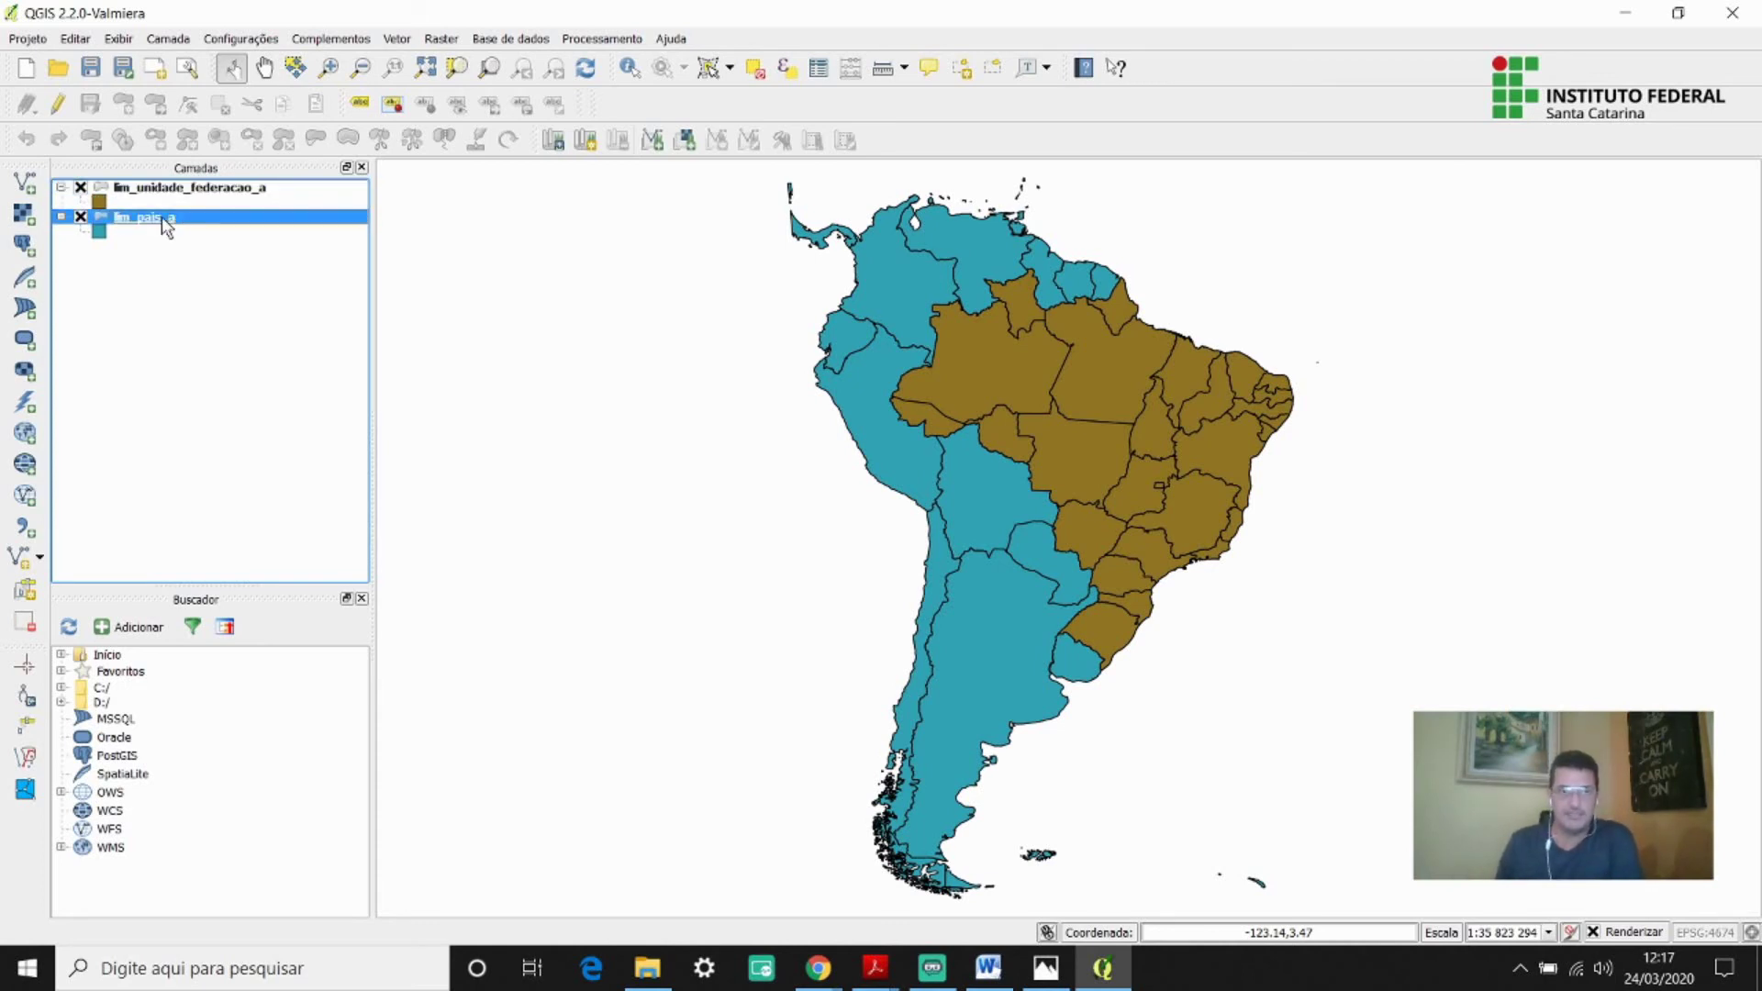
click(173, 190)
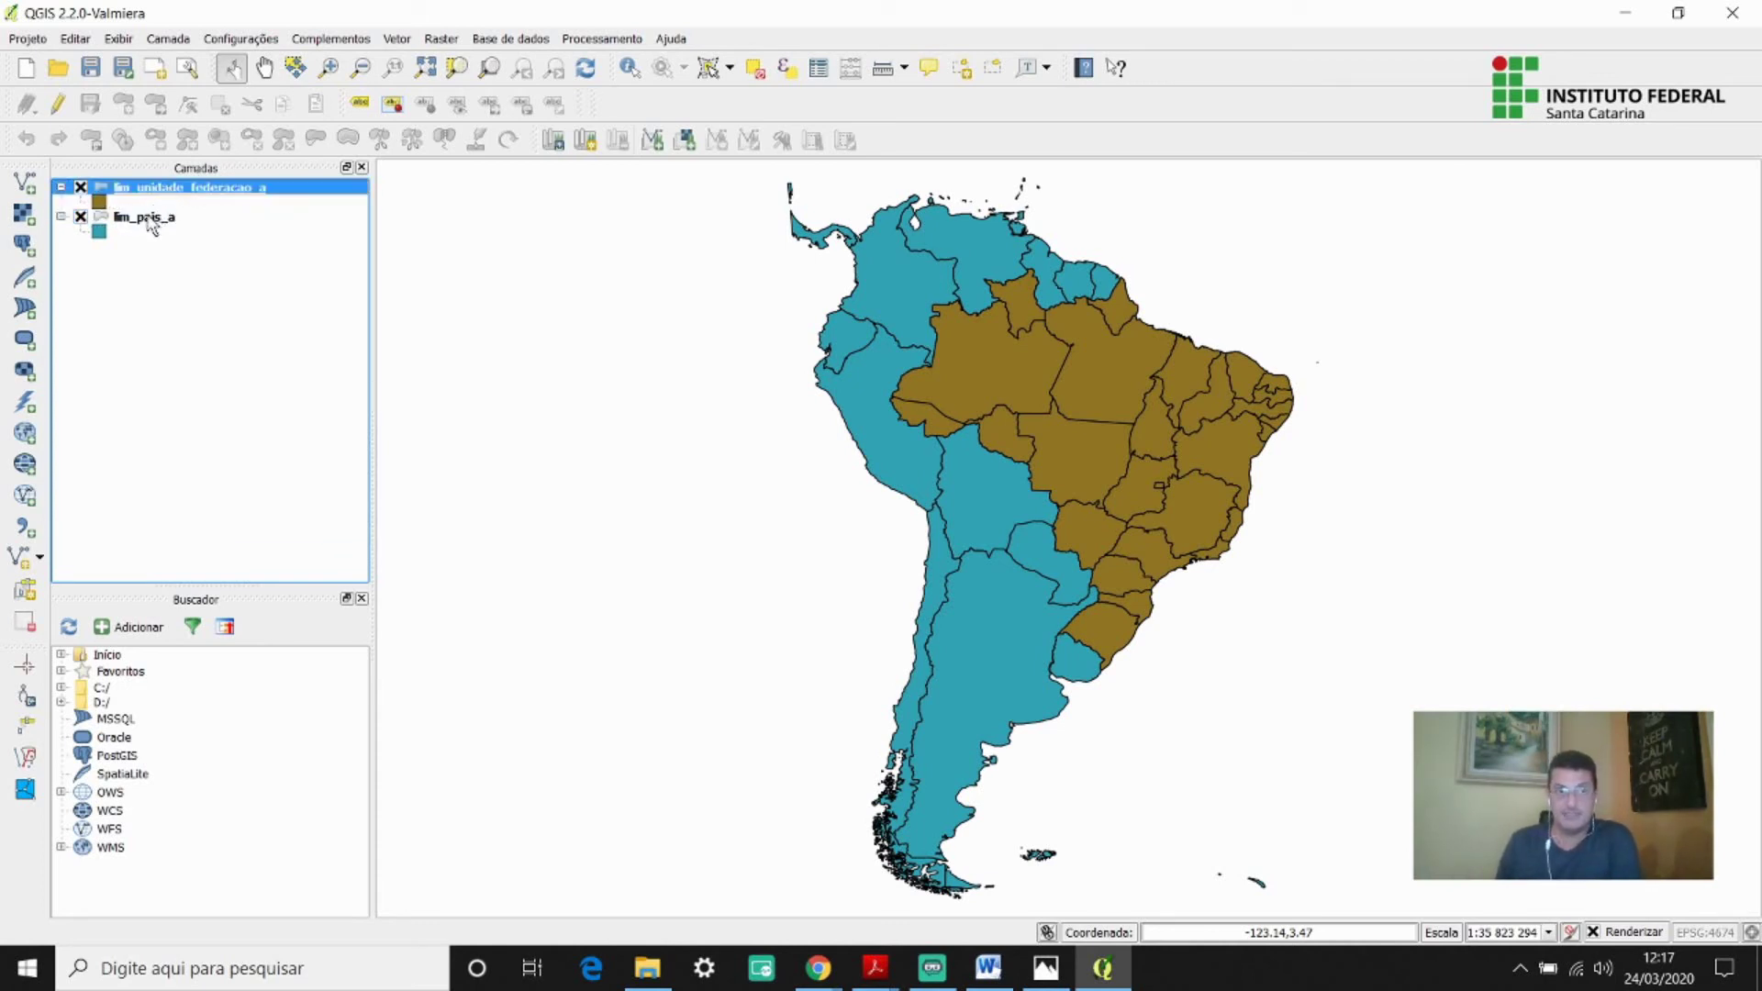
click(153, 224)
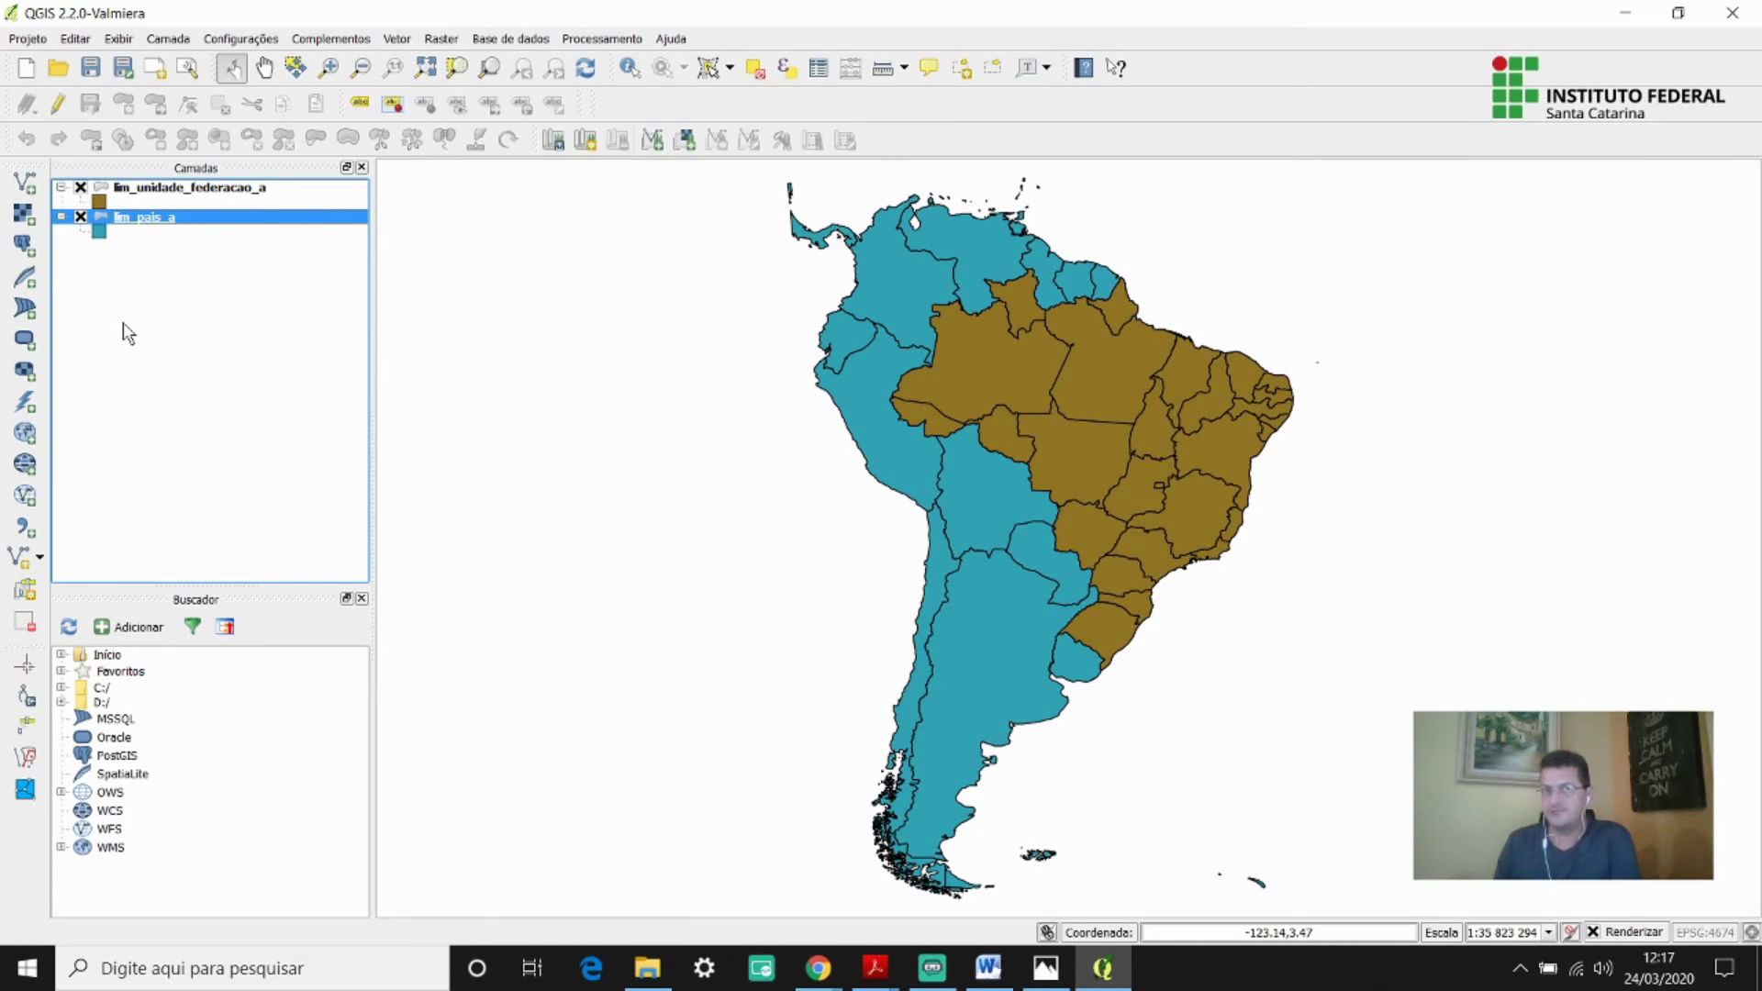
Switch to the Apresentação-Introdução PDF in Adobe Acrobat Reader and go back from the exercise page to the title page.
mouse_move(877, 976)
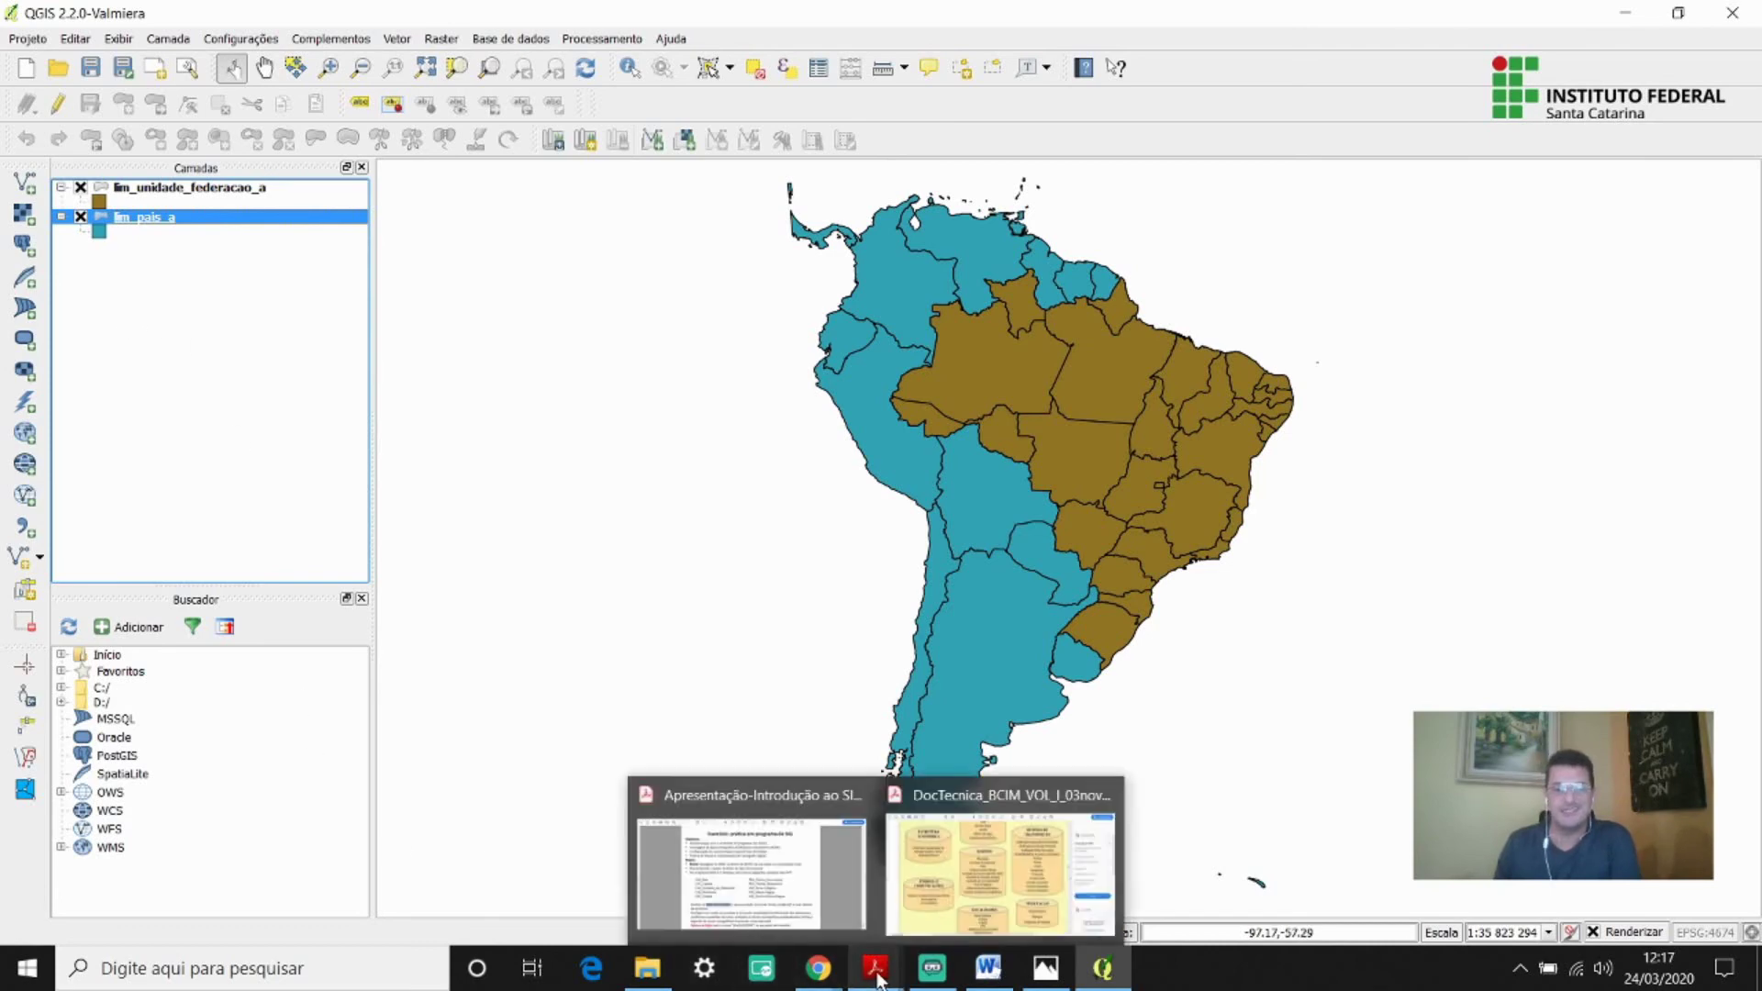
click(751, 868)
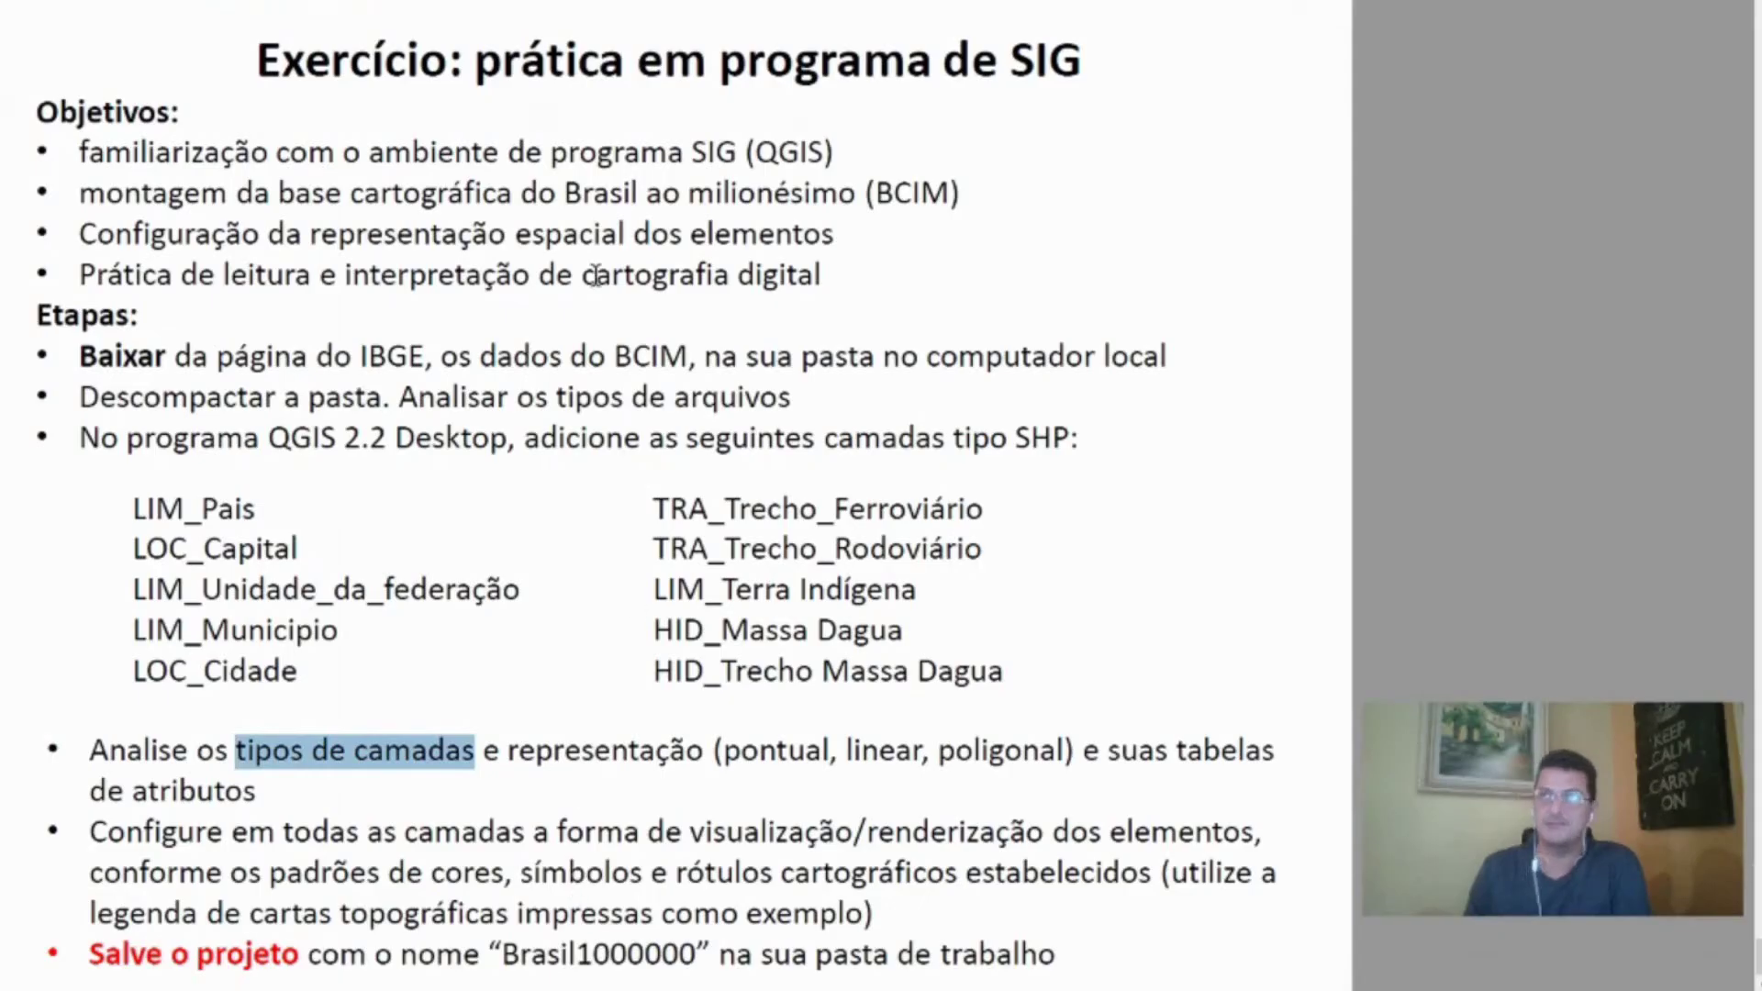
click(590, 187)
scroll(583, 163, up, 6)
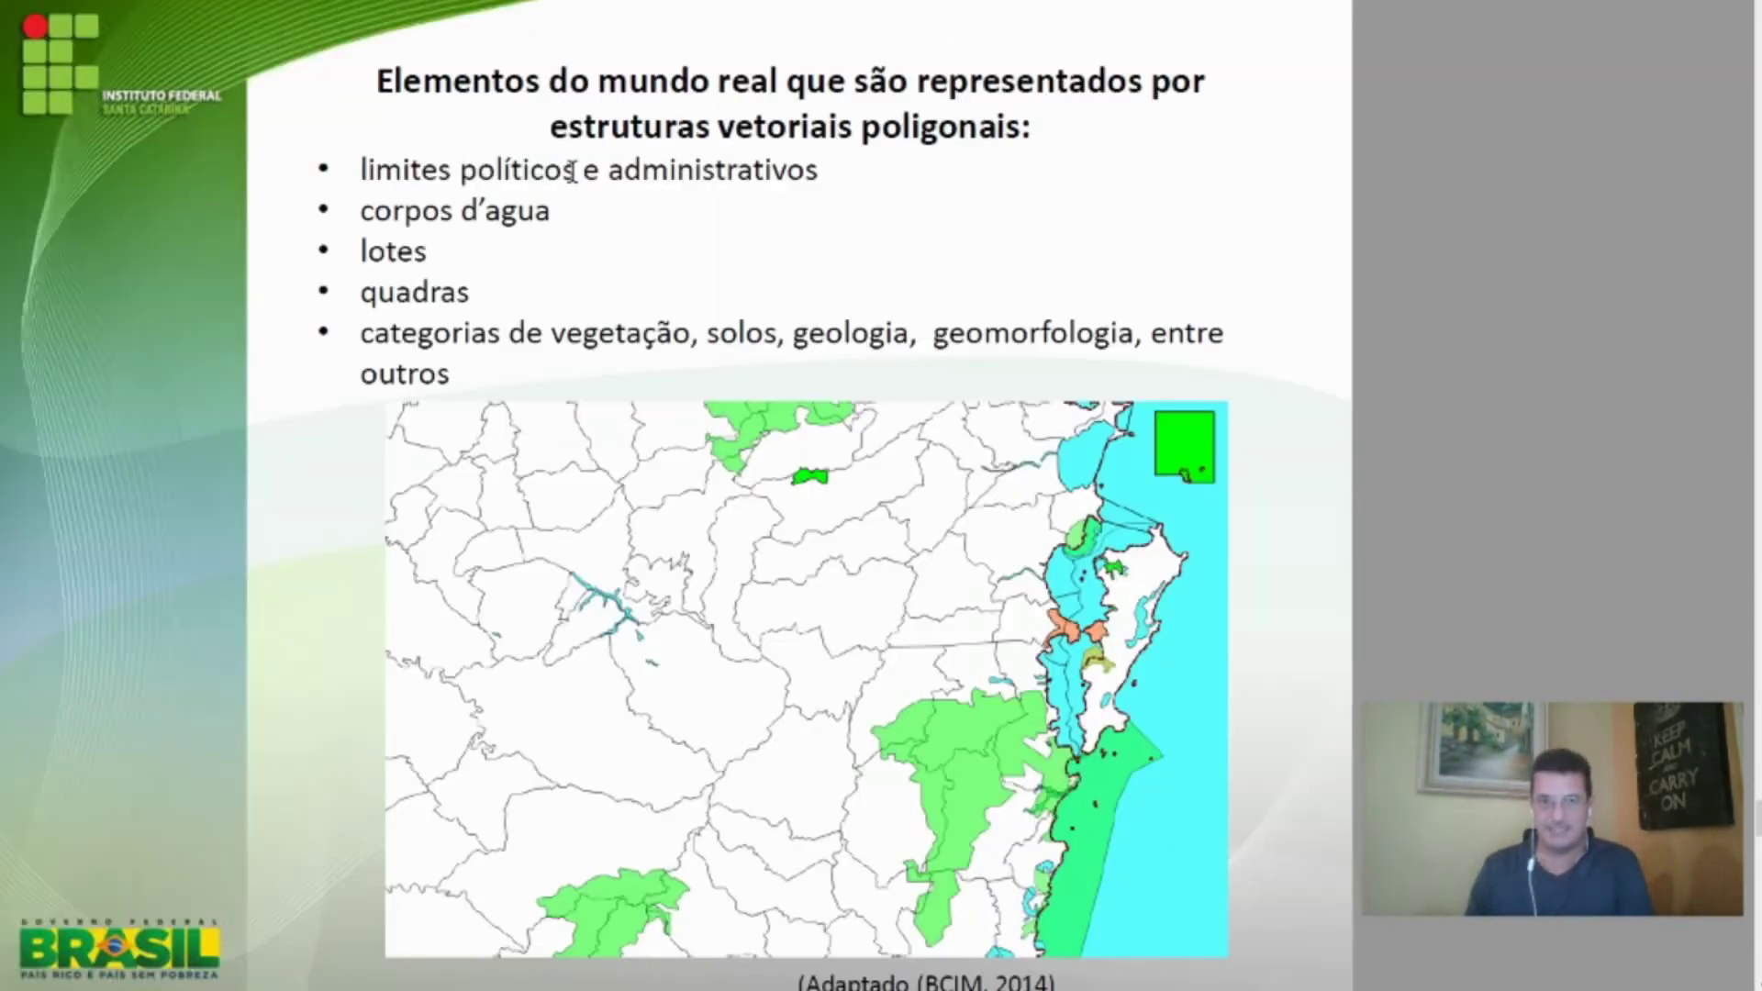
key(Home)
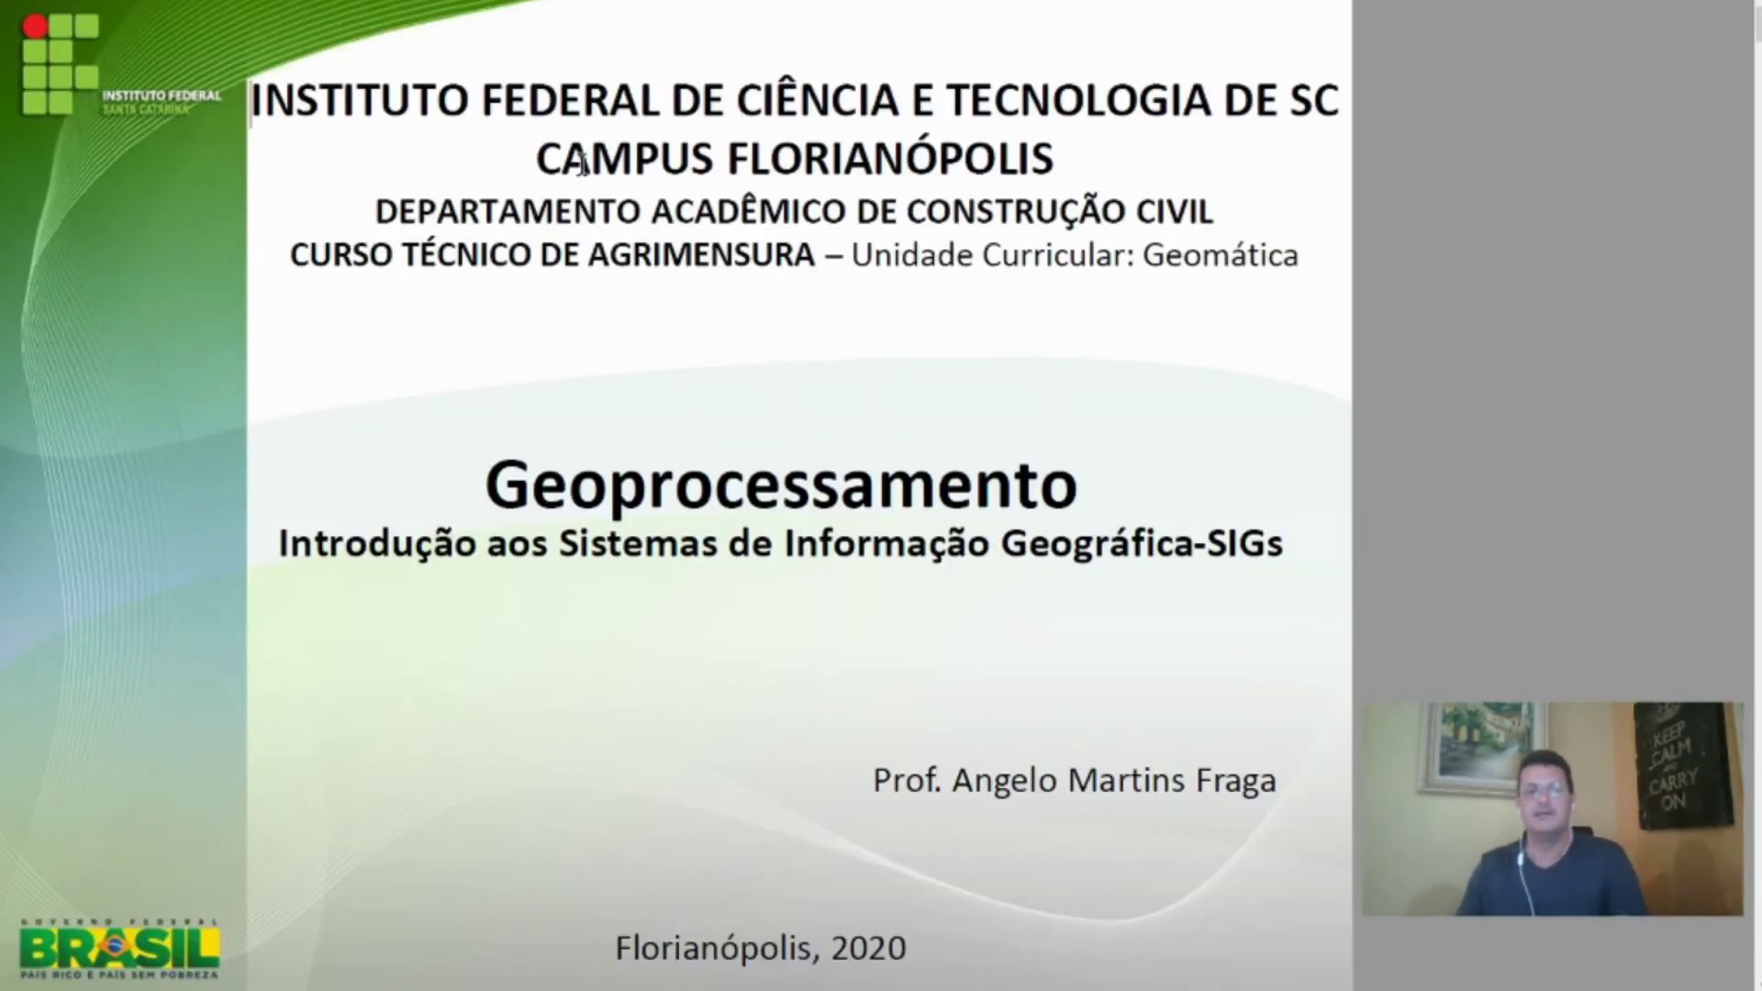